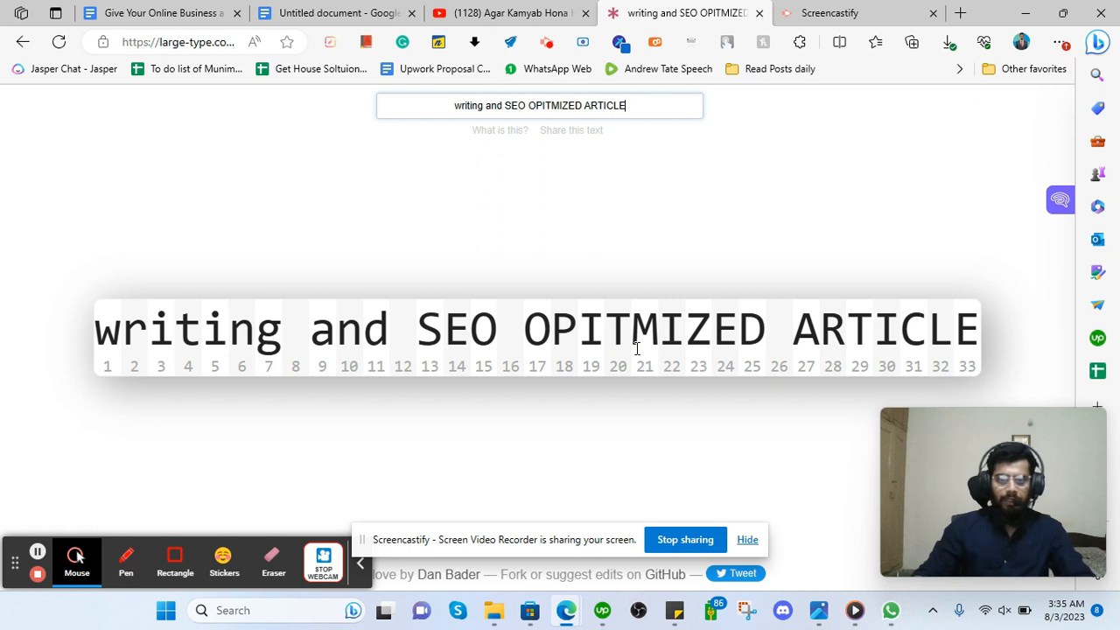
Replace the display text with 'chat gpt and we will use different tools', fixing typos.
key(ctrl+a)
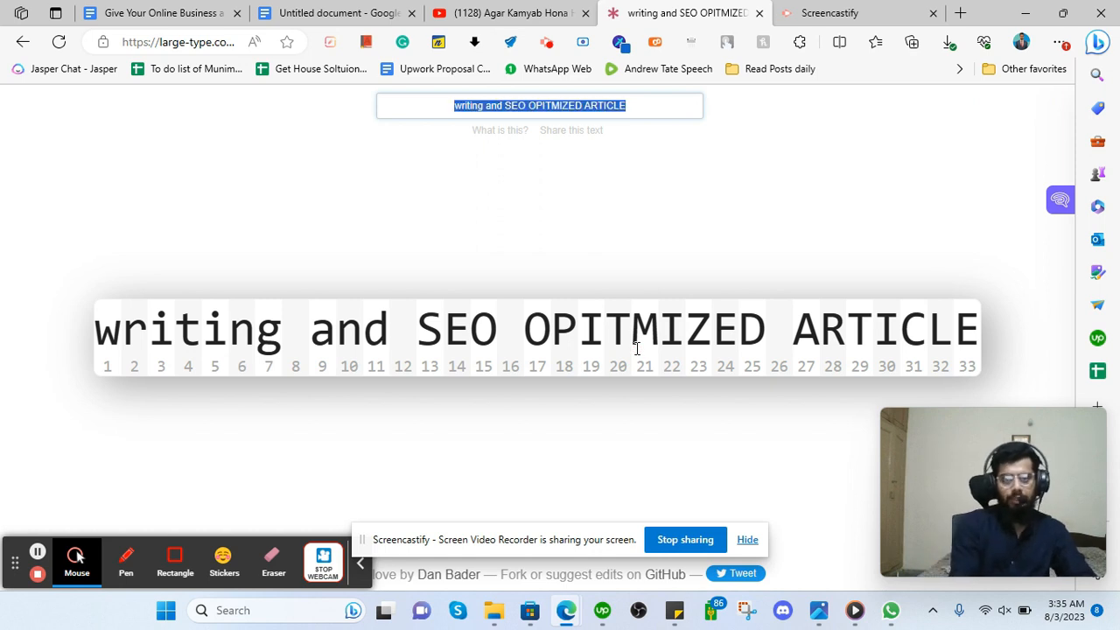
text(chat gpt)
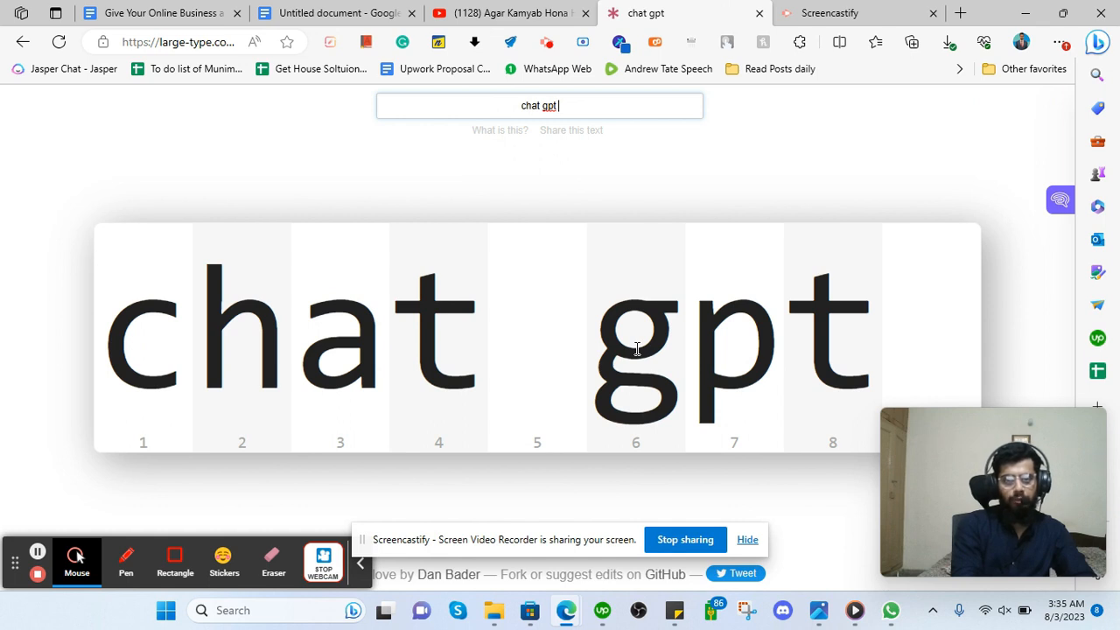
text( or)
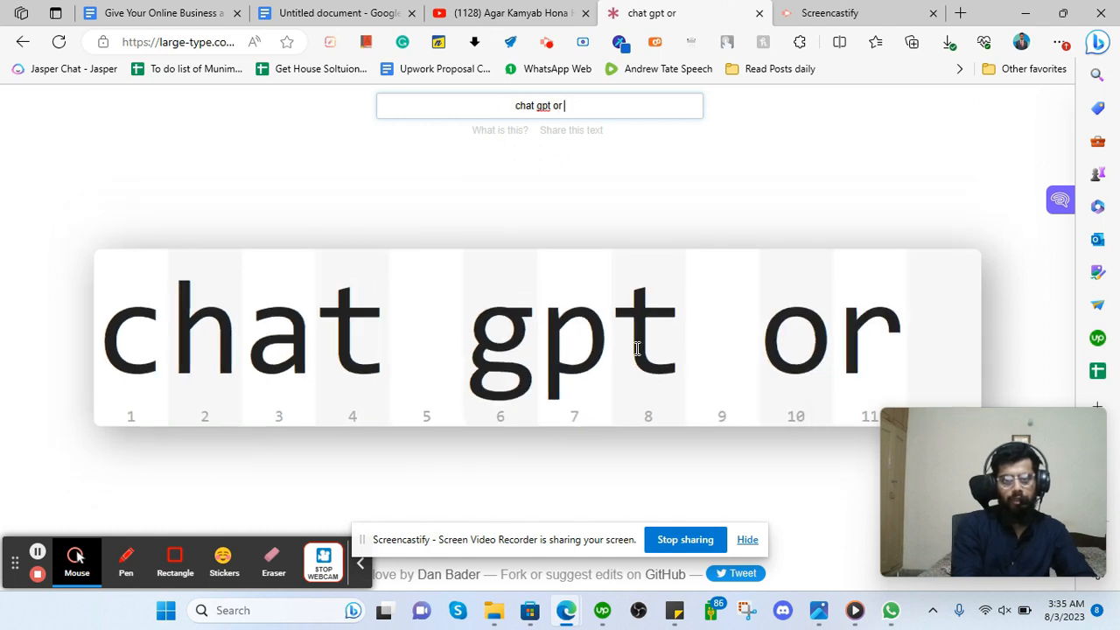
key(BackSpace)
text(and)
key(BackSpace)
key(BackSpace)
key(BackSpace)
key(BackSpace)
text(and we will use )
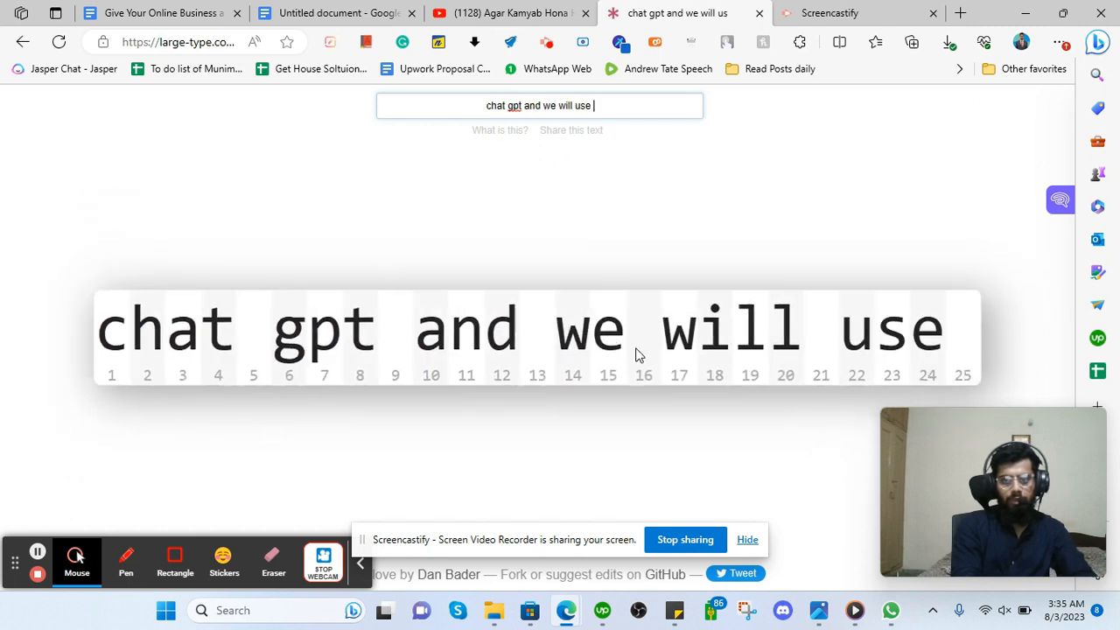
text(differt)
key(BackSpace)
text(ent )
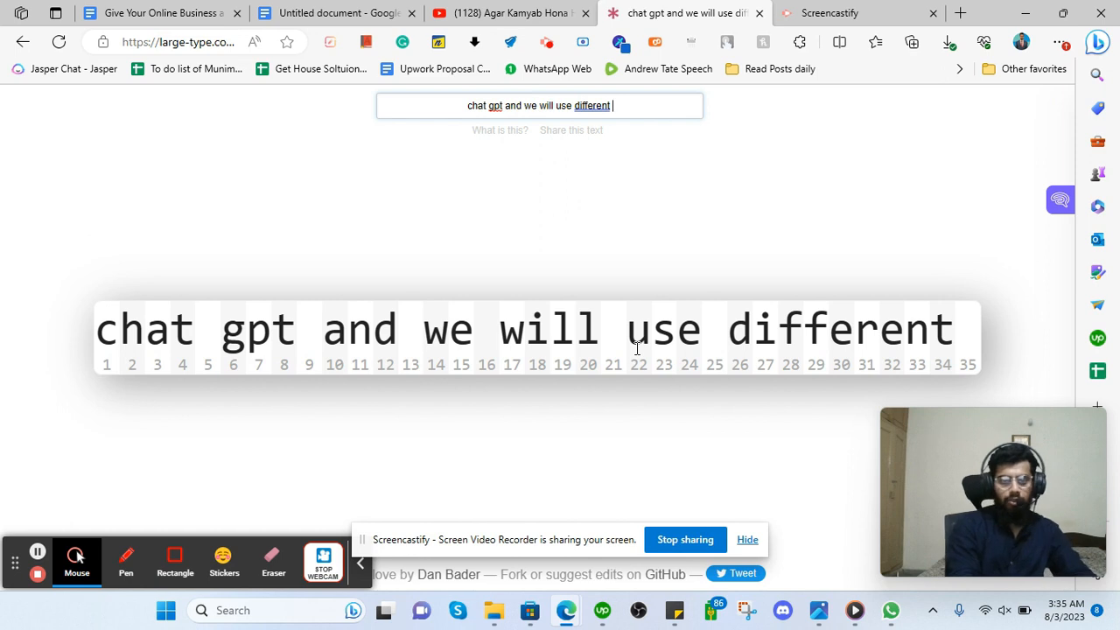
text( tools)
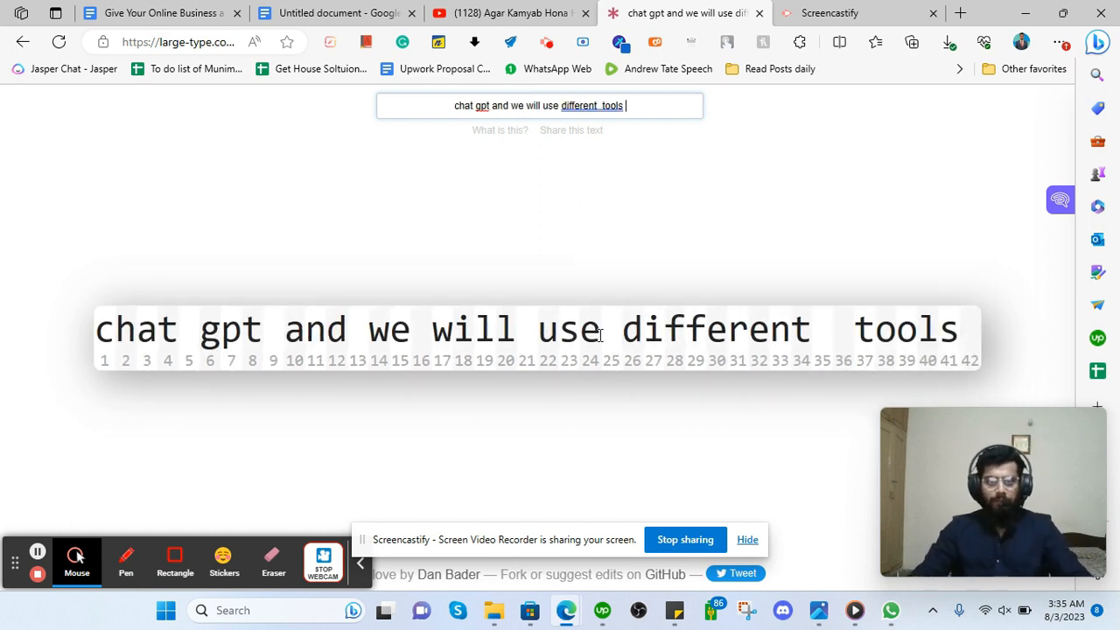
Select and delete the whole phrase so the Large Type display is empty.
click(600, 335)
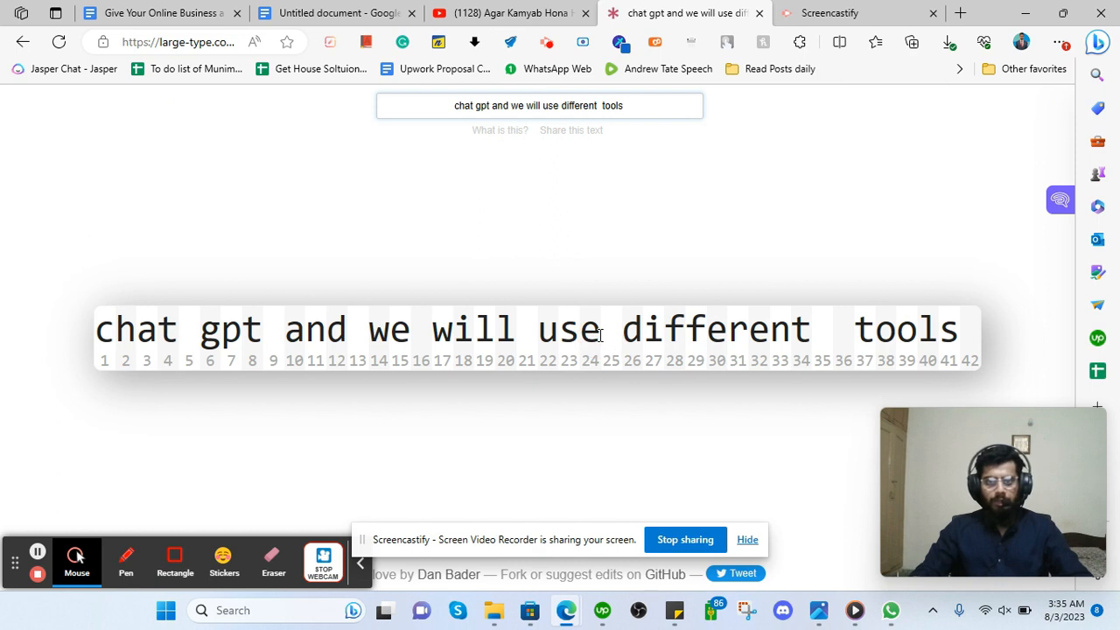
key(ctrl+a)
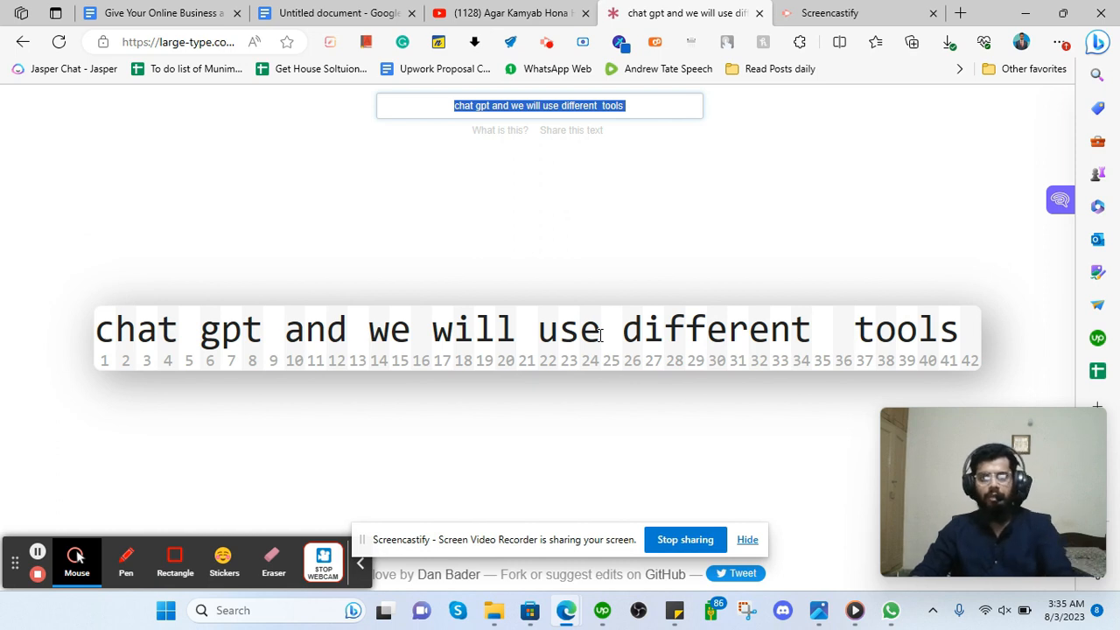
key(BackSpace)
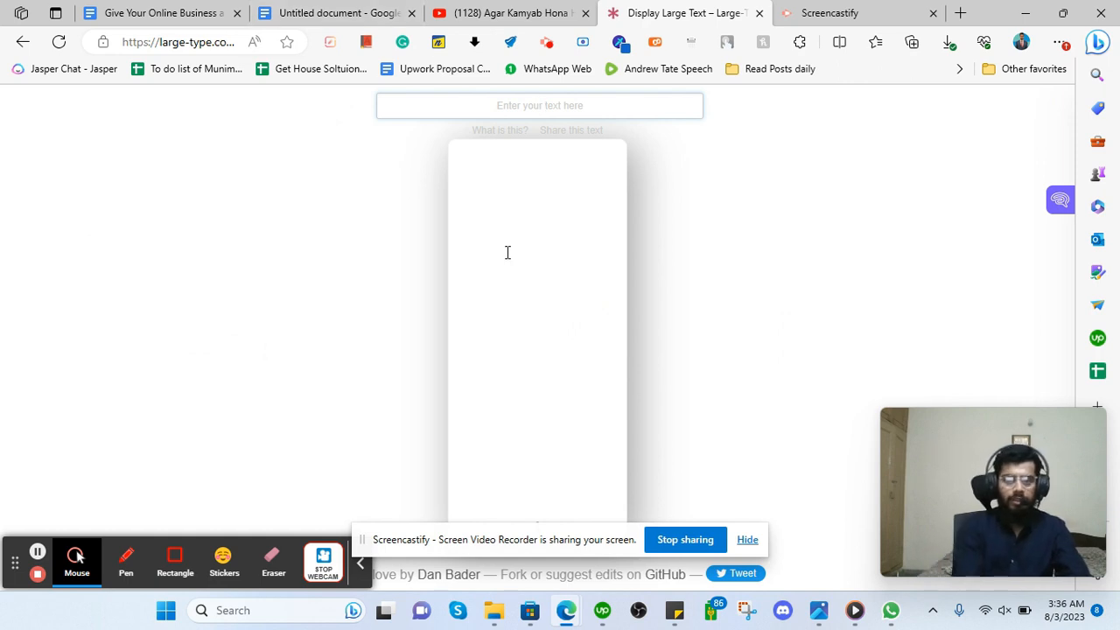
Type 'sample can be provided through whatsapp or email', then replace it with 'my whatsapp is' plus a phone number.
text(s)
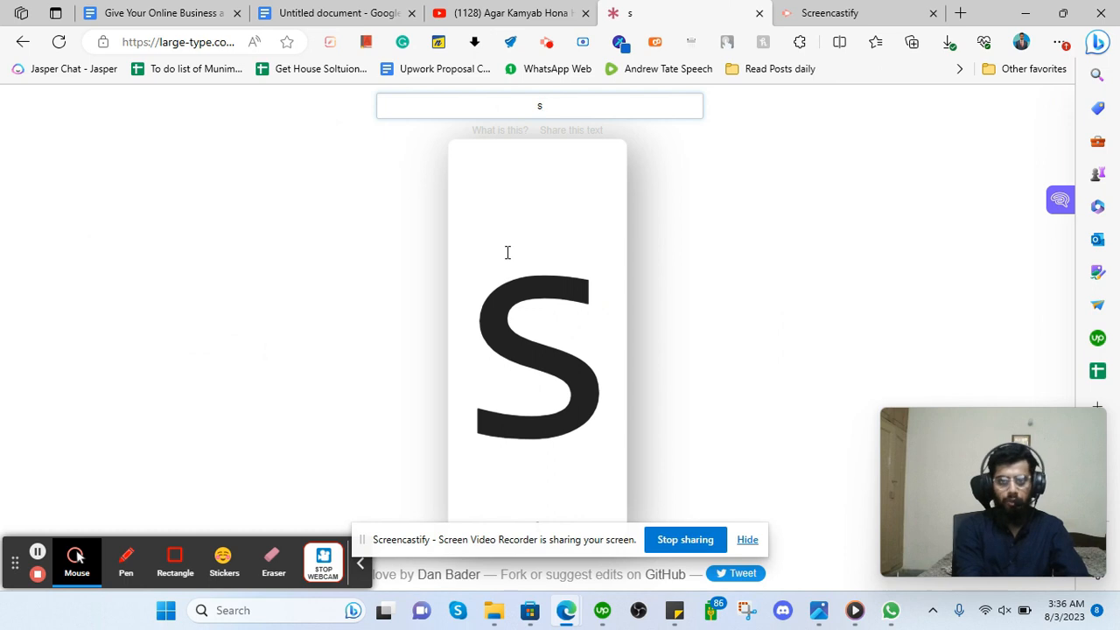
text(ample)
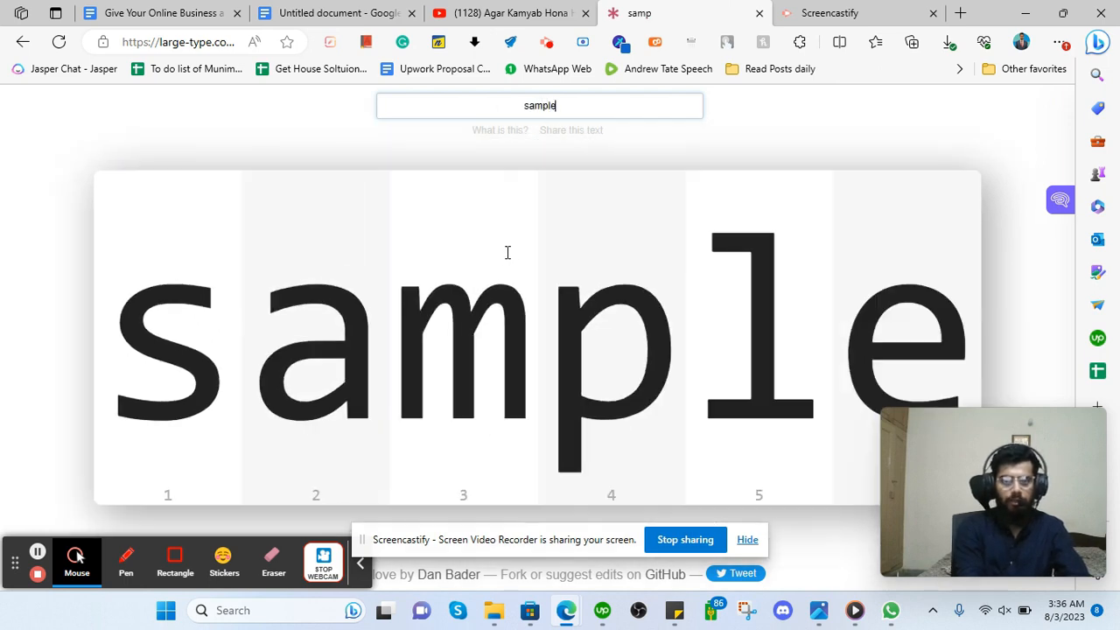
text( can be provided thor)
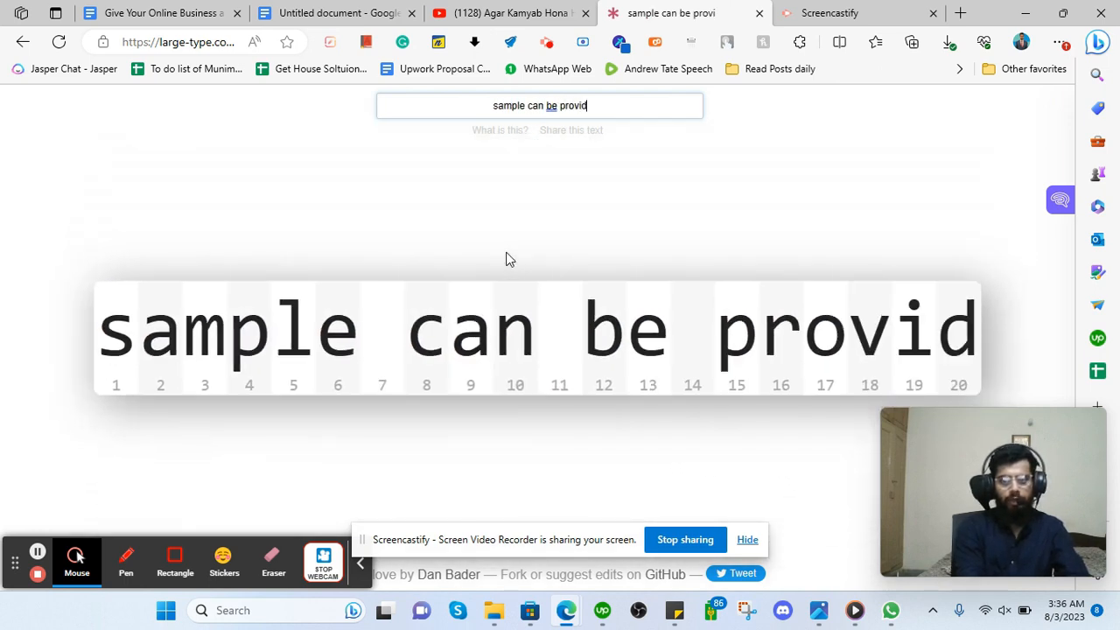
key(BackSpace)
key(BackSpace)
text(ro)
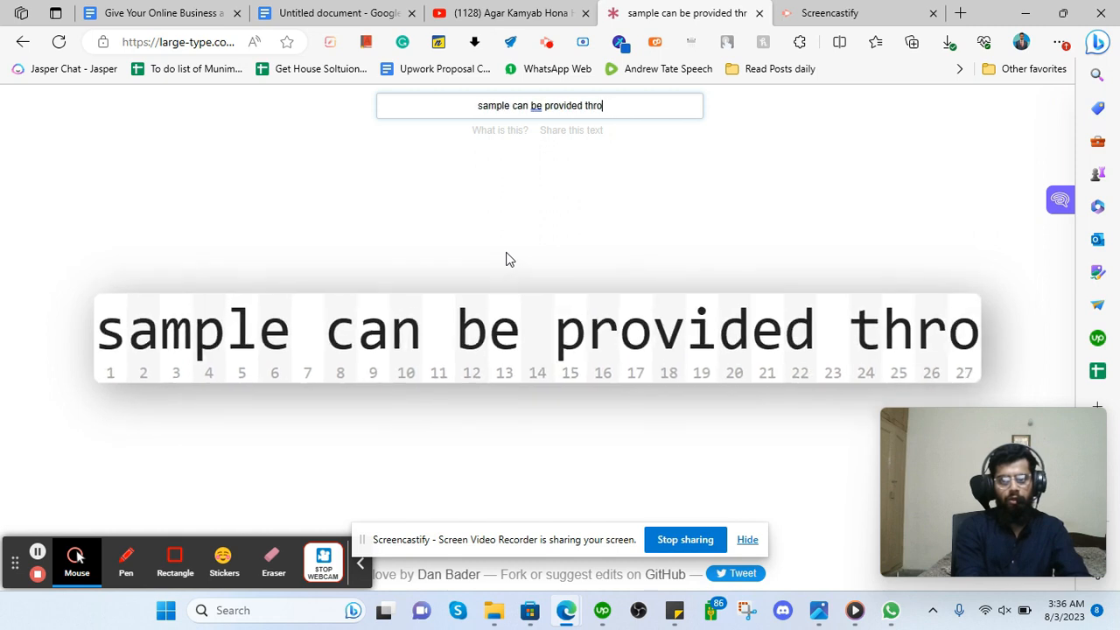
text(ught whatwsapp or email)
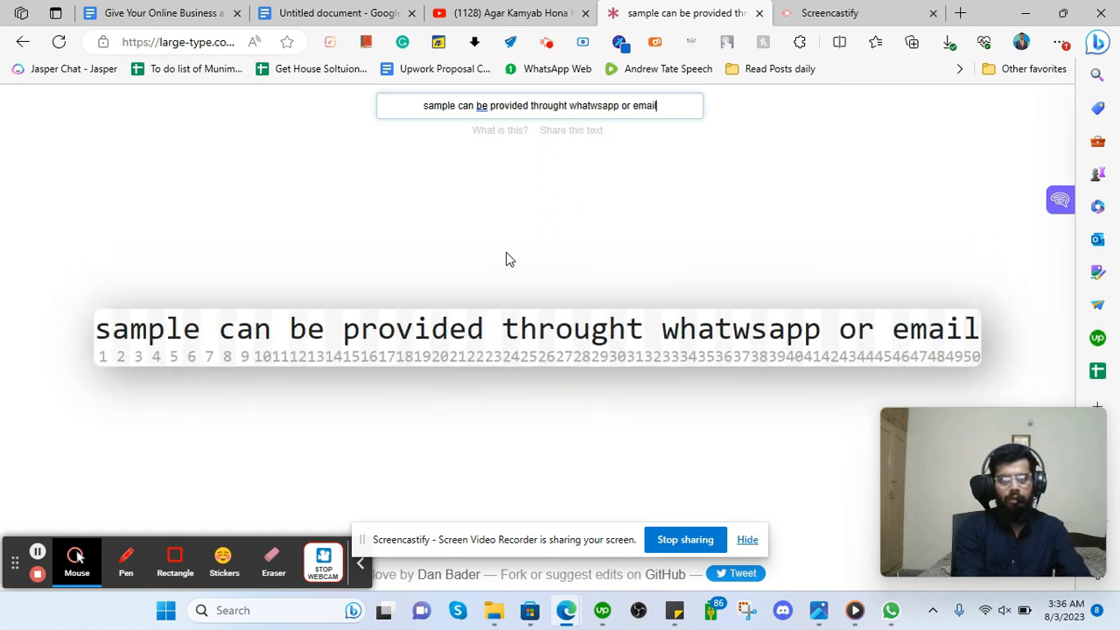
key(ctrl+a)
text(m)
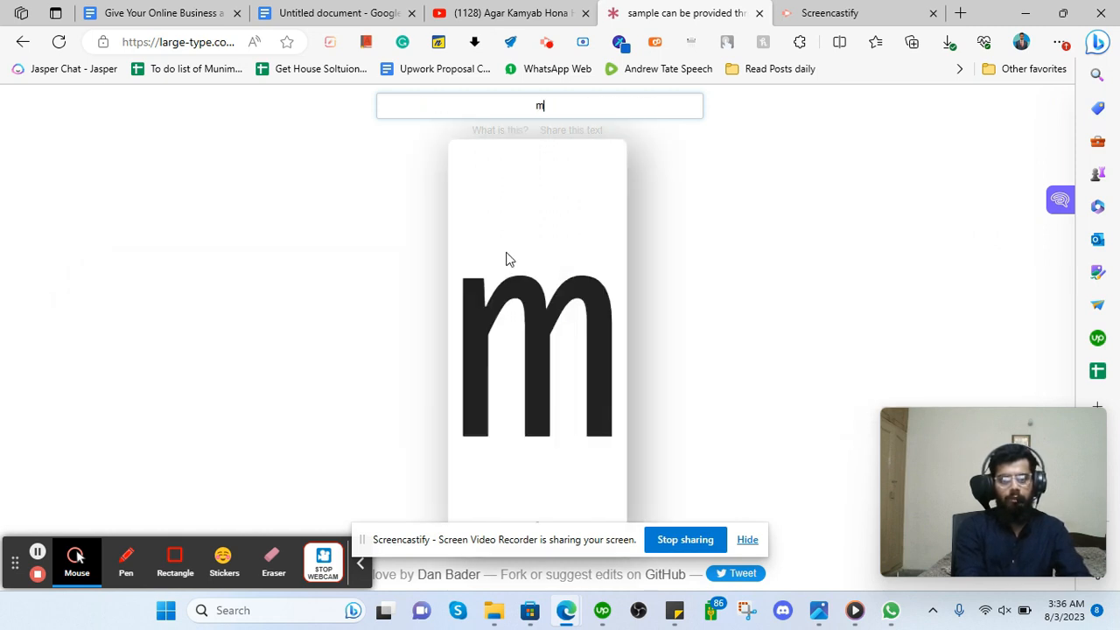
text(y whatsapp is )
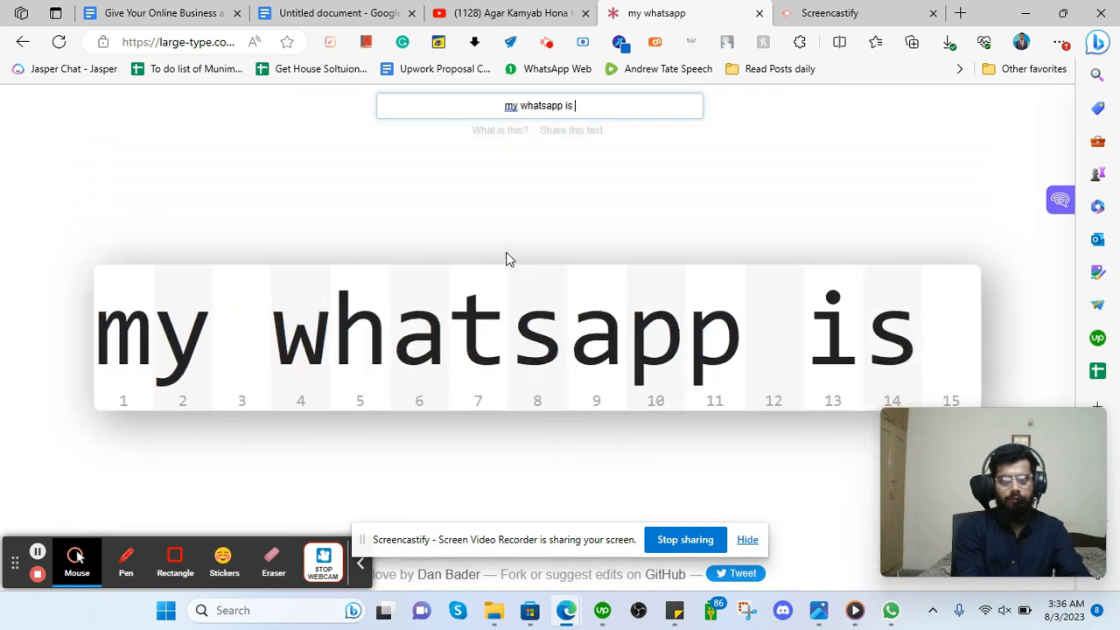
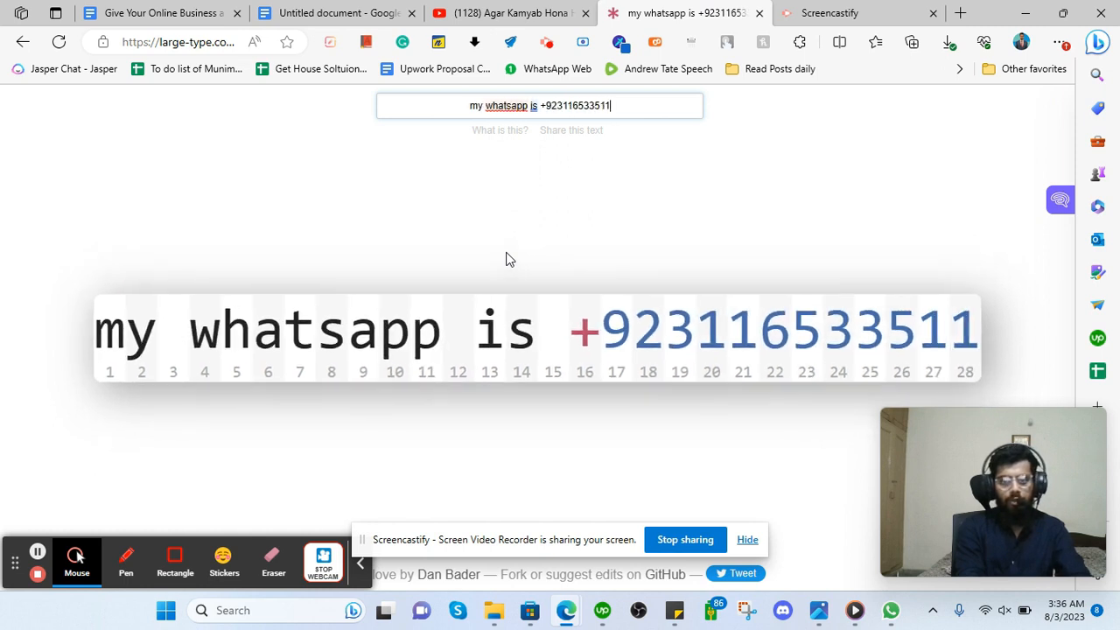
Replace the message with one giving an email address and a WhatsApp number.
key(ctrl+a)
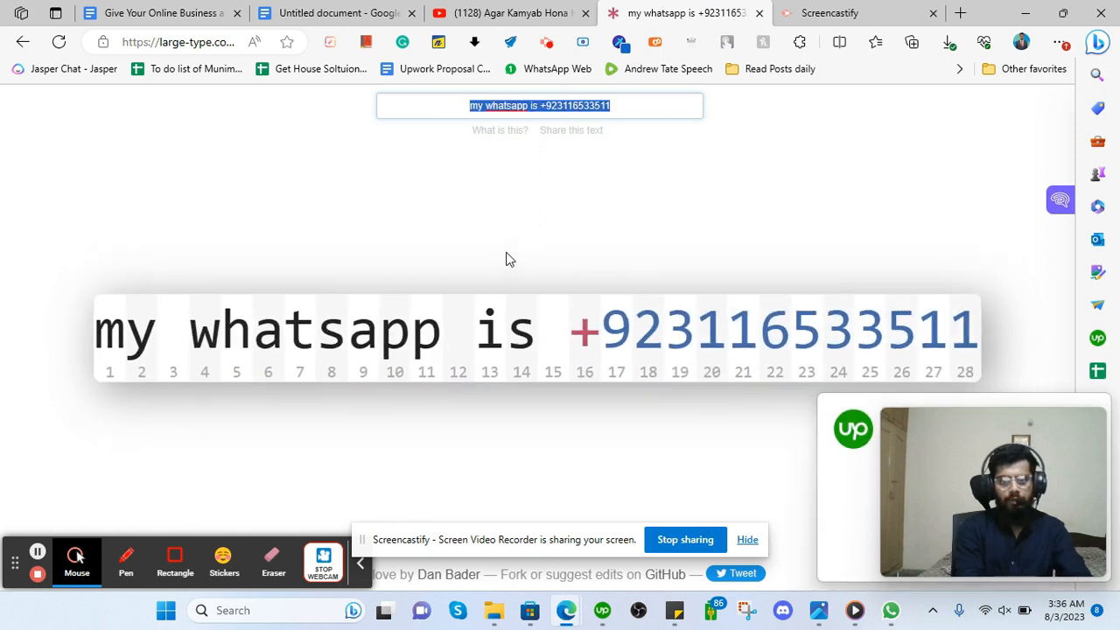
text(me)
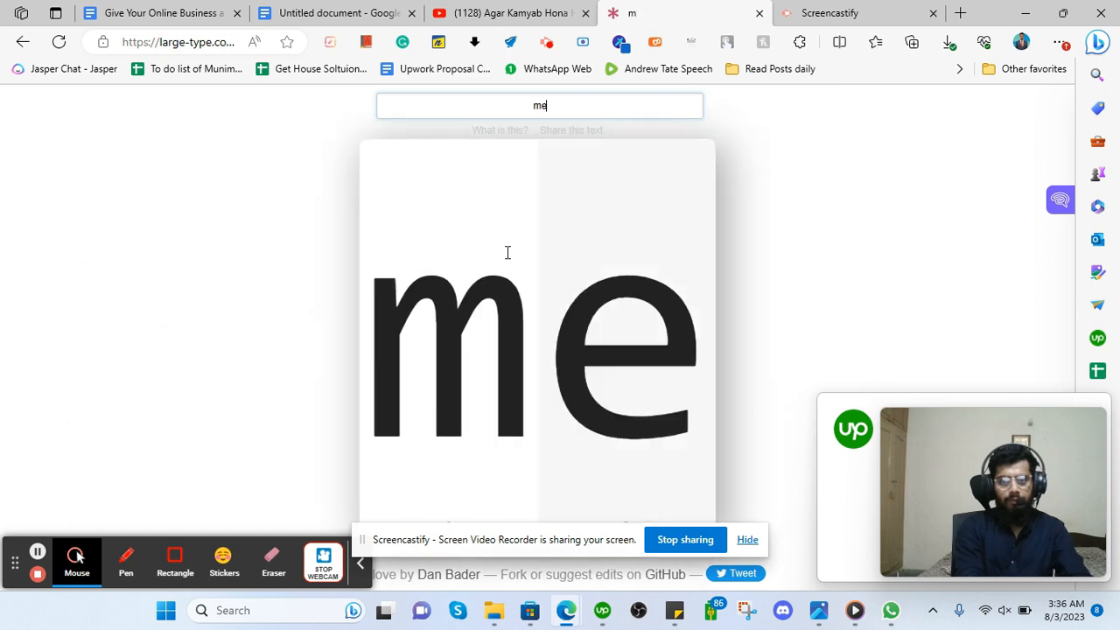
key(BackSpace)
key(BackSpace)
text(my email is)
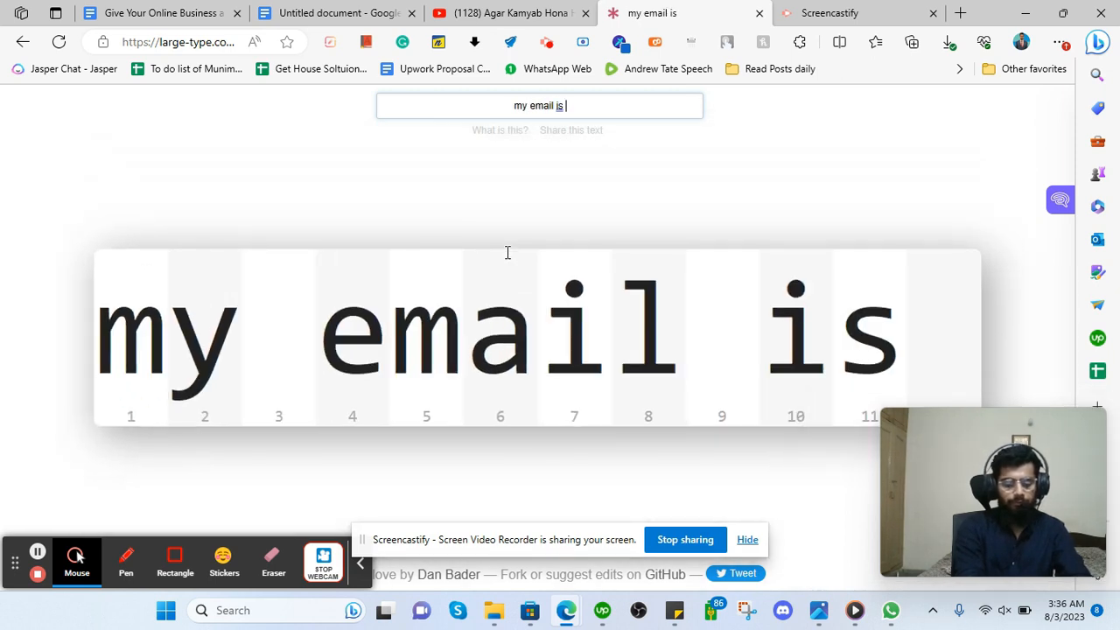
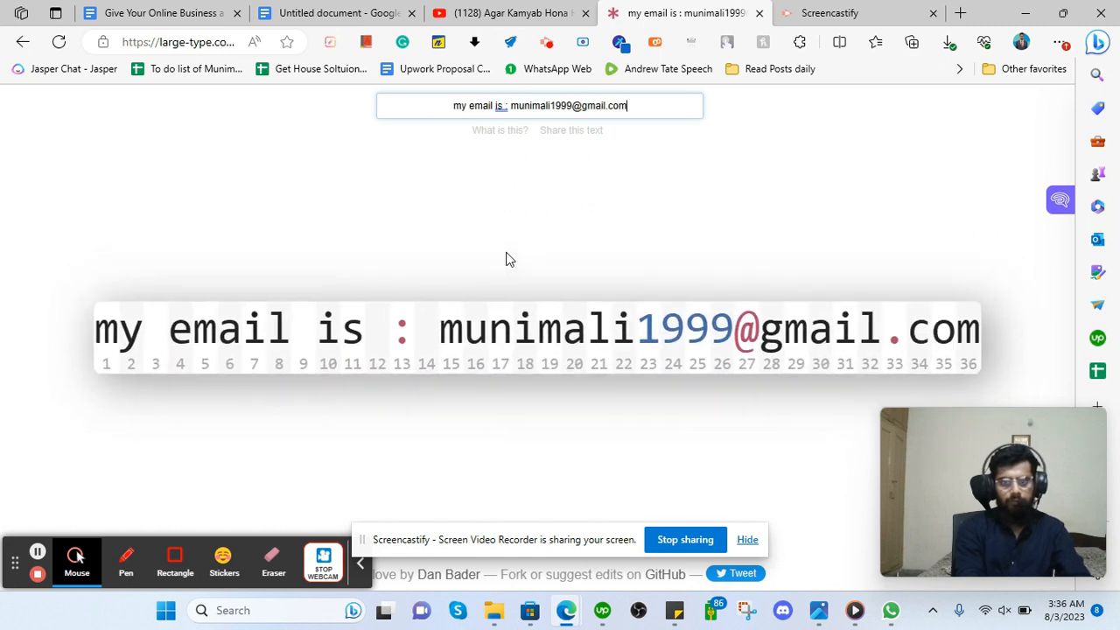
text( wha)
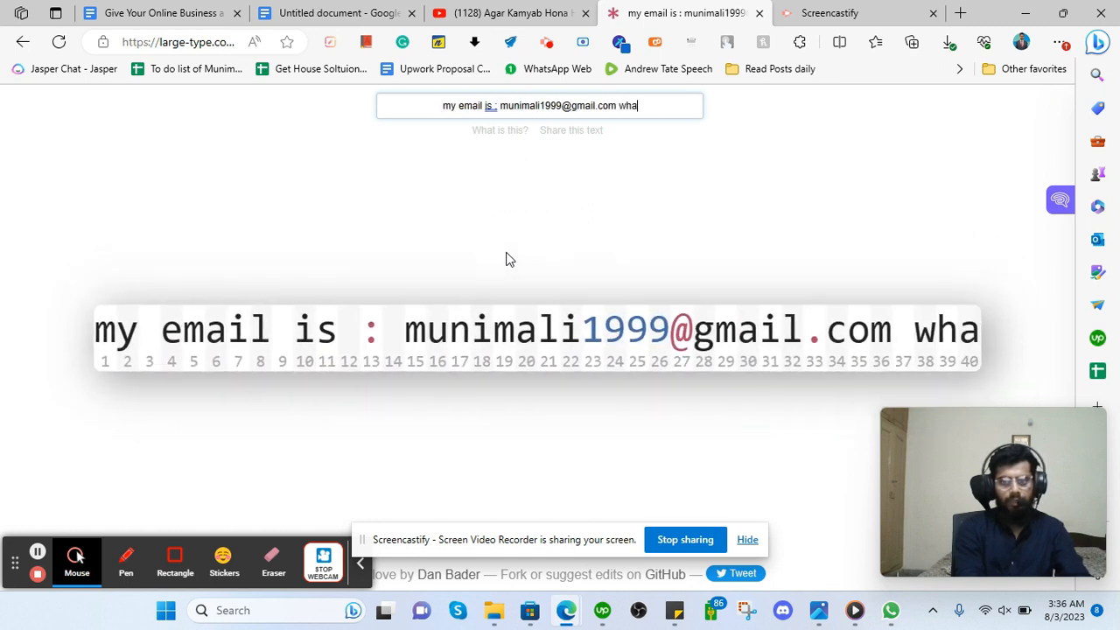
text(tsapp: )
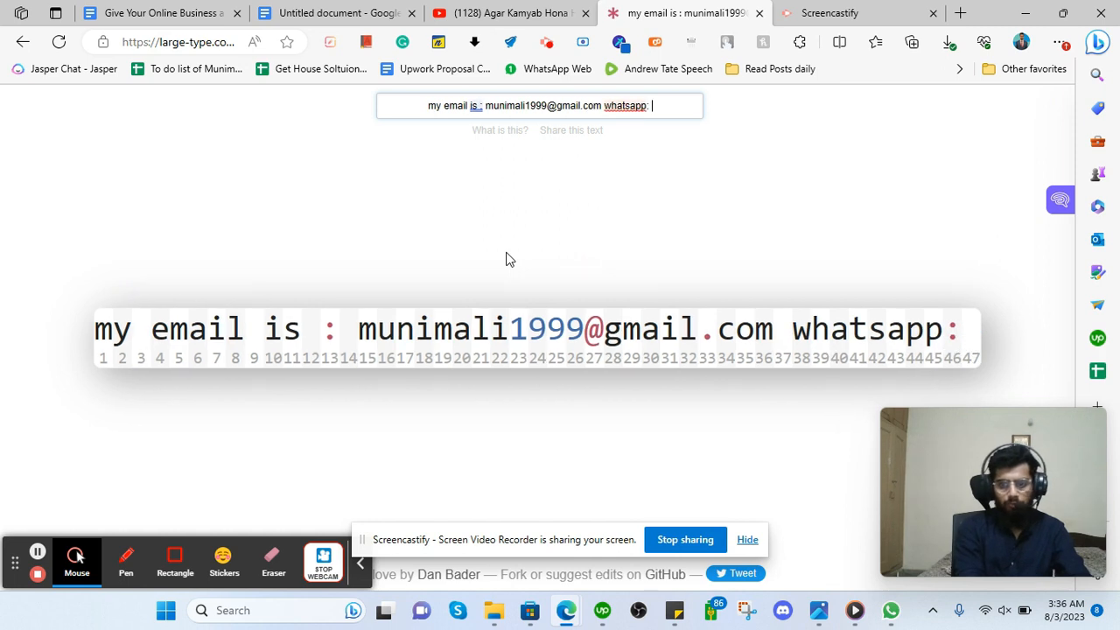
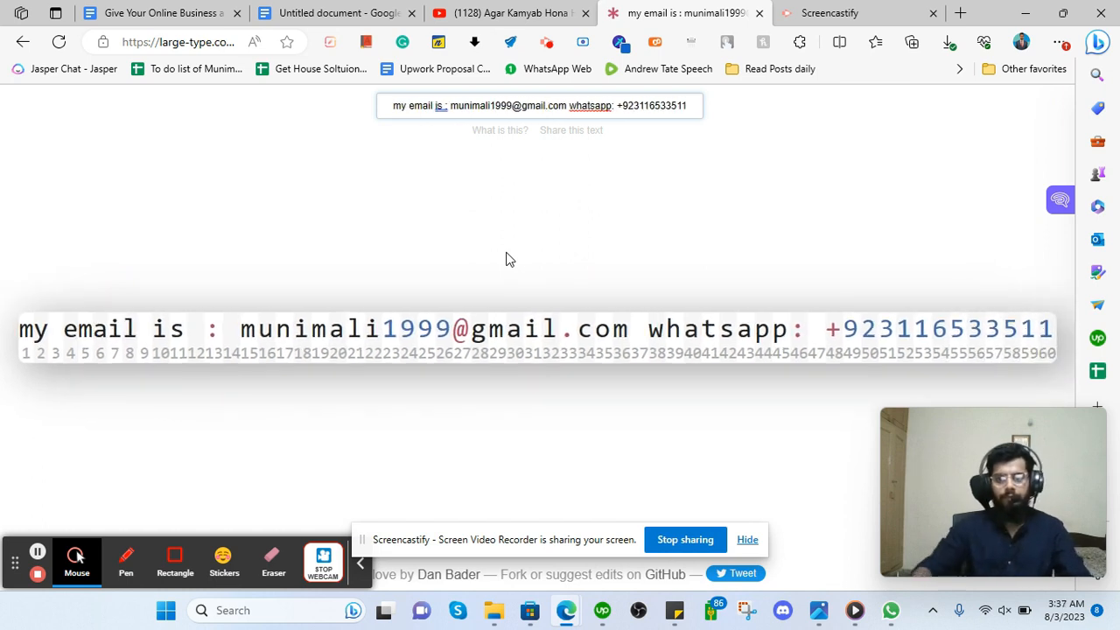
Highlight the email and number in the large display, then delete the whole message.
click(262, 327)
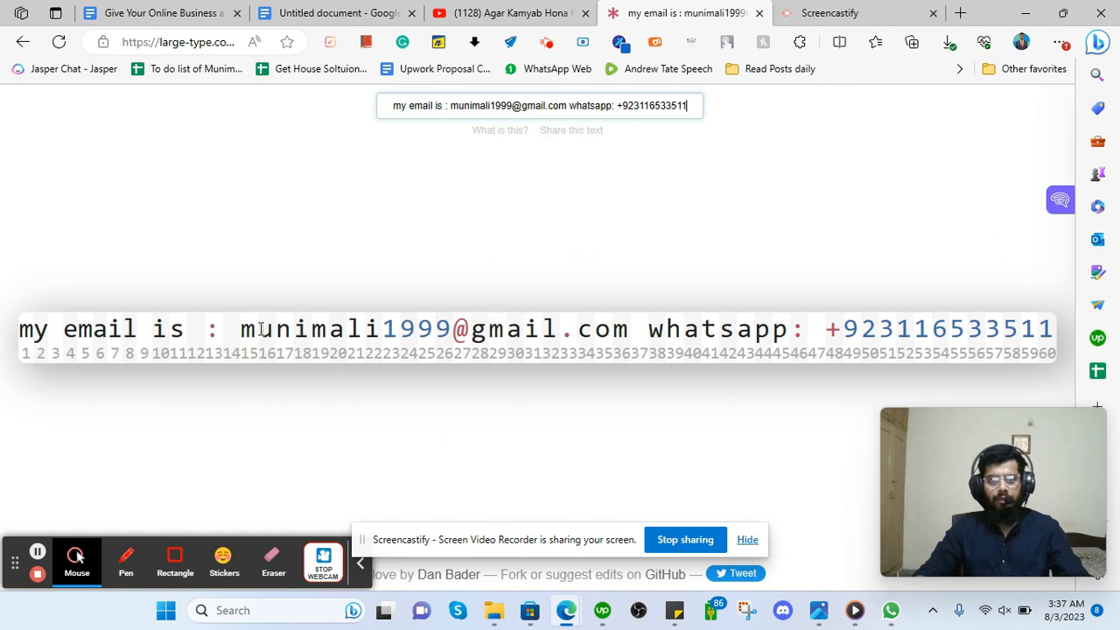
drag(241, 329, 577, 330)
drag(652, 334, 1041, 335)
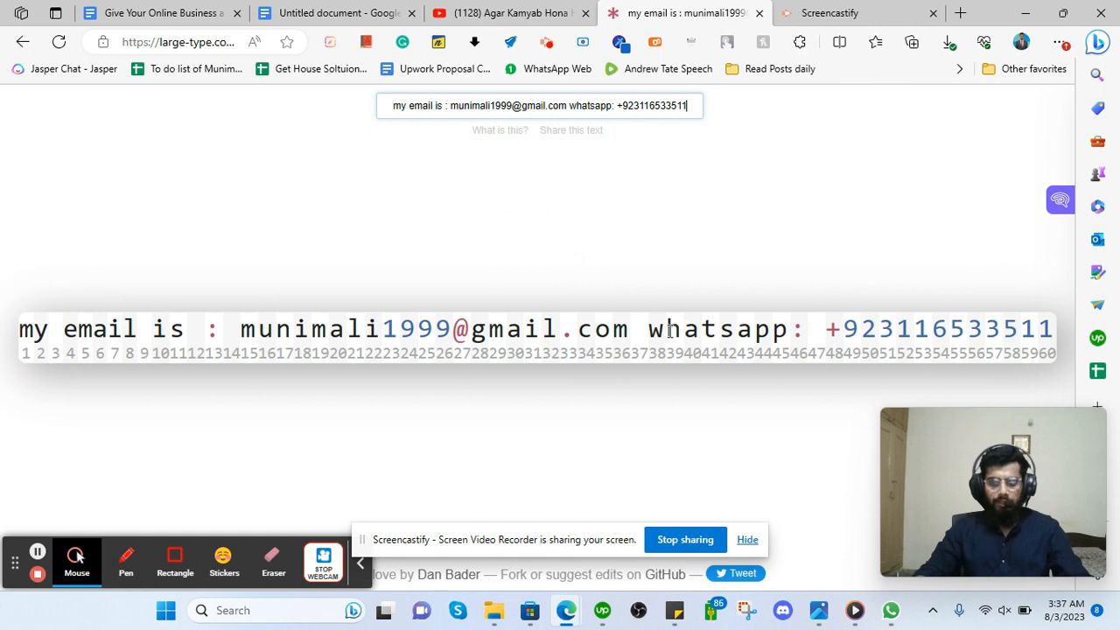
click(633, 341)
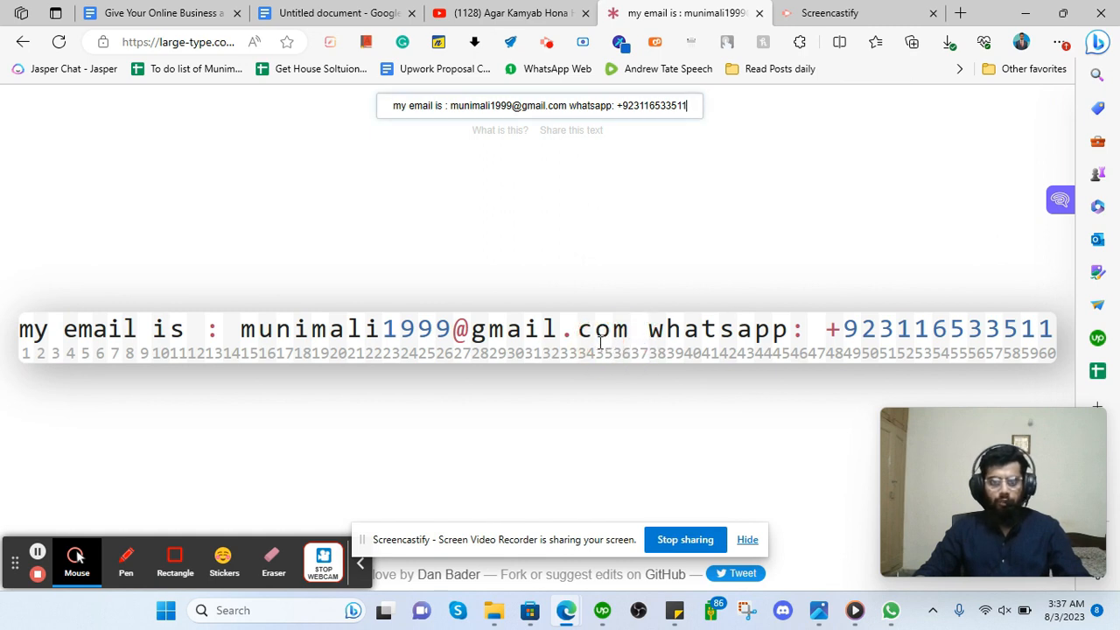
click(601, 343)
key(ctrl+a)
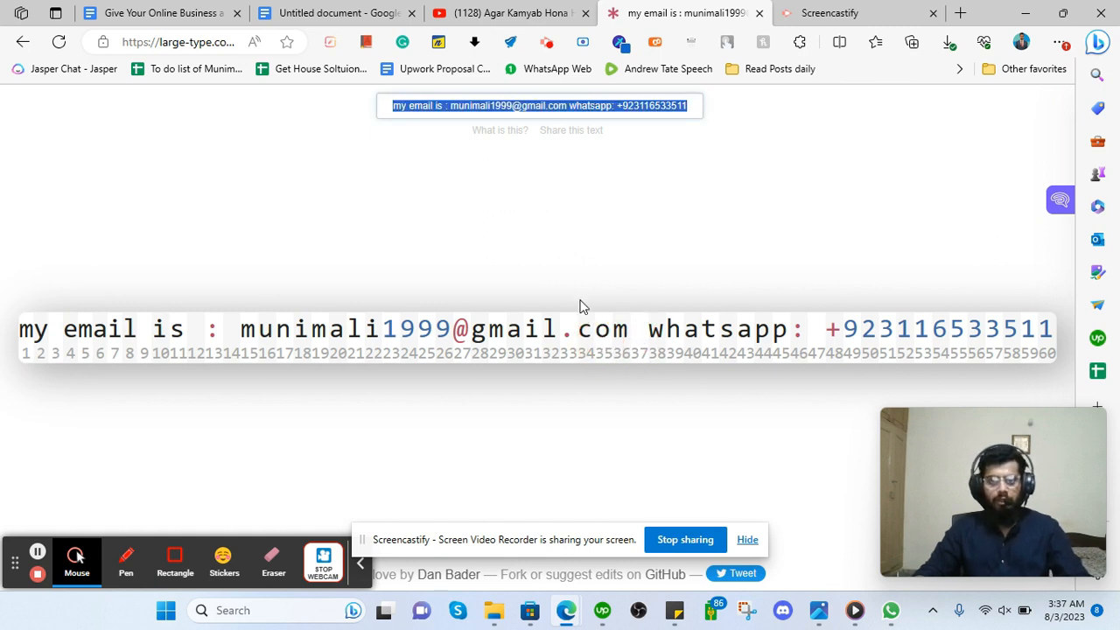
key(BackSpace)
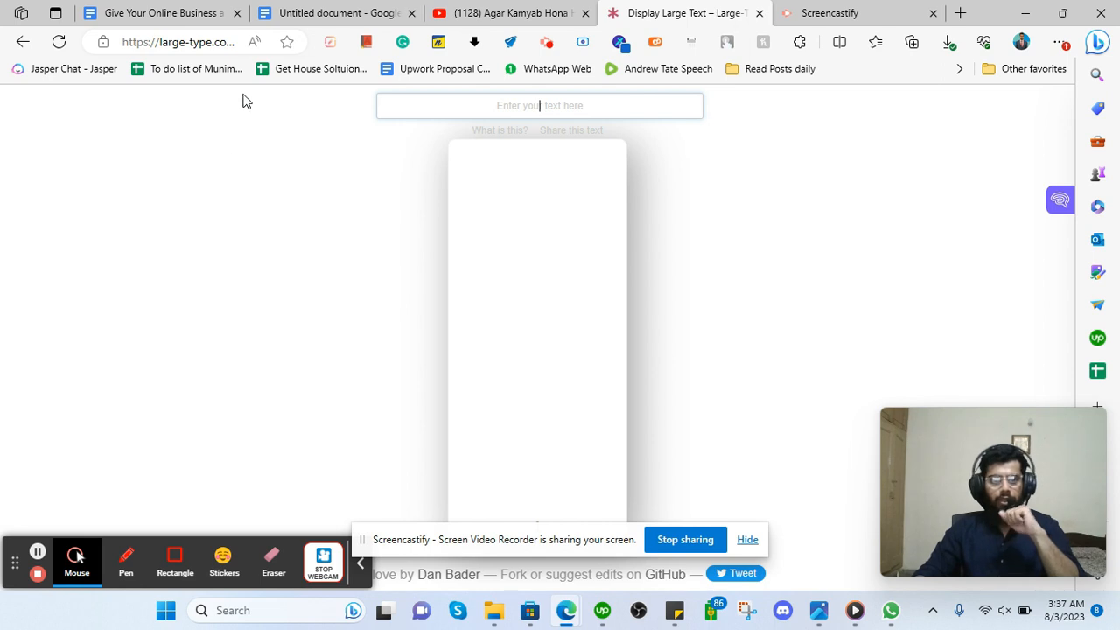
Switch to the 'Give Your Online Business' document and scroll through its Blog Guidelines table.
click(142, 8)
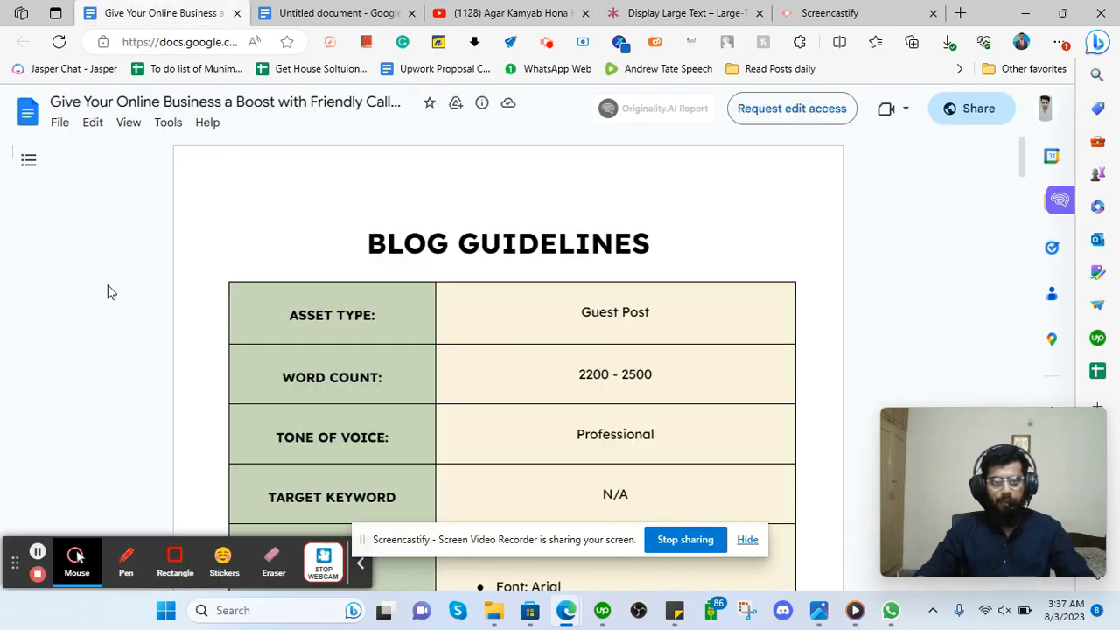
scroll(108, 292, down, 2)
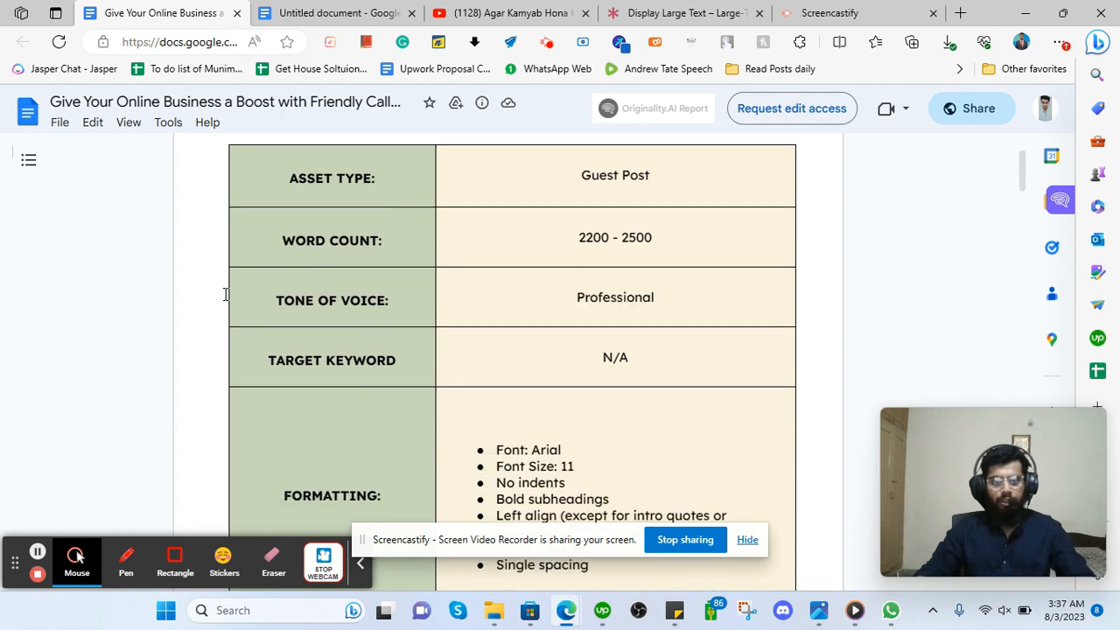
scroll(205, 299, down, 8)
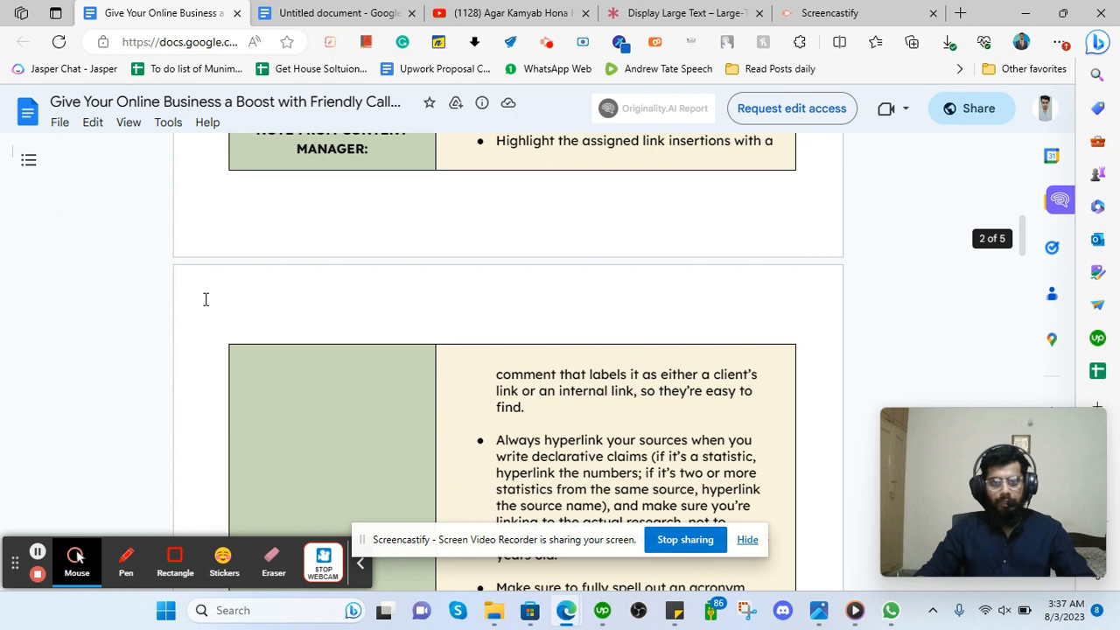
scroll(206, 300, down, 9)
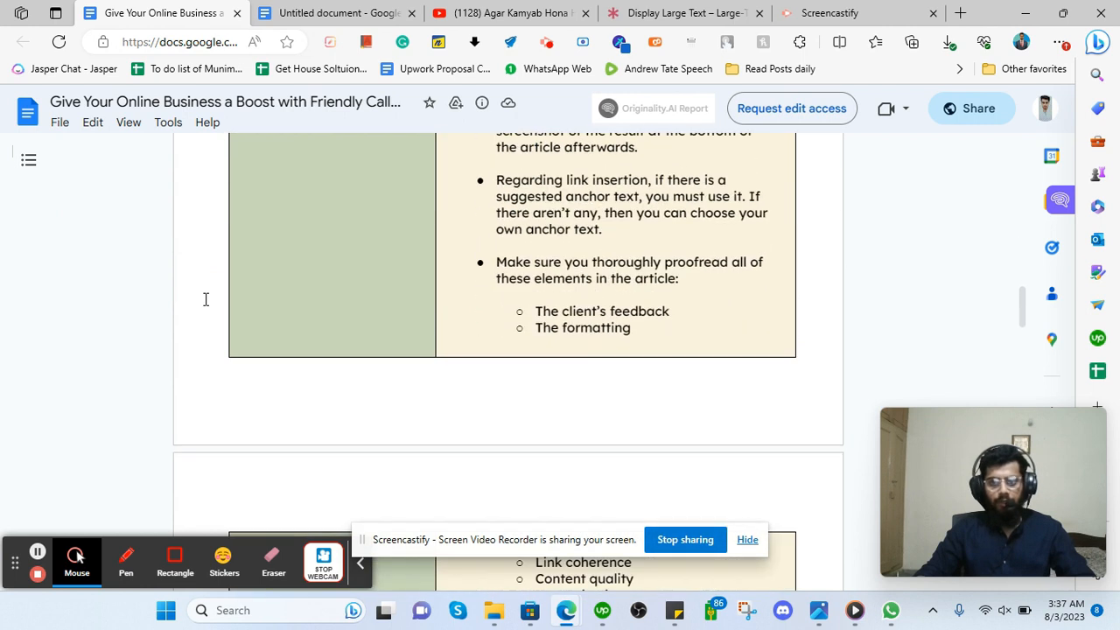
scroll(206, 299, down, 9)
scroll(218, 295, up, 8)
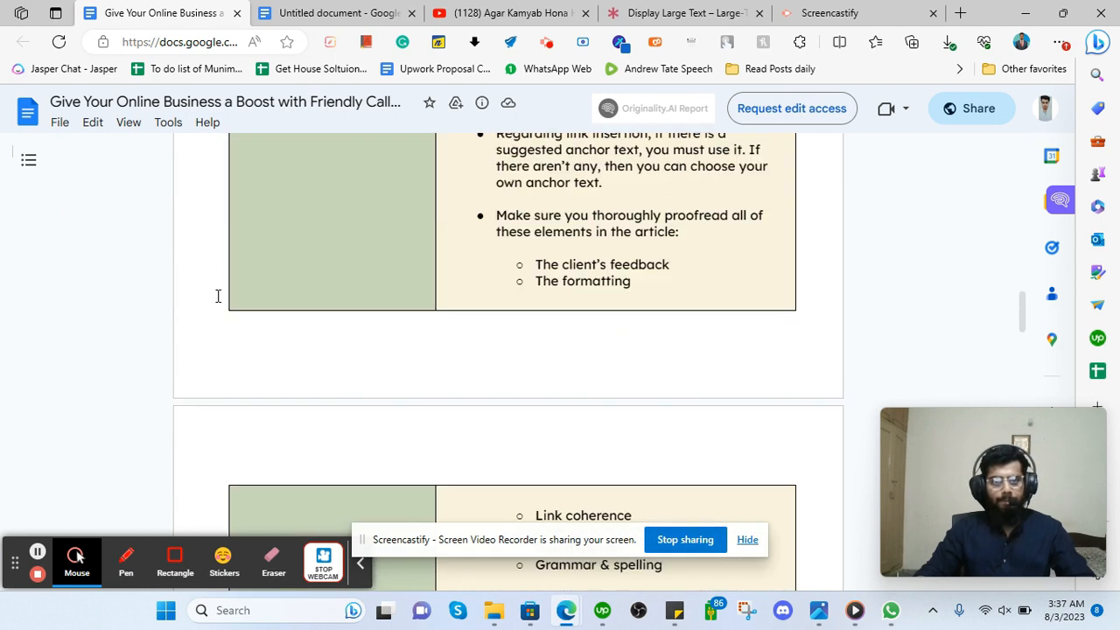
scroll(218, 296, up, 15)
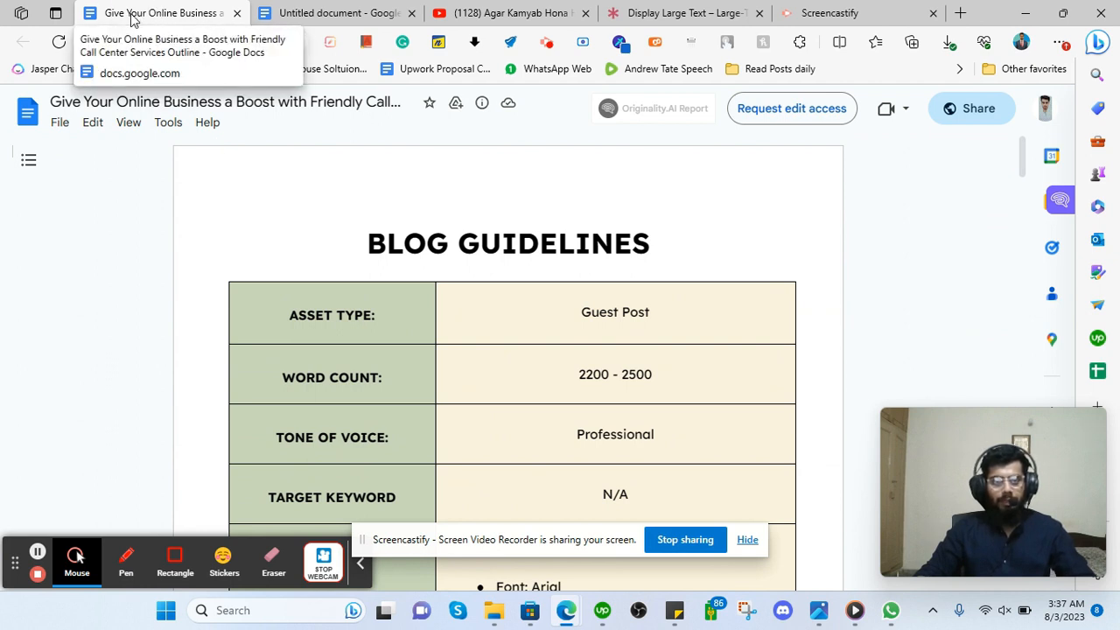
Open ChatGPT in a new tab to the right of the outline document.
right_click(166, 11)
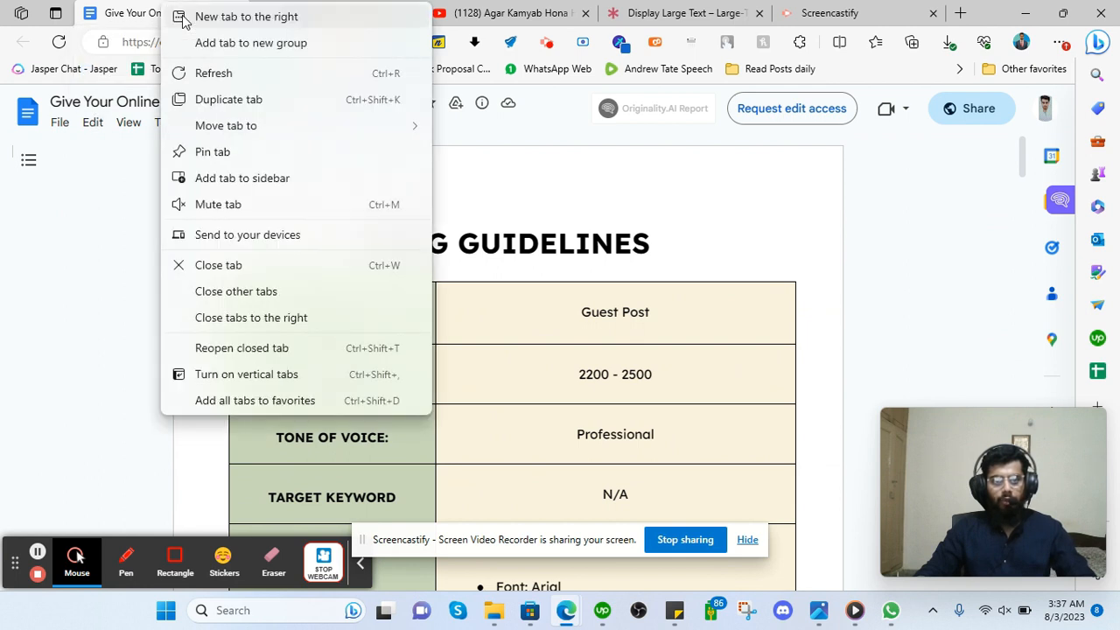
click(236, 16)
text(cha)
key(Return)
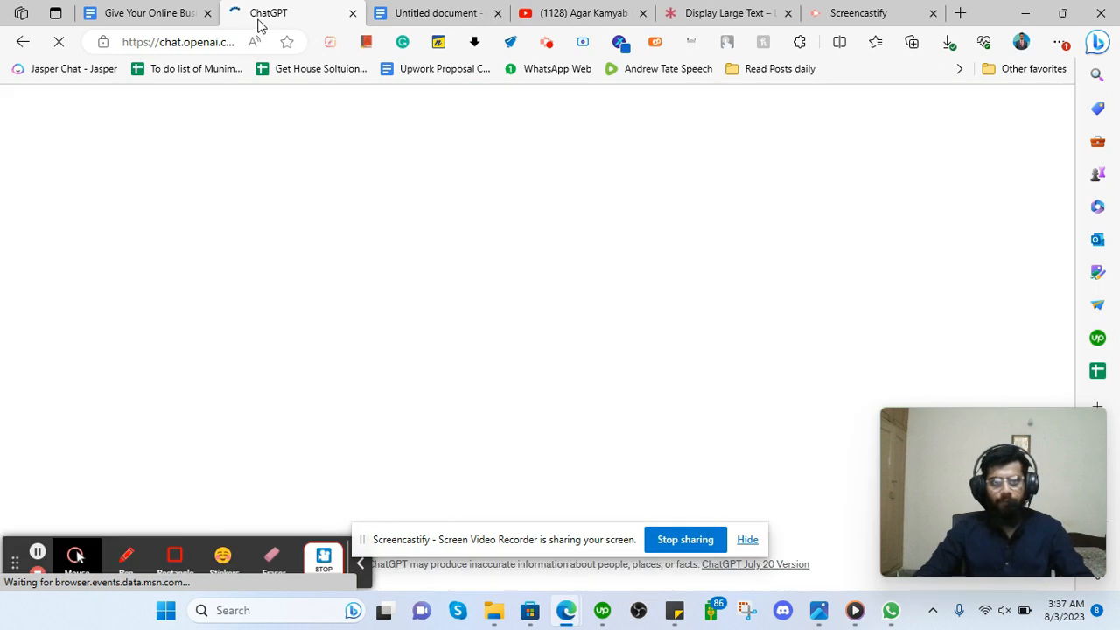
Open the Content at Scale AI Detector in a new tab beside ChatGPT.
right_click(259, 24)
click(295, 36)
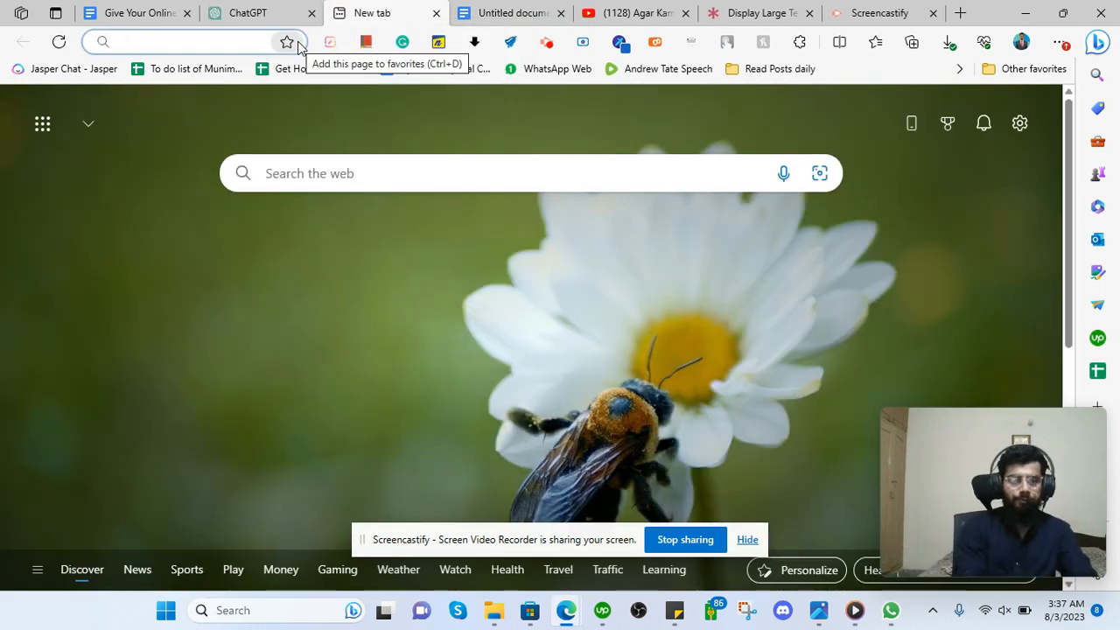
text(conten)
key(Return)
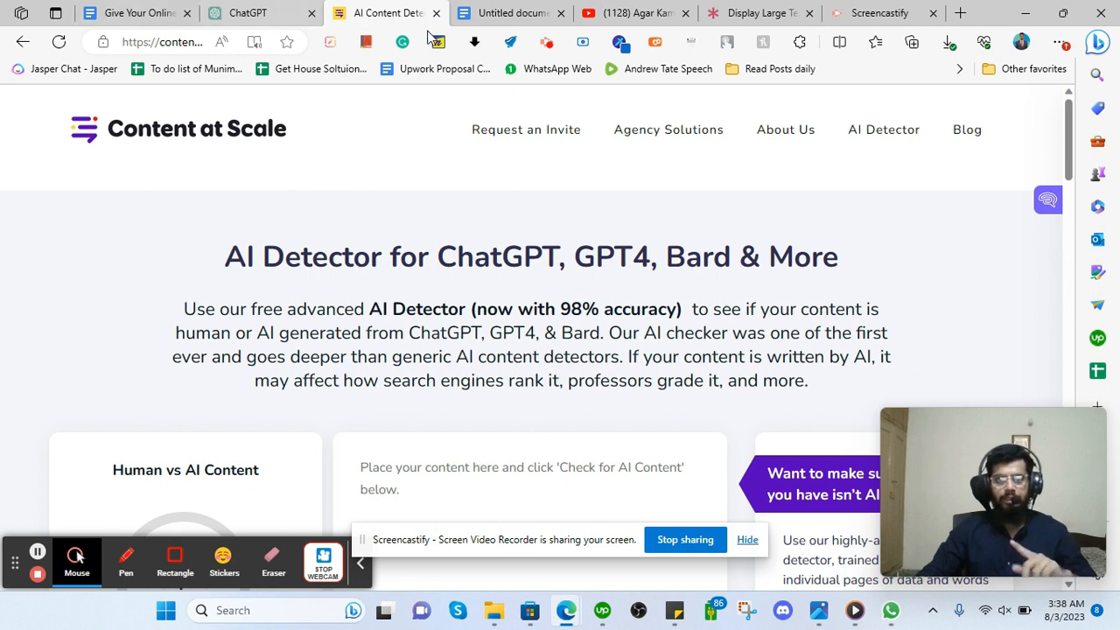
Open Grammarly in a new tab next to the AI detector.
click(257, 12)
click(355, 12)
right_click(362, 10)
click(400, 19)
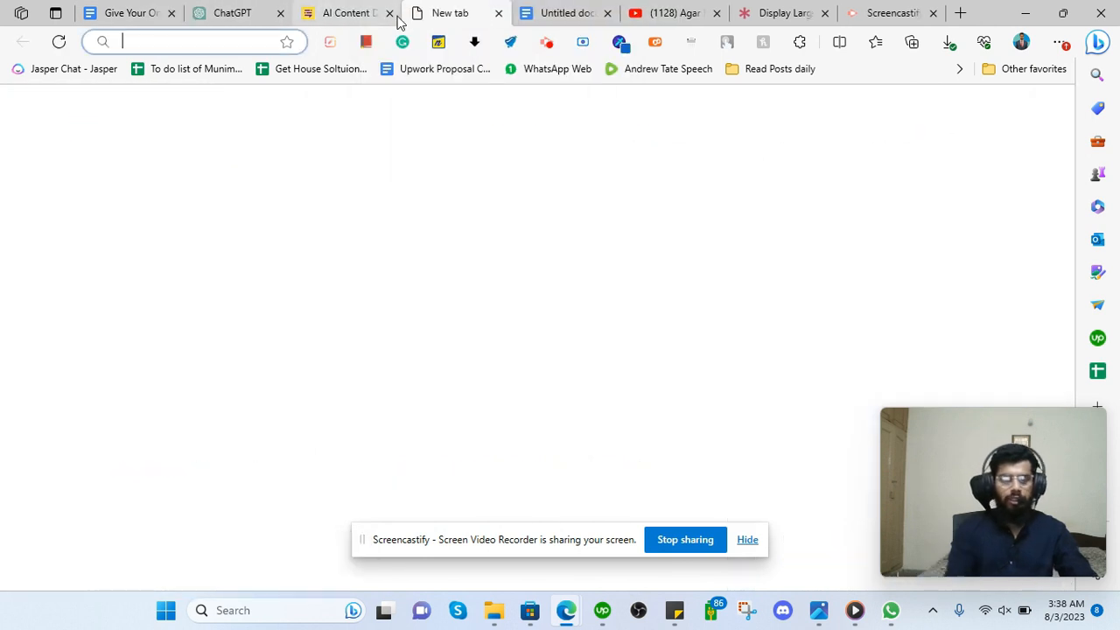
text(gra)
key(Return)
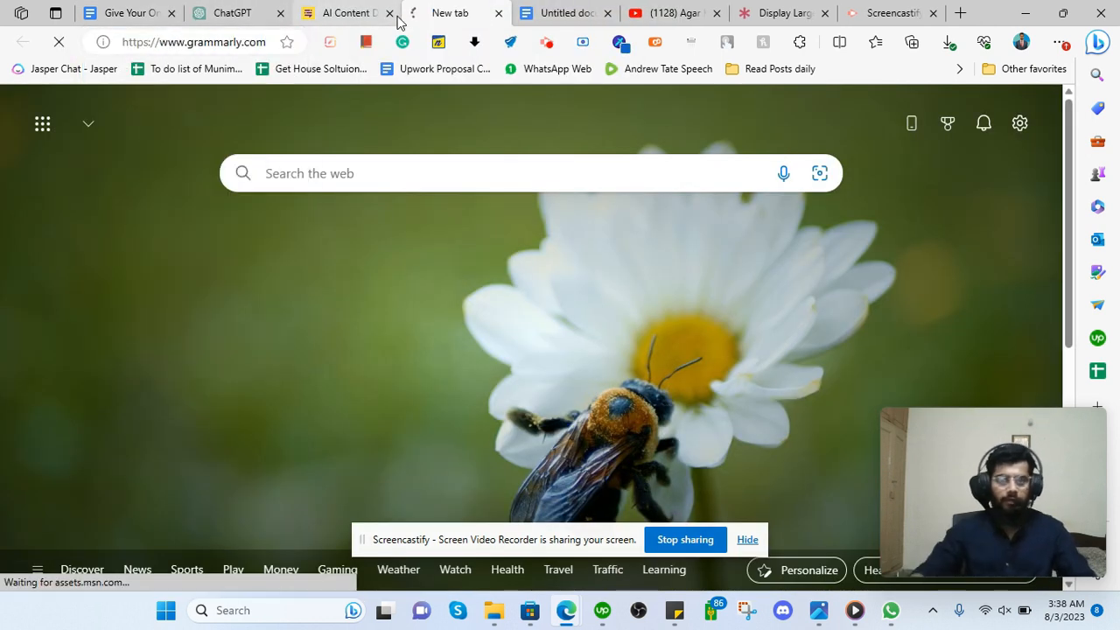
Create a new blank Google Doc in a tab next to Grammarly.
right_click(500, 10)
right_click(469, 10)
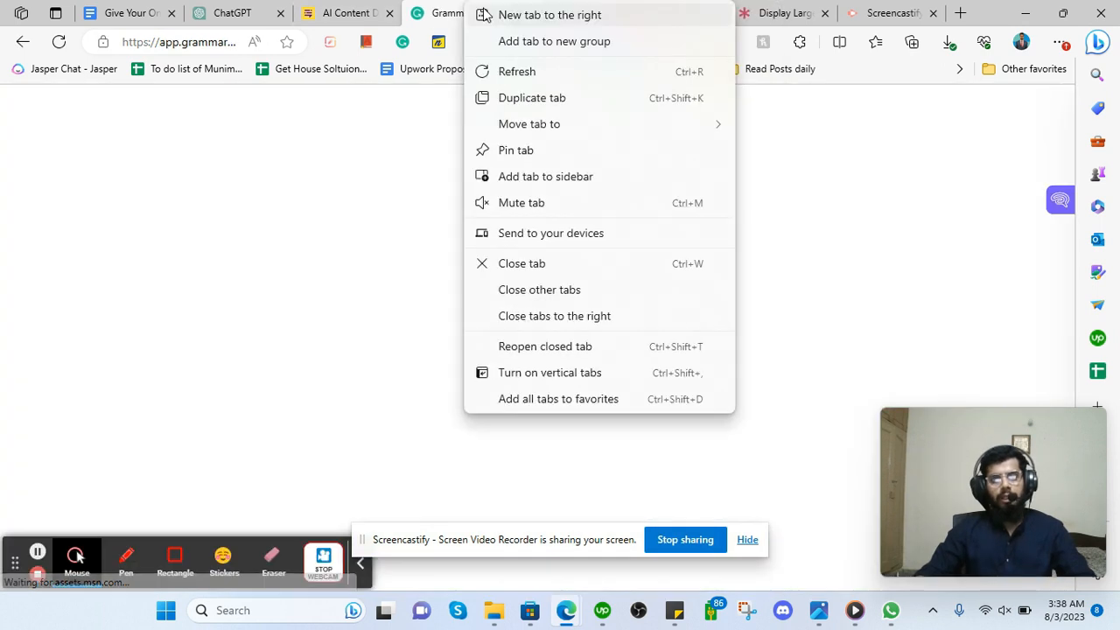
click(569, 14)
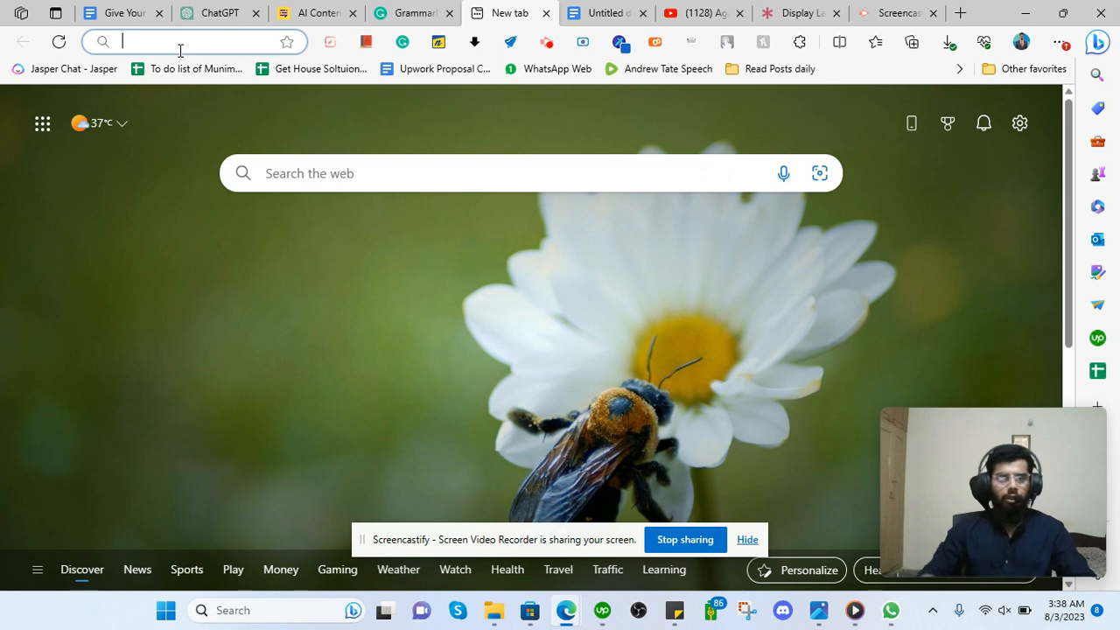
text(docs)
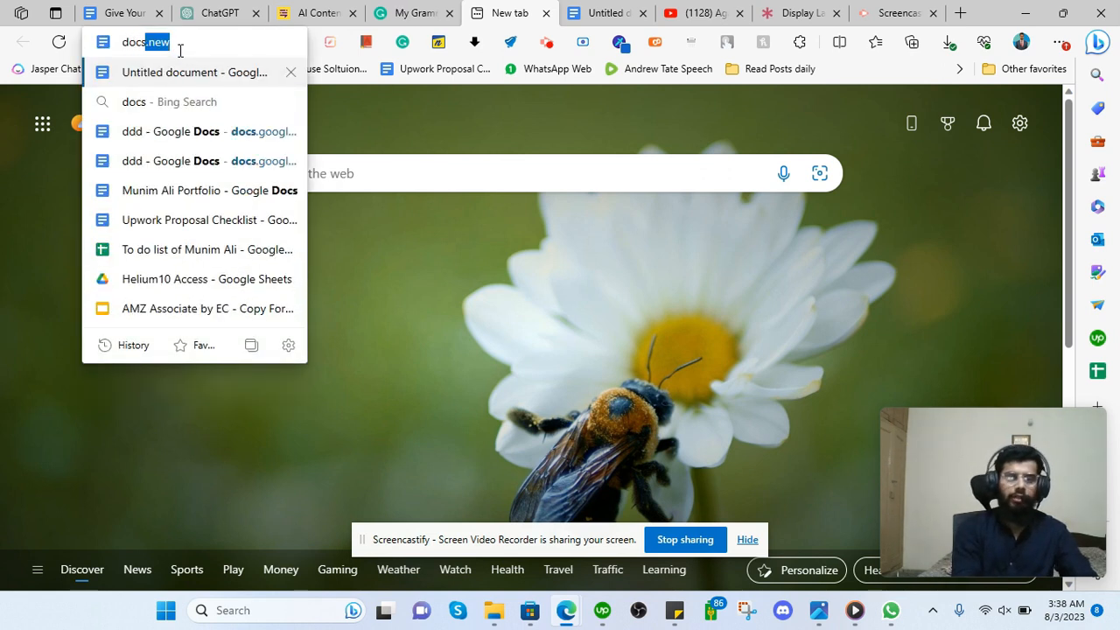
key(Return)
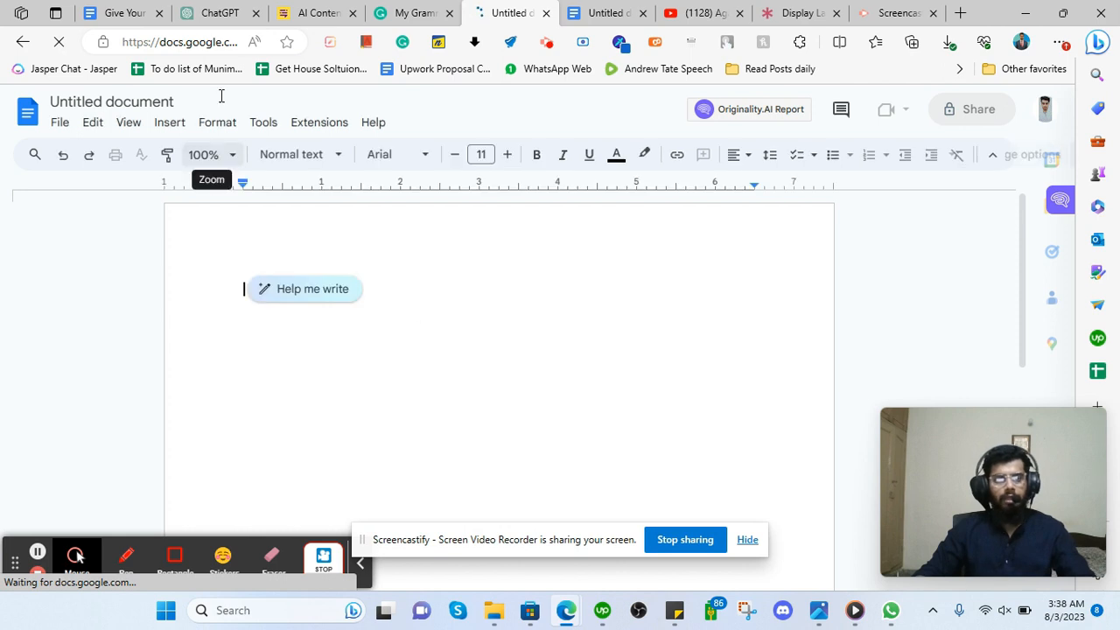
Open Perplexity AI in another new tab.
click(140, 15)
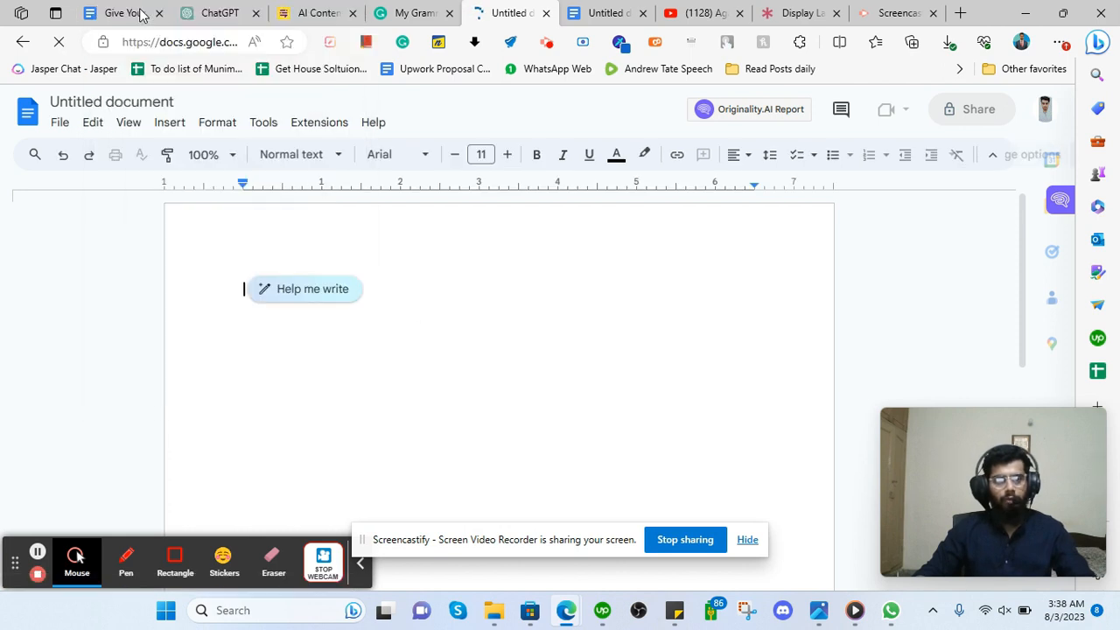
text(perp)
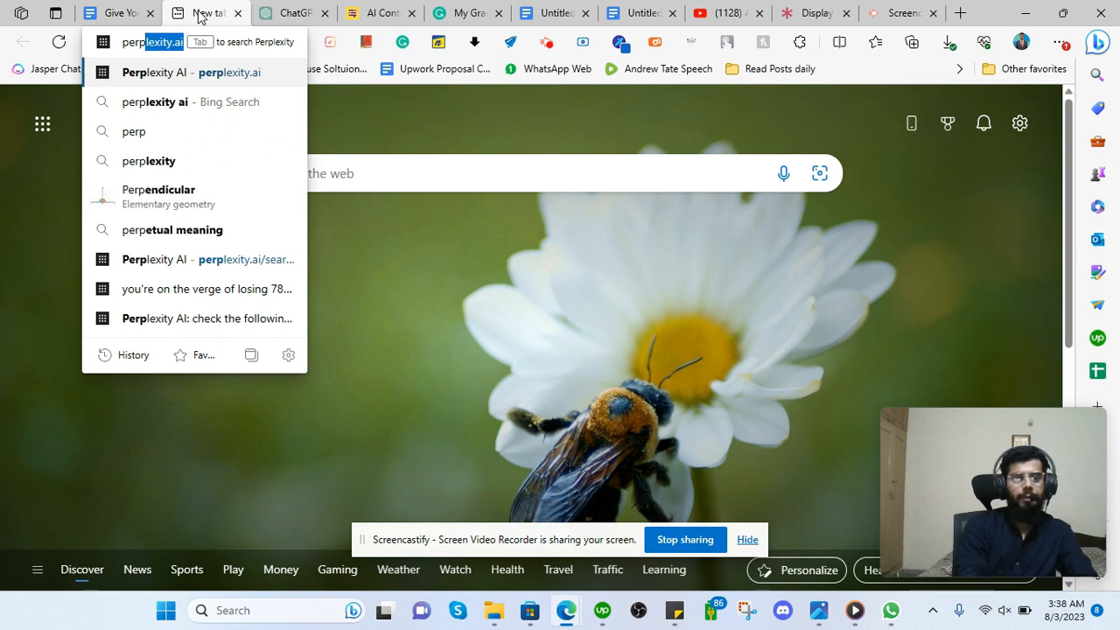
key(Return)
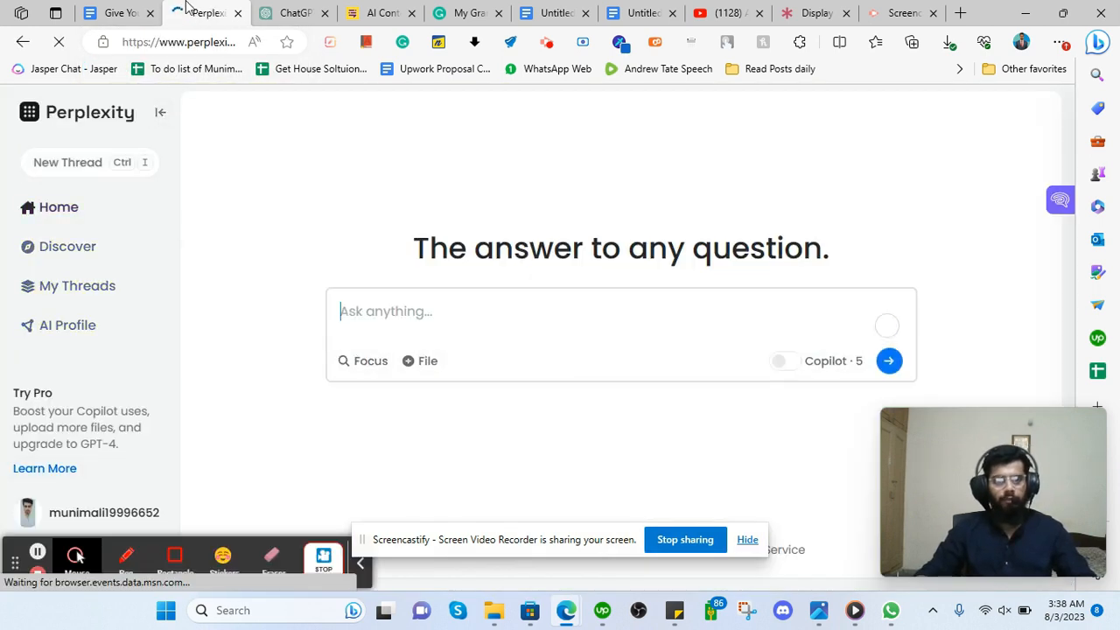
Copy the outline document's full name from the Make a copy dialog, then cancel the dialog.
click(123, 11)
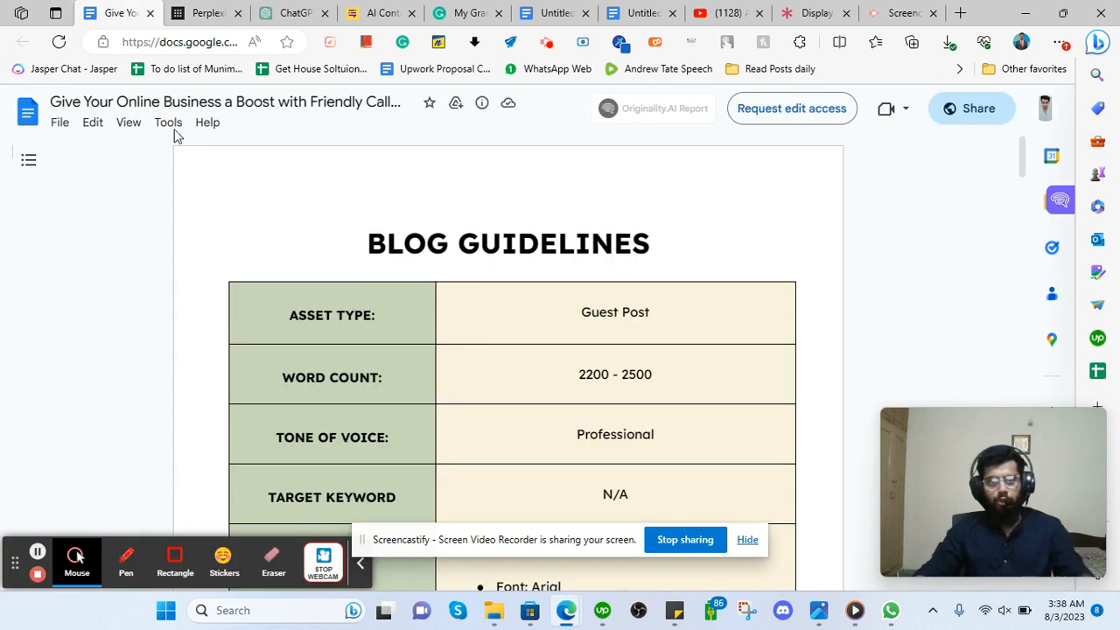
click(61, 123)
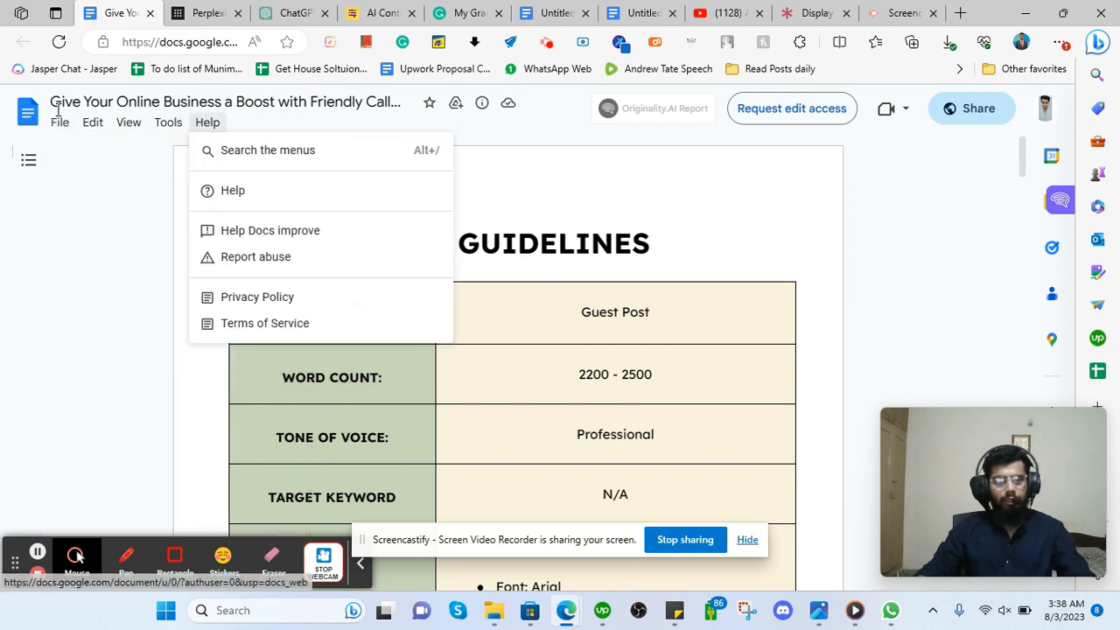
drag(53, 102, 424, 138)
click(398, 107)
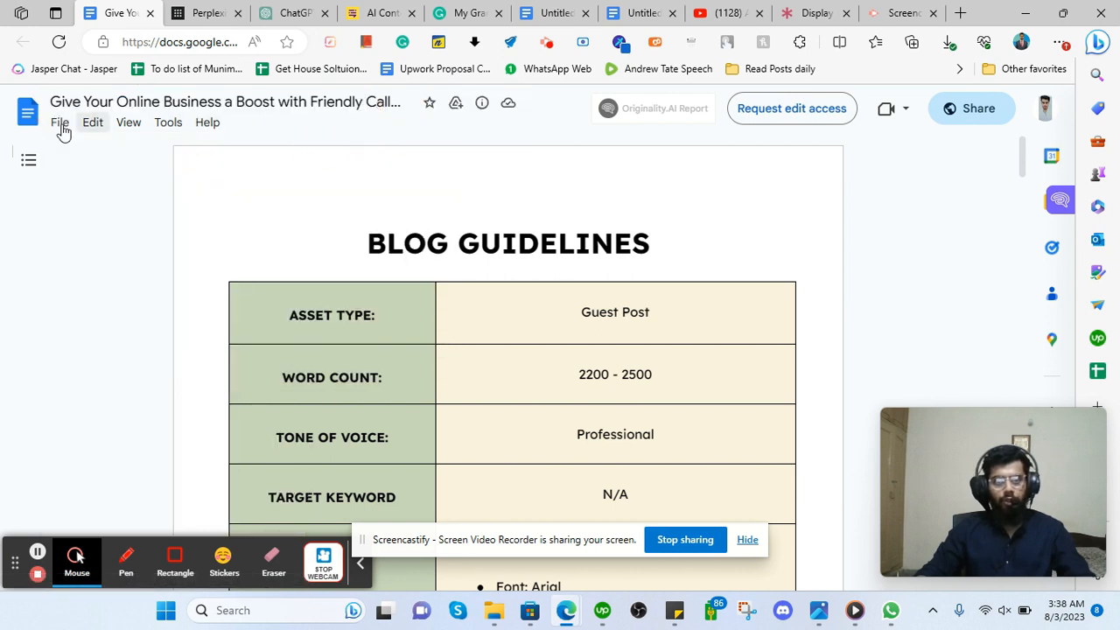
click(57, 123)
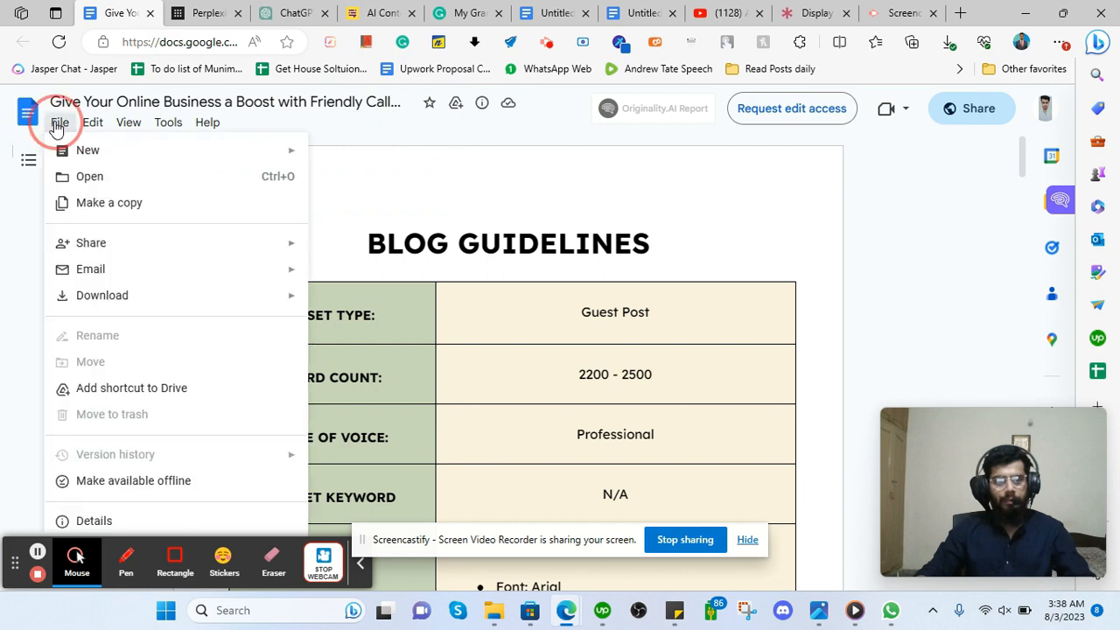
click(224, 212)
click(595, 303)
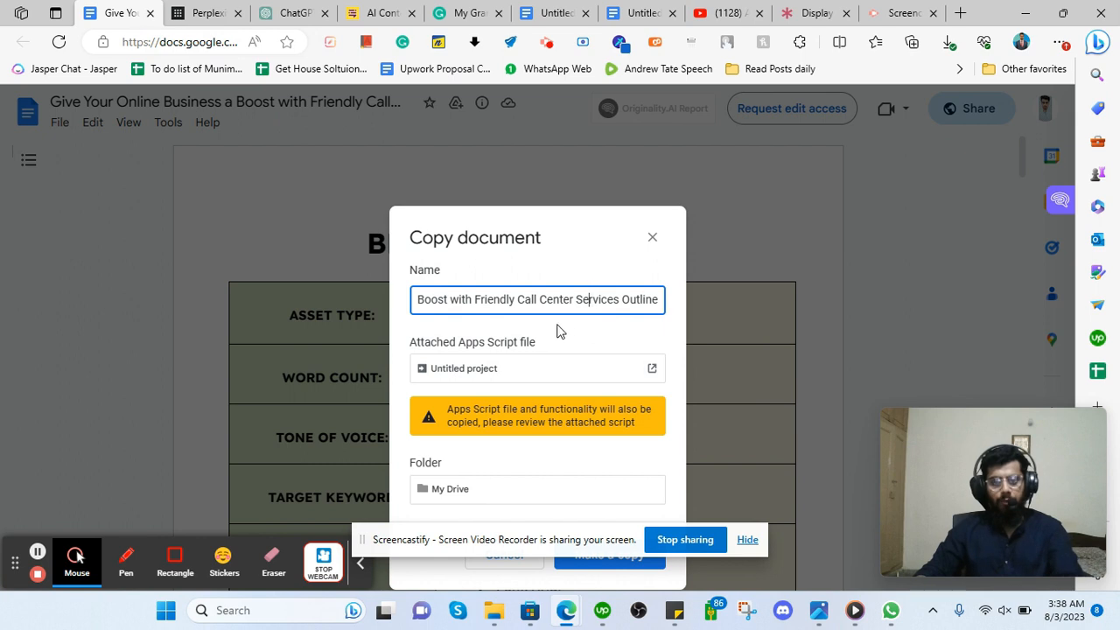
key(Left)
key(Left)
key(Left)
key(Left)
key(Left)
key(Left)
key(Left)
key(Left)
key(Left)
key(Left)
key(Left)
key(Left)
key(Left)
key(Left)
key(Left)
key(Left)
key(Left)
key(Left)
key(Left)
key(Left)
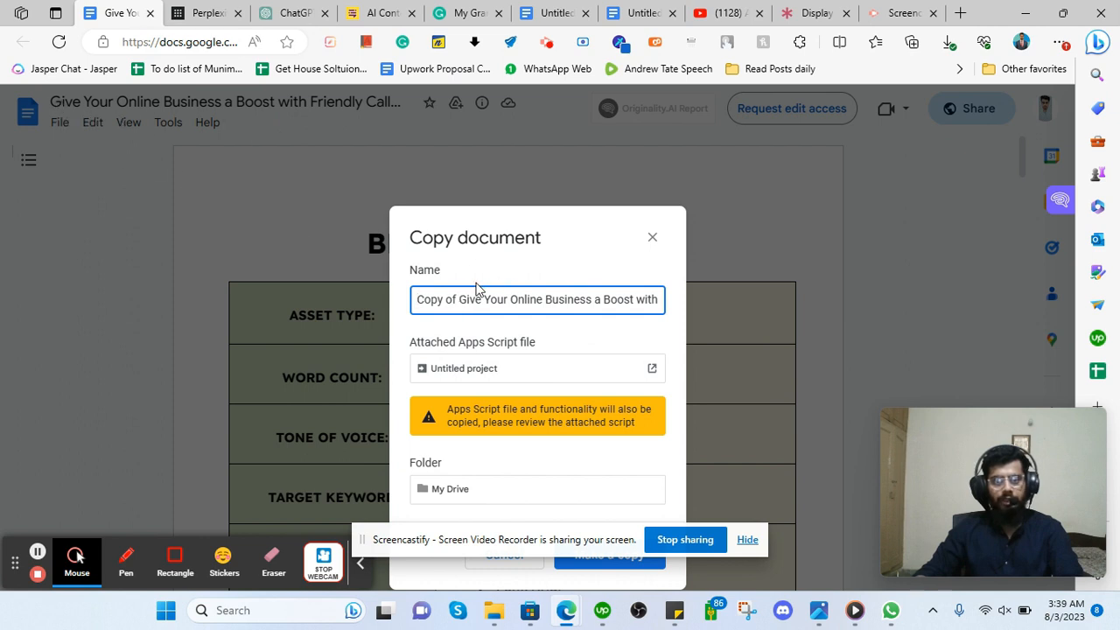
drag(461, 298, 619, 303)
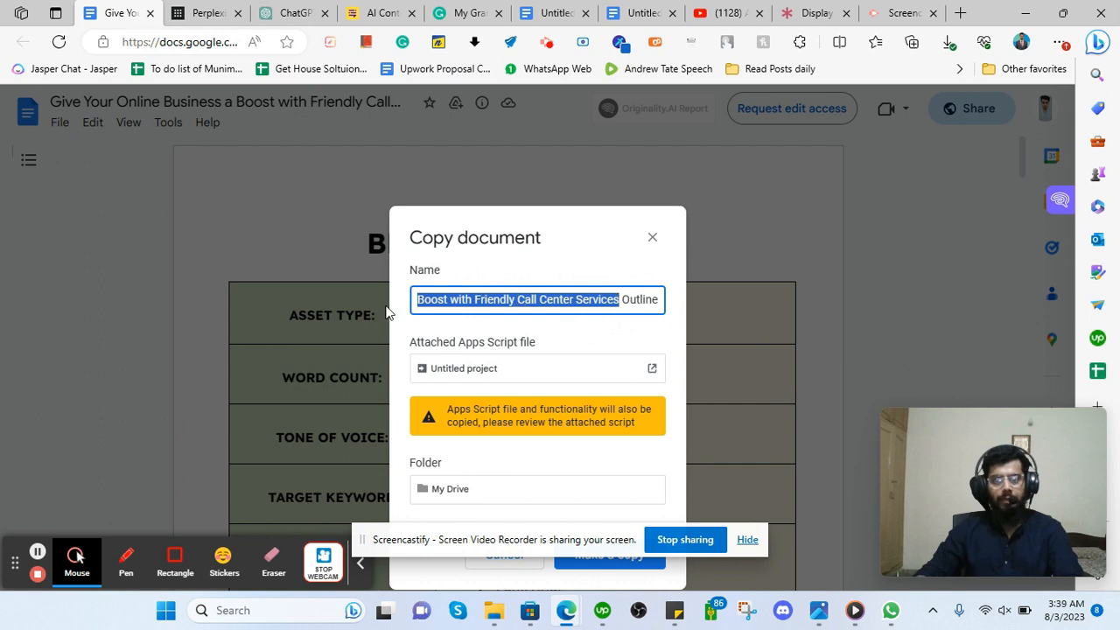
right_click(531, 299)
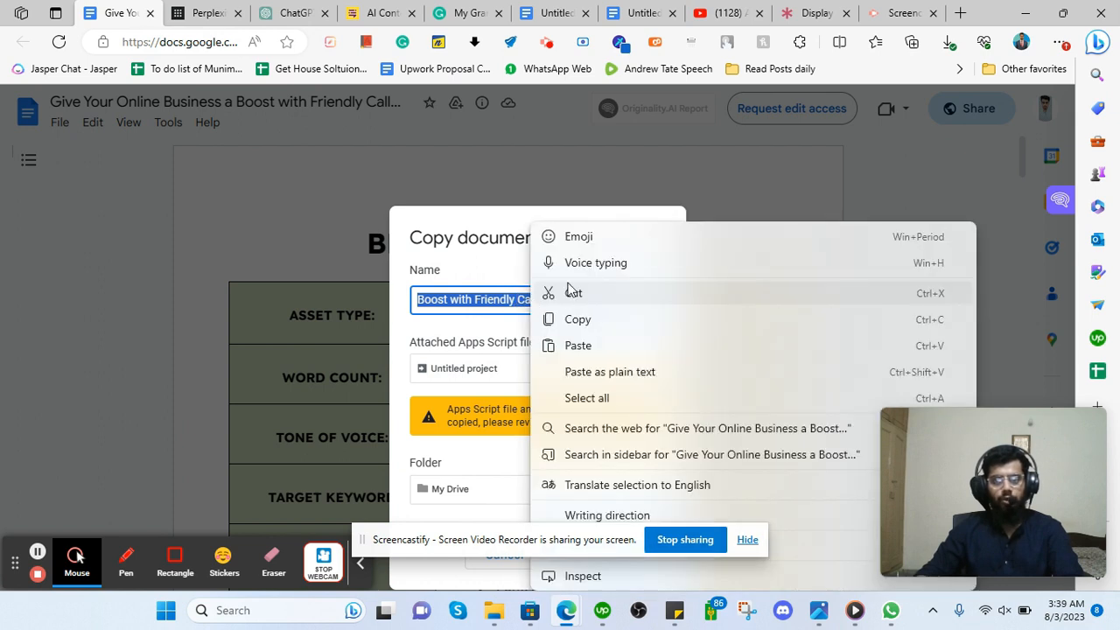
click(575, 319)
click(652, 237)
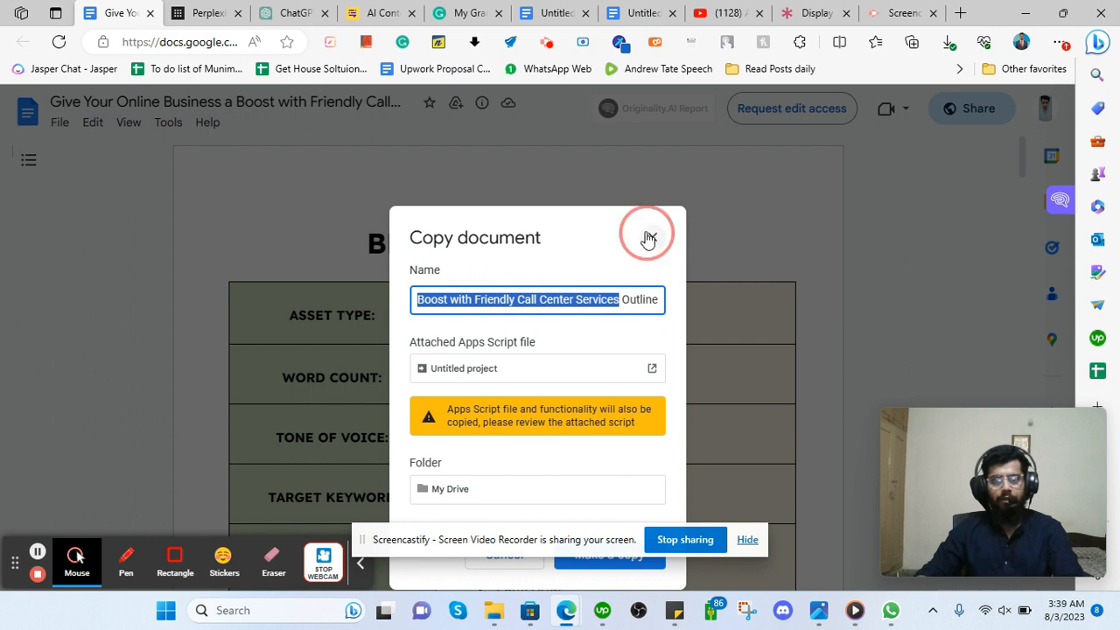
Paste that name as the title of the Untitled document.
click(560, 11)
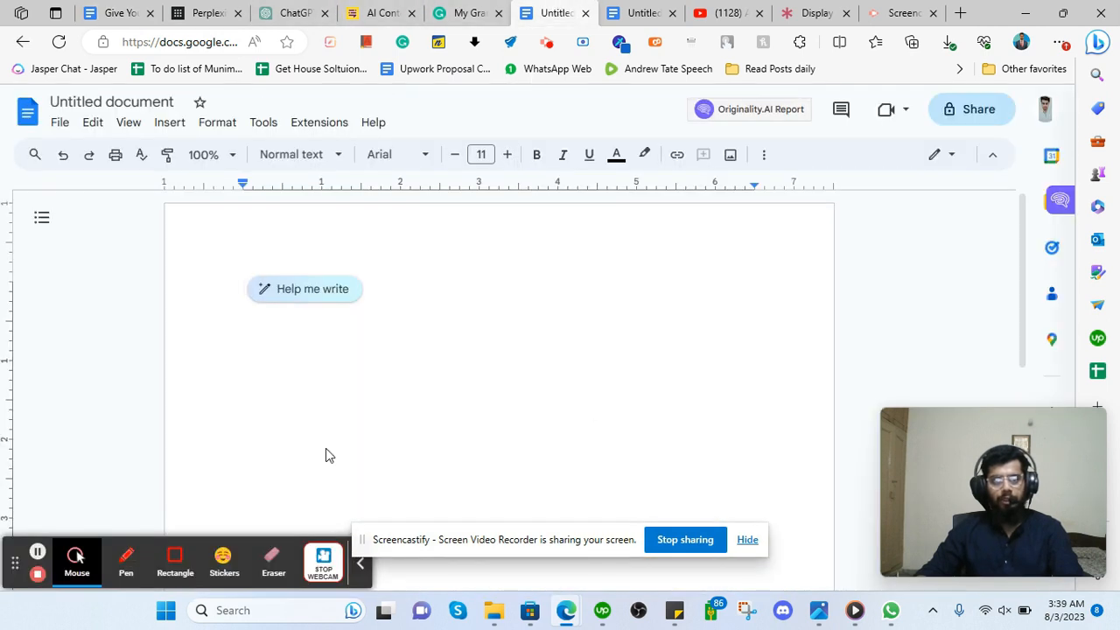
click(80, 101)
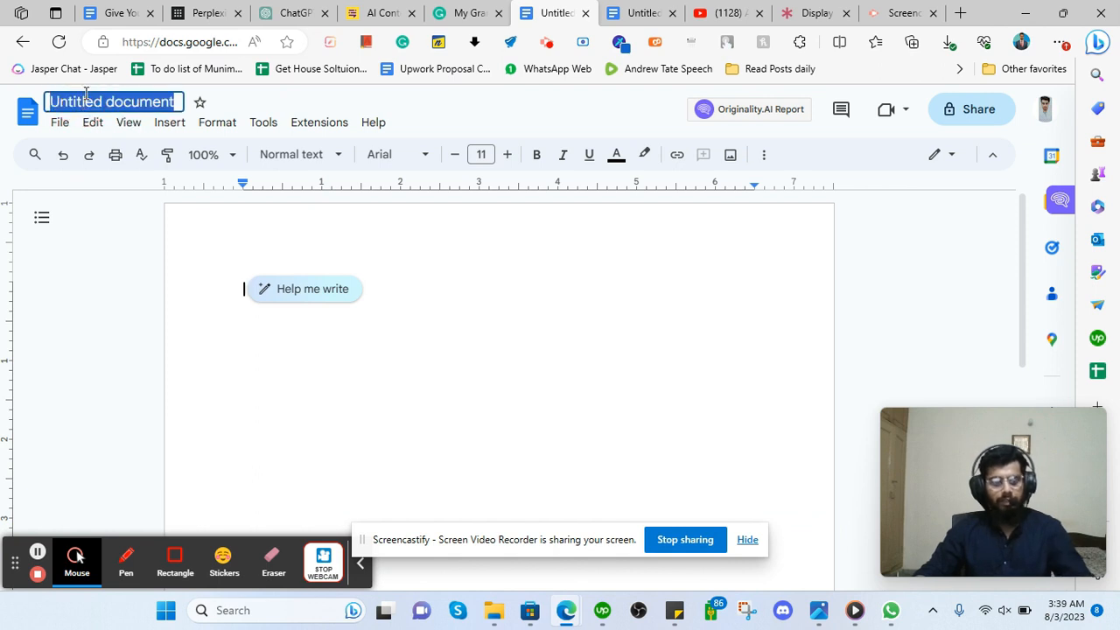
key(ctrl+v)
key(Return)
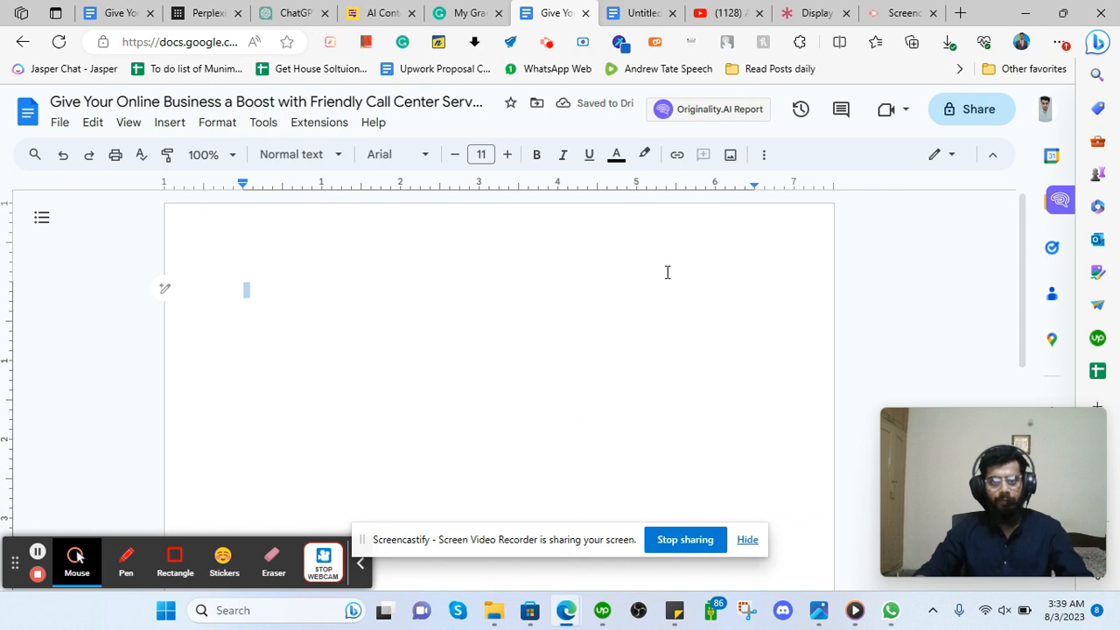
click(307, 283)
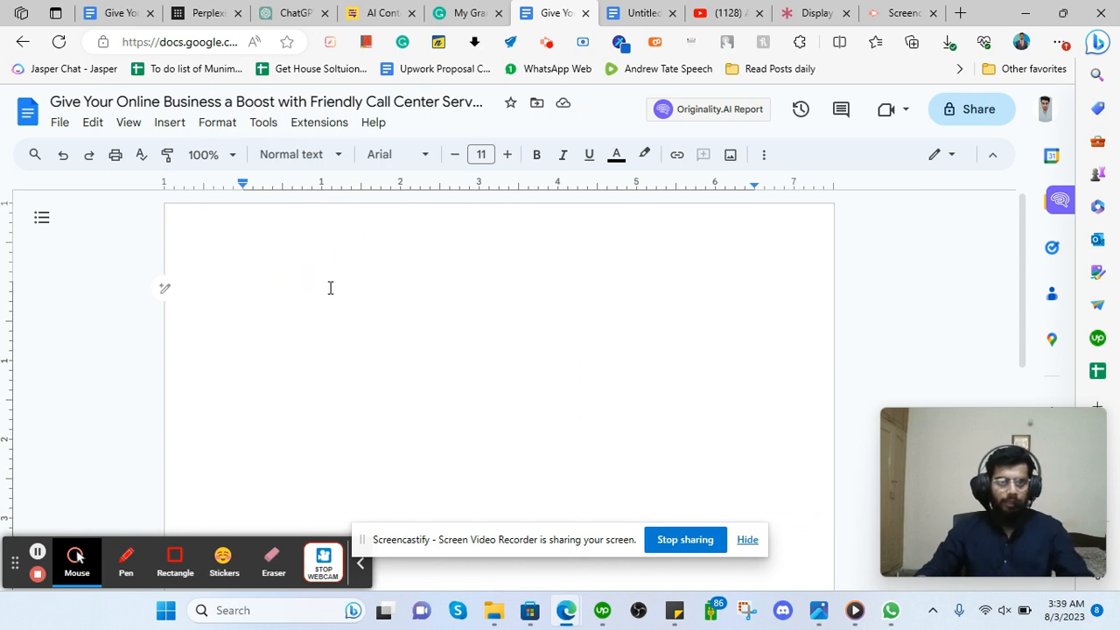
Review the Blog Guidelines table, highlighting the Word Count value 2200 - 2500.
click(122, 12)
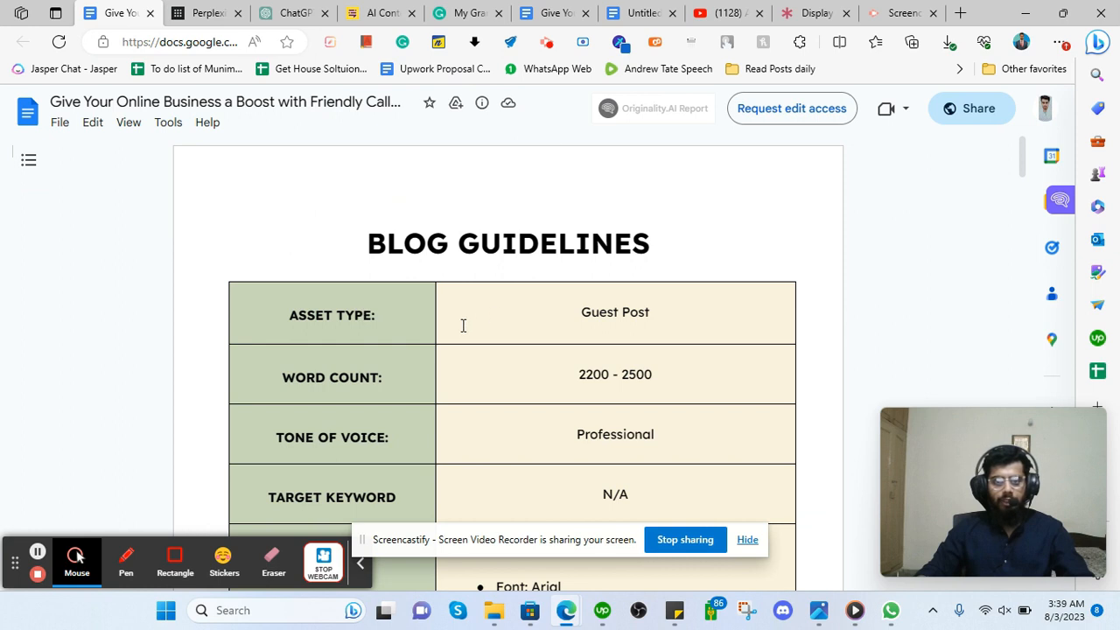
scroll(390, 263, down, 2)
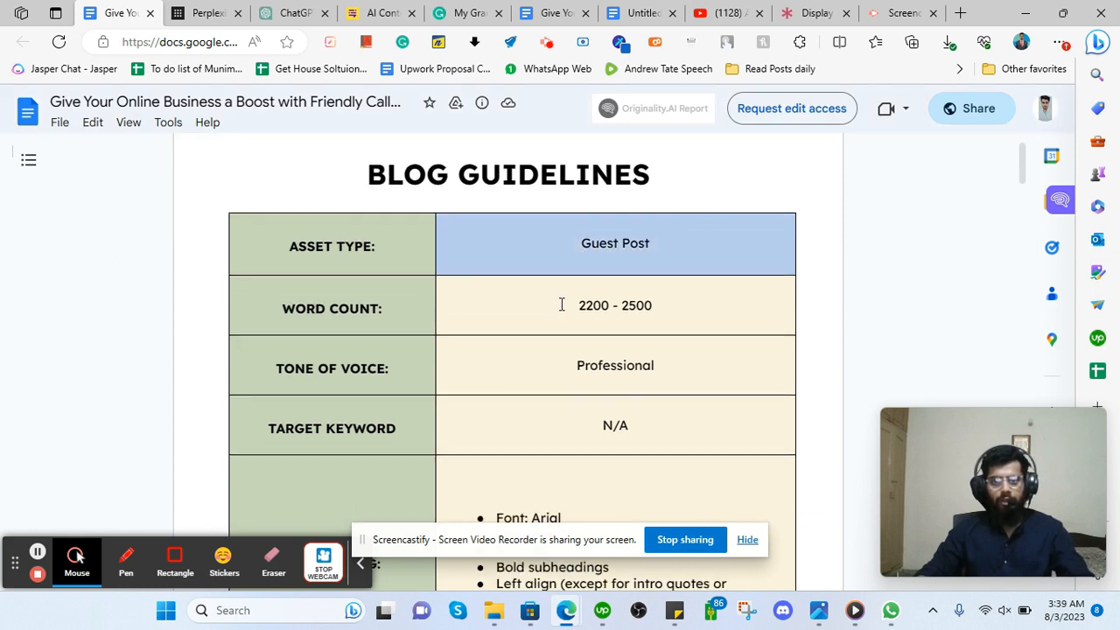
drag(572, 304, 513, 382)
scroll(476, 393, down, 3)
scroll(476, 393, down, 10)
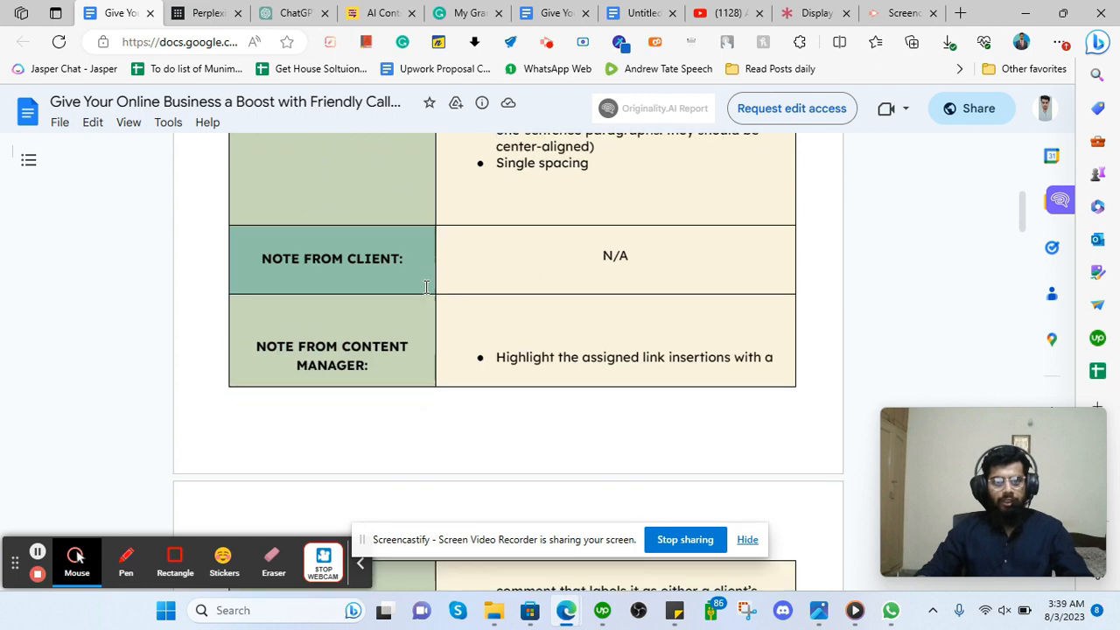
scroll(512, 270, down, 3)
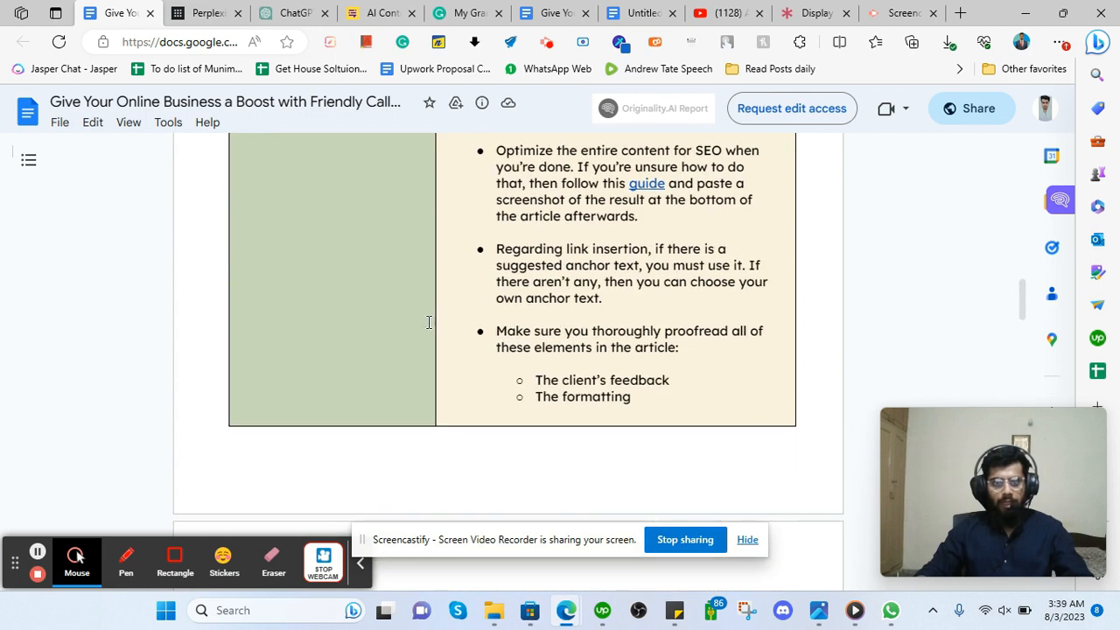
scroll(469, 326, down, 6)
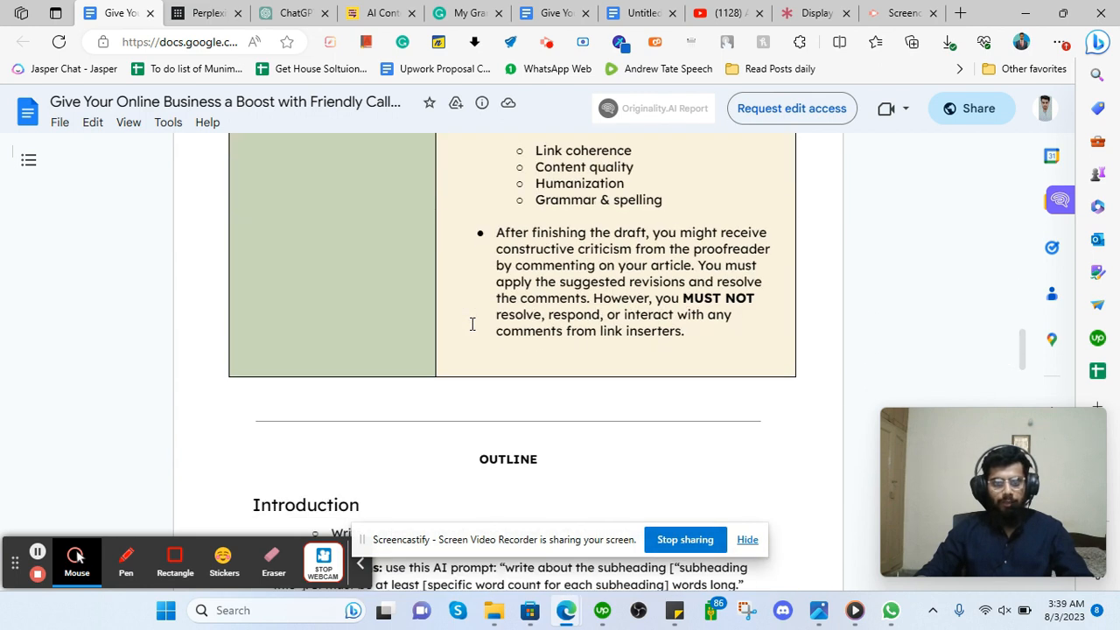
scroll(470, 323, down, 4)
scroll(477, 356, up, 15)
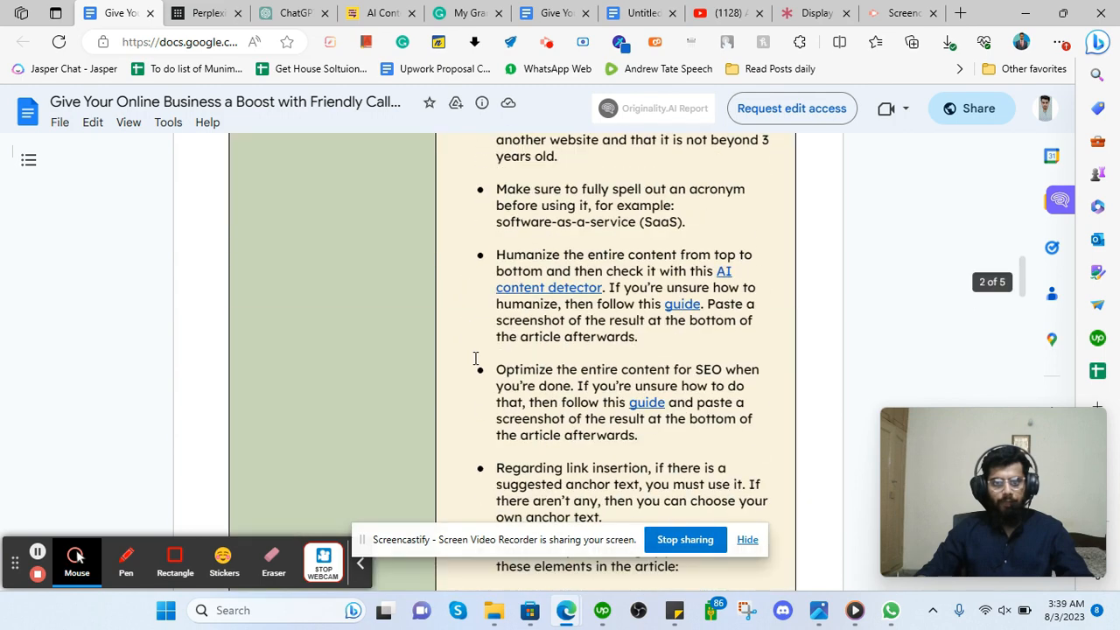
scroll(477, 356, up, 4)
Scroll down to the OUTLINE's Introduction heading, then bring up the ChatGPT tab.
scroll(475, 324, down, 10)
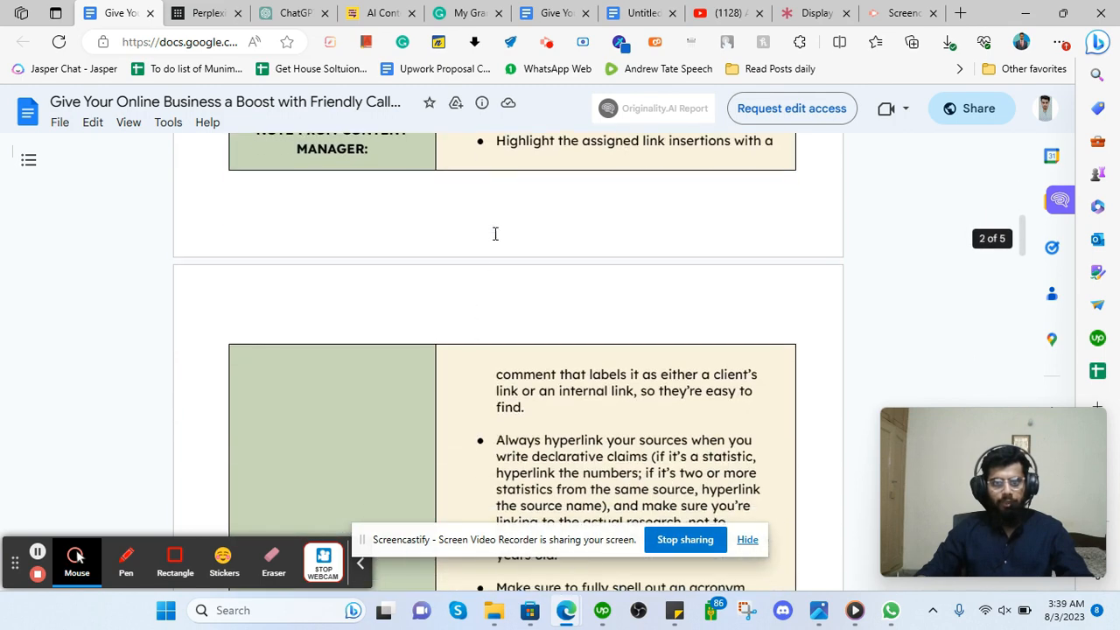
scroll(463, 357, down, 9)
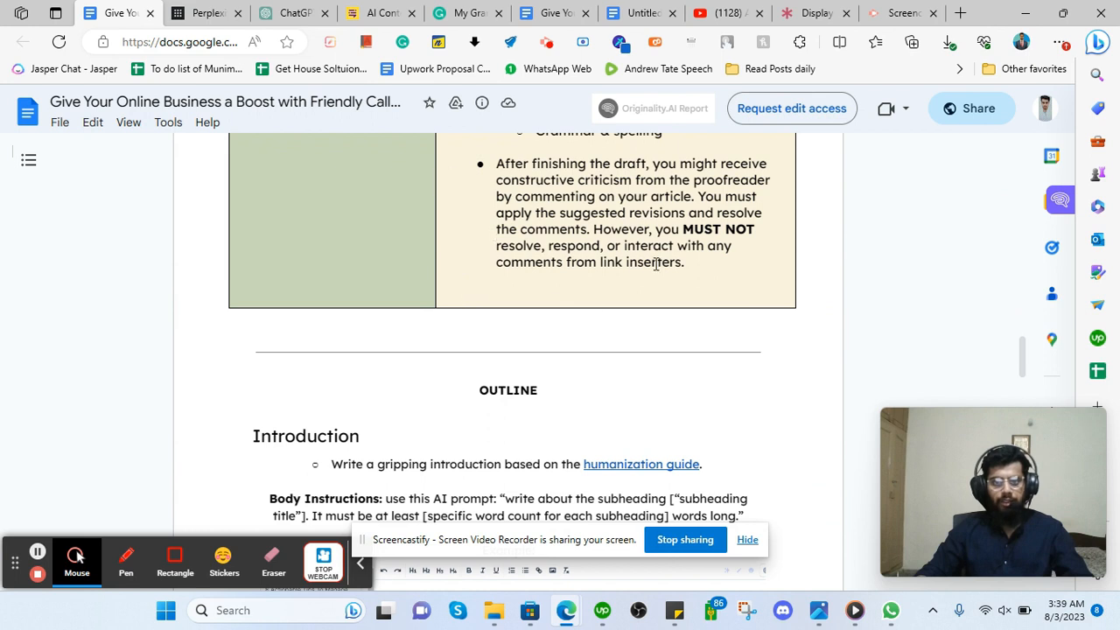
scroll(658, 280, up, 9)
scroll(538, 320, down, 5)
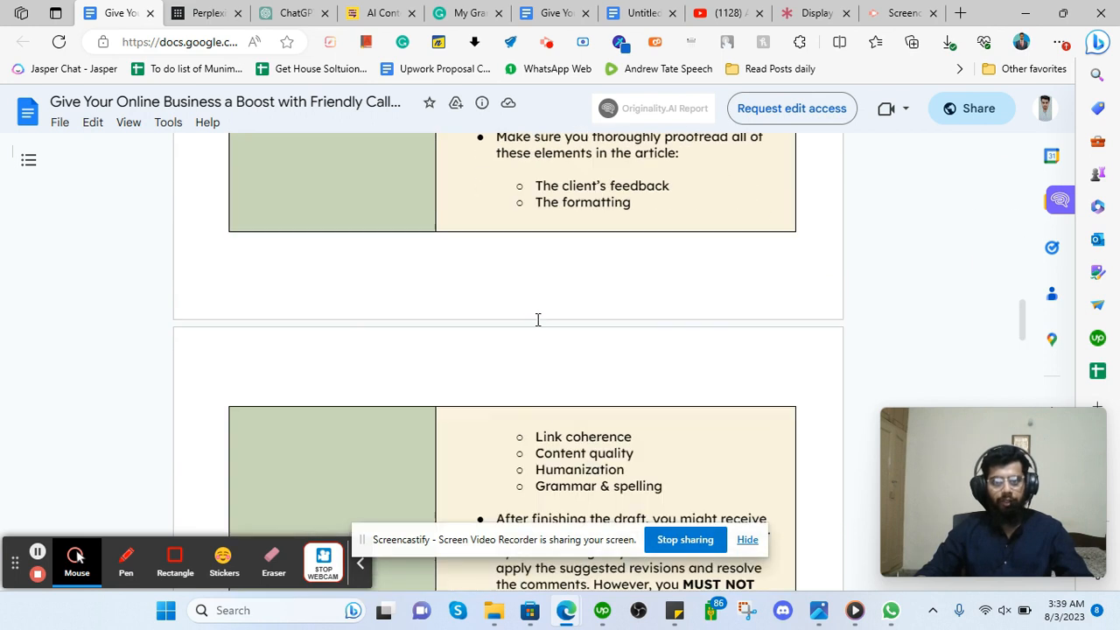
scroll(538, 319, down, 6)
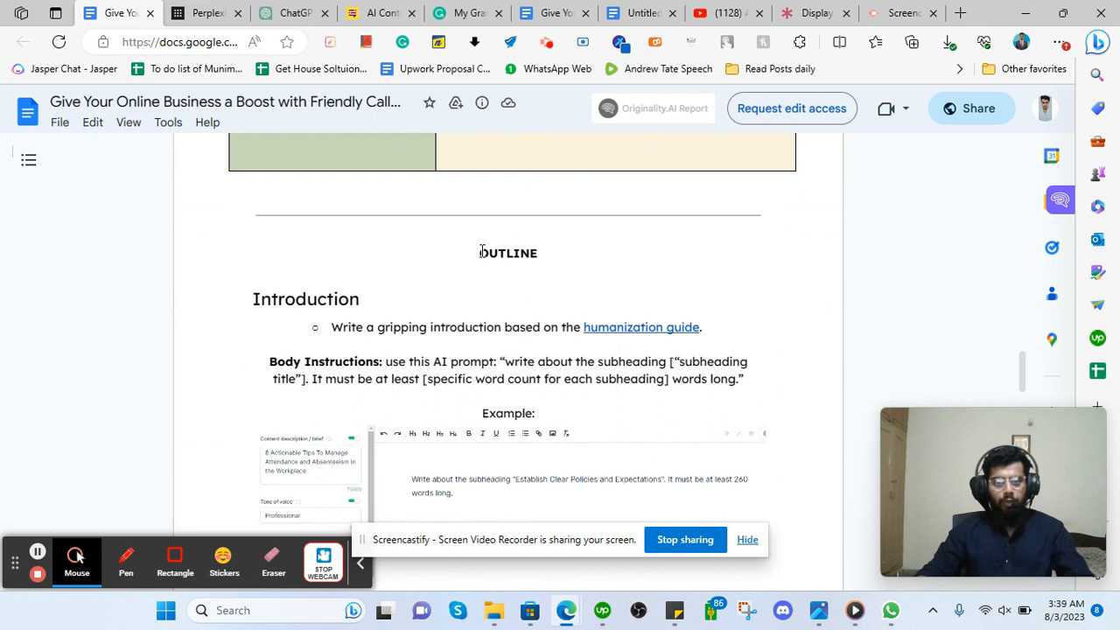
scroll(419, 251, down, 1)
mouse_move(354, 229)
mouse_down()
mouse_move(204, 221)
mouse_move(368, 231)
mouse_up()
click(332, 231)
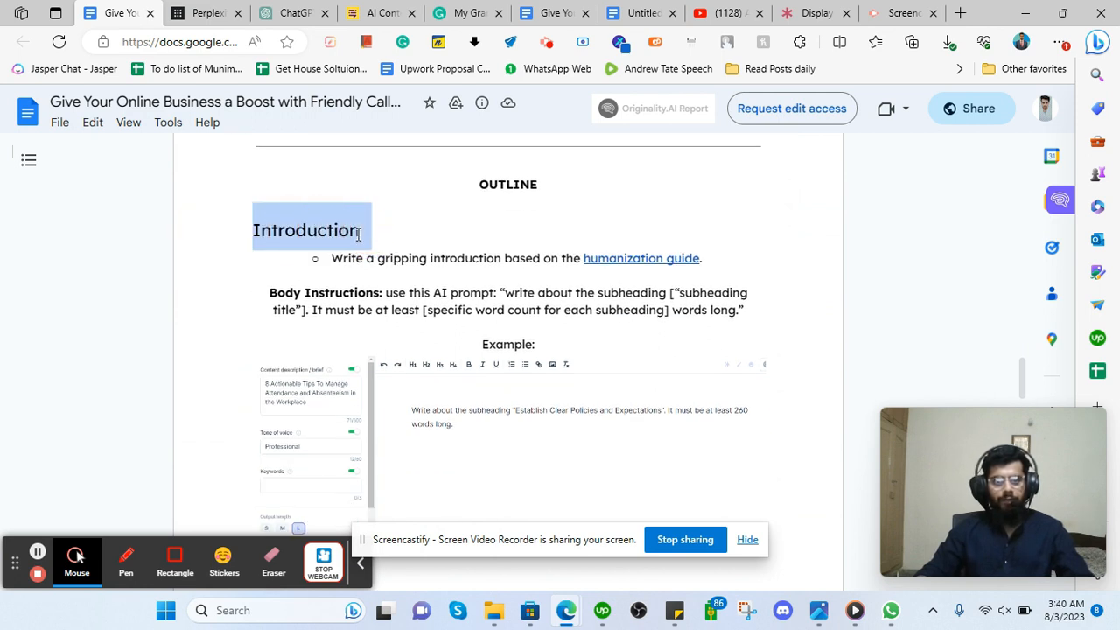
click(352, 238)
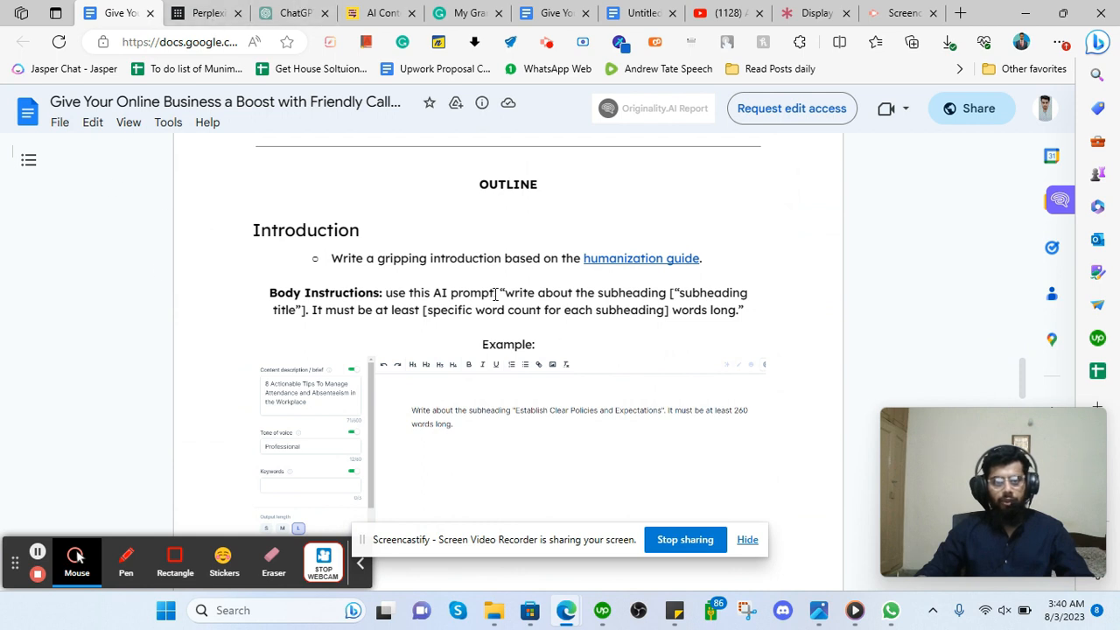
click(292, 13)
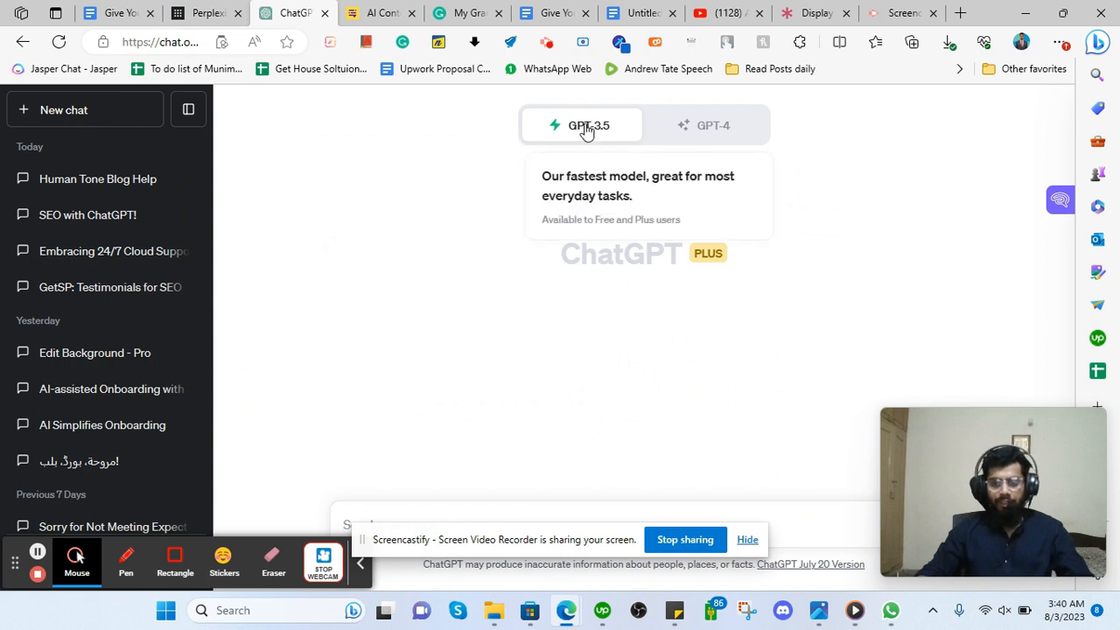
Toggle the model switcher to GPT-3.5 and back, leaving GPT-4 selected.
click(697, 132)
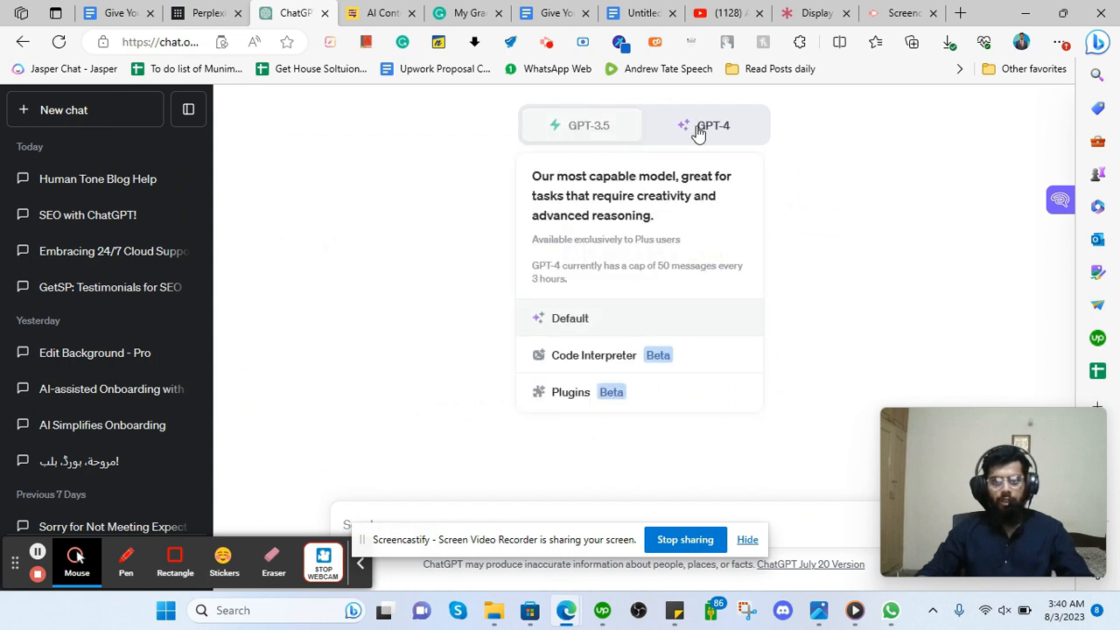
click(612, 138)
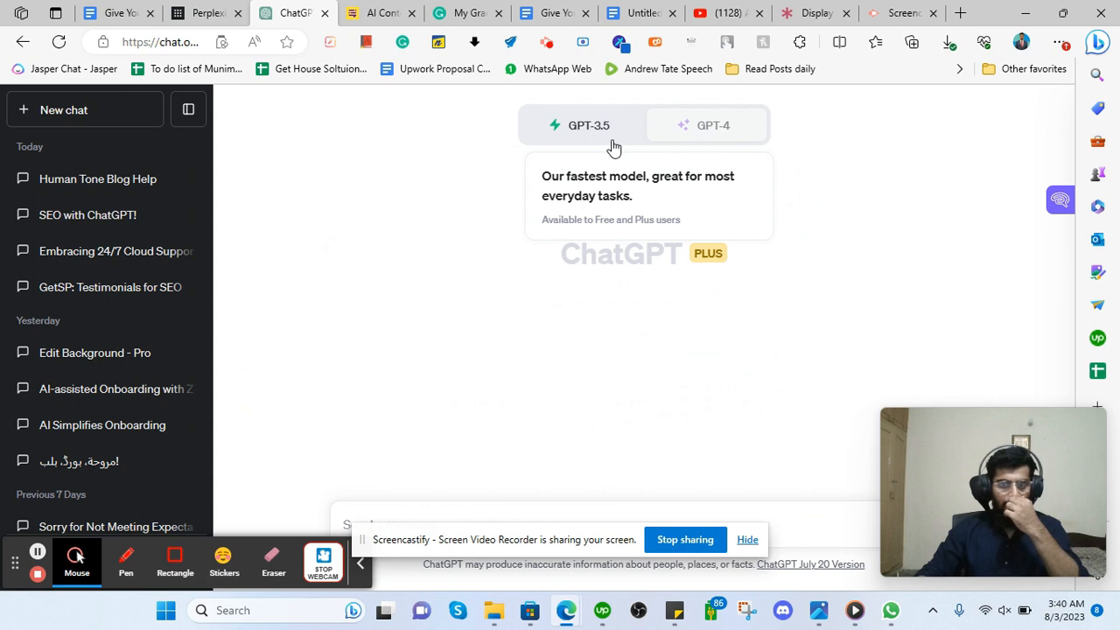
click(692, 129)
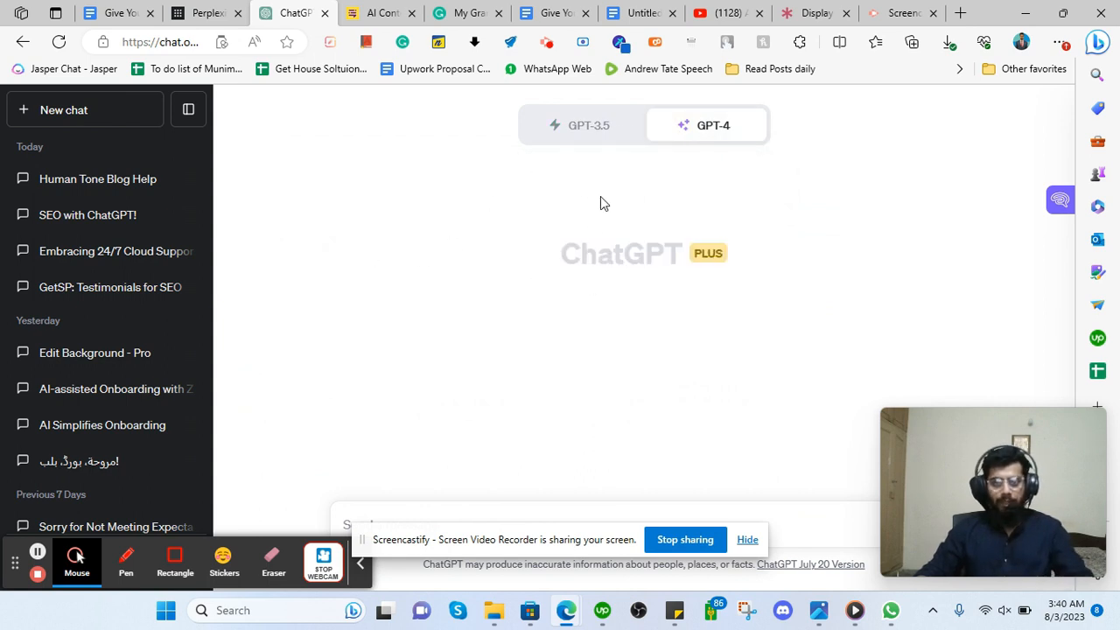
mouse_move(673, 146)
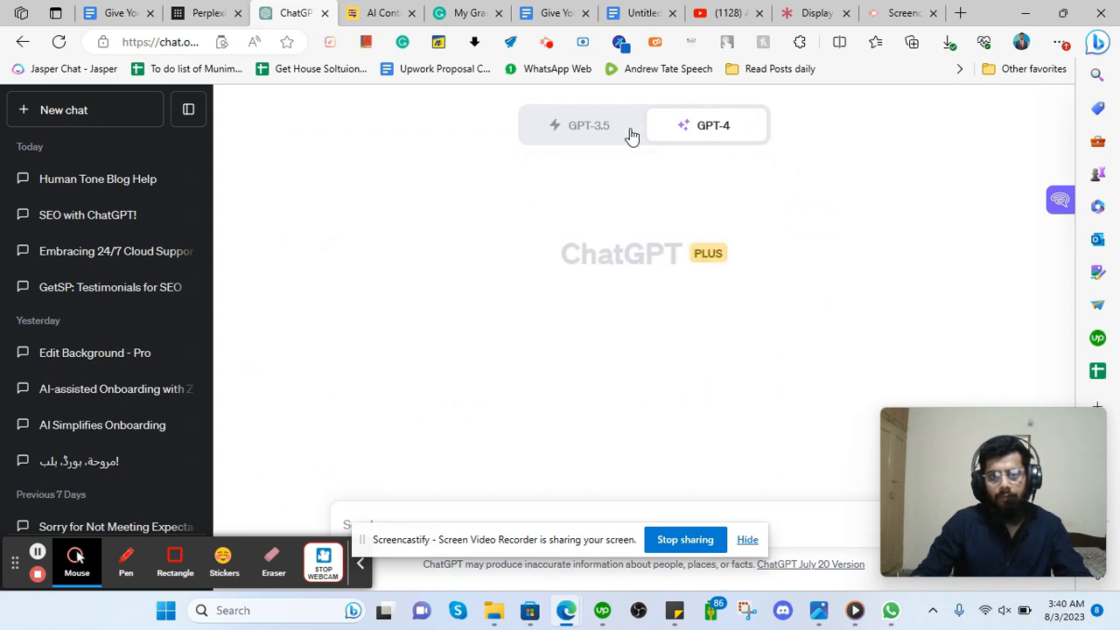
click(567, 128)
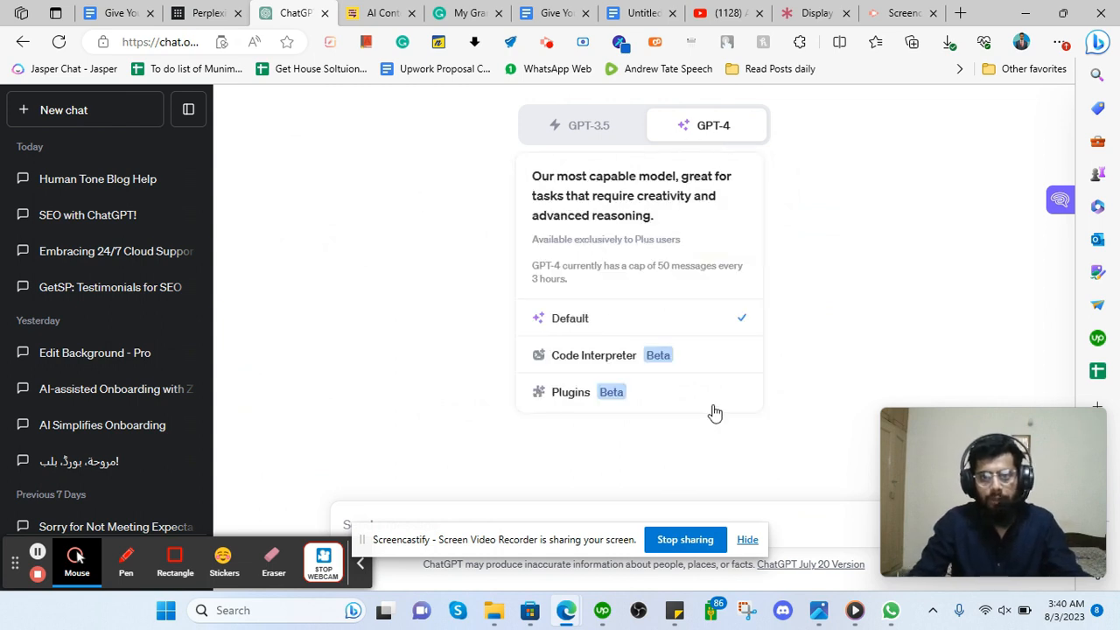
mouse_move(672, 612)
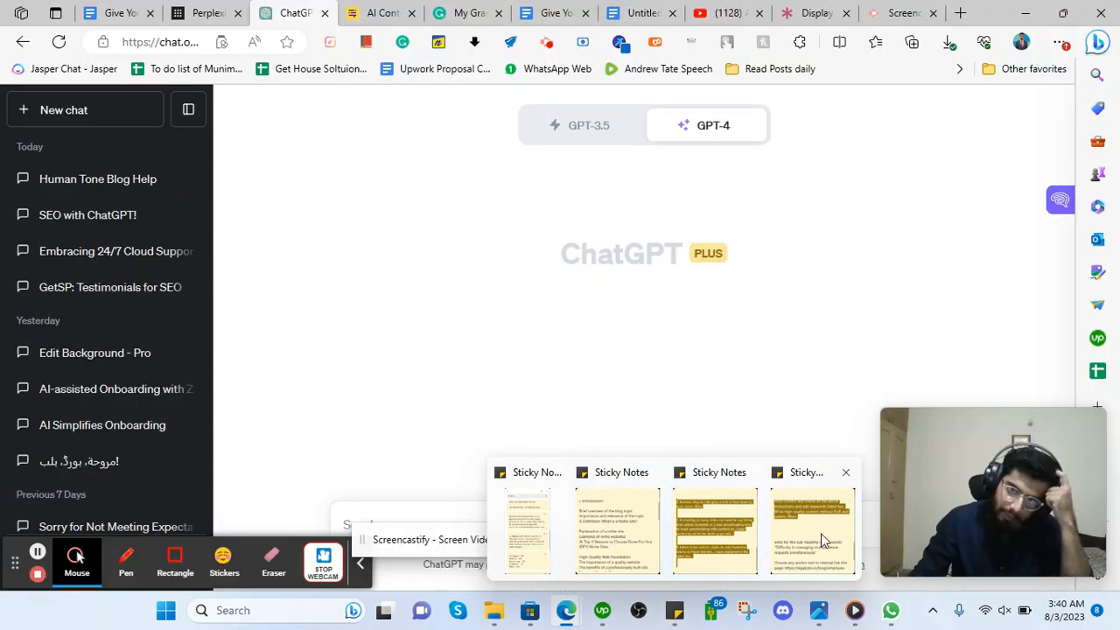
Open the Sticky Notes list of saved prompts and look through it.
click(820, 533)
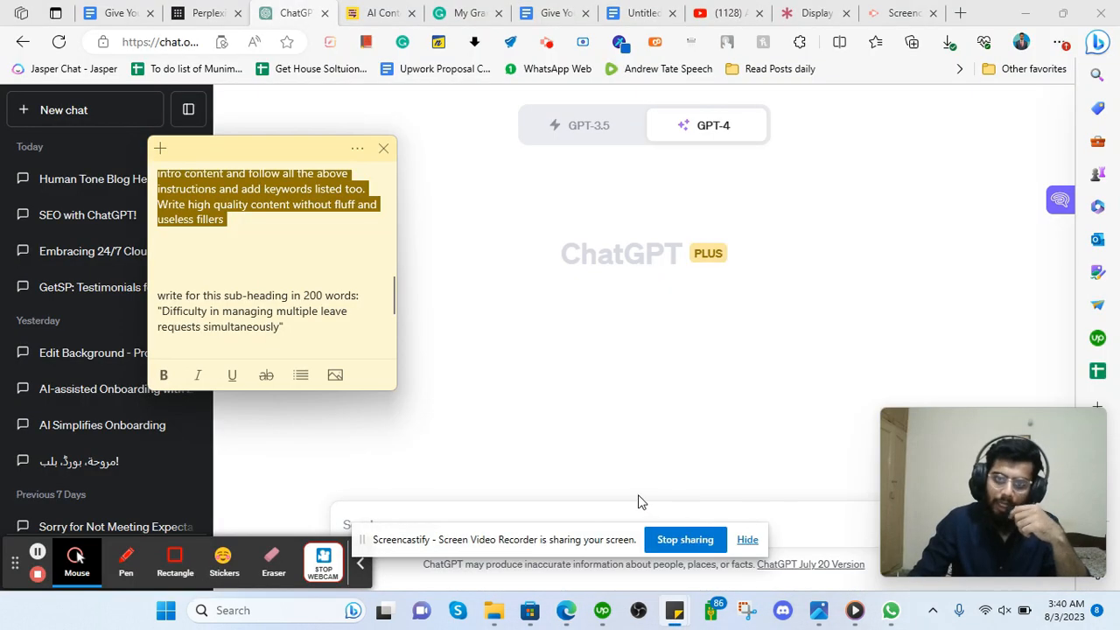
scroll(257, 266, up, 15)
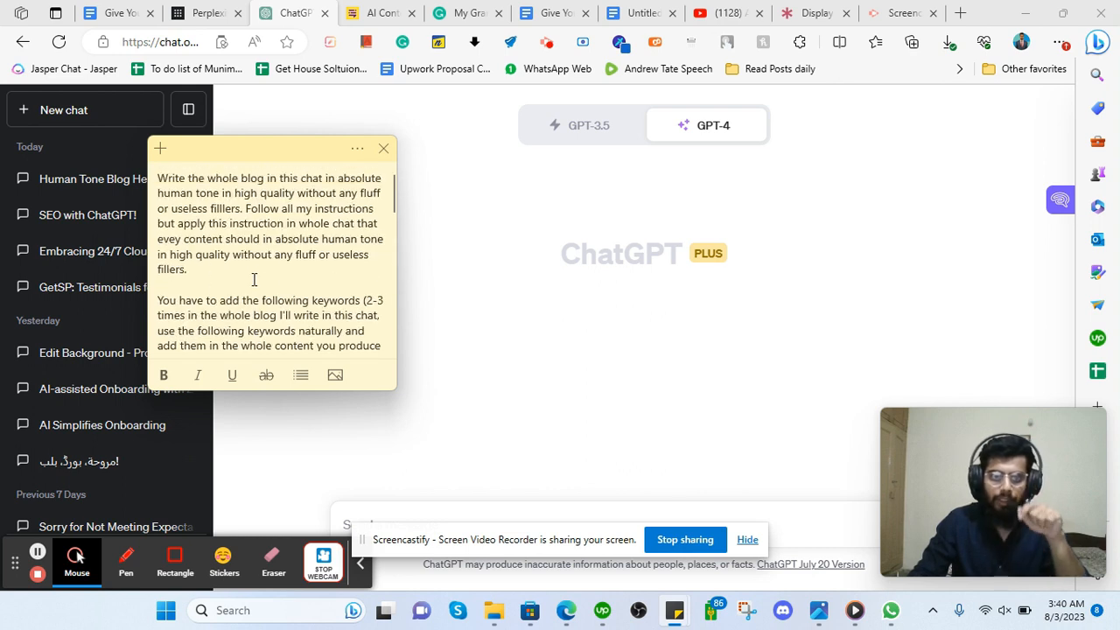
scroll(180, 229, down, 2)
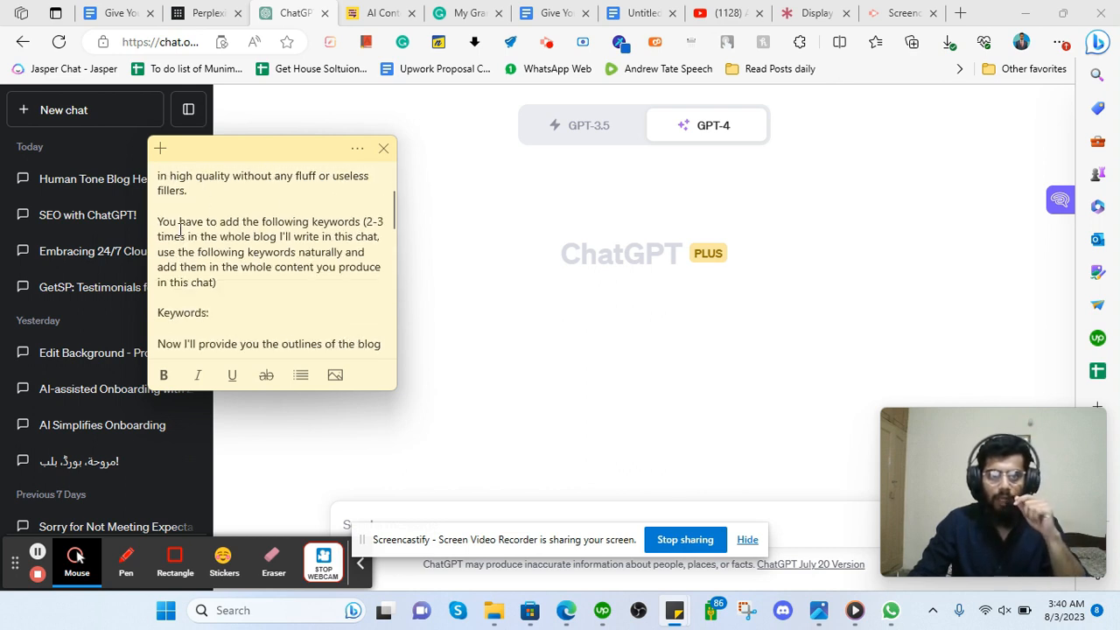
scroll(204, 241, up, 2)
drag(592, 552, 61, 476)
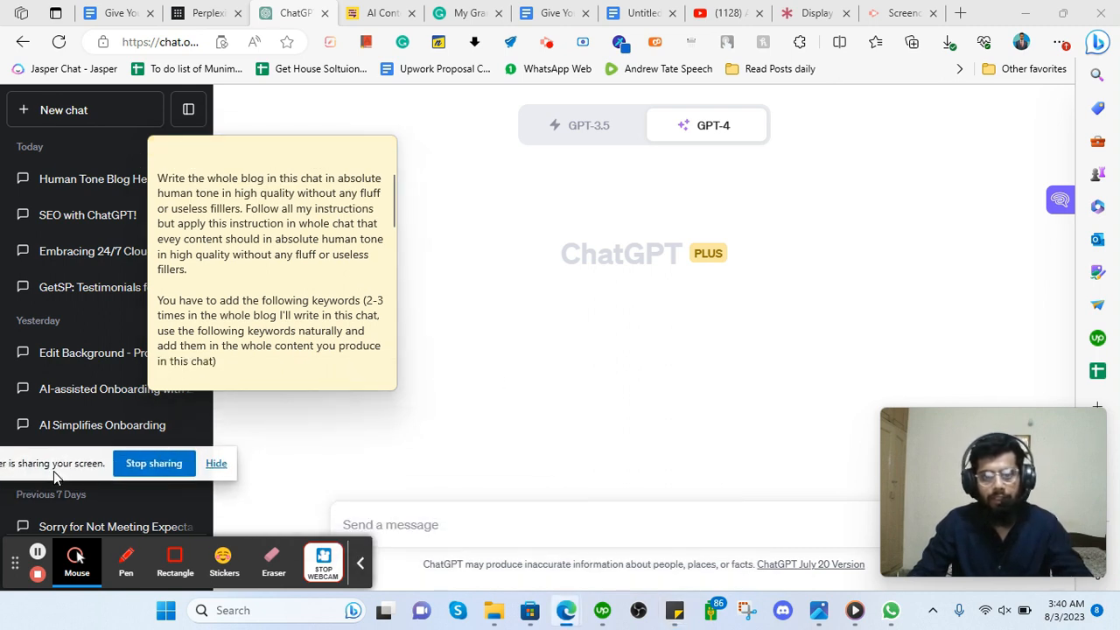
Type 'write an engaging' in ChatGPT's message box, then delete the draft.
click(439, 523)
text(wr)
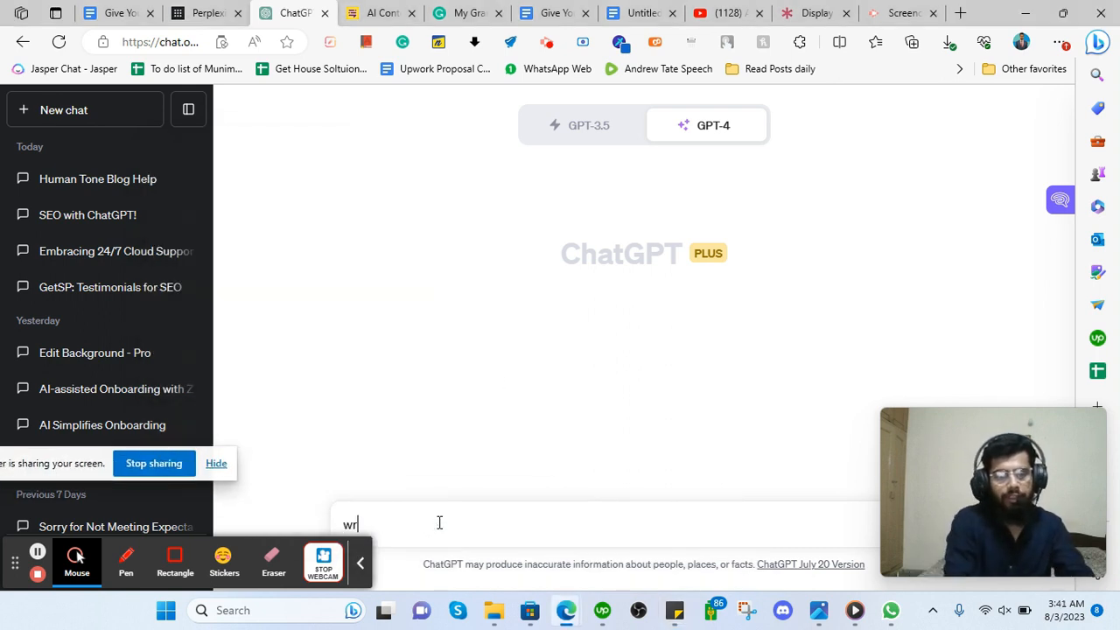
text(ite an engaging)
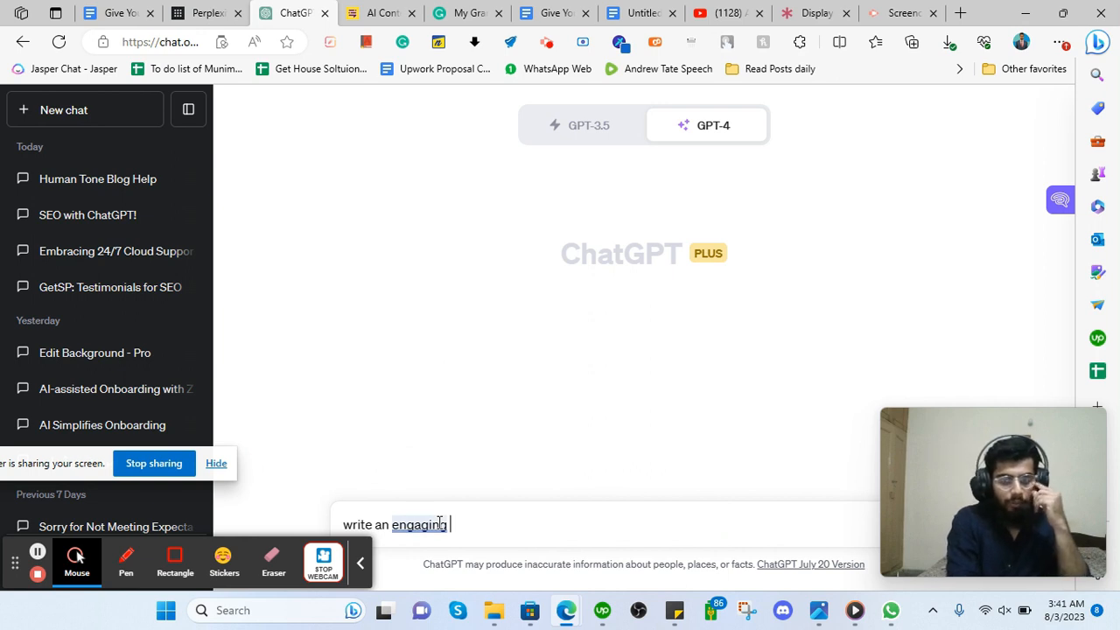
key(ctrl+a)
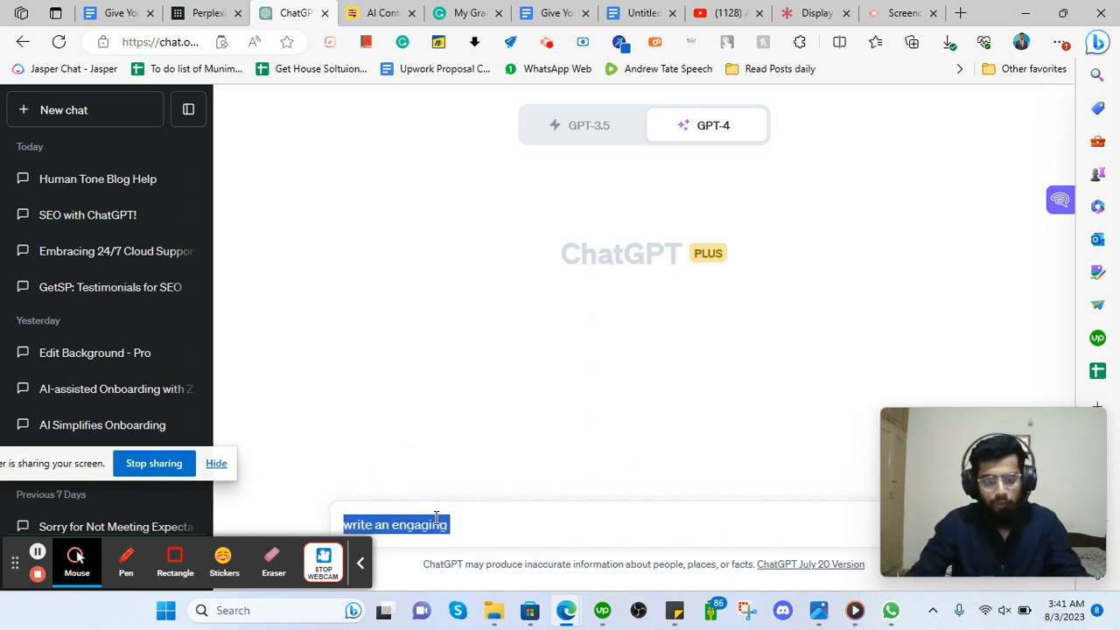
key(BackSpace)
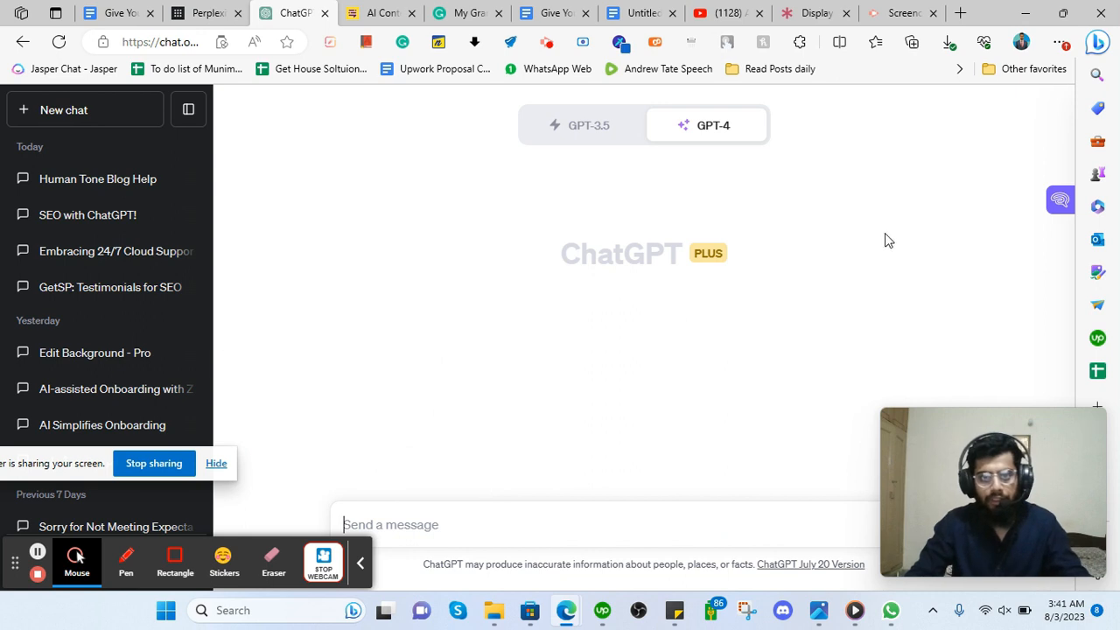
Open the saved blog prompt note and select its text from the top.
mouse_move(745, 610)
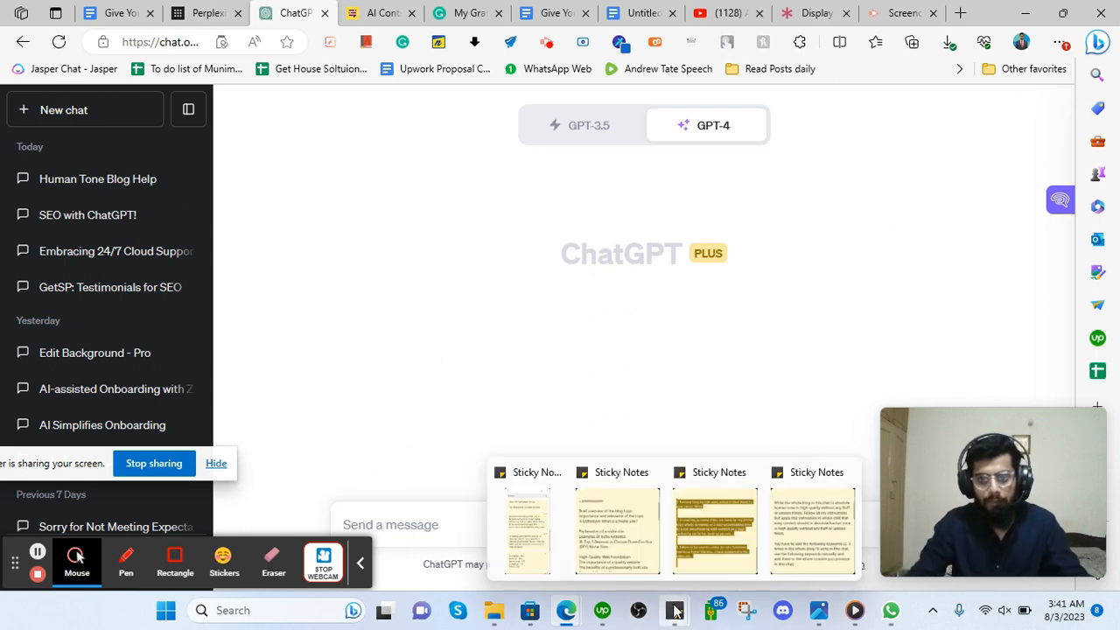
click(790, 565)
scroll(358, 221, up, 2)
scroll(253, 216, up, 1)
scroll(237, 226, up, 3)
drag(160, 180, 286, 304)
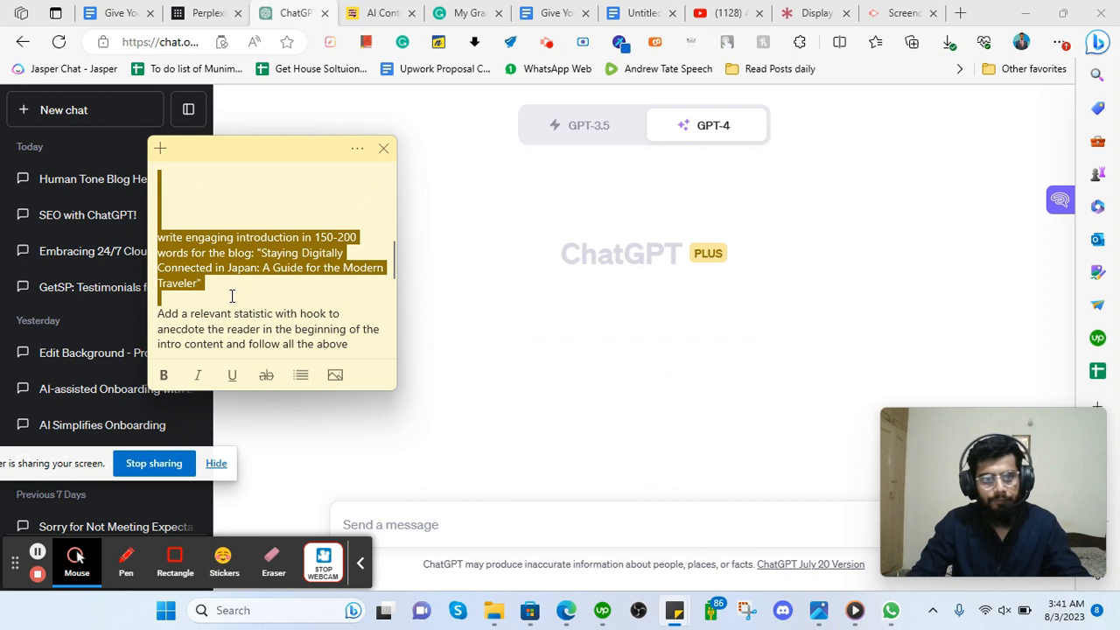
drag(211, 286, 255, 169)
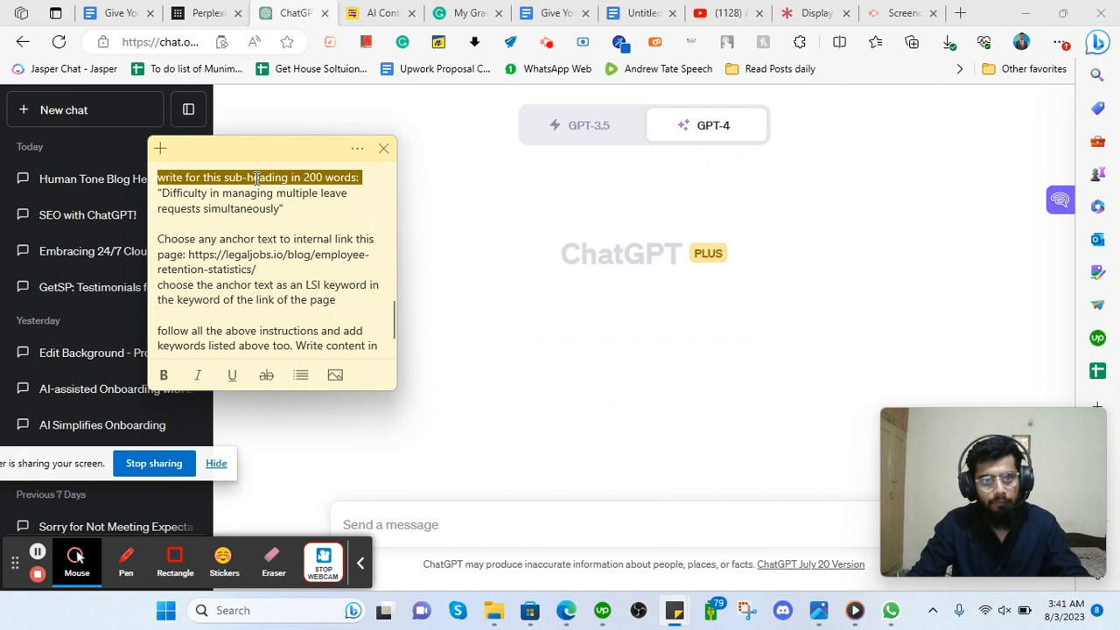
drag(255, 177, 285, 257)
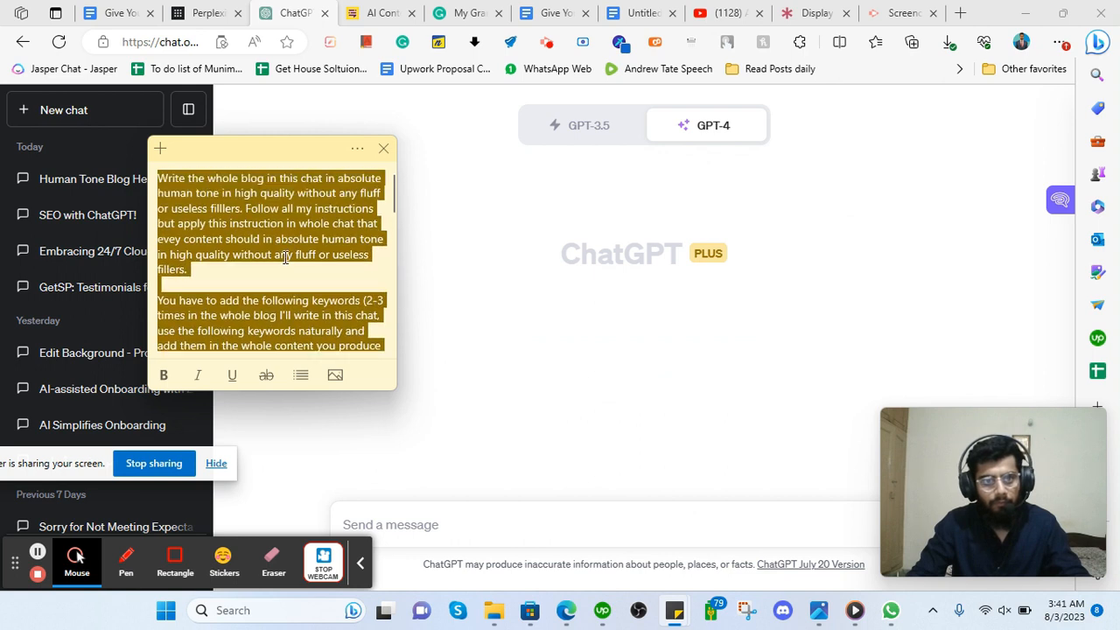
Scroll through the prompt note and reselect the instructions text up to its top.
scroll(232, 260, down, 10)
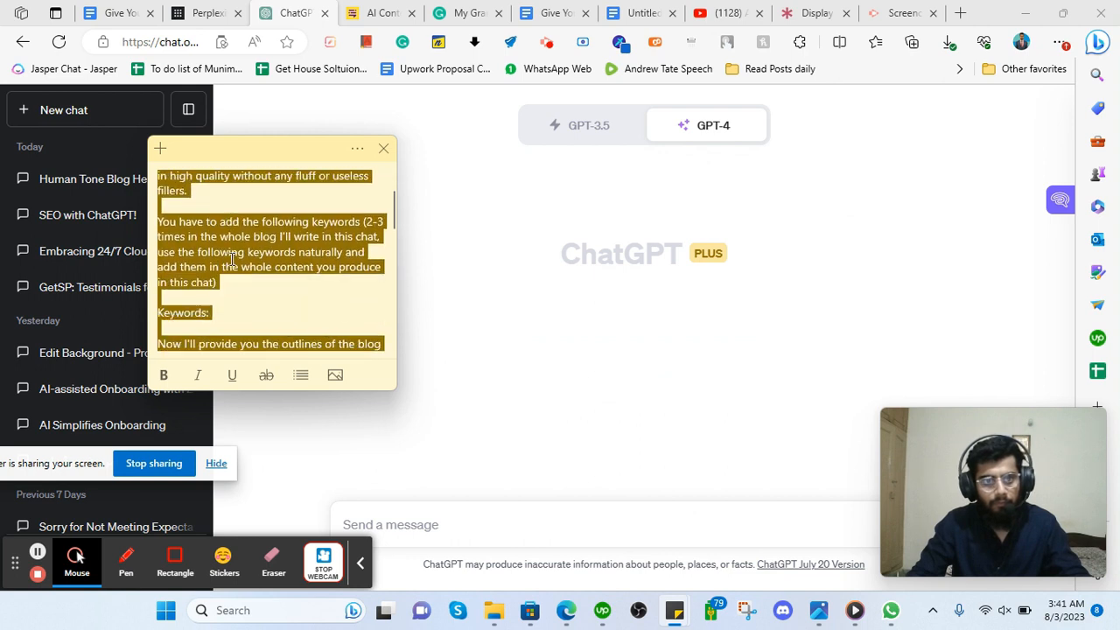
scroll(226, 259, down, 4)
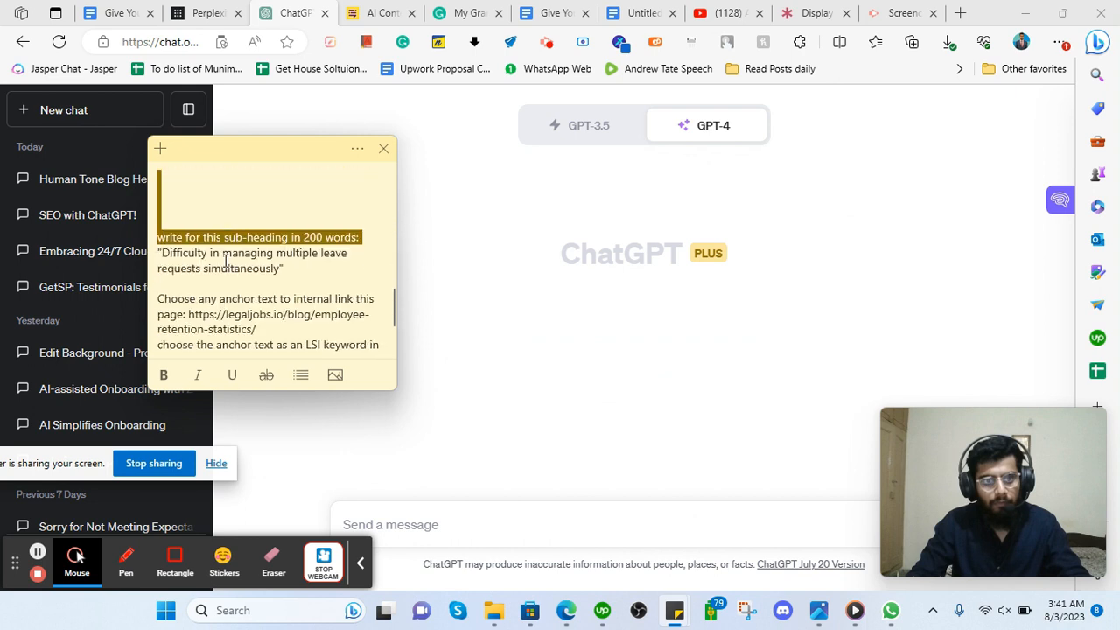
scroll(231, 267, up, 3)
scroll(236, 271, down, 3)
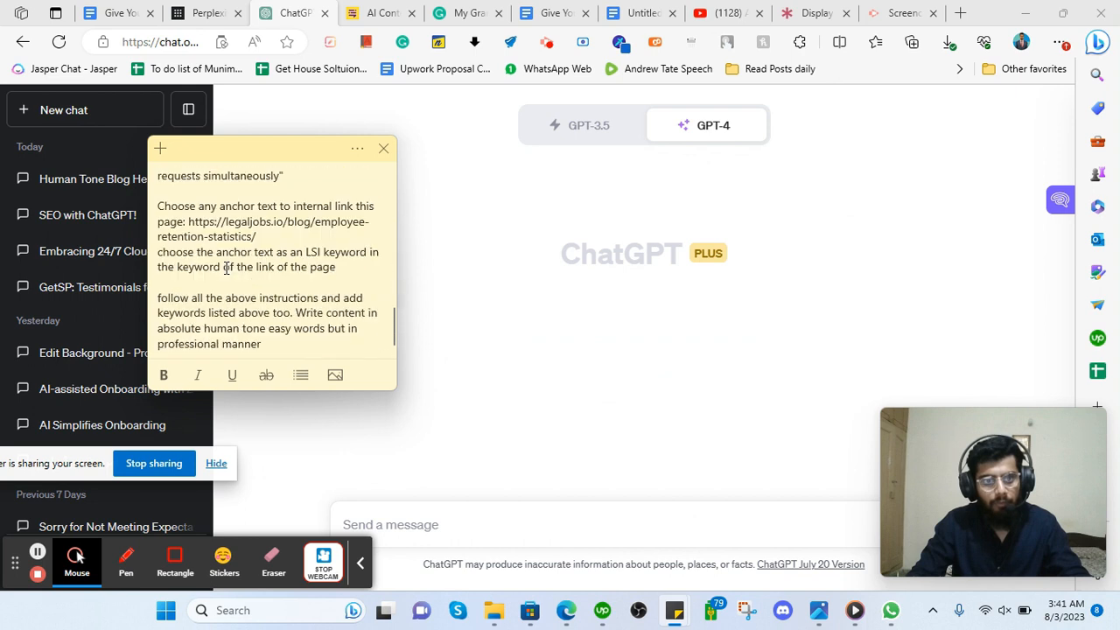
scroll(228, 261, up, 4)
click(242, 236)
scroll(245, 262, up, 3)
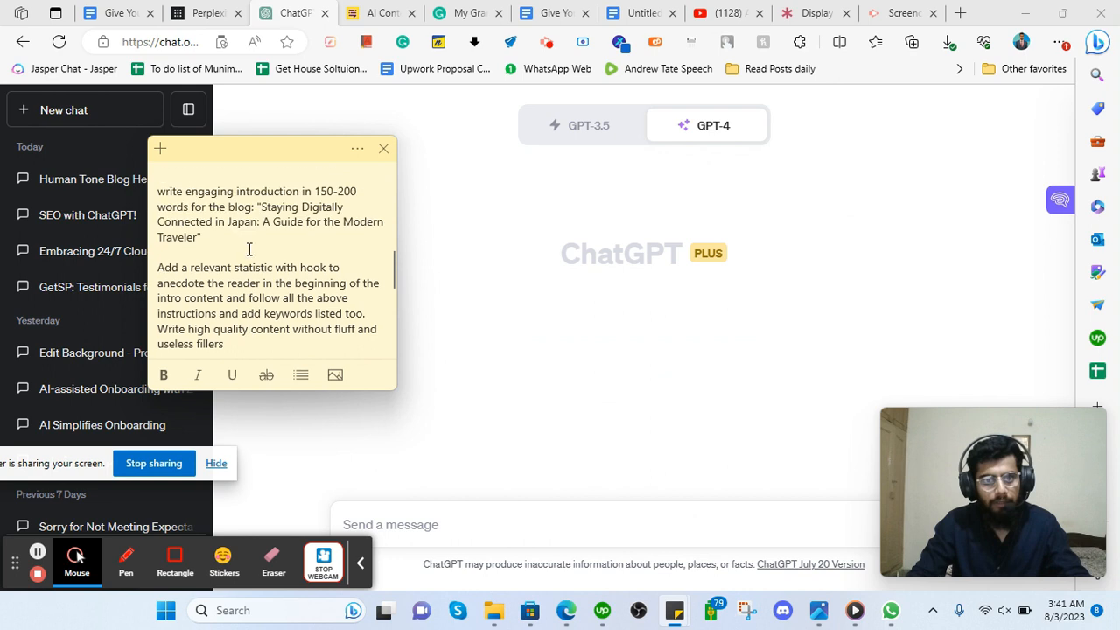
scroll(244, 292, down, 2)
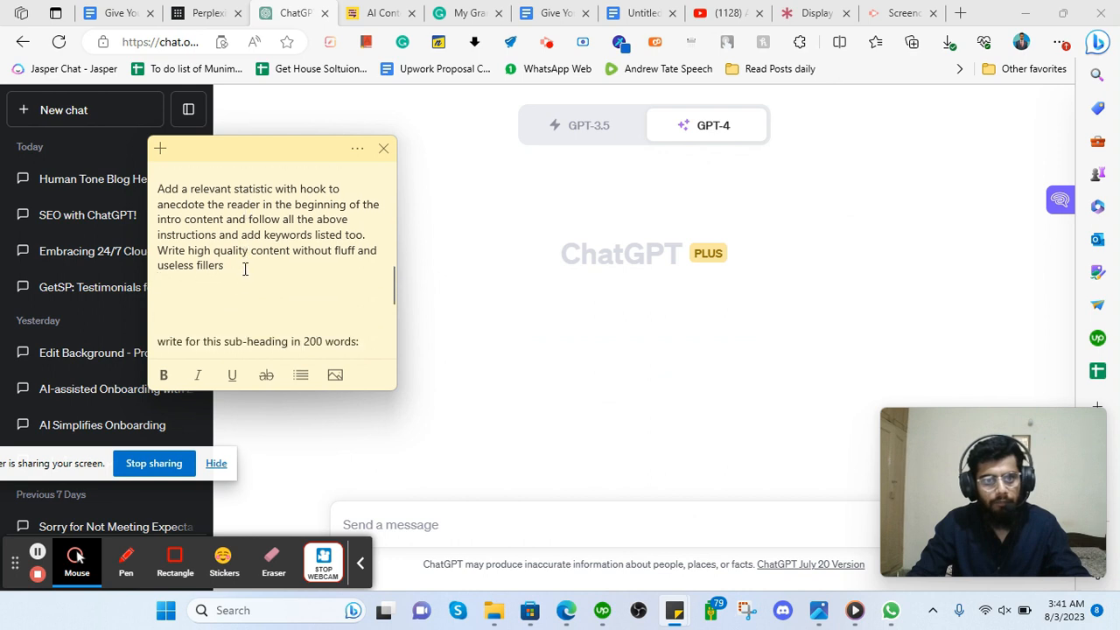
scroll(248, 293, down, 1)
drag(243, 240, 242, 162)
key(ctrl+c)
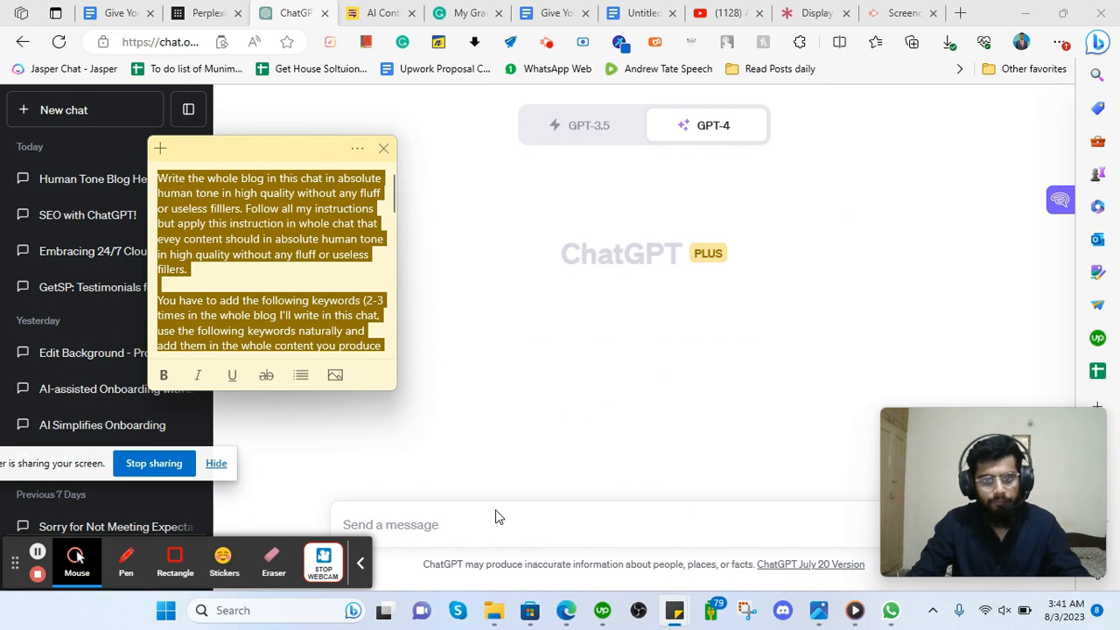
Paste the copied blog-writing instructions into the ChatGPT message box and clear highlights in it.
click(452, 523)
key(ctrl+v)
scroll(457, 483, up, 2)
scroll(457, 483, up, 3)
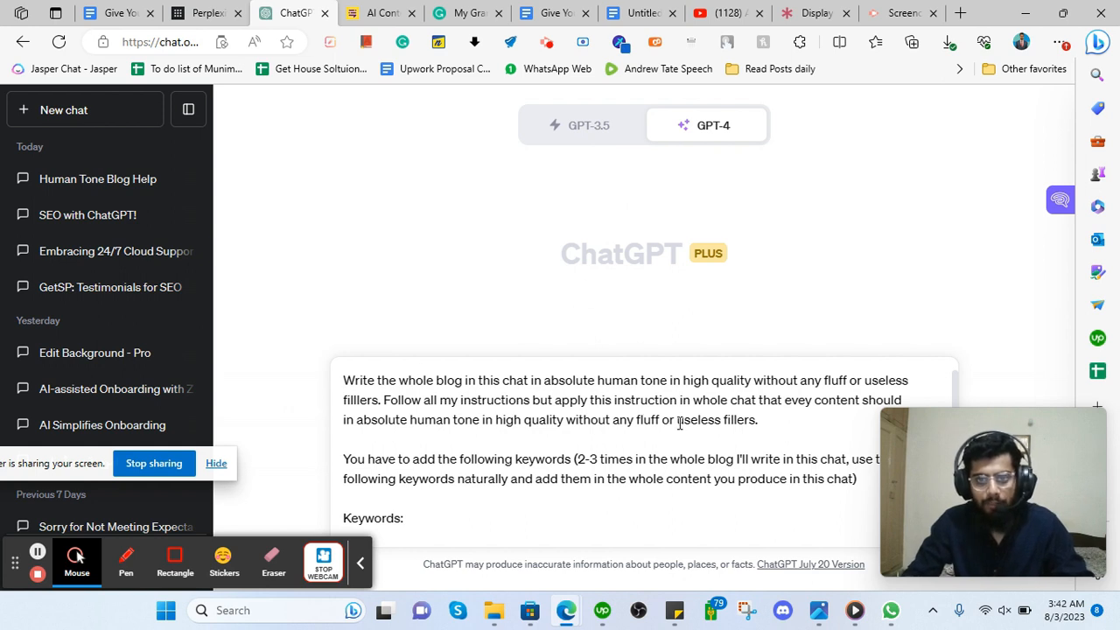
drag(598, 379, 770, 381)
click(732, 380)
click(852, 380)
Review the pasted prompt's sentence about adding keywords, then bring up the blog guidelines Google Doc.
scroll(546, 400, down, 1)
scroll(546, 399, up, 1)
drag(961, 448, 963, 491)
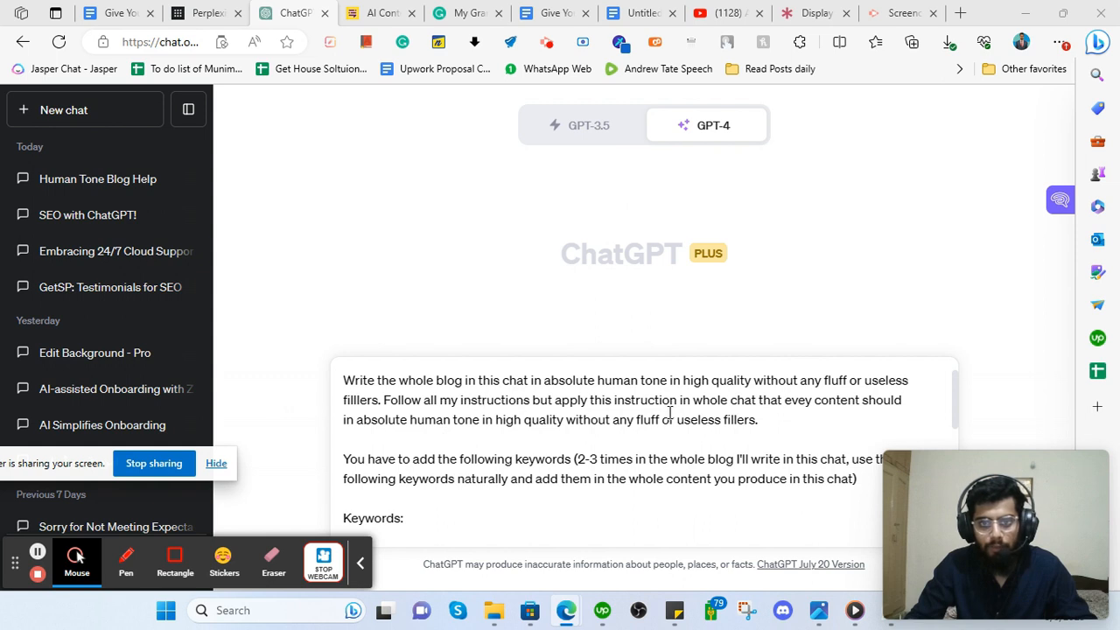
scroll(478, 445, down, 1)
scroll(516, 442, up, 1)
scroll(543, 475, down, 1)
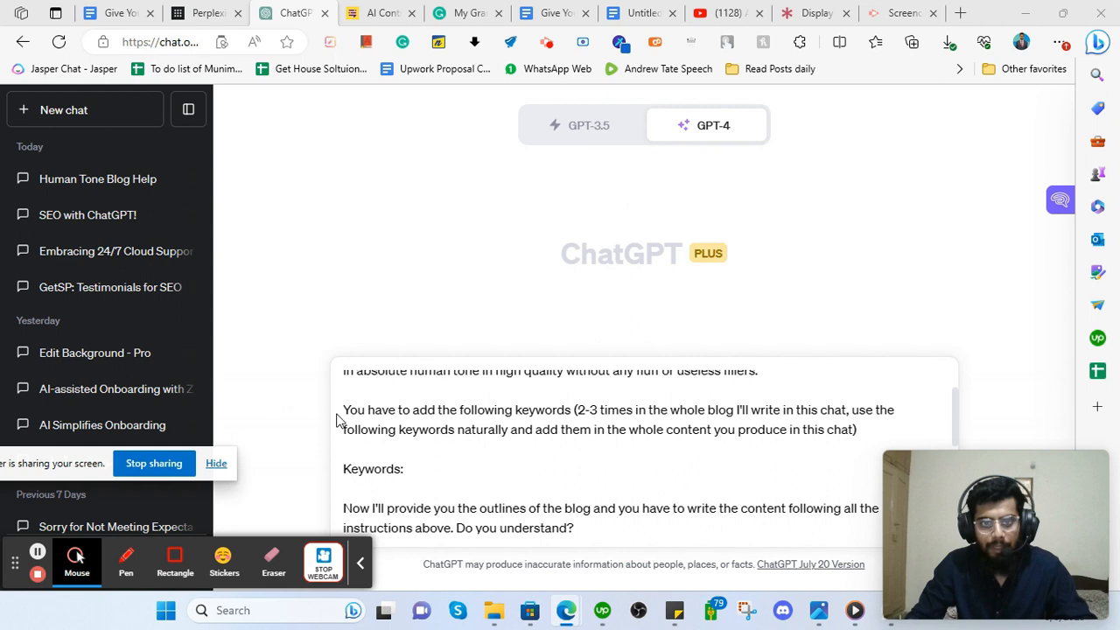
drag(345, 411, 476, 438)
click(140, 11)
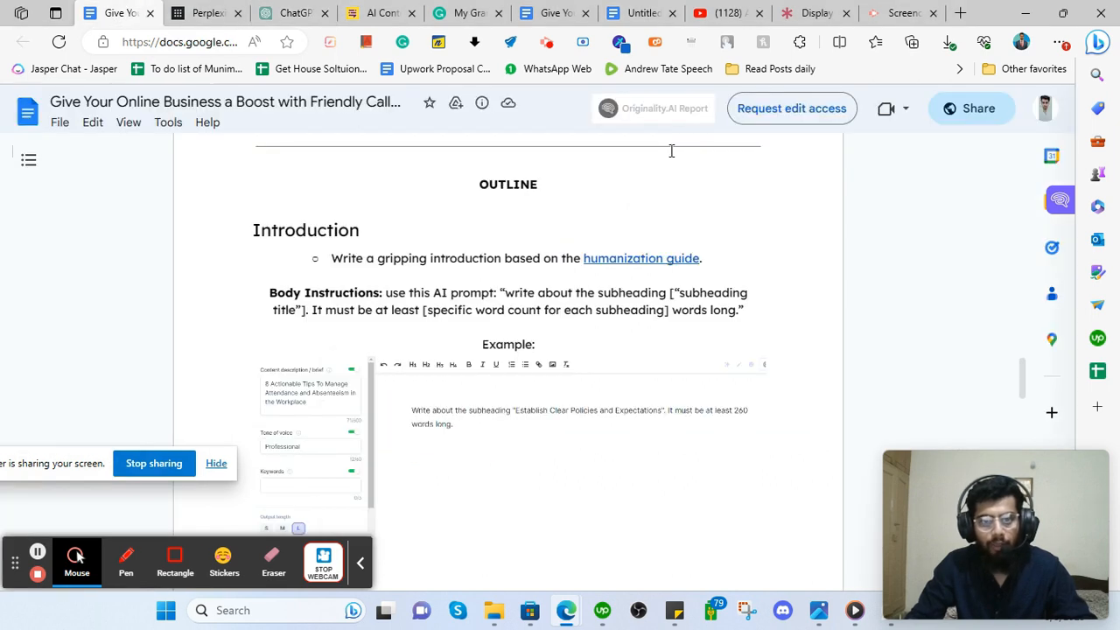
Confirm the guidelines table's Target Keyword value is N/A, then go back to the ChatGPT prompt.
scroll(433, 284, up, 5)
scroll(432, 284, up, 10)
scroll(402, 283, down, 4)
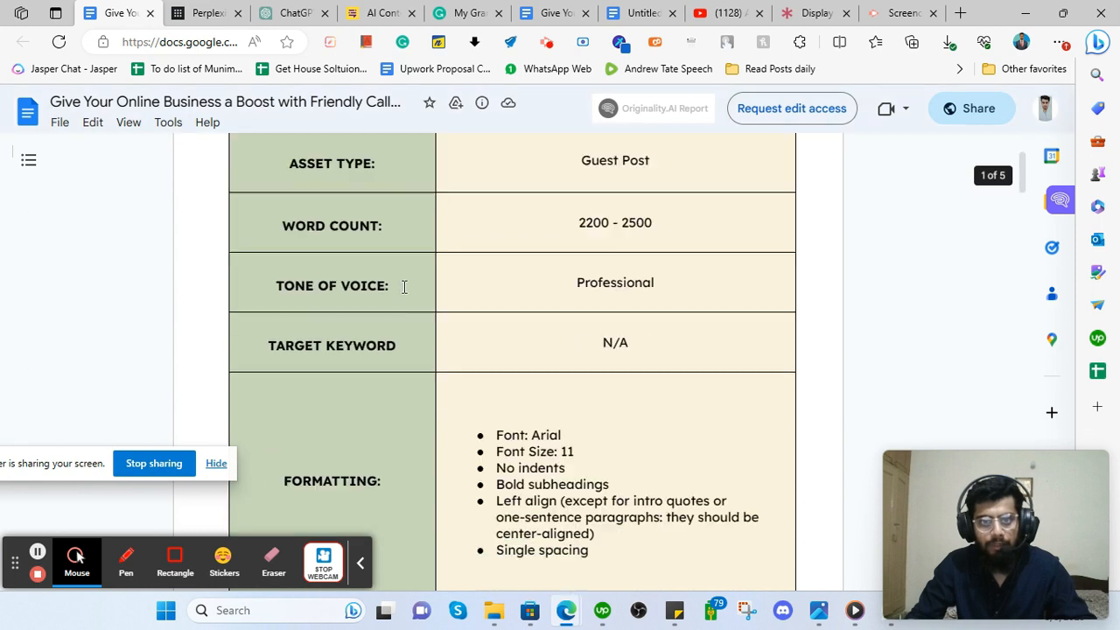
drag(259, 295, 615, 288)
triple_click(613, 288)
click(612, 275)
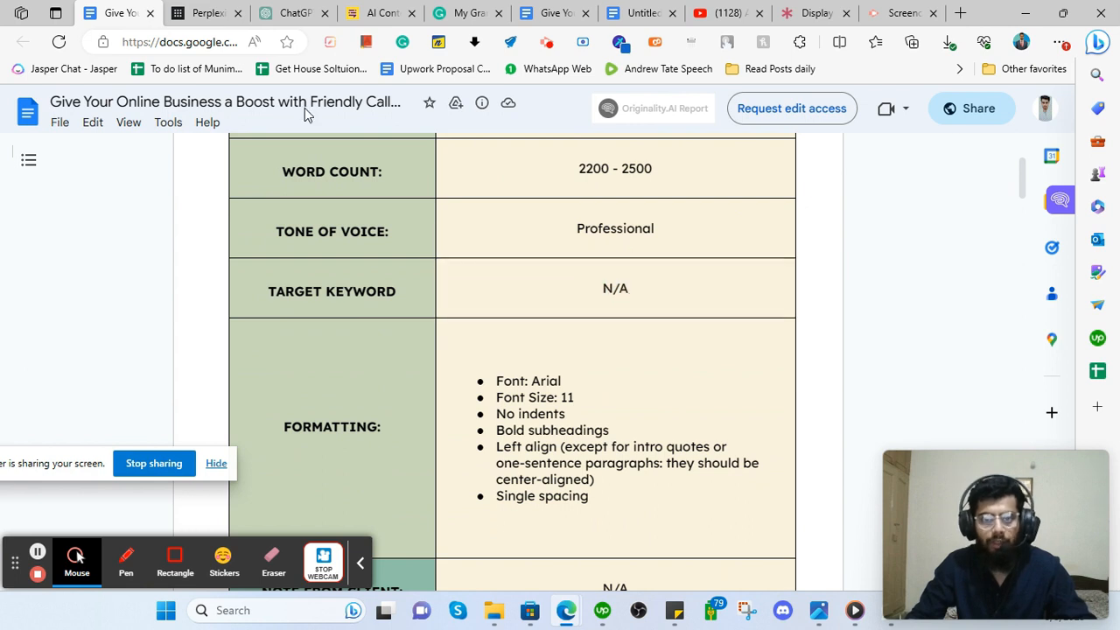
click(551, 10)
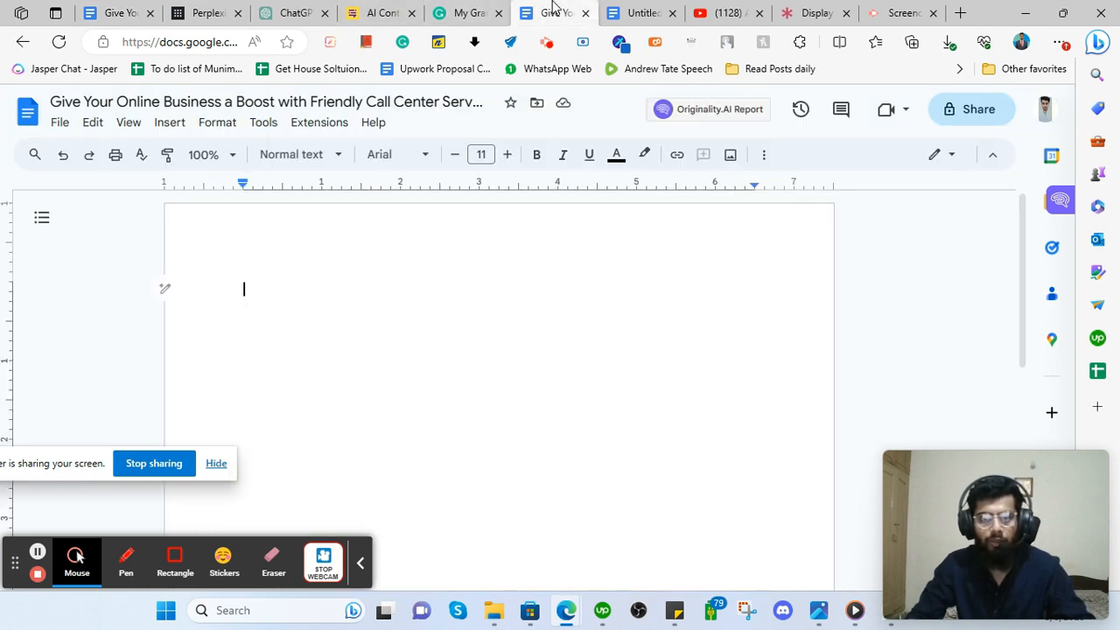
click(112, 9)
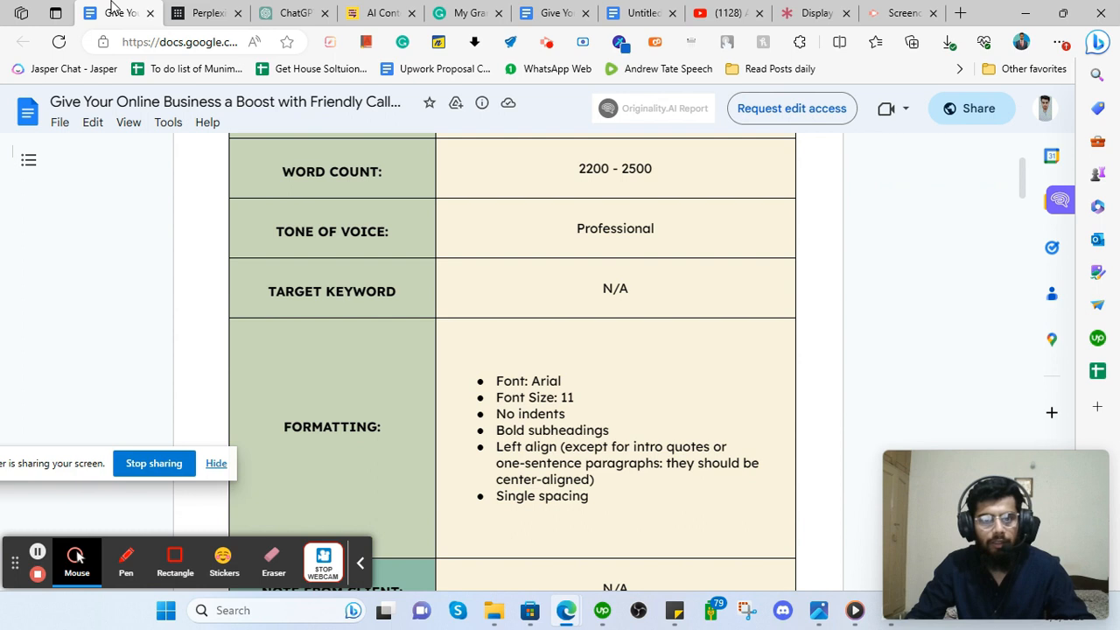
triple_click(592, 304)
click(619, 281)
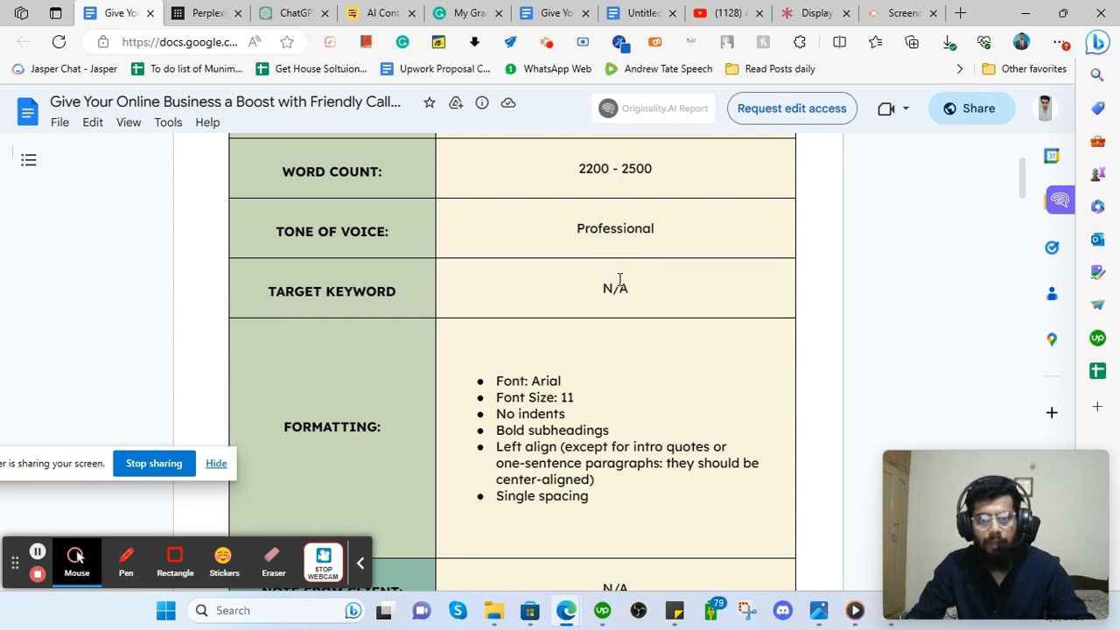
click(293, 12)
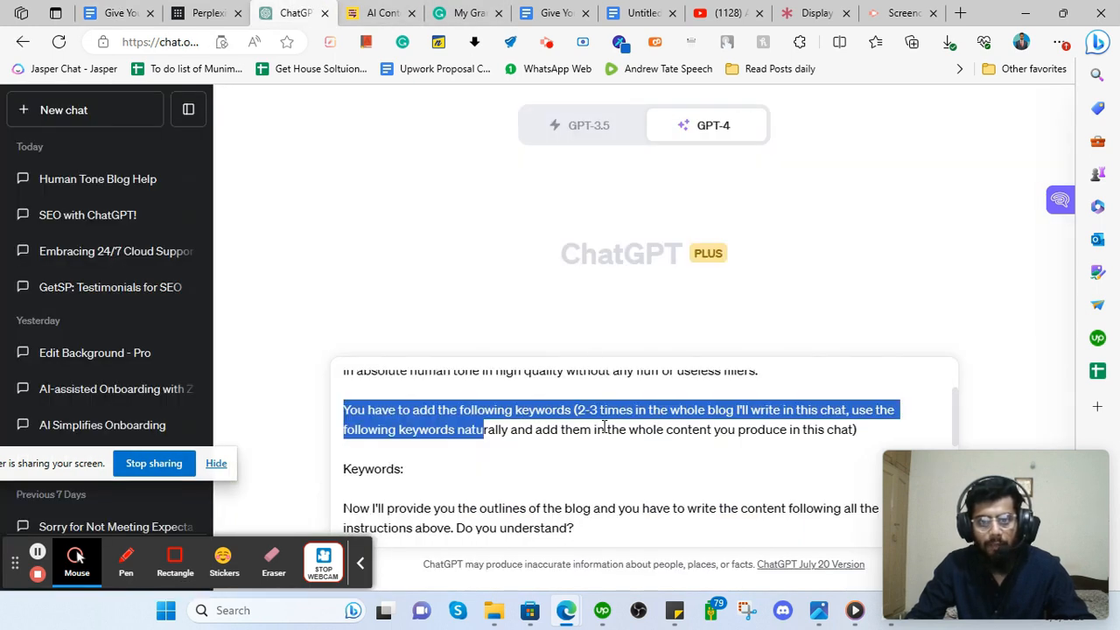
Delete the keywords instruction and the introduction-writing request paragraphs from the prompt.
click(488, 429)
scroll(416, 494, down, 1)
drag(412, 450, 332, 389)
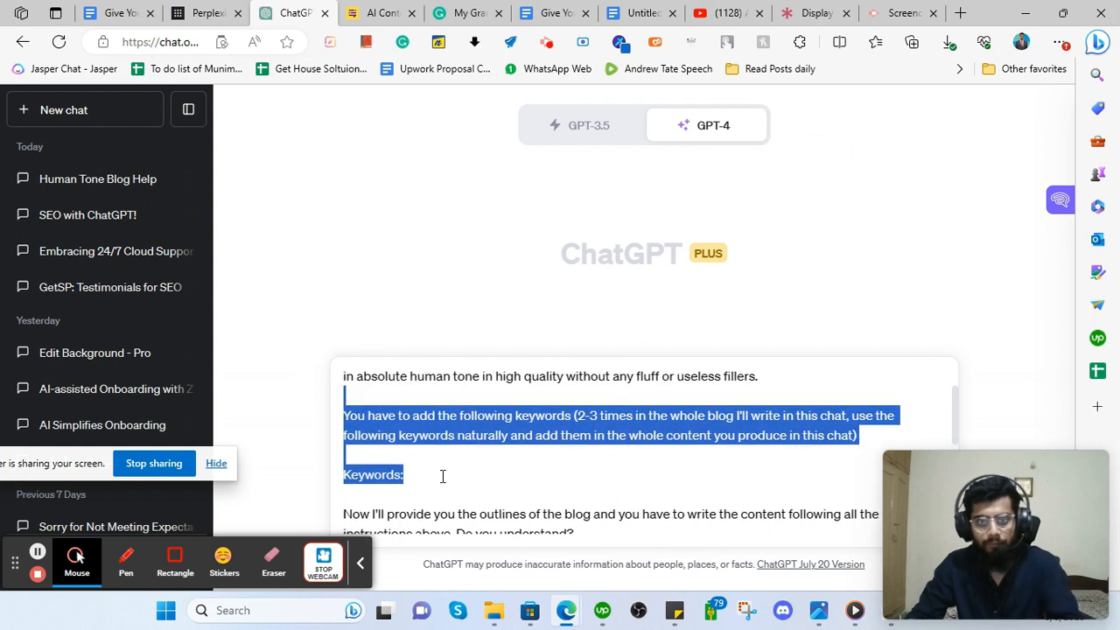
key(BackSpace)
scroll(426, 461, down, 3)
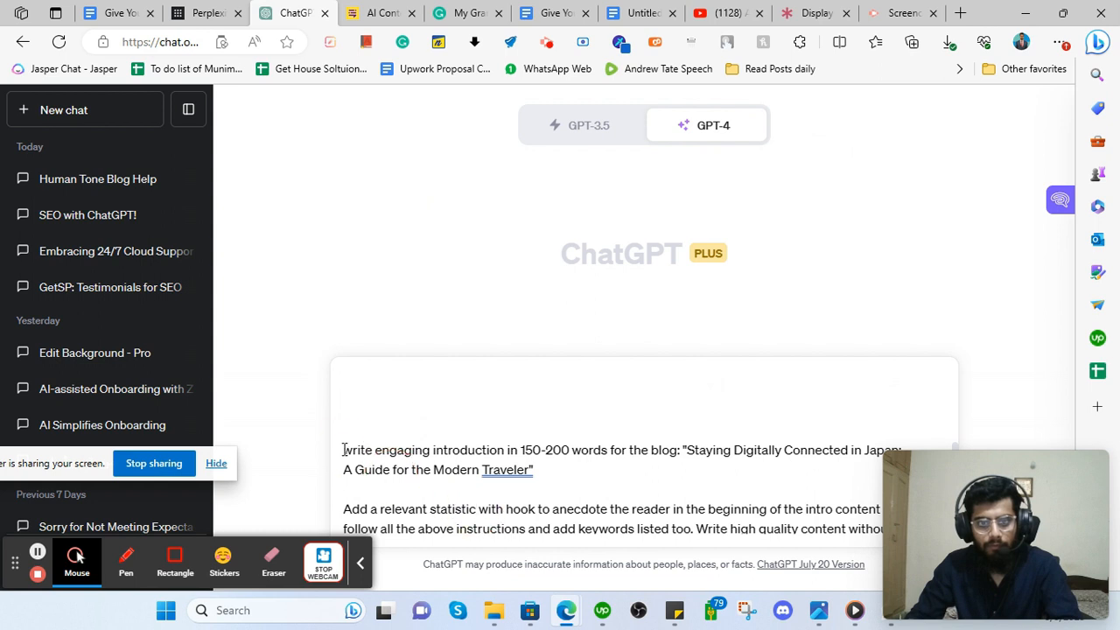
drag(344, 450, 602, 550)
key(BackSpace)
scroll(522, 485, up, 2)
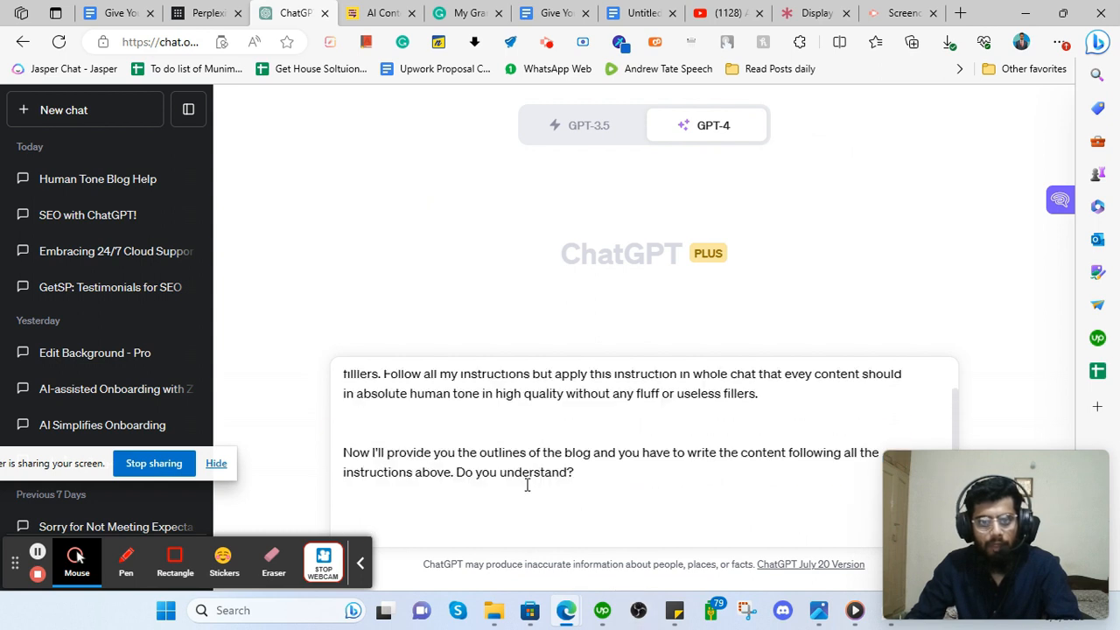
click(575, 498)
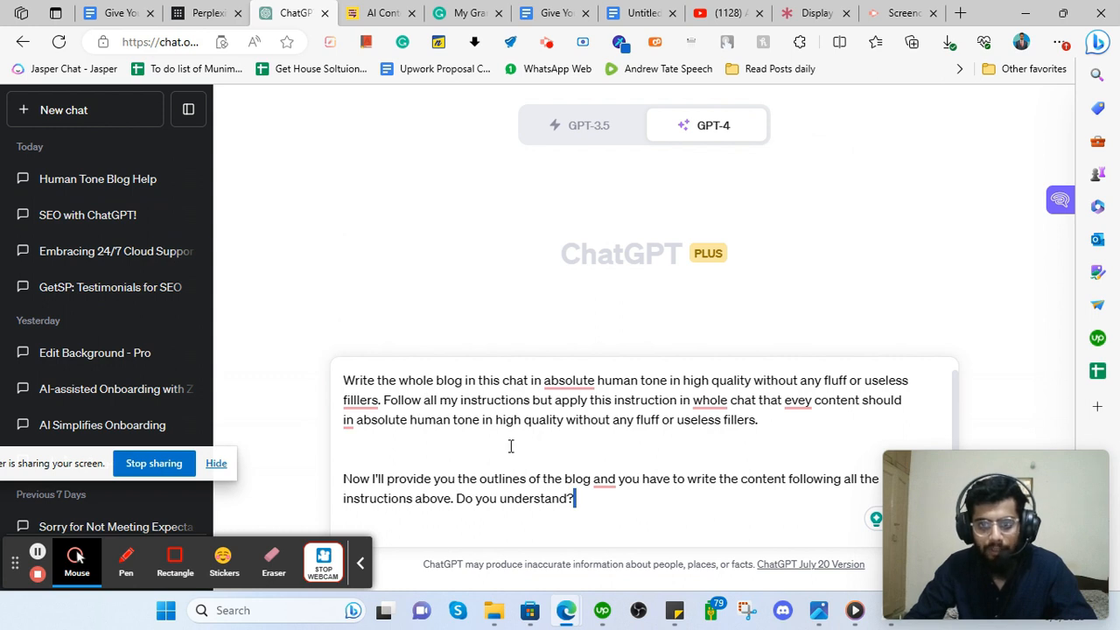
Add blank lines after 'Do you understand?' and send the shortened instructions to ChatGPT.
scroll(550, 439, down, 1)
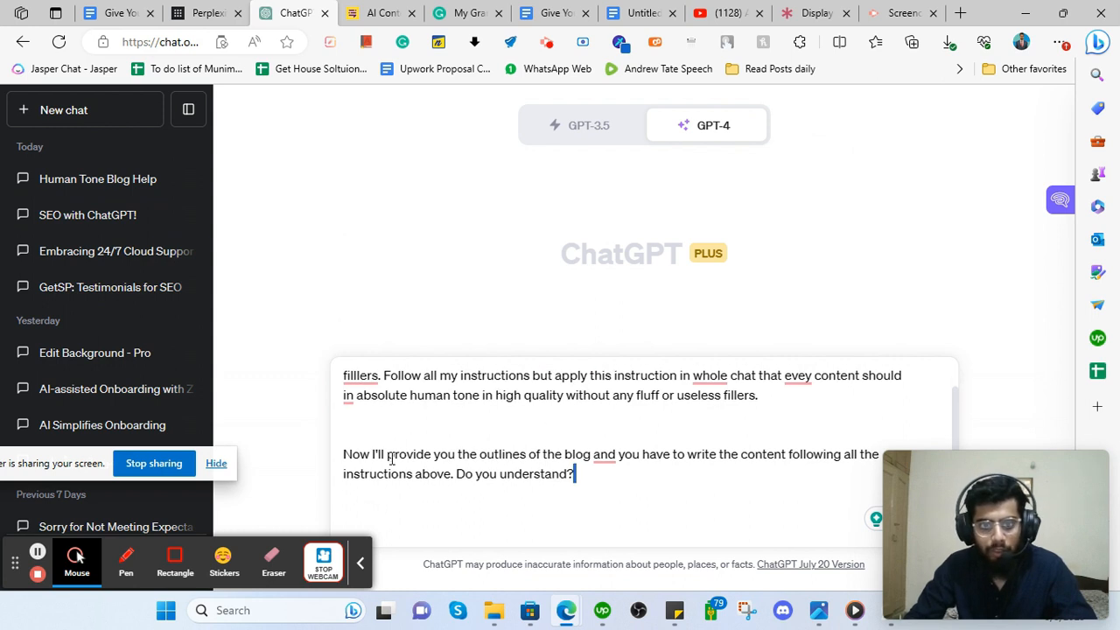
scroll(435, 428, down, 2)
click(402, 467)
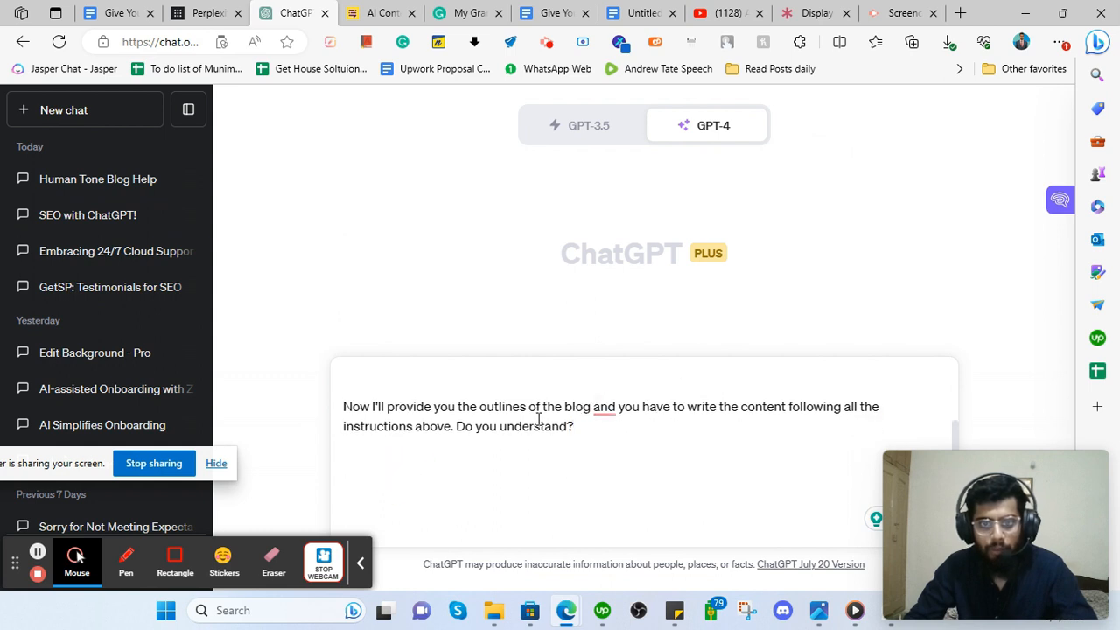
scroll(455, 423, up, 3)
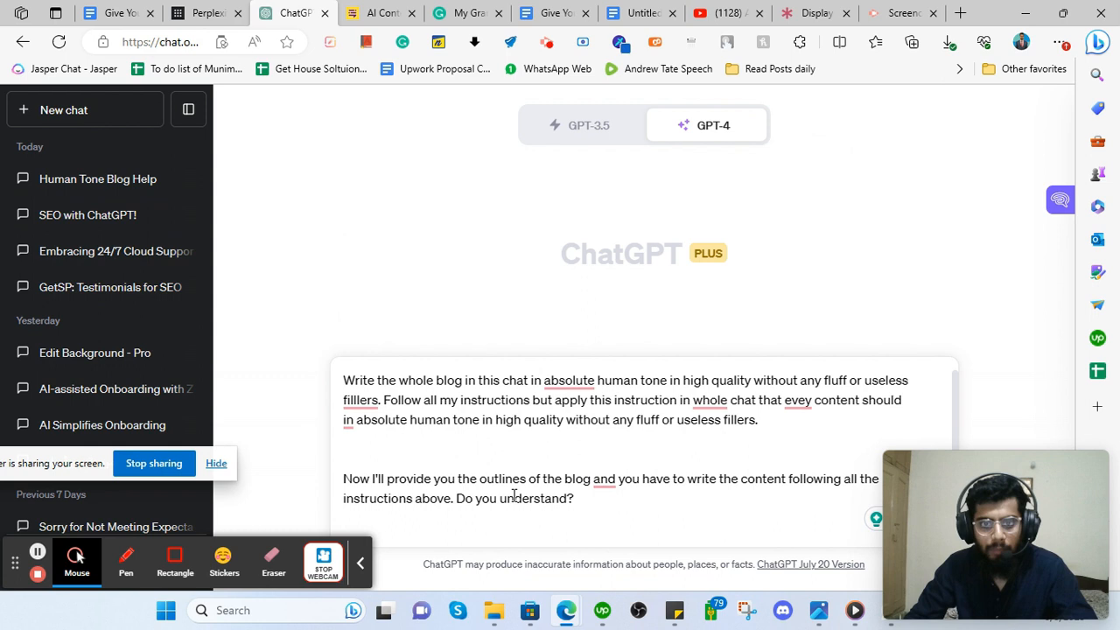
scroll(410, 486, down, 1)
drag(461, 475, 593, 487)
click(422, 522)
key(shift+Return)
key(shift+Return)
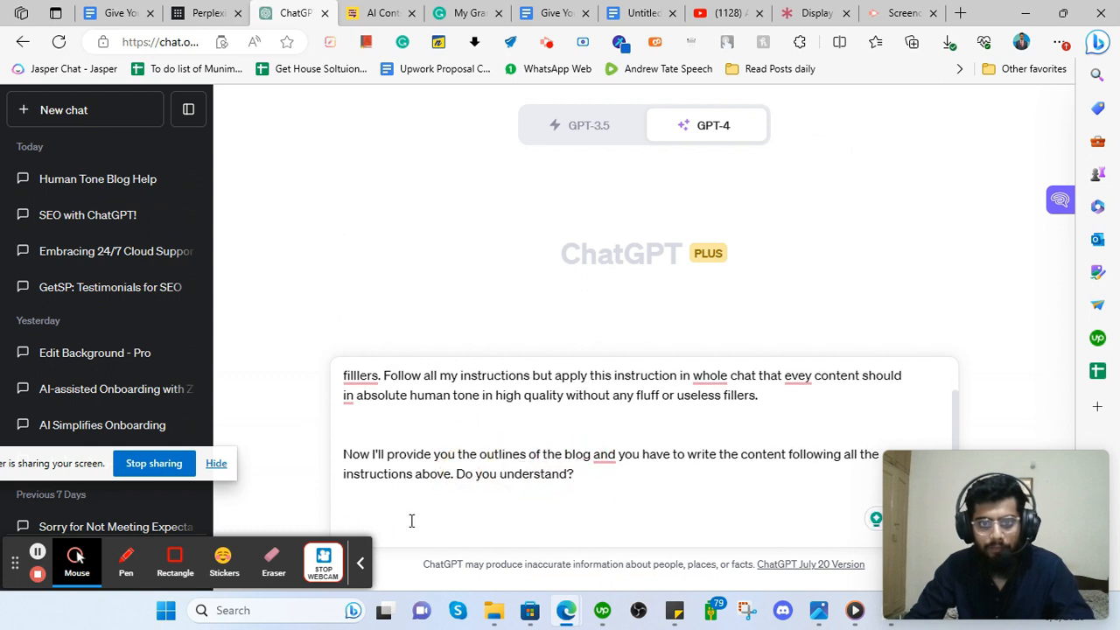
key(Return)
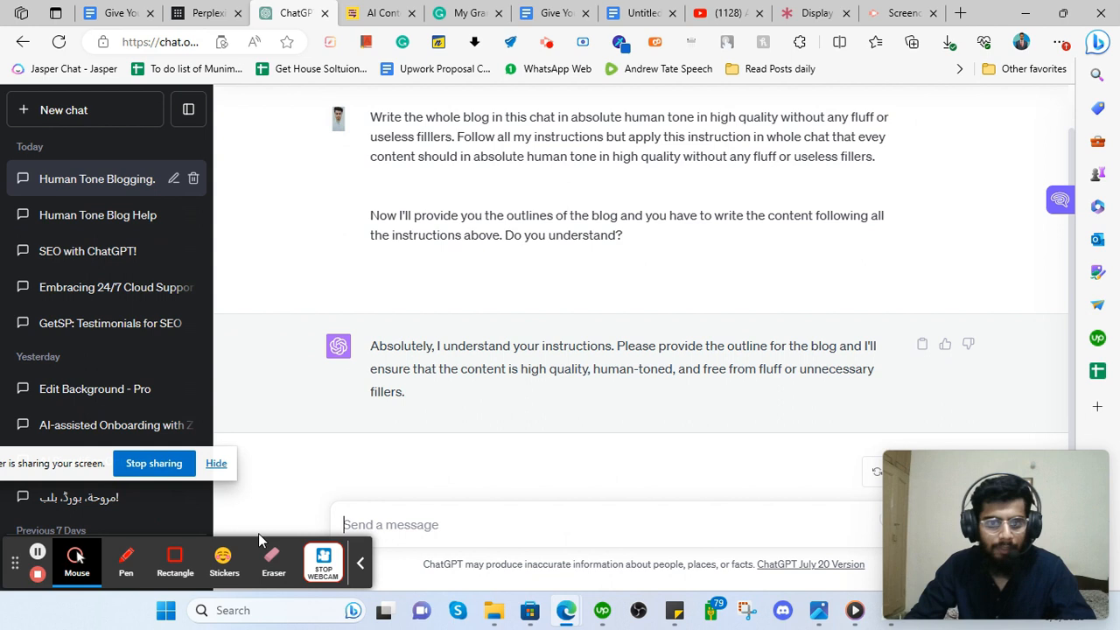
mouse_move(674, 609)
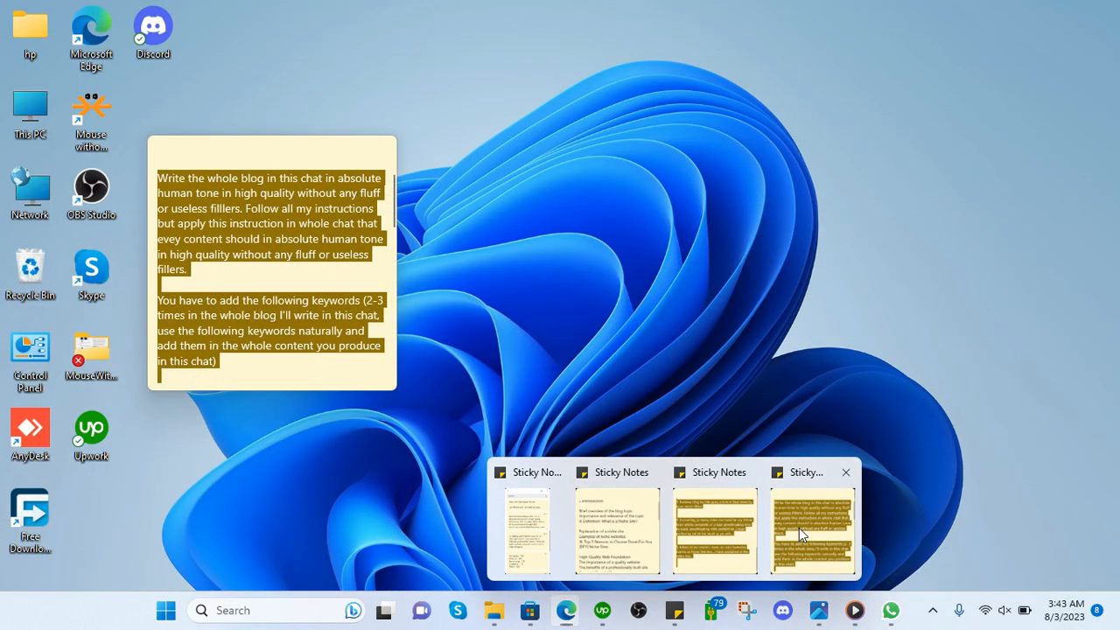
Copy the saved Japan blog introduction prompt from the Sticky Note.
click(799, 530)
scroll(254, 229, down, 5)
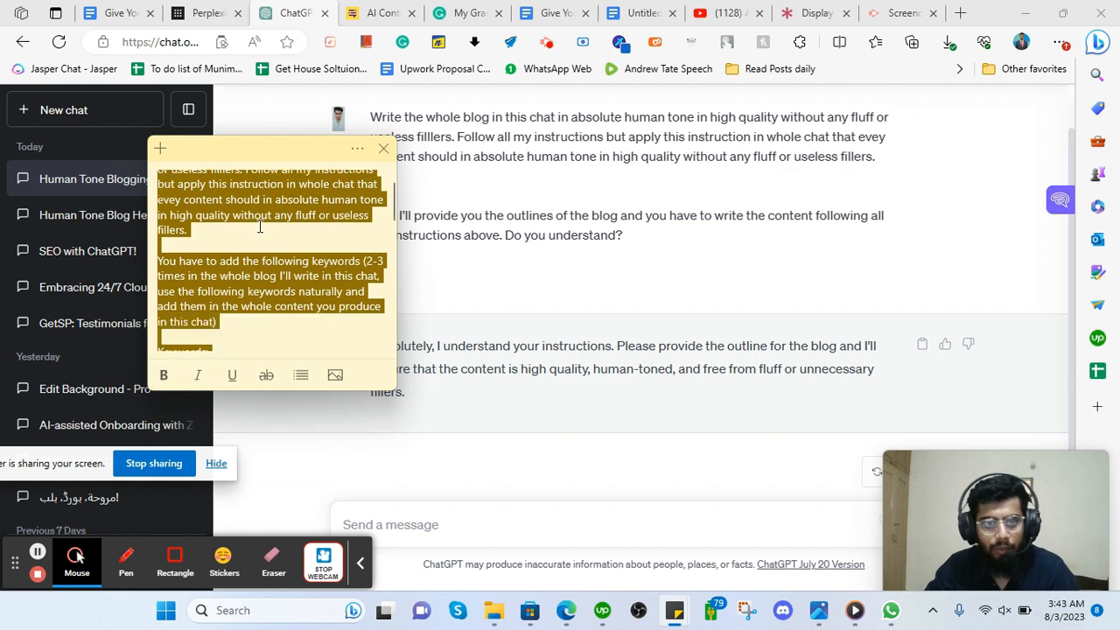
click(254, 247)
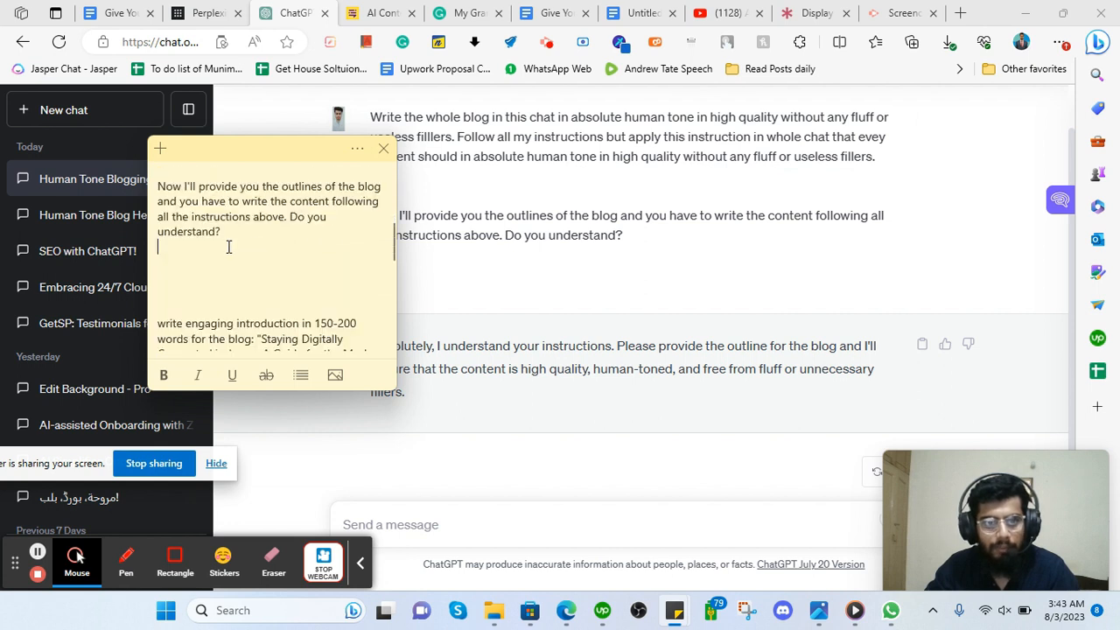
scroll(229, 246, down, 2)
drag(156, 248, 277, 346)
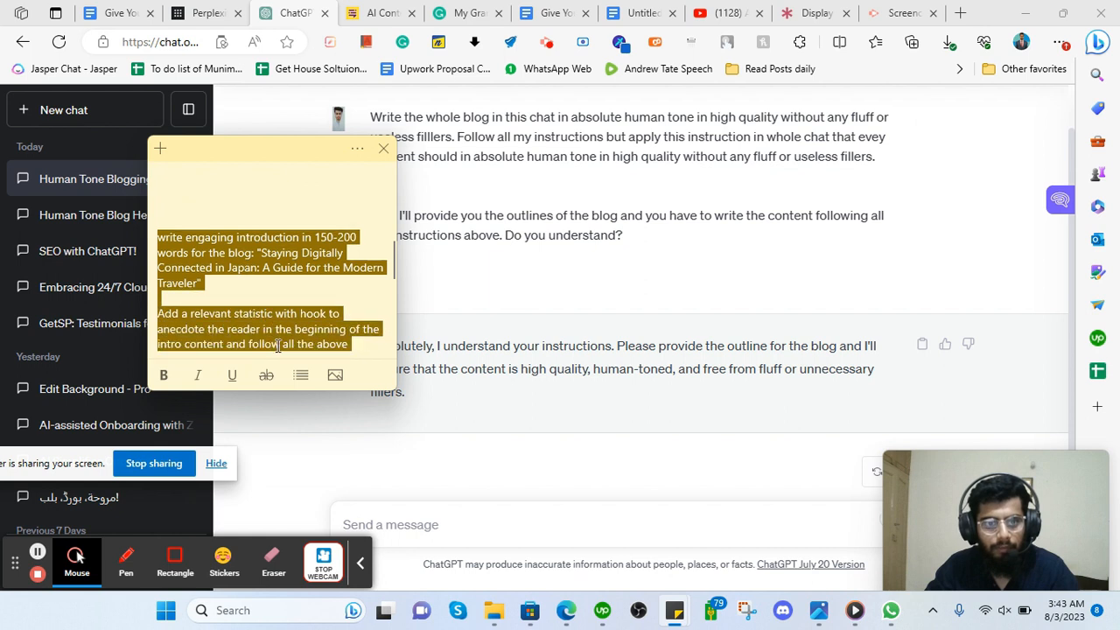
drag(281, 352, 259, 297)
right_click(232, 260)
click(260, 277)
Paste the intro prompt into ChatGPT, correcting it to read 'write an engaging introduction'.
click(517, 526)
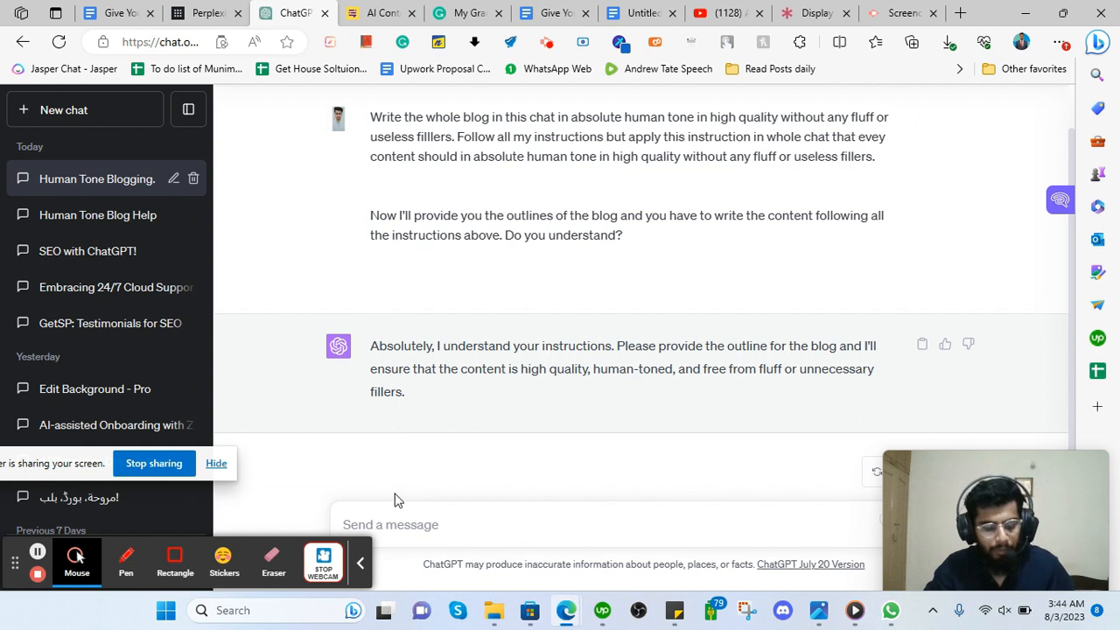
key(ctrl+v)
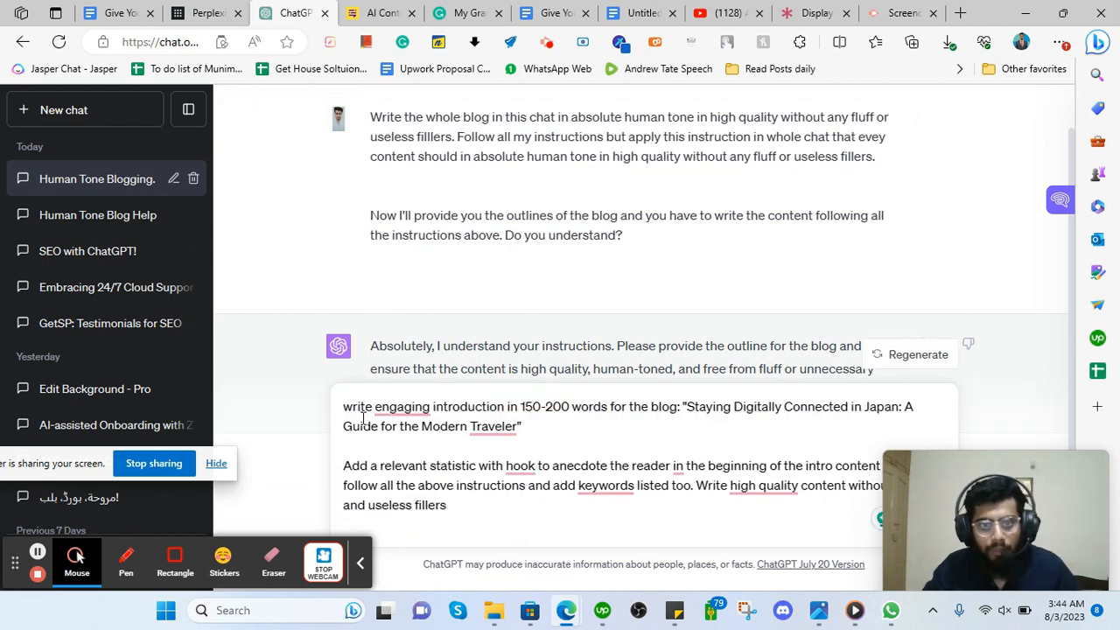
click(403, 407)
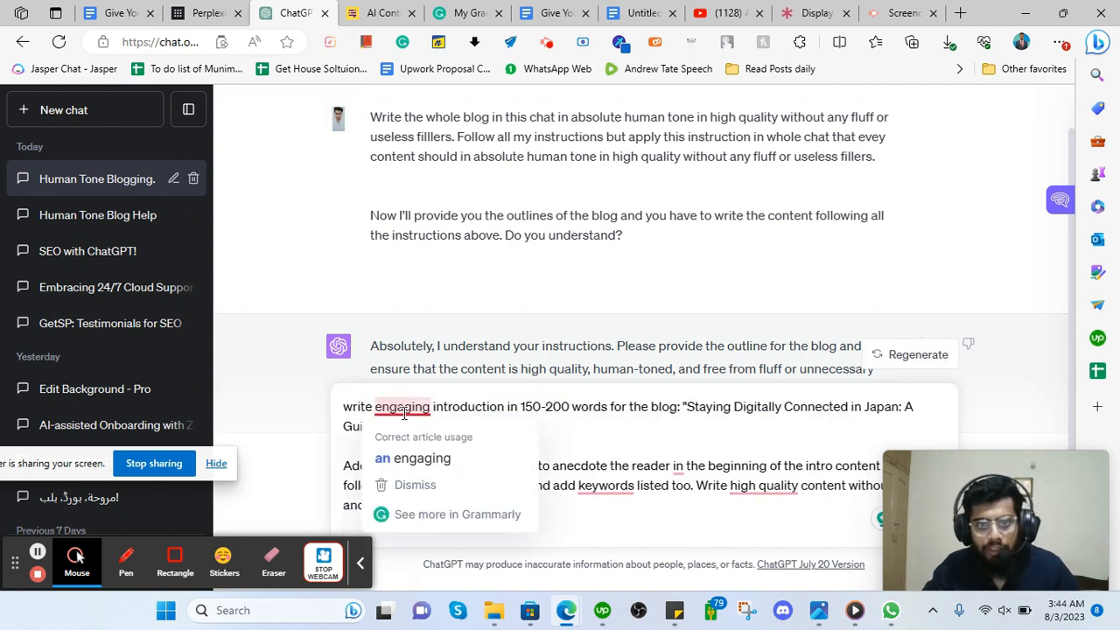
click(412, 457)
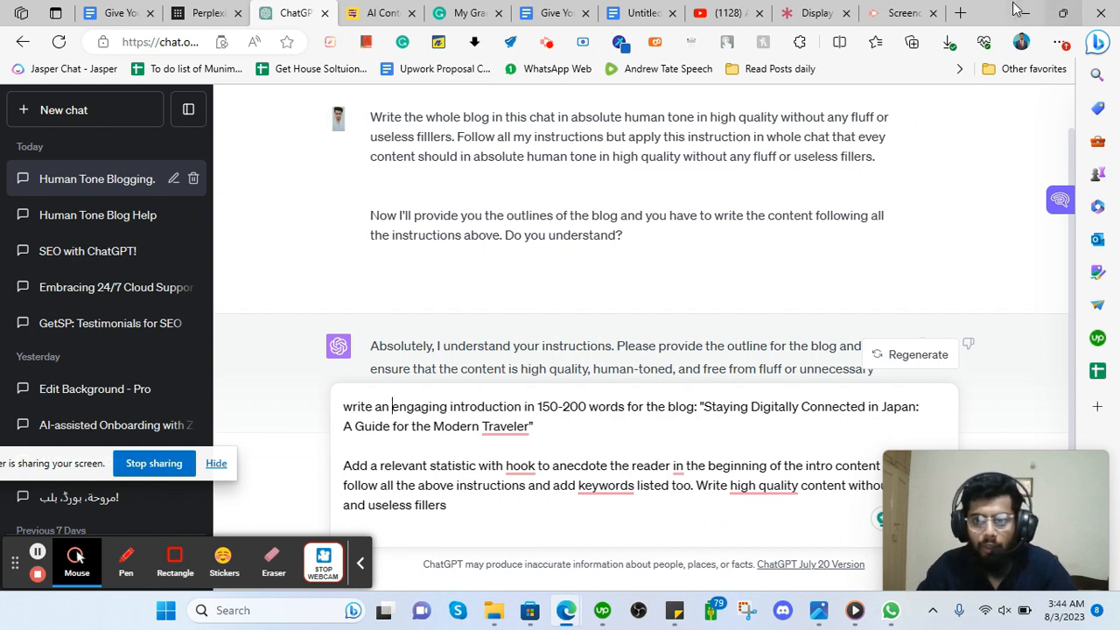
click(960, 14)
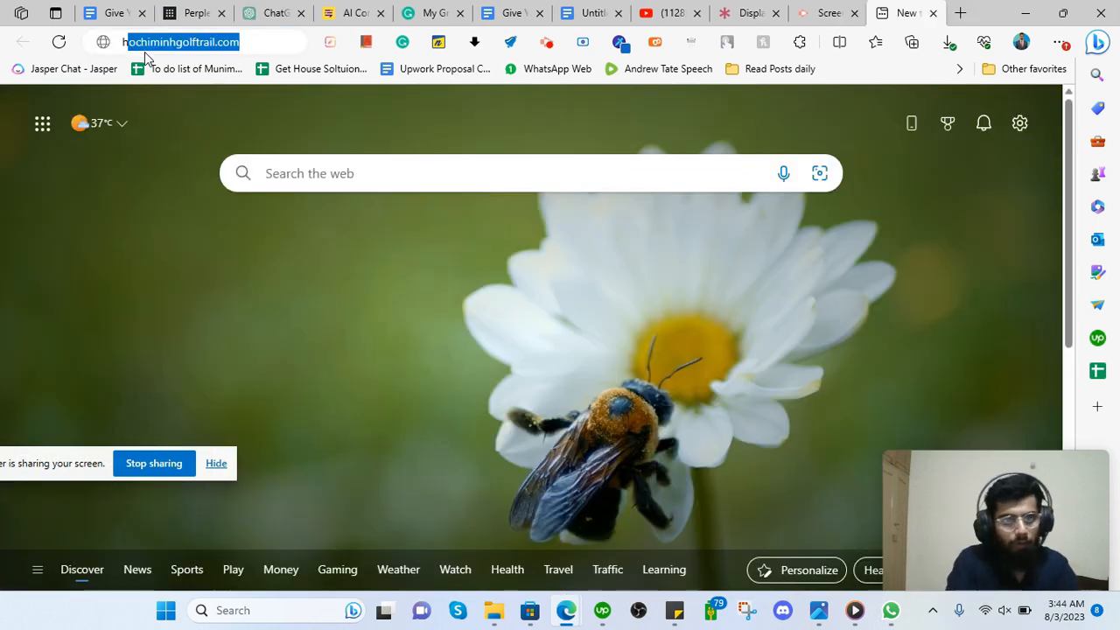
Search Bing for 'how to use social media effectively' and open Greater Good's mindful social media article.
text(how to us)
key(BackSpace)
key(BackSpace)
key(BackSpace)
key(BackSpace)
text(i)
key(BackSpace)
text(o use social)
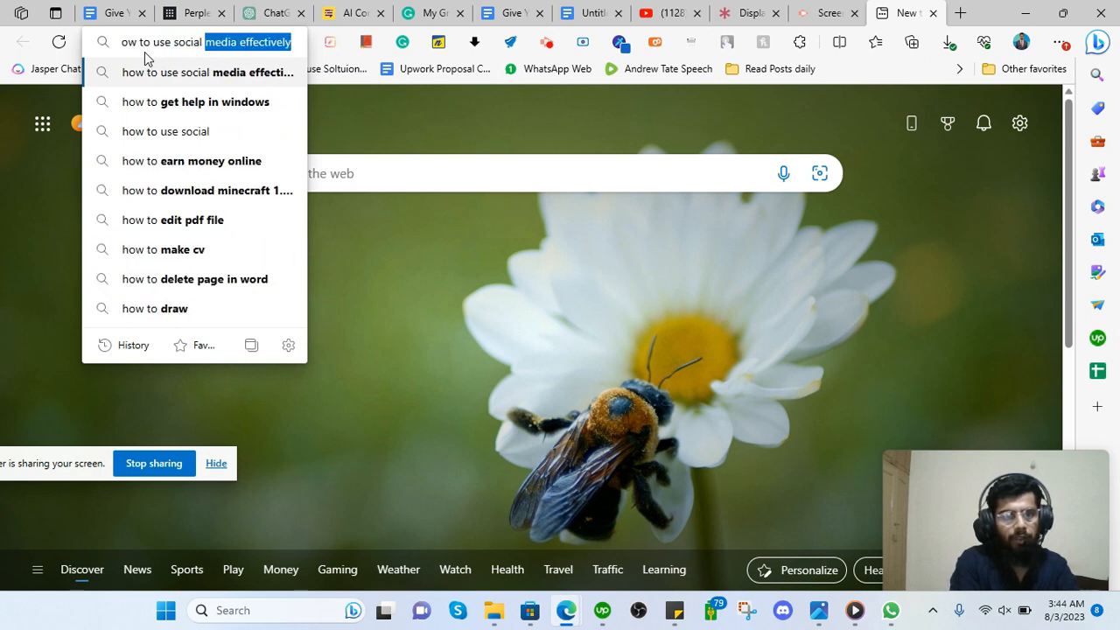
key(Return)
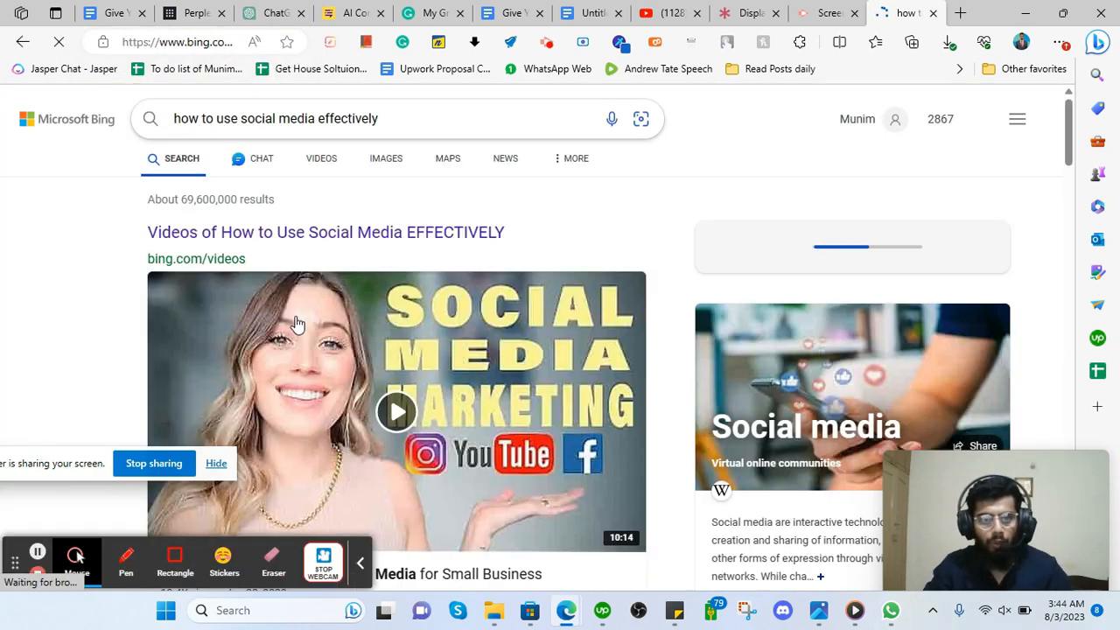
scroll(312, 343, down, 10)
scroll(314, 346, down, 7)
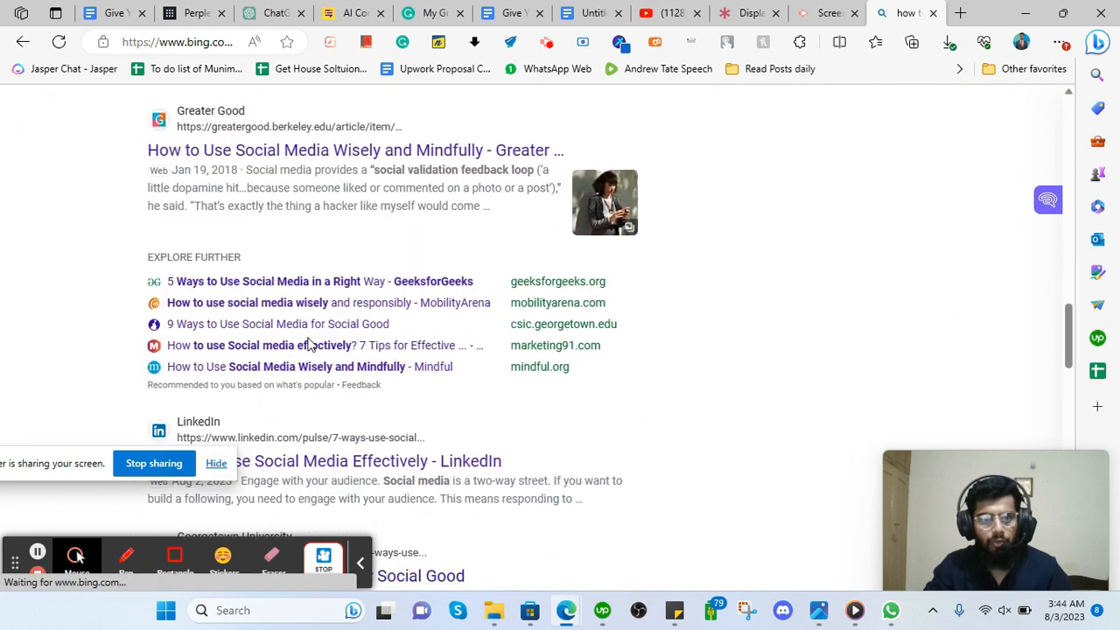
click(394, 162)
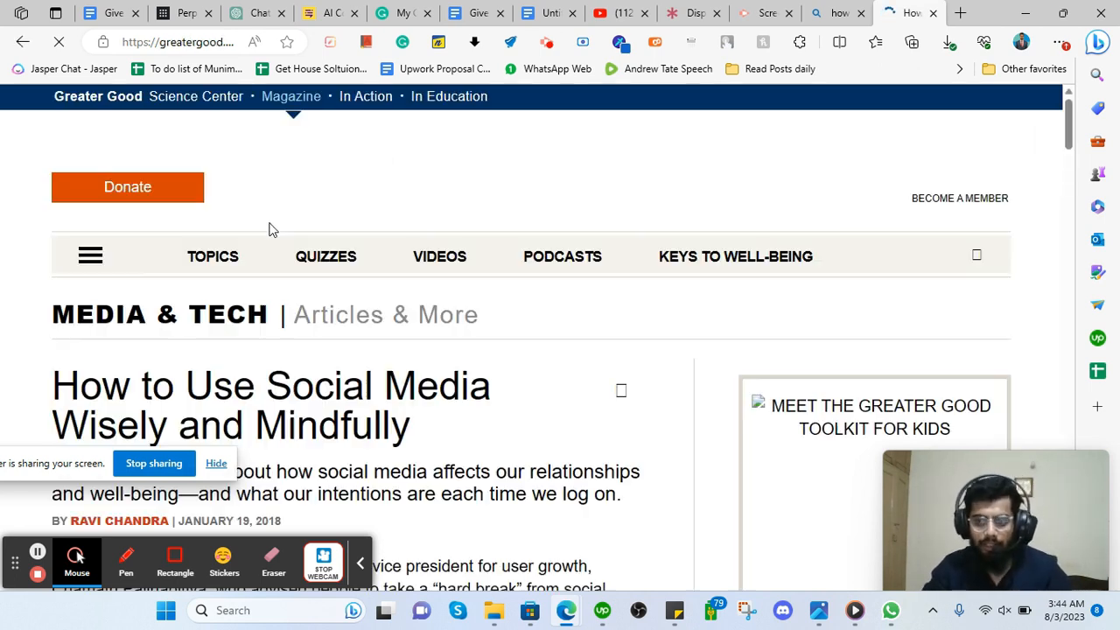
Select the article's two-line intro paragraph, from 'It's' to 'log on'.
scroll(270, 228, down, 3)
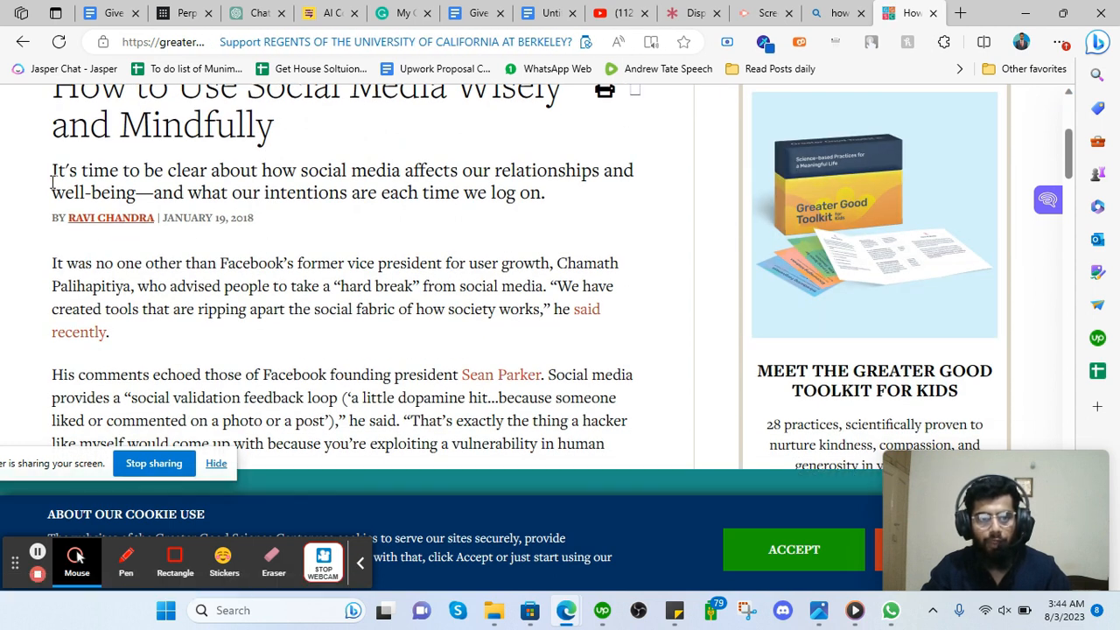
drag(54, 172, 585, 196)
click(519, 189)
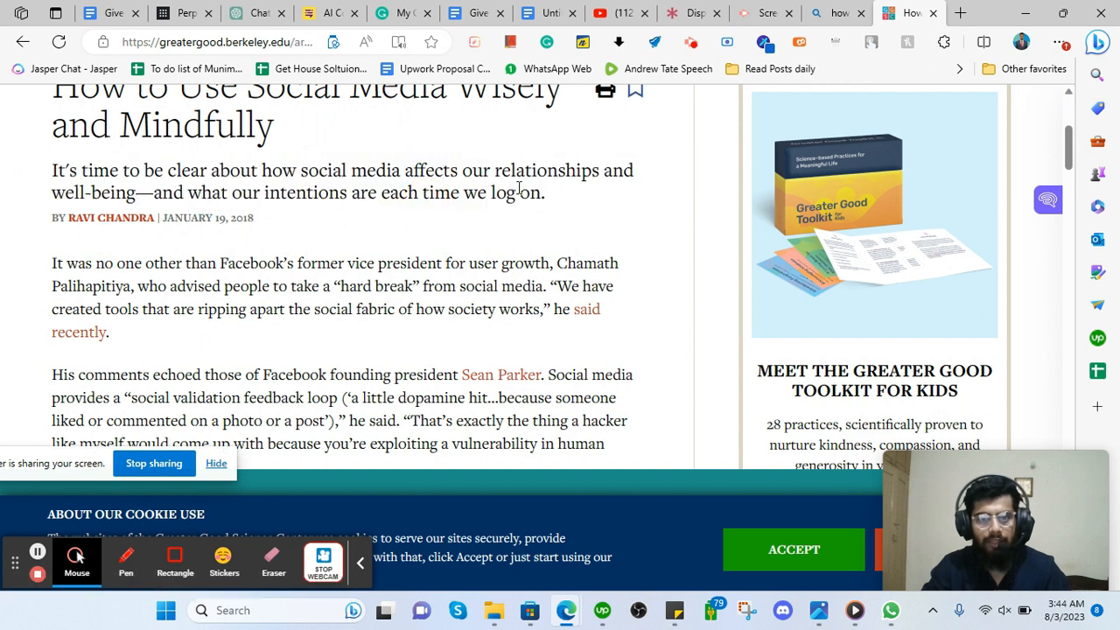
drag(563, 203, 50, 170)
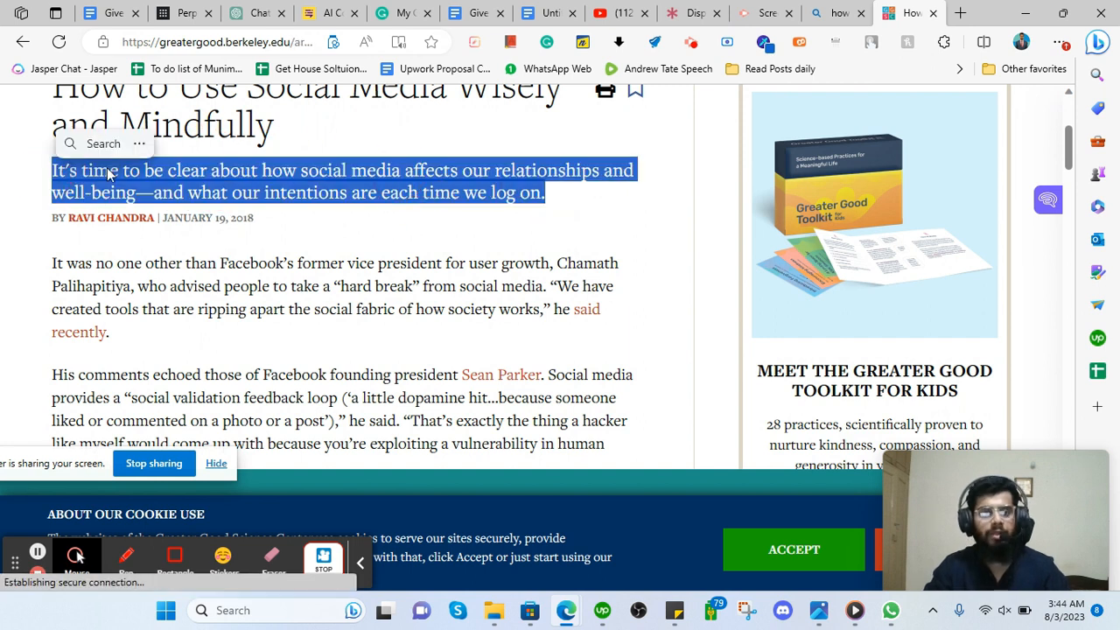
click(48, 175)
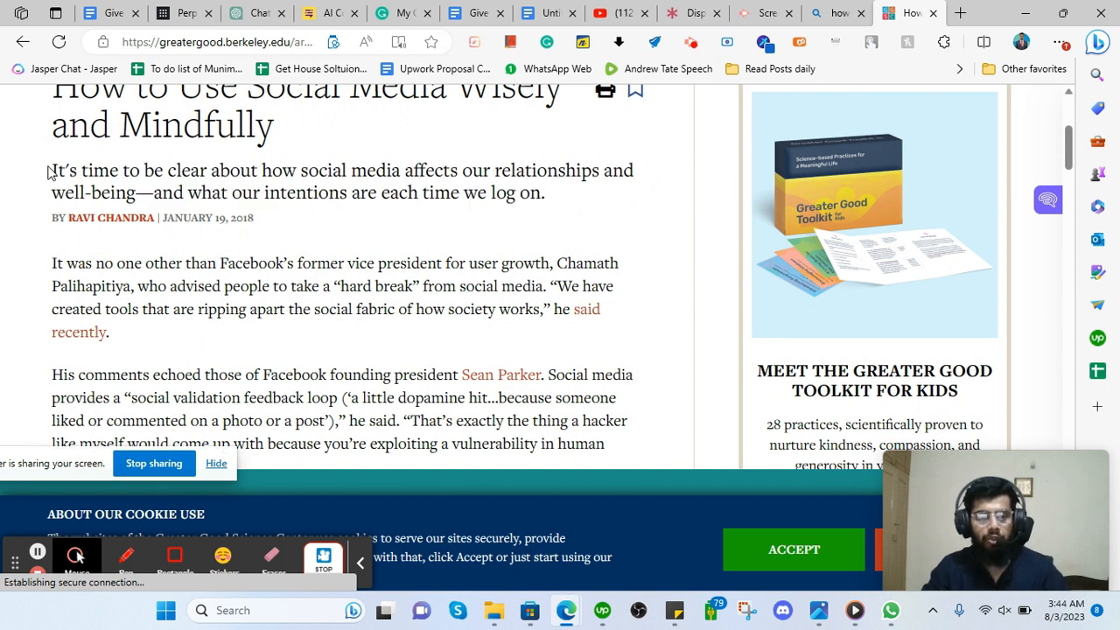
drag(48, 173, 560, 194)
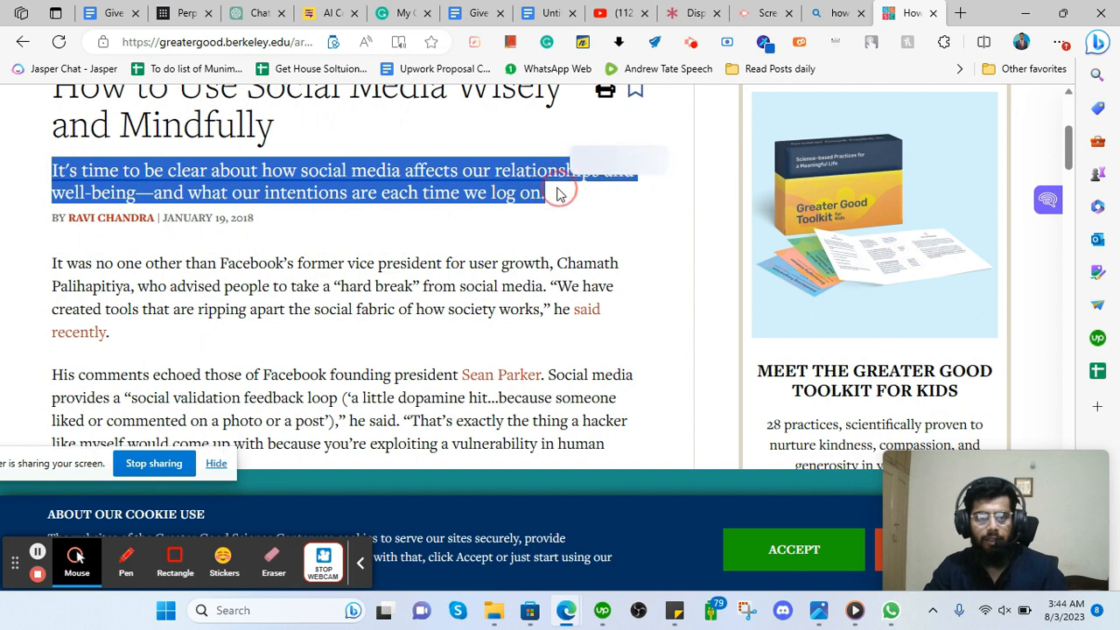
Skim through the Greater Good article, then go back to ChatGPT.
scroll(350, 210, down, 1)
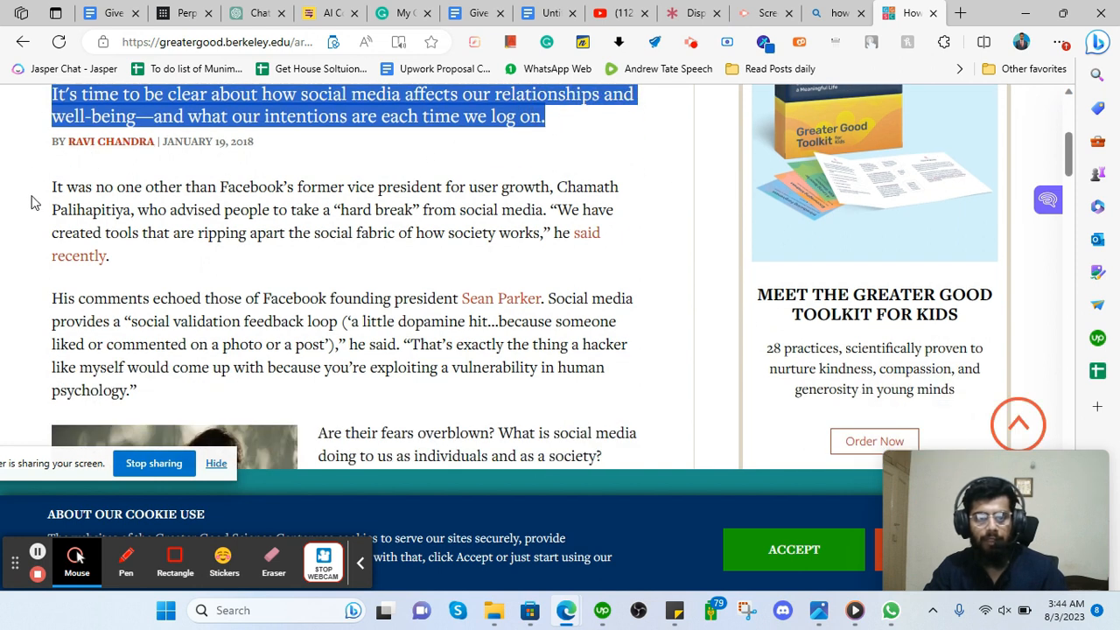
scroll(31, 203, down, 2)
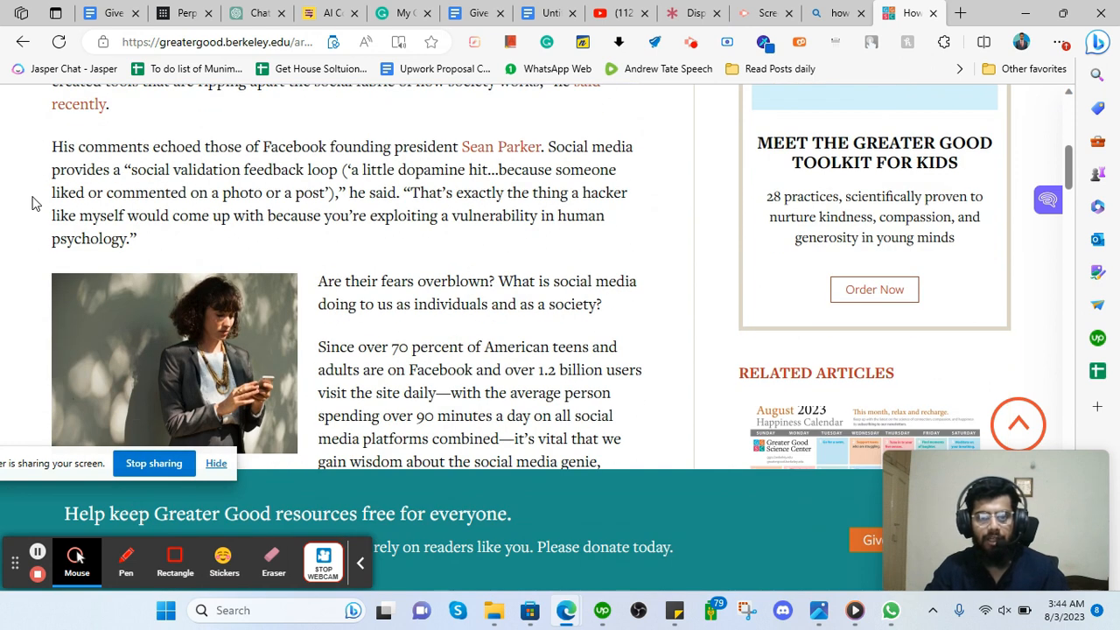
scroll(32, 203, down, 6)
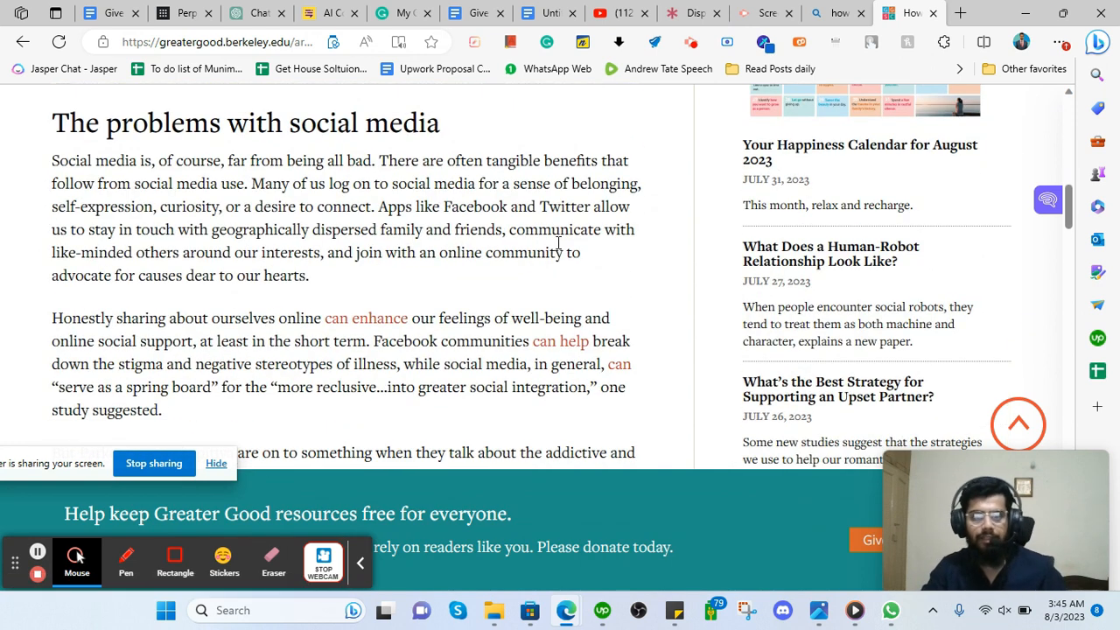
scroll(413, 237, up, 10)
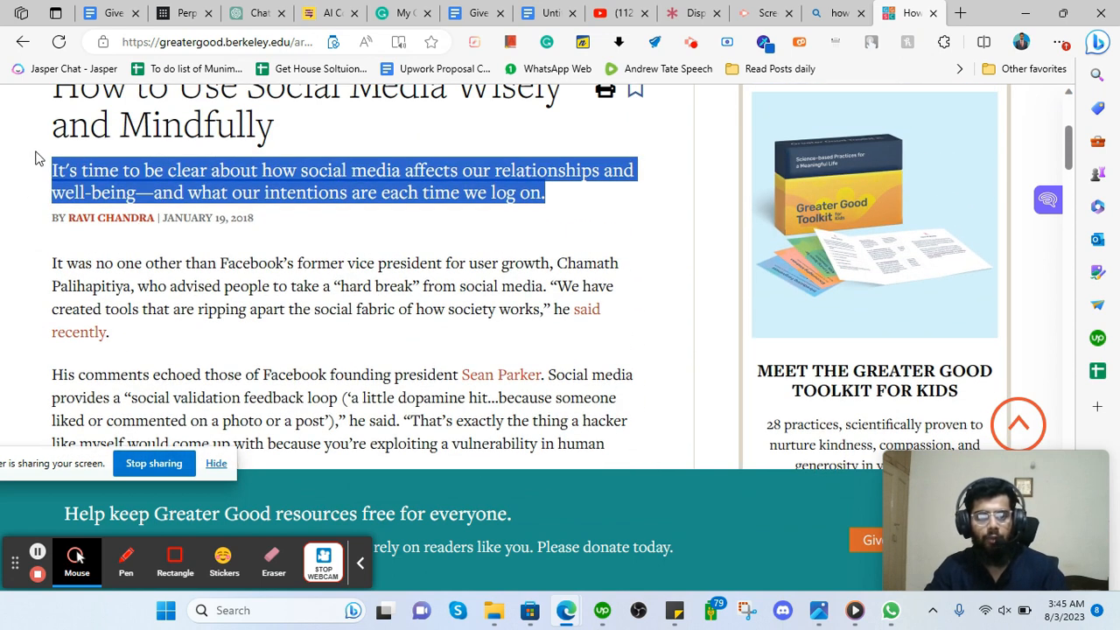
scroll(75, 324, down, 3)
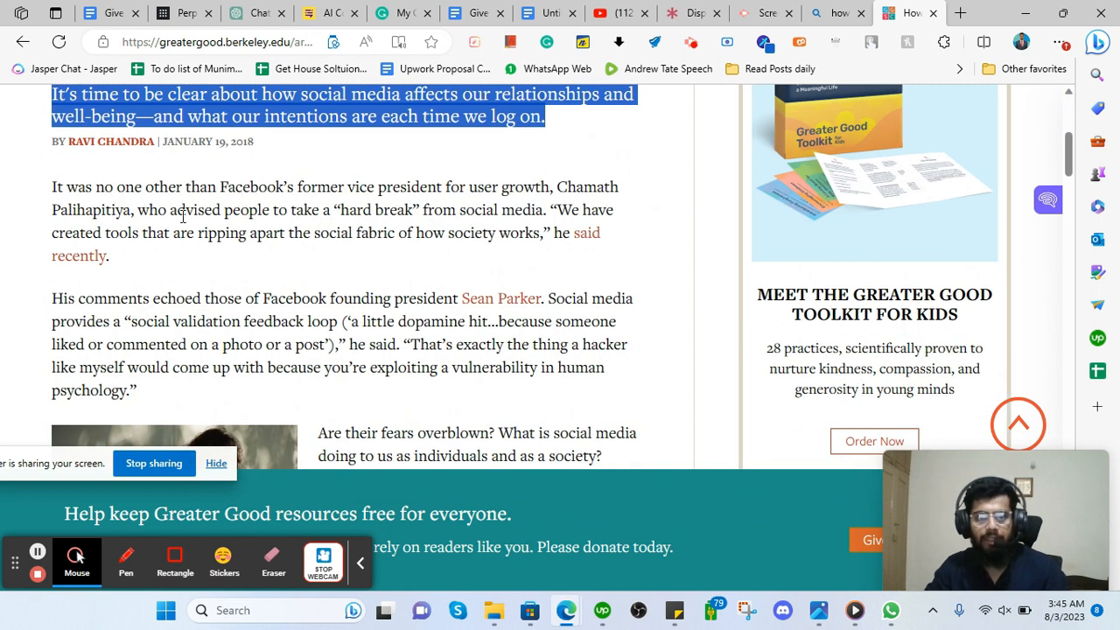
scroll(192, 196, up, 3)
click(260, 14)
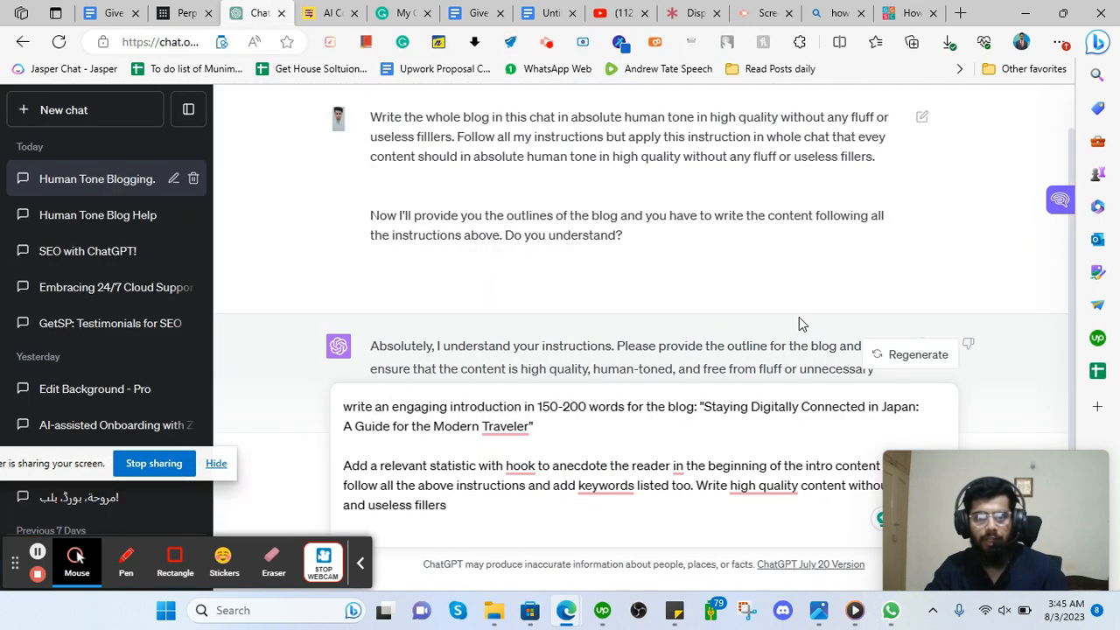
Change the prompt's word count from 150-200 to 150 words.
click(391, 406)
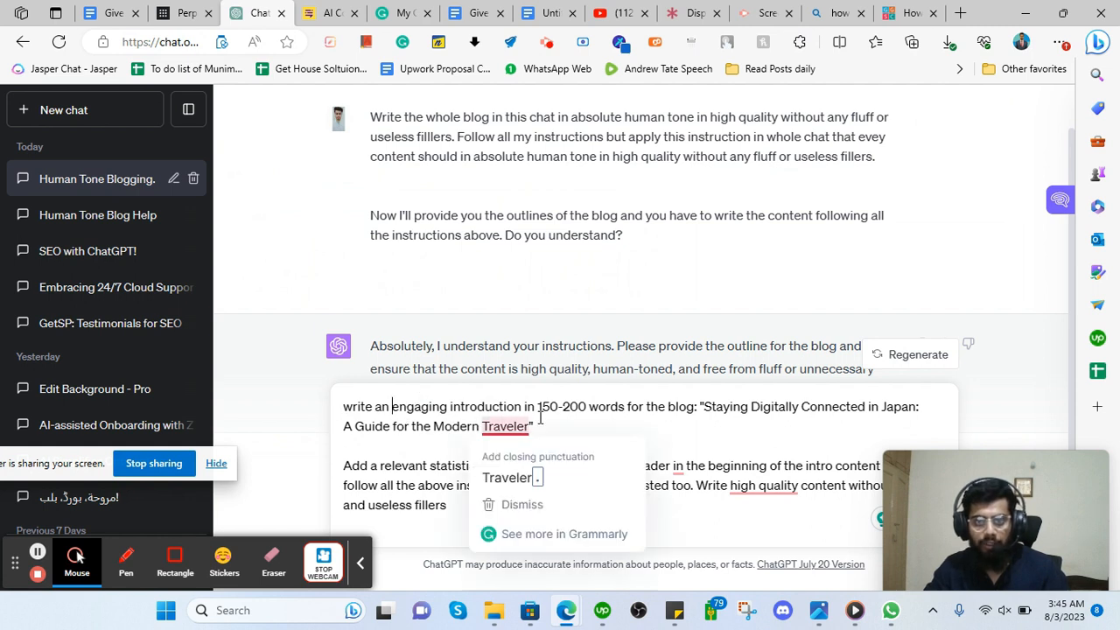
drag(558, 408, 586, 409)
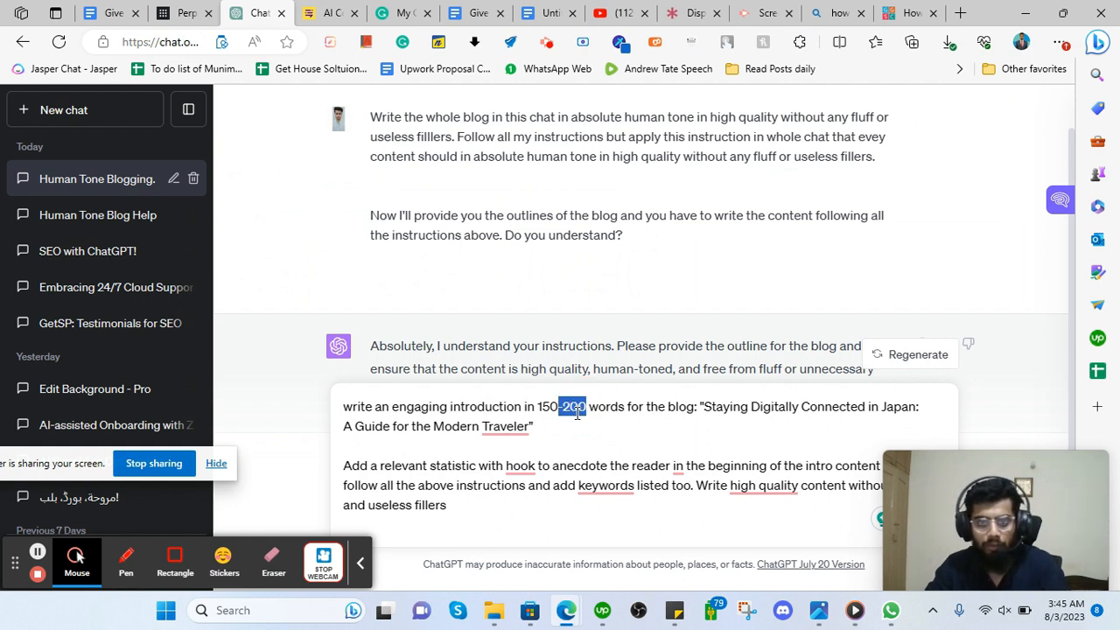
key(BackSpace)
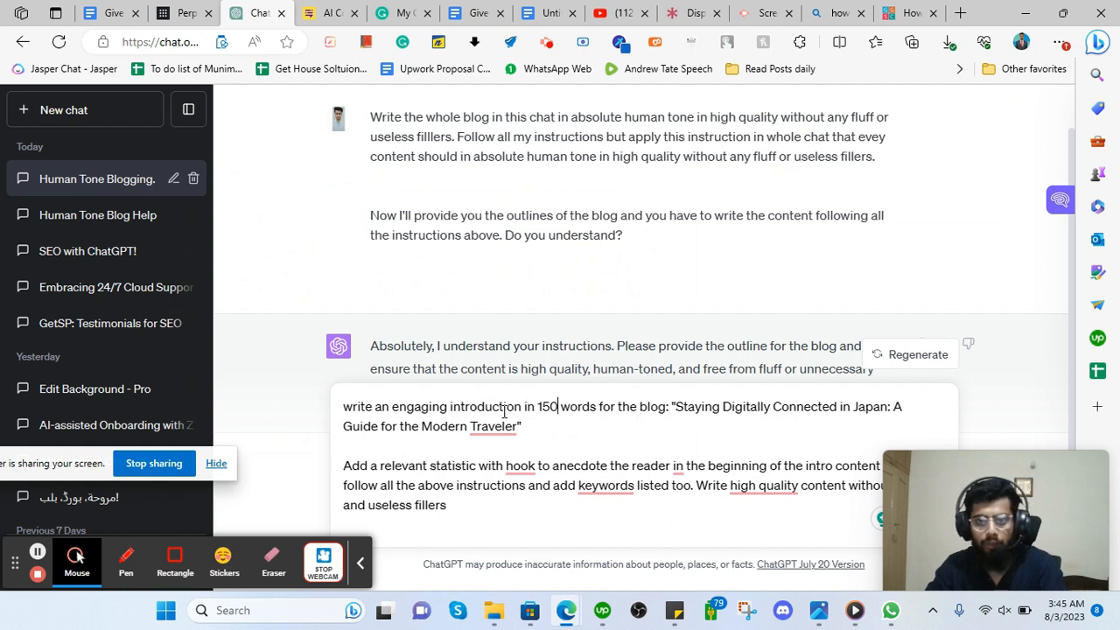
Replace the prompt's old blog title with the call center services title from the Google Doc.
drag(679, 406, 518, 427)
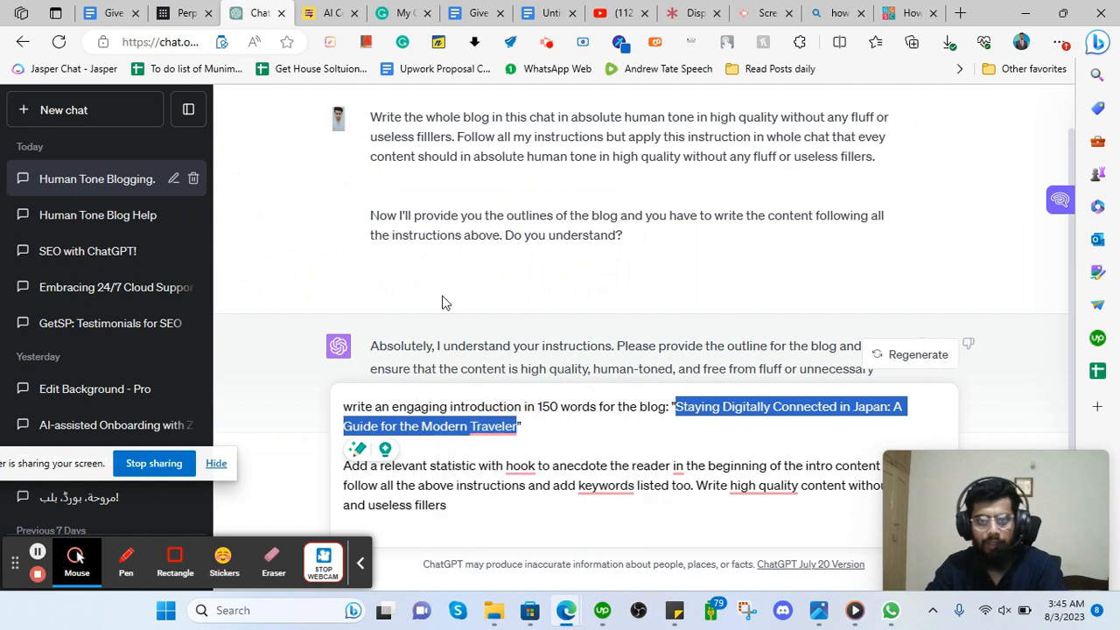
click(472, 9)
click(198, 101)
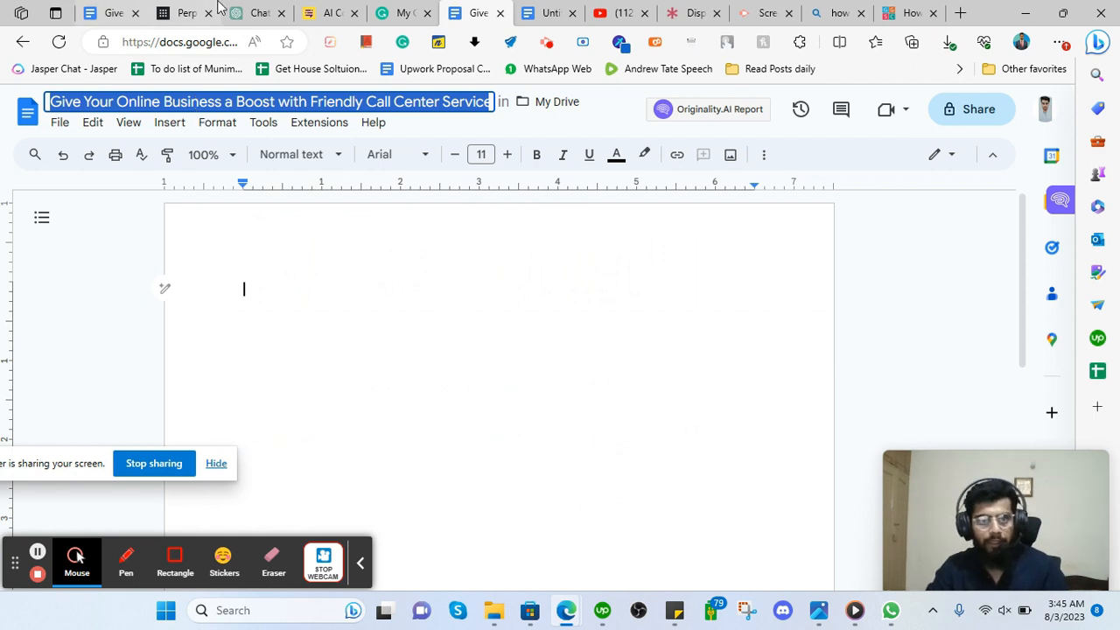
click(258, 13)
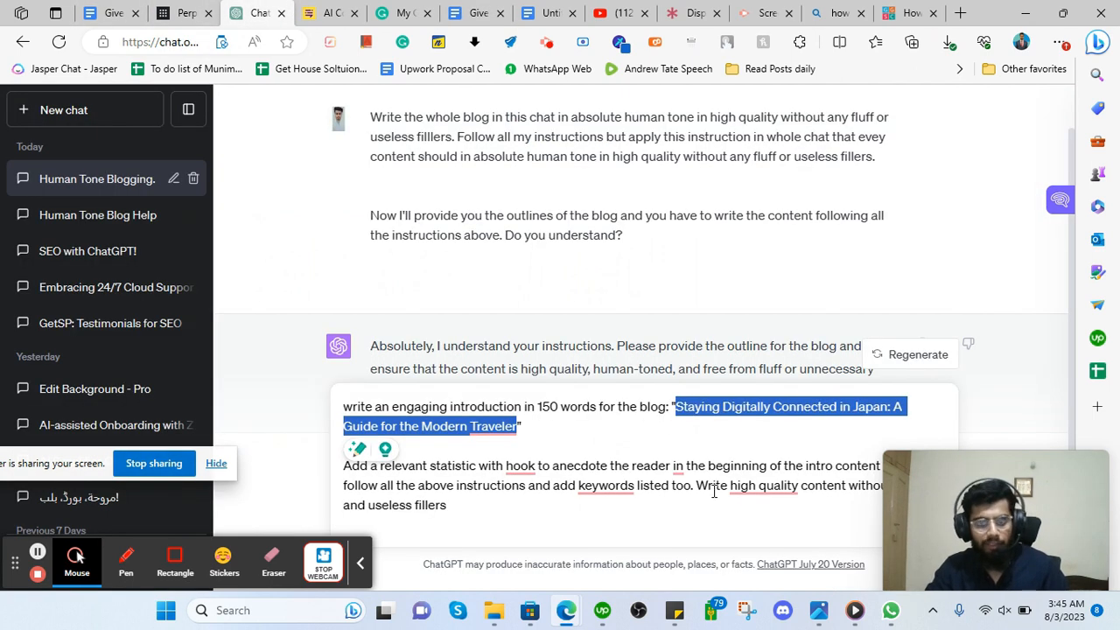
text(Give Your Online Business a Boost with Friendly Call Center Services)
click(523, 430)
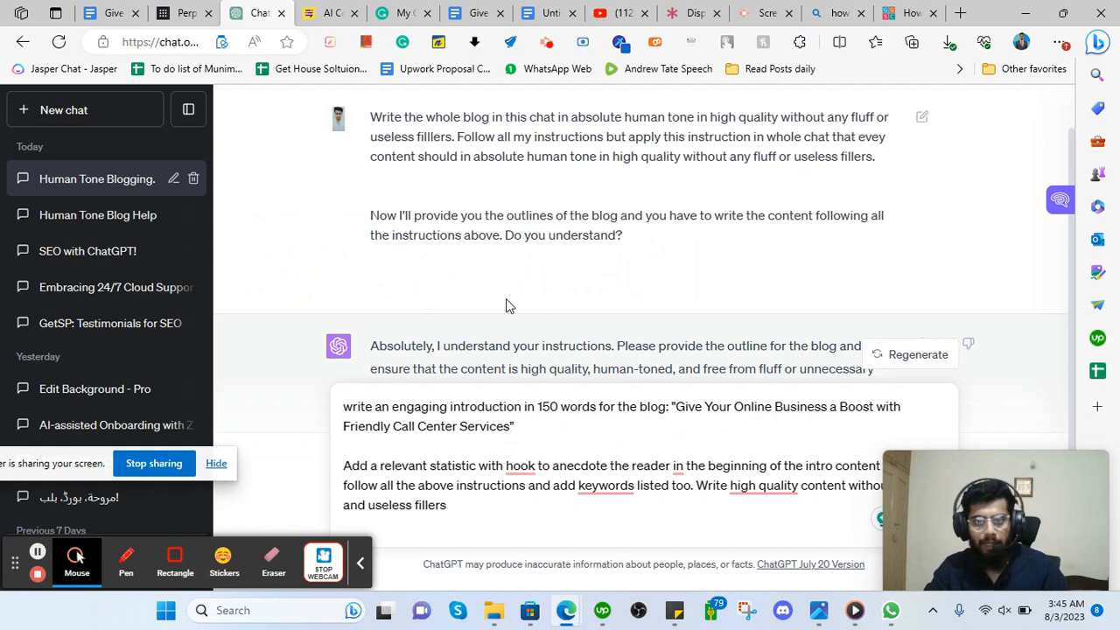
drag(1042, 487, 1050, 190)
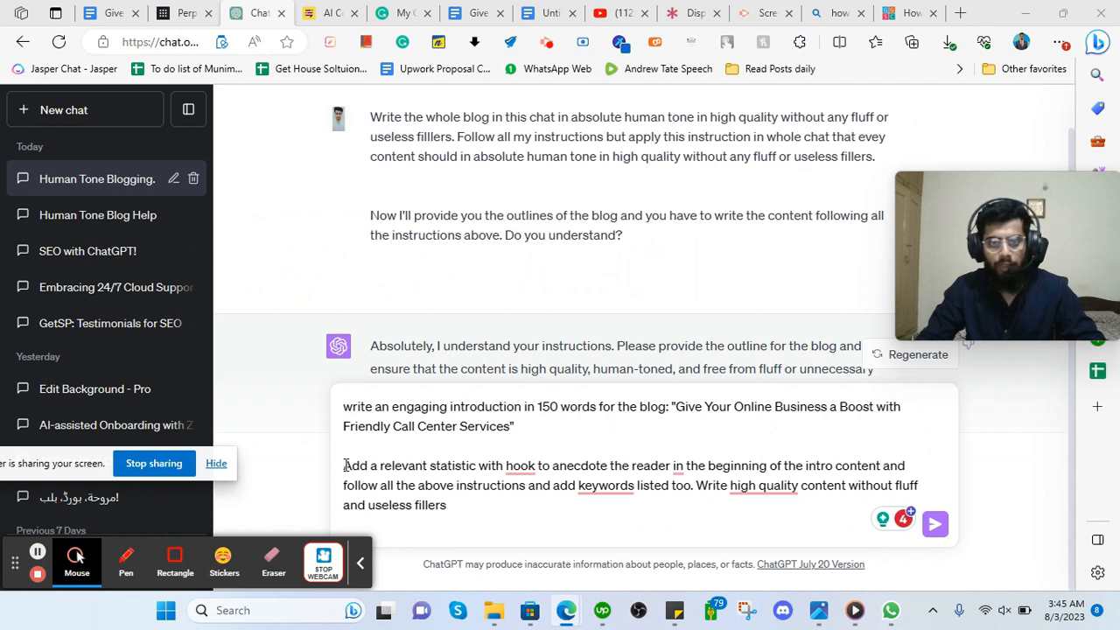
Accept the 'a hook' and 'high-quality' fixes and delete 'and add keywords listed too'.
mouse_move(532, 469)
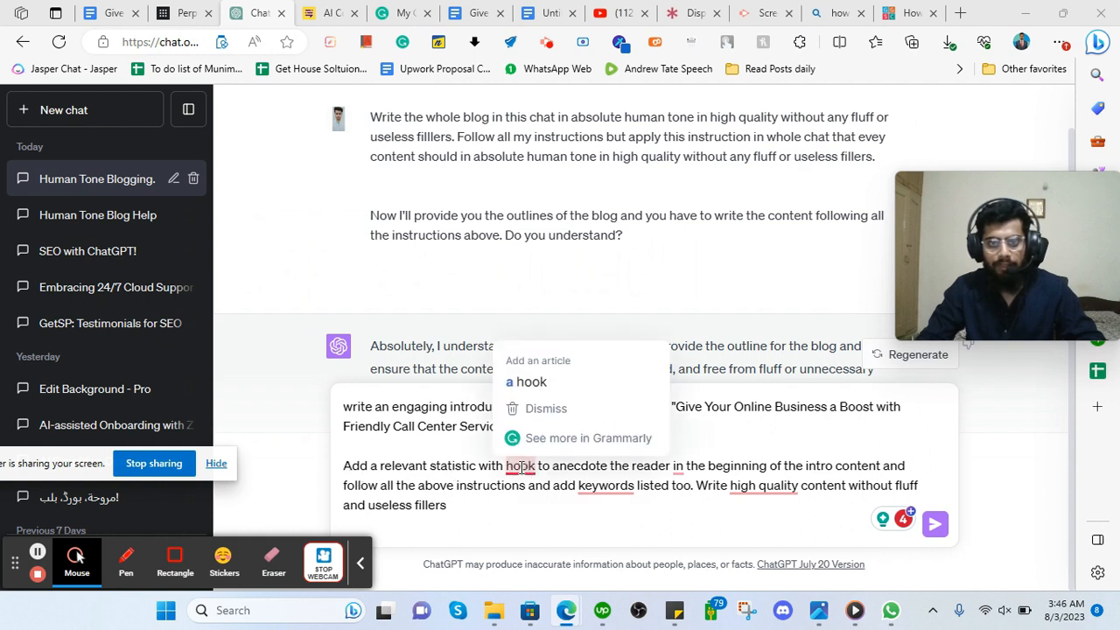
click(530, 384)
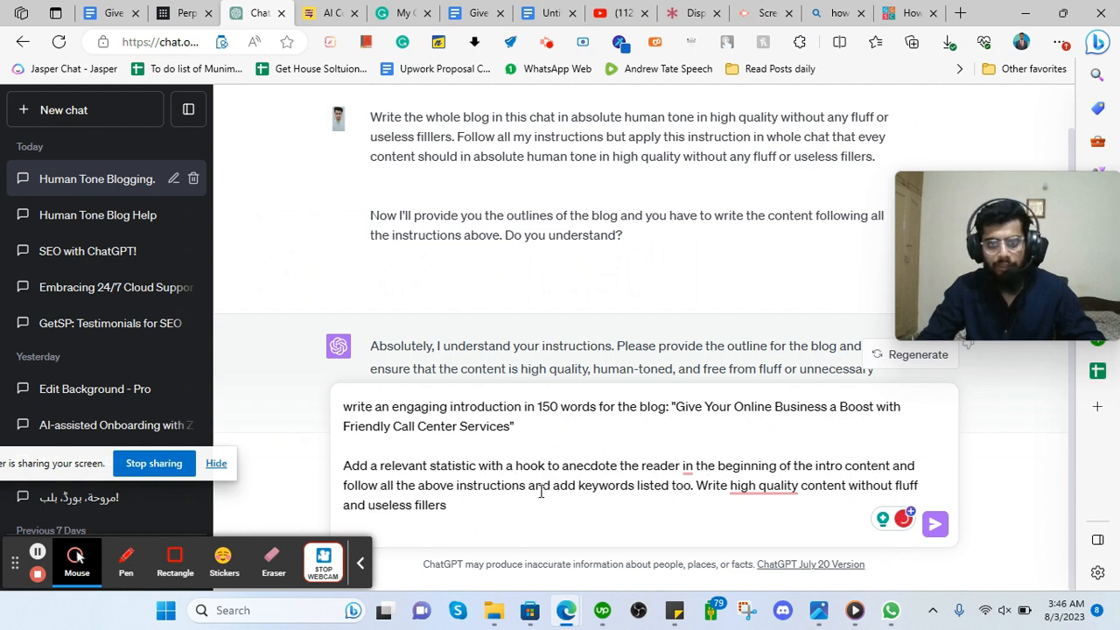
drag(529, 485, 689, 486)
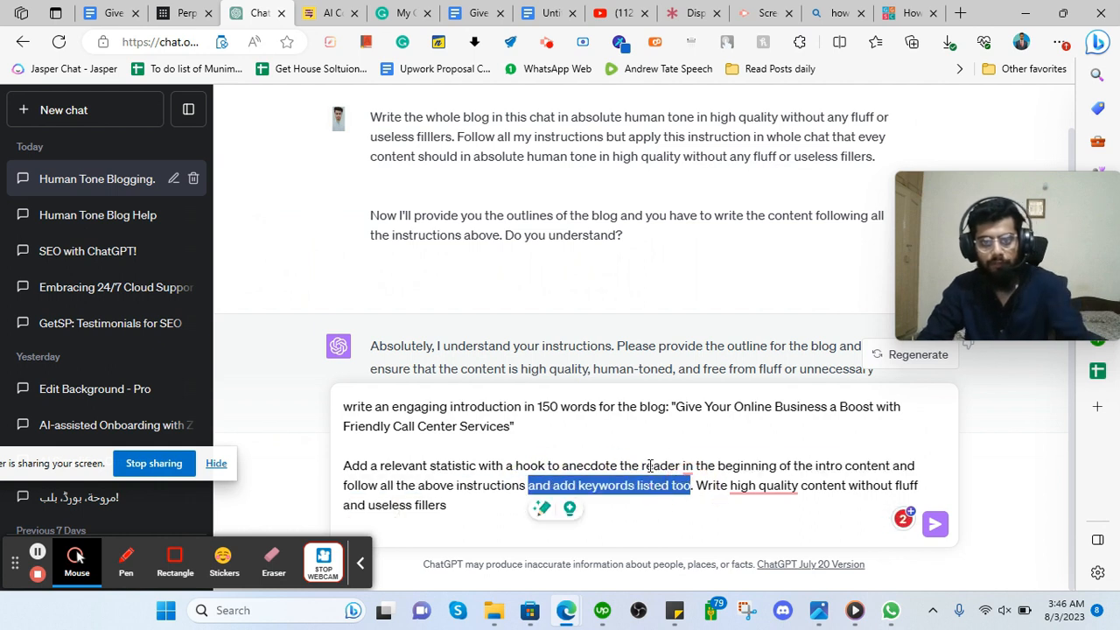
key(BackSpace)
mouse_move(598, 505)
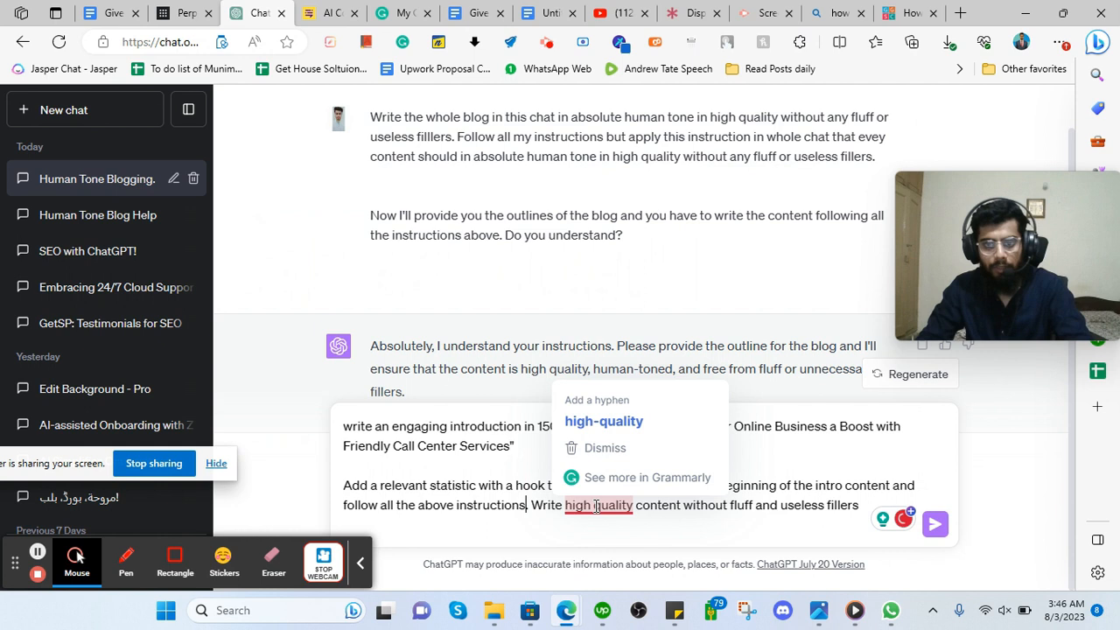
click(604, 422)
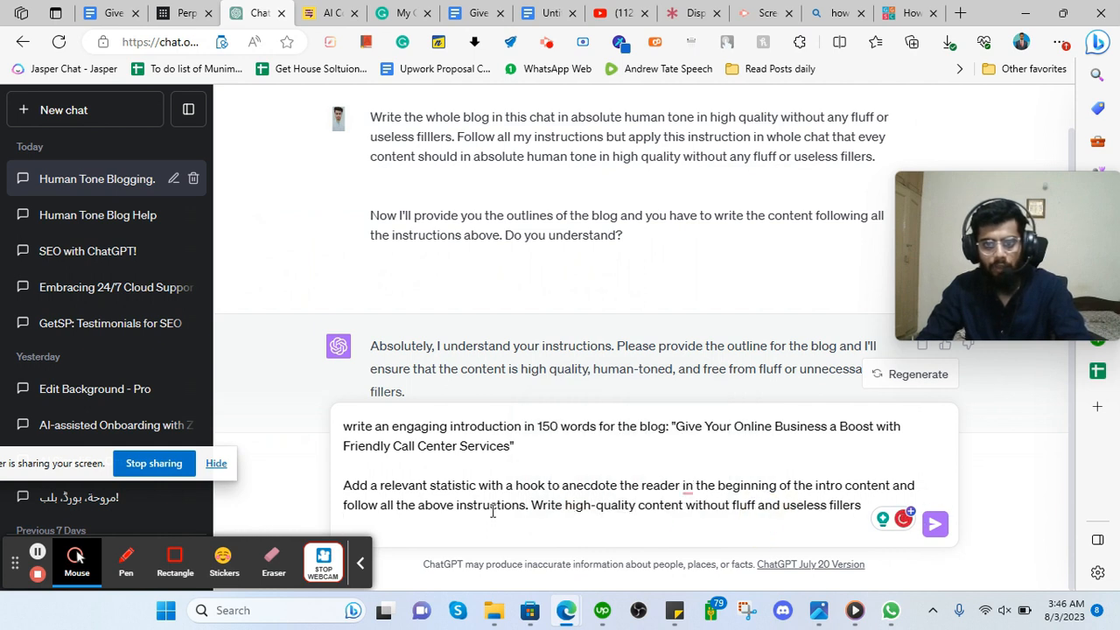
End the prompt with 'in absolute human tone' and send it.
key(BackSpace)
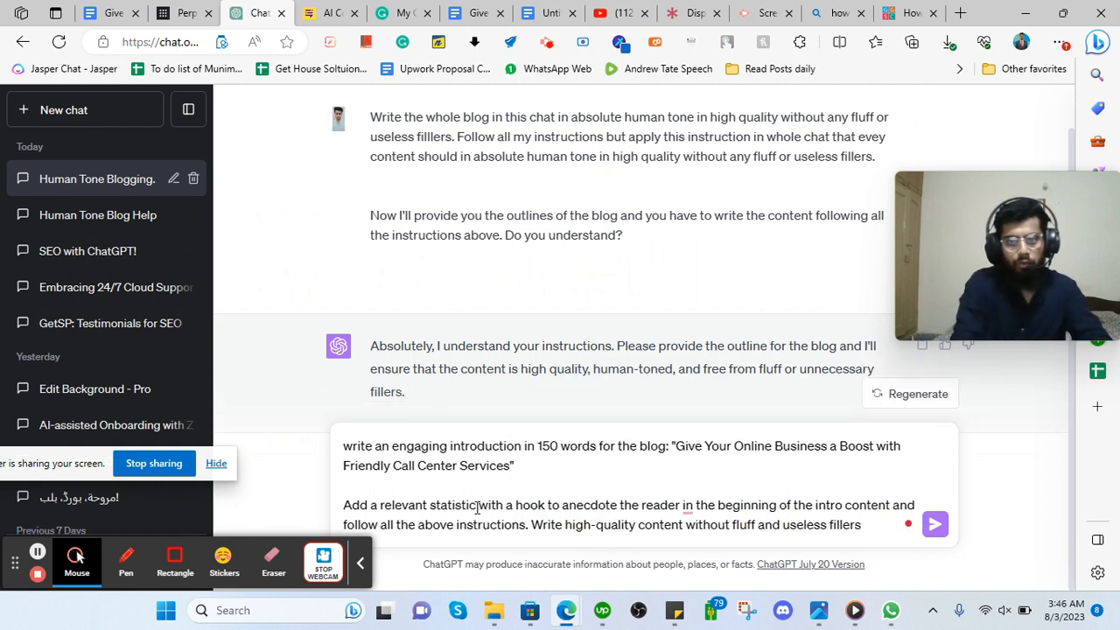
text(in absolute huma)
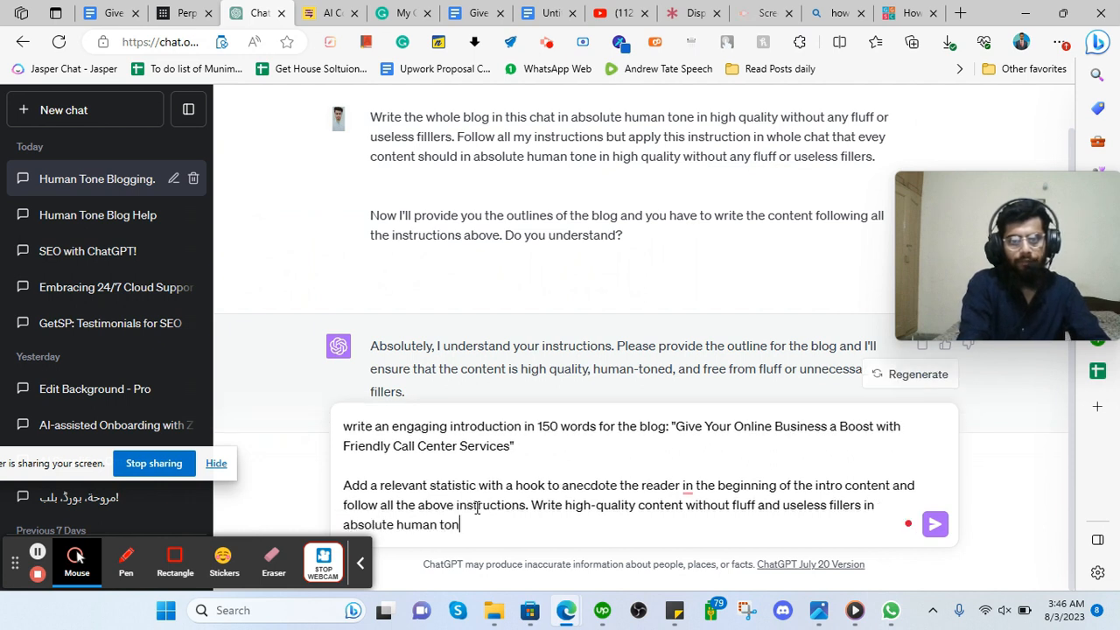
text(n tone)
key(Return)
text(\)
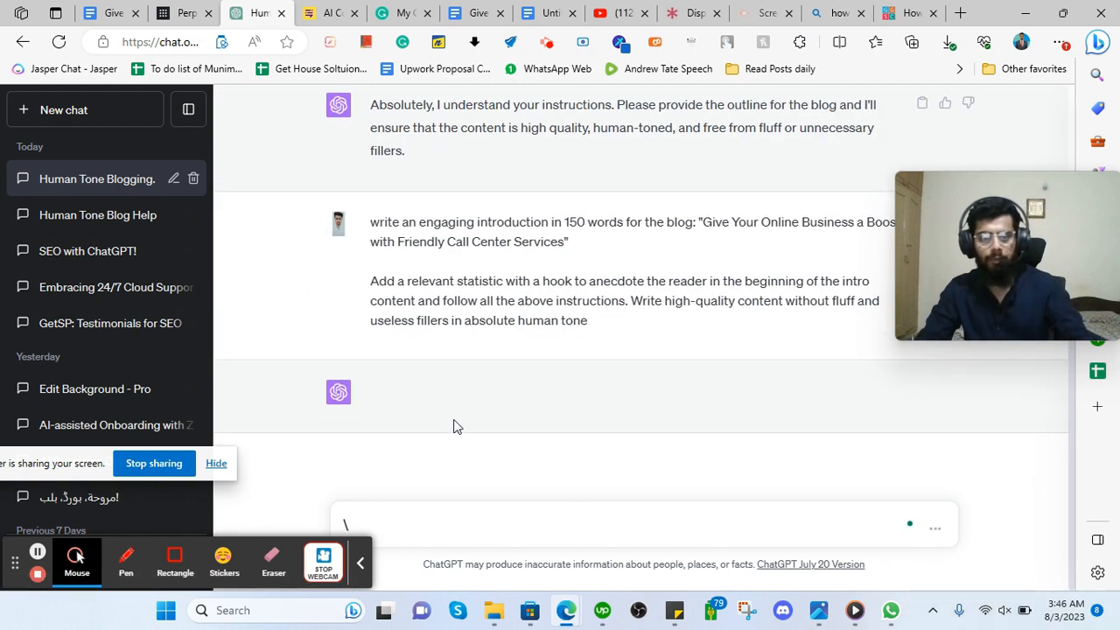
Clear the stray backslash from the message box and stop the Upwork time tracking.
key(BackSpace)
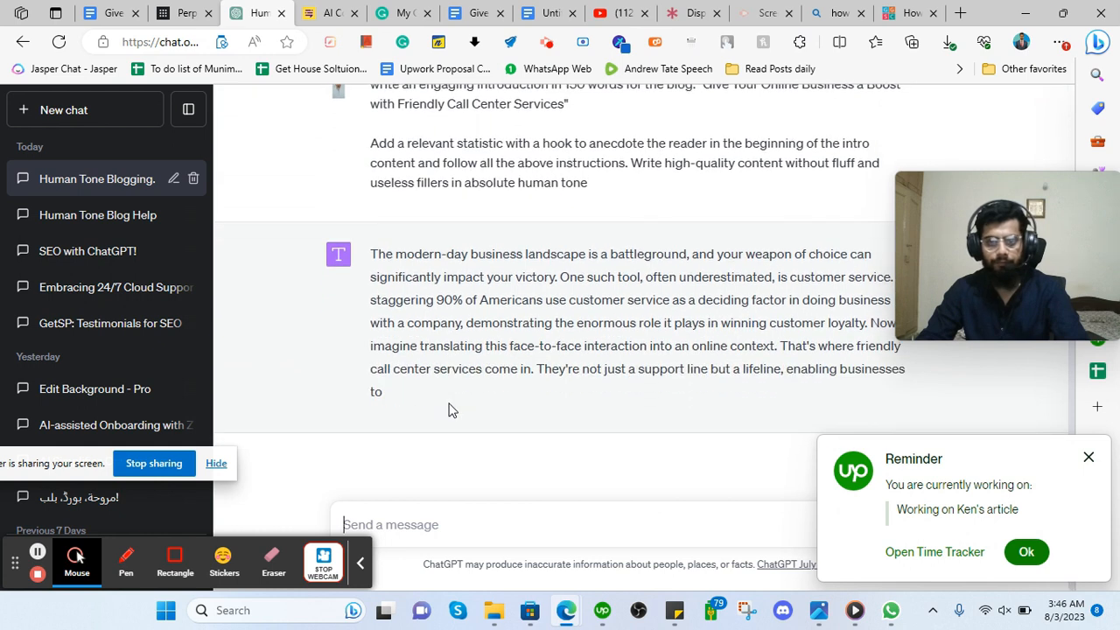
click(601, 610)
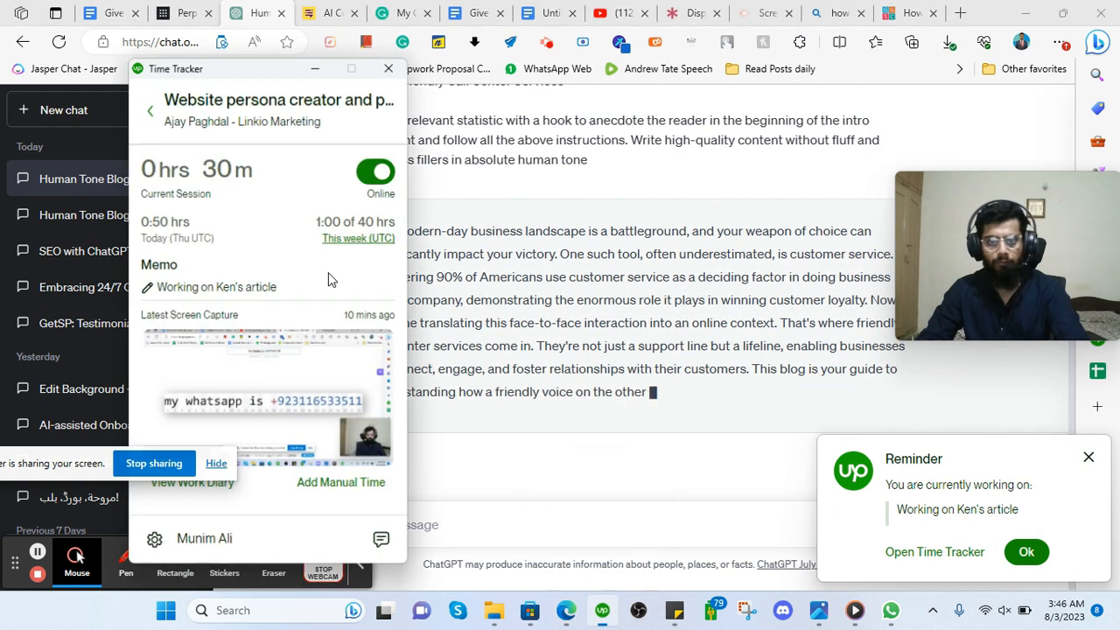
click(367, 170)
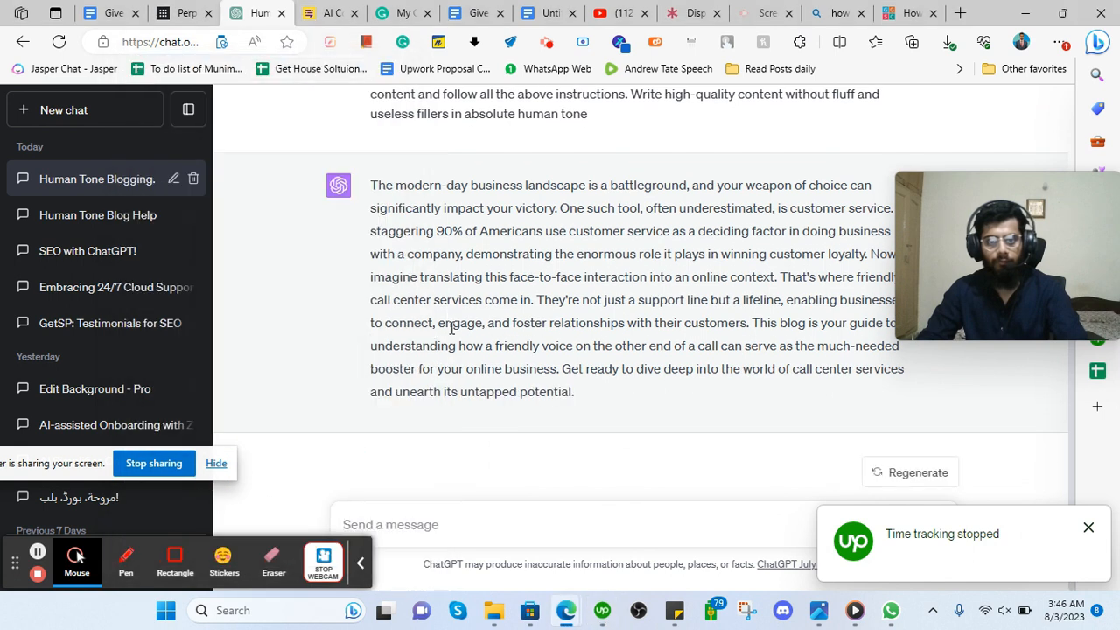
click(602, 610)
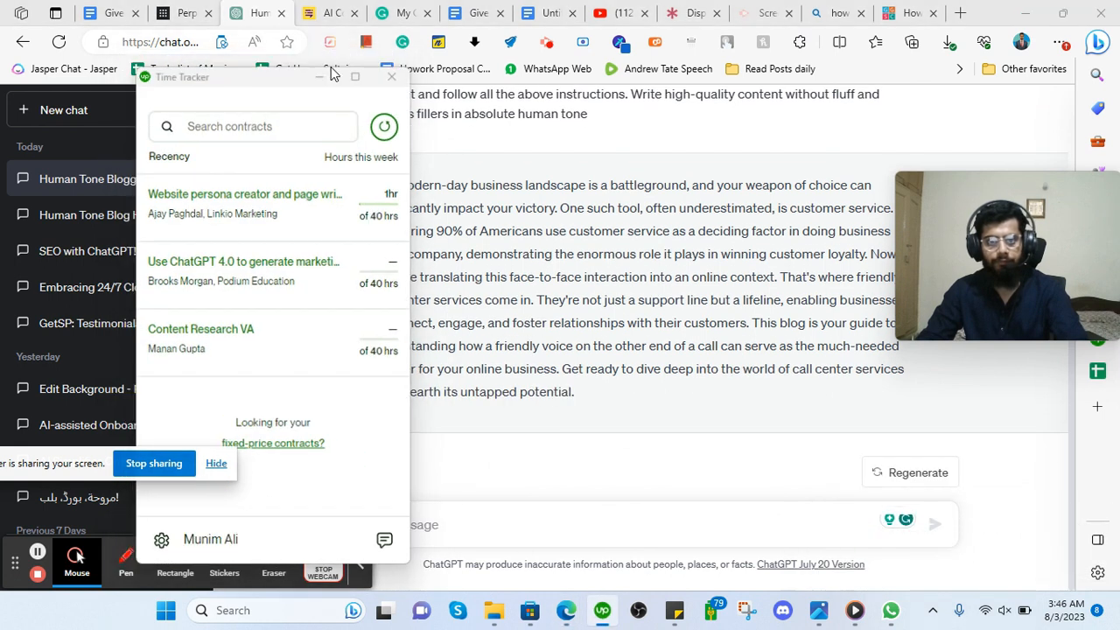
click(331, 76)
Copy ChatGPT's call center introduction beginning 'The modern-day business landscape is a battleground'.
drag(373, 182, 612, 395)
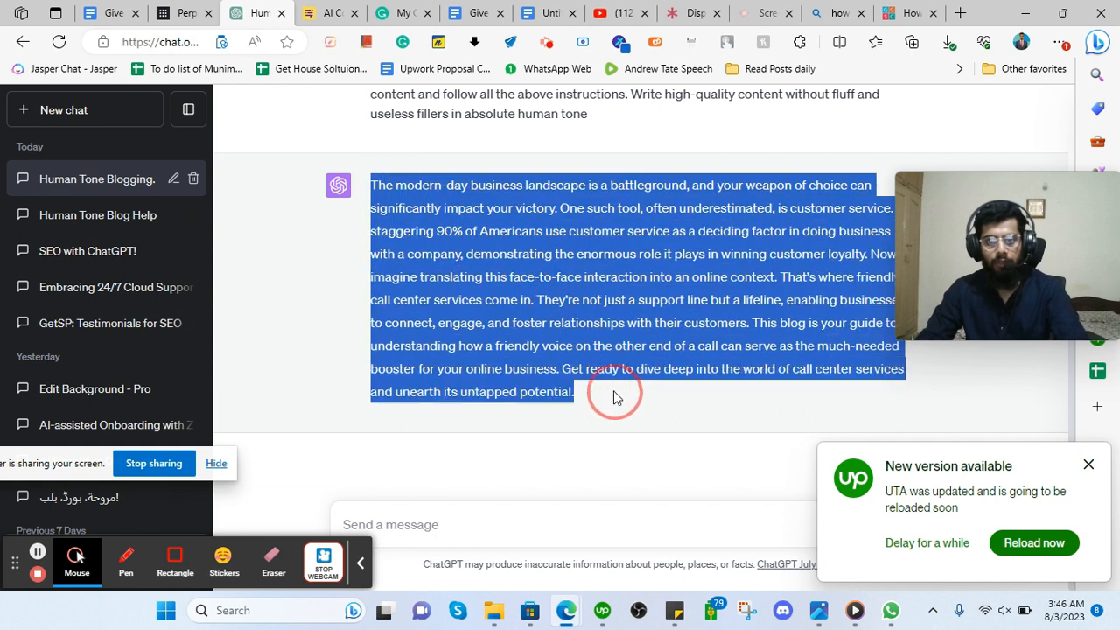
right_click(460, 191)
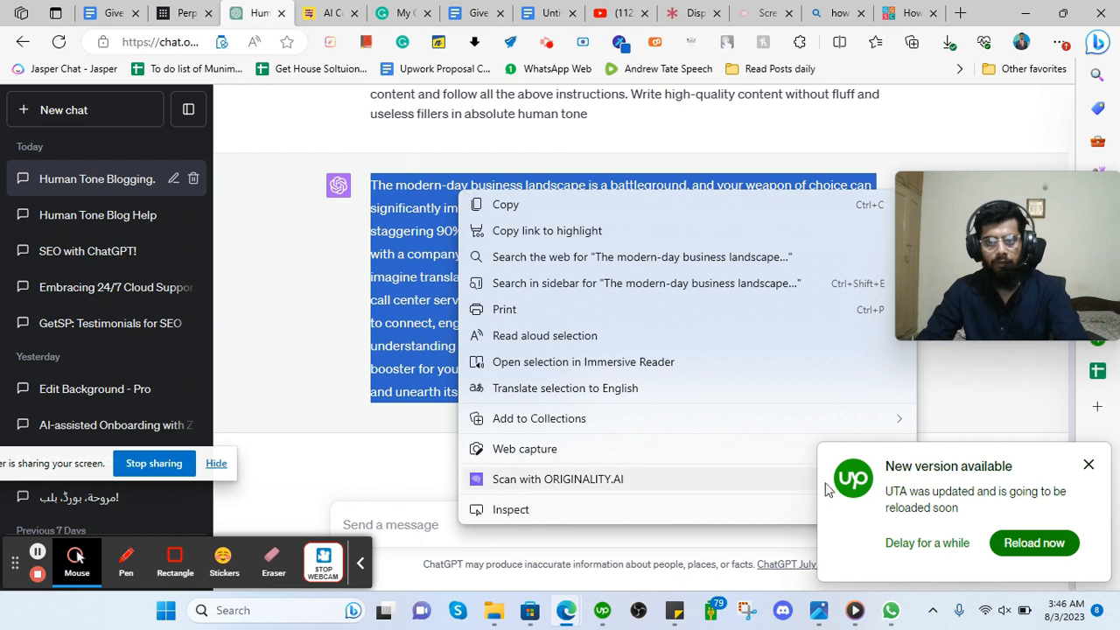
click(1089, 468)
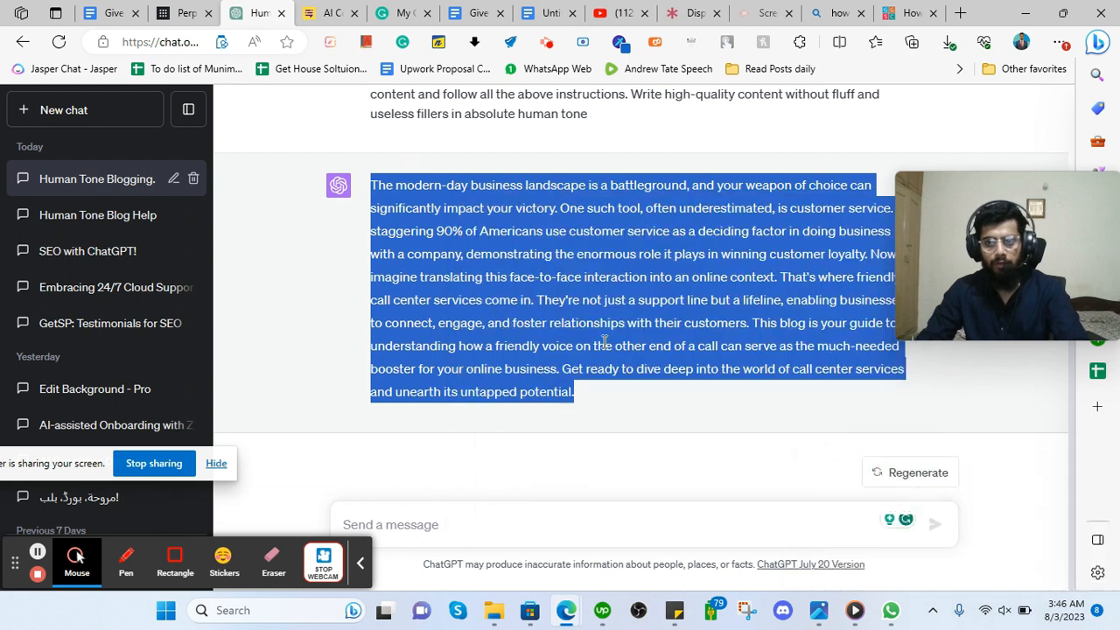
click(610, 610)
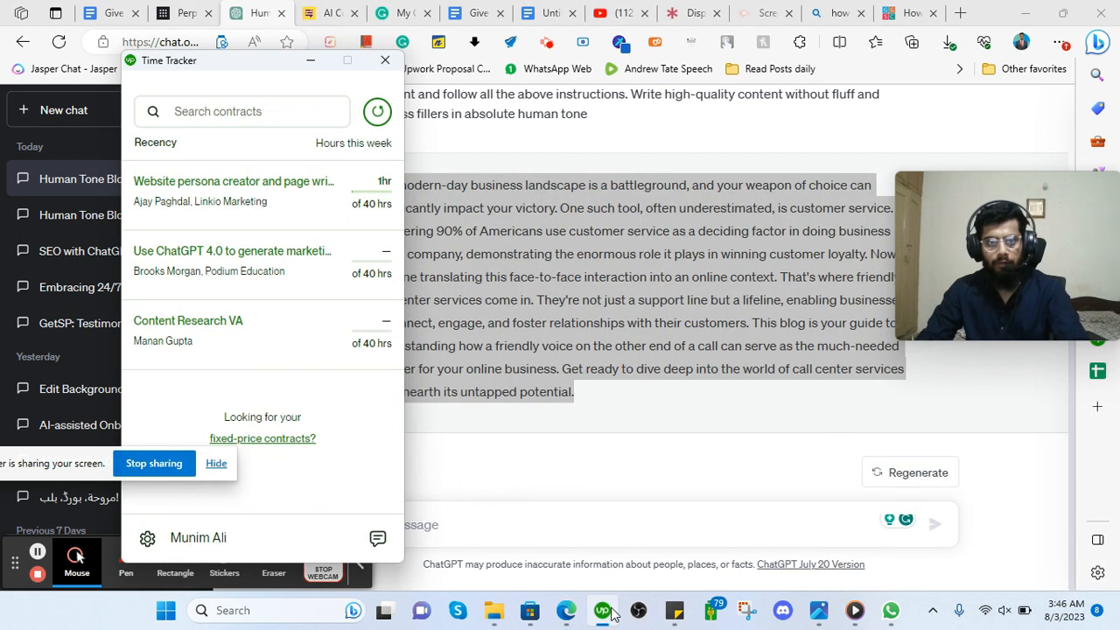
click(210, 184)
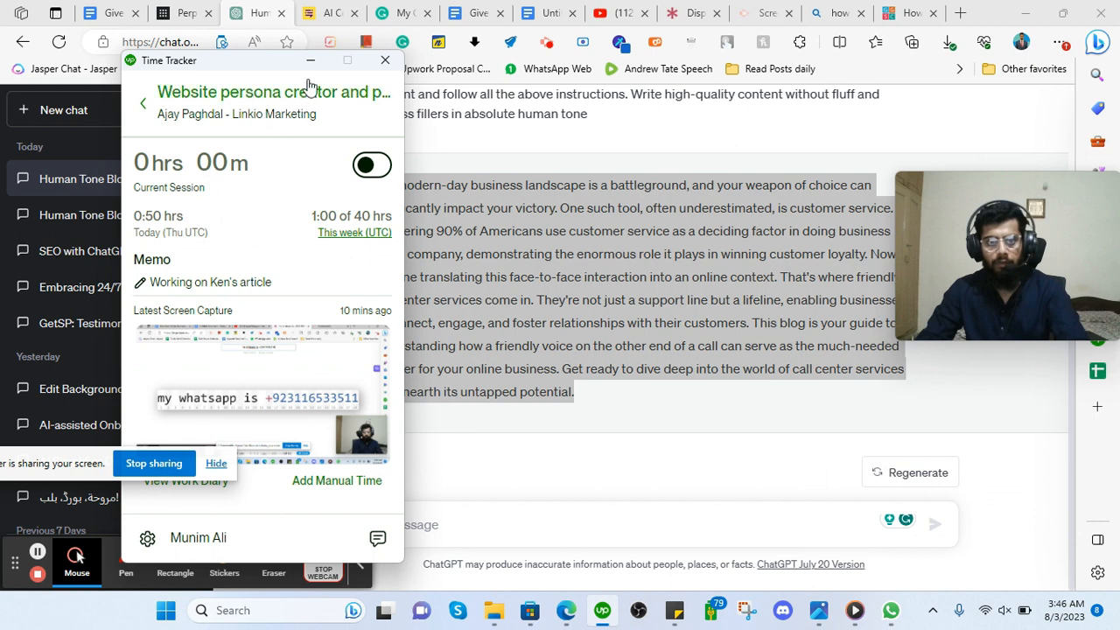
click(310, 60)
right_click(429, 263)
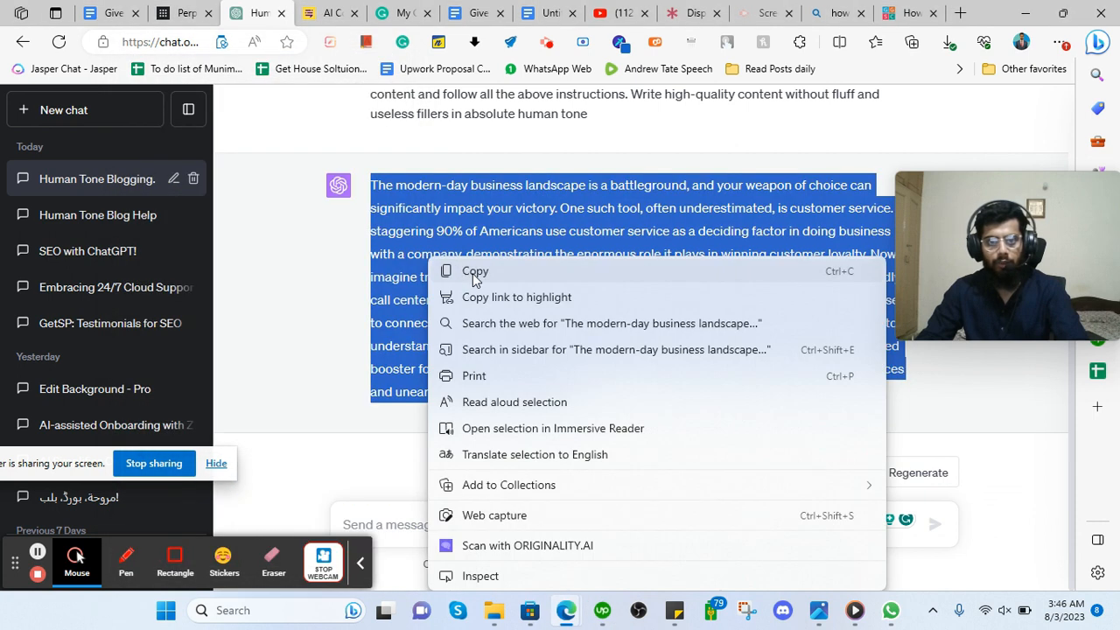
click(475, 273)
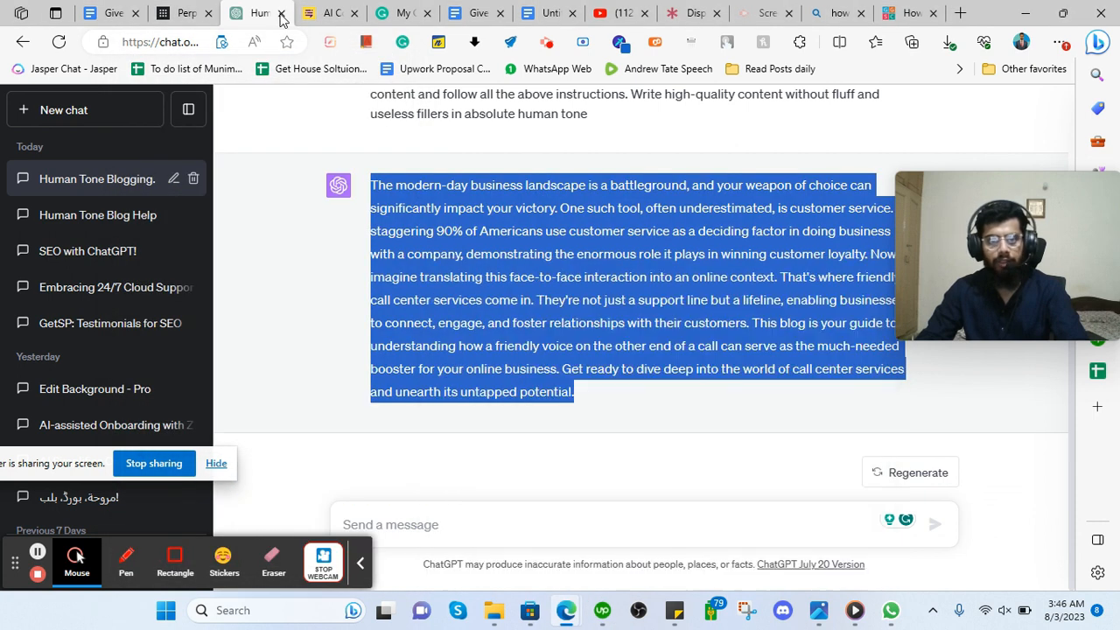
Re-copy ChatGPT's introduction response while moving between the AI detector and Google Docs tabs.
click(328, 12)
scroll(281, 214, down, 2)
scroll(219, 178, up, 2)
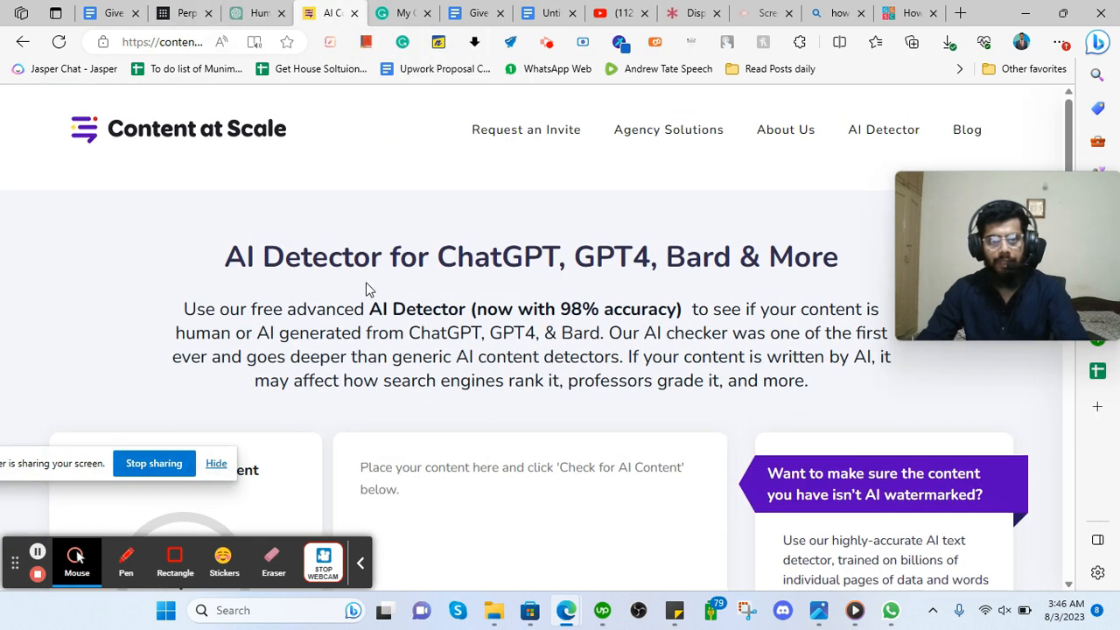
scroll(365, 290, down, 2)
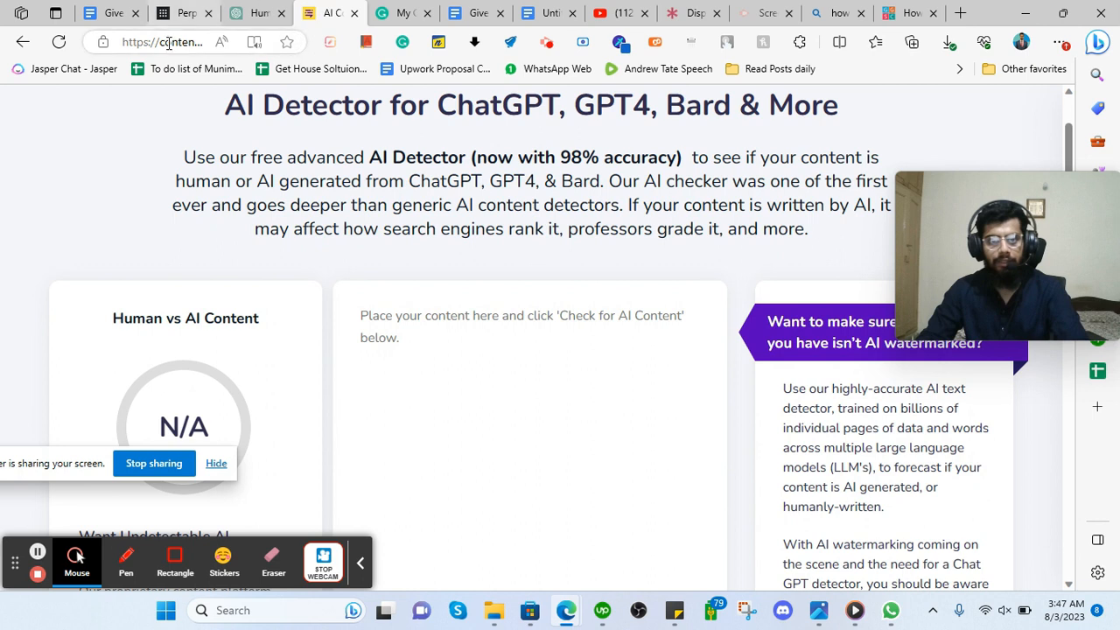
click(255, 13)
right_click(404, 228)
click(433, 240)
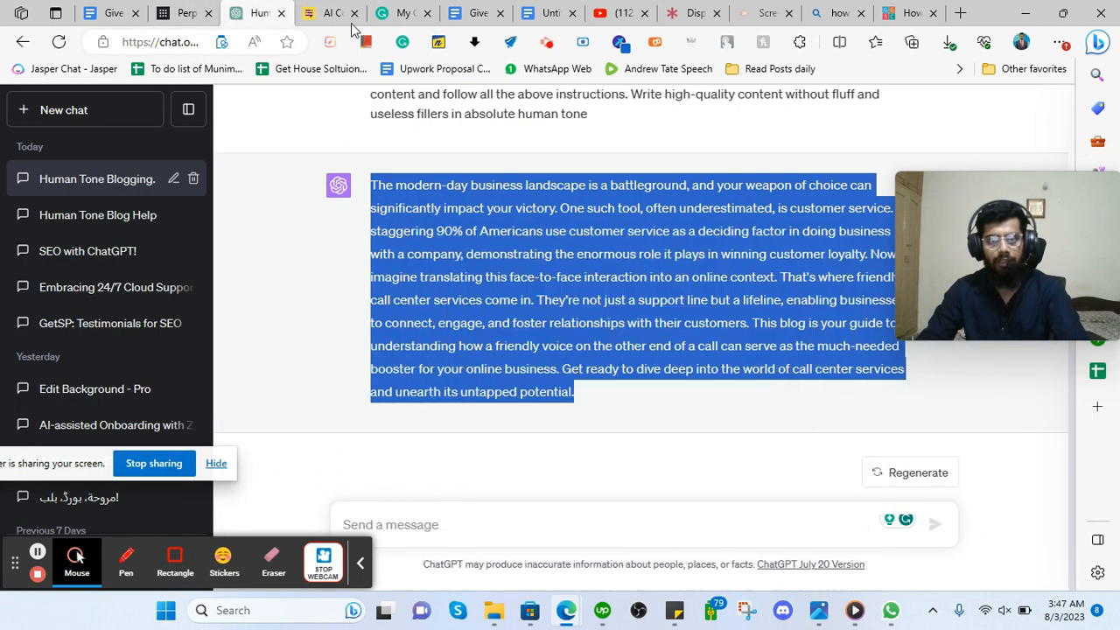
click(333, 9)
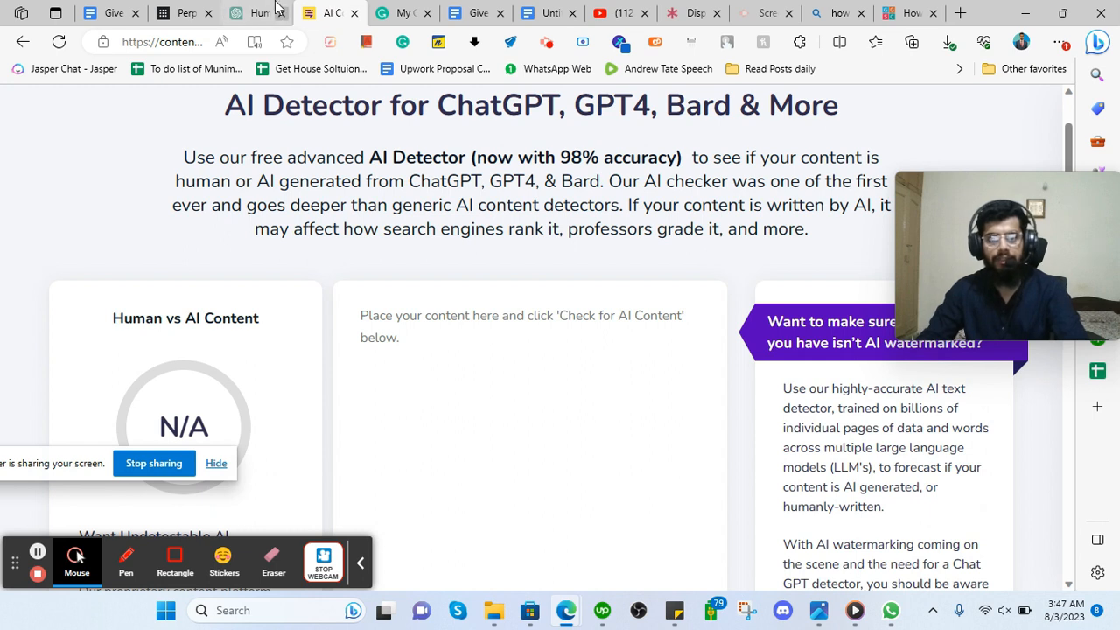
click(477, 12)
click(315, 317)
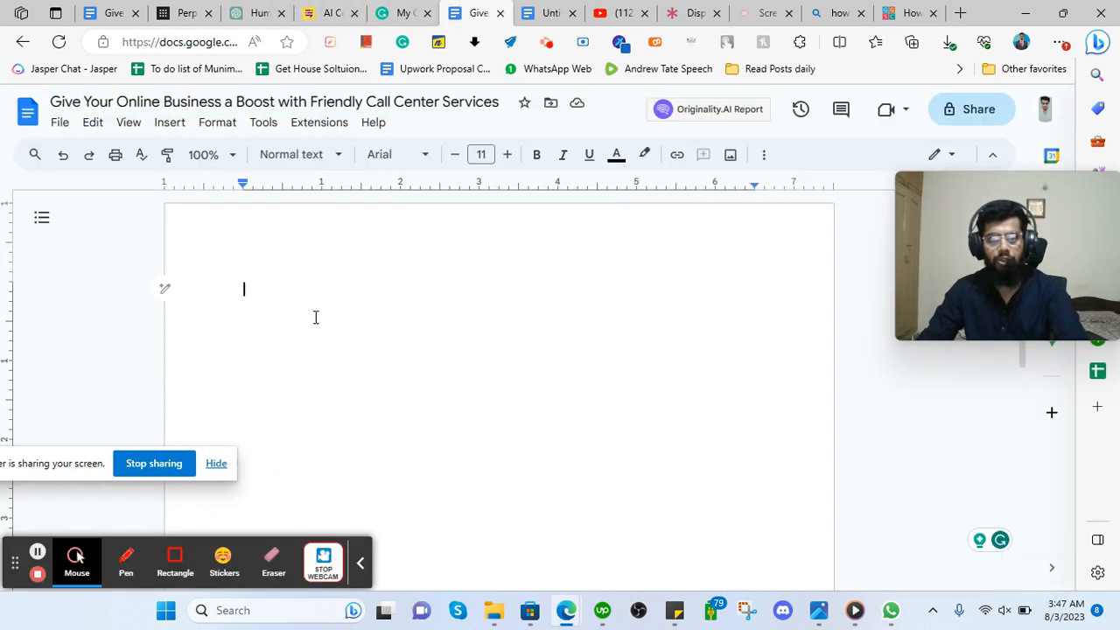
click(271, 9)
right_click(457, 230)
click(490, 240)
click(322, 11)
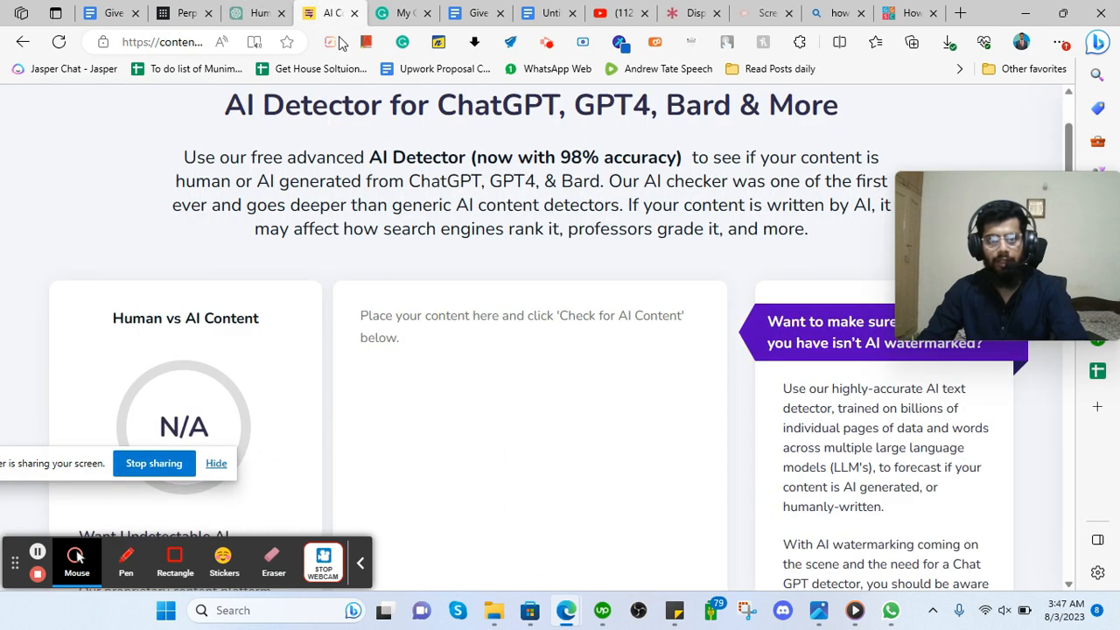
Run Content at Scale's AI check on the pasted 135-word intro, scoring 0% human.
click(445, 354)
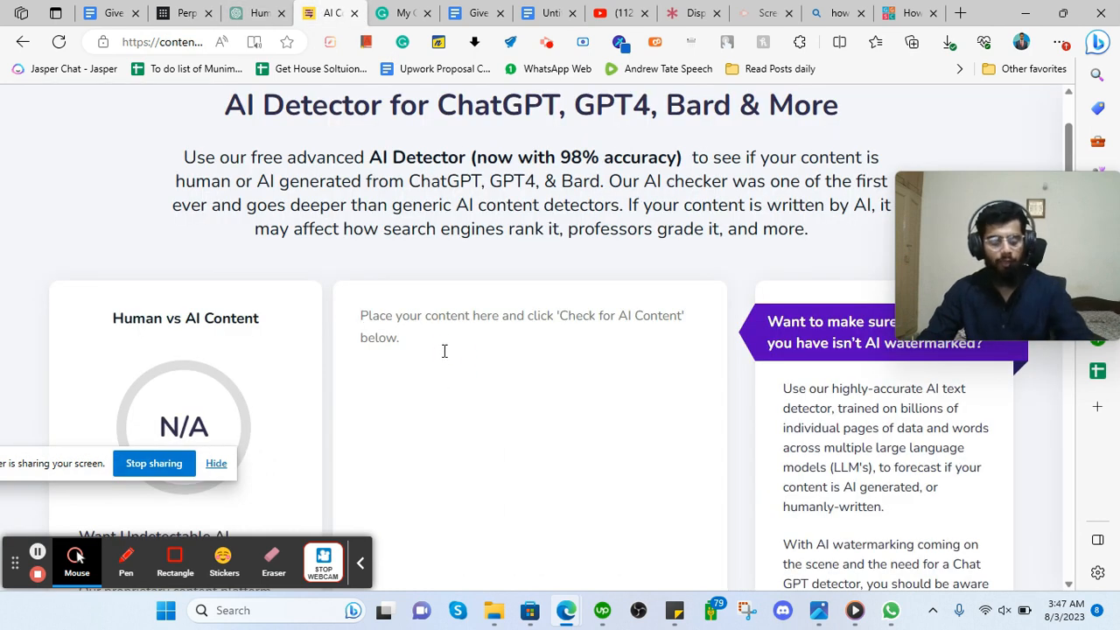
key(ctrl+v)
scroll(320, 300, down, 5)
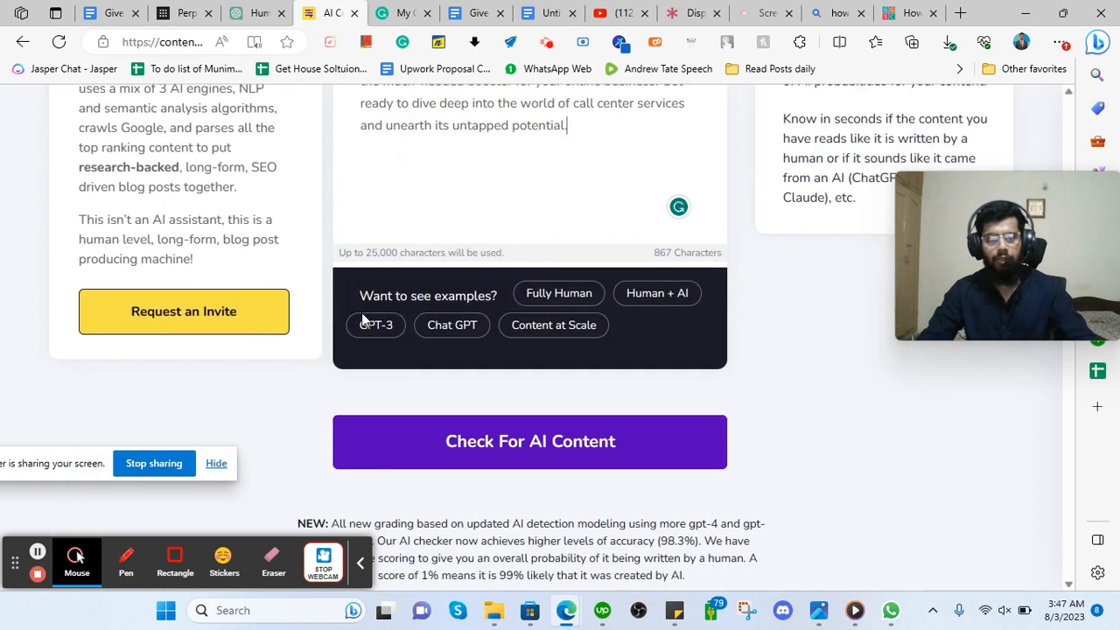
click(494, 445)
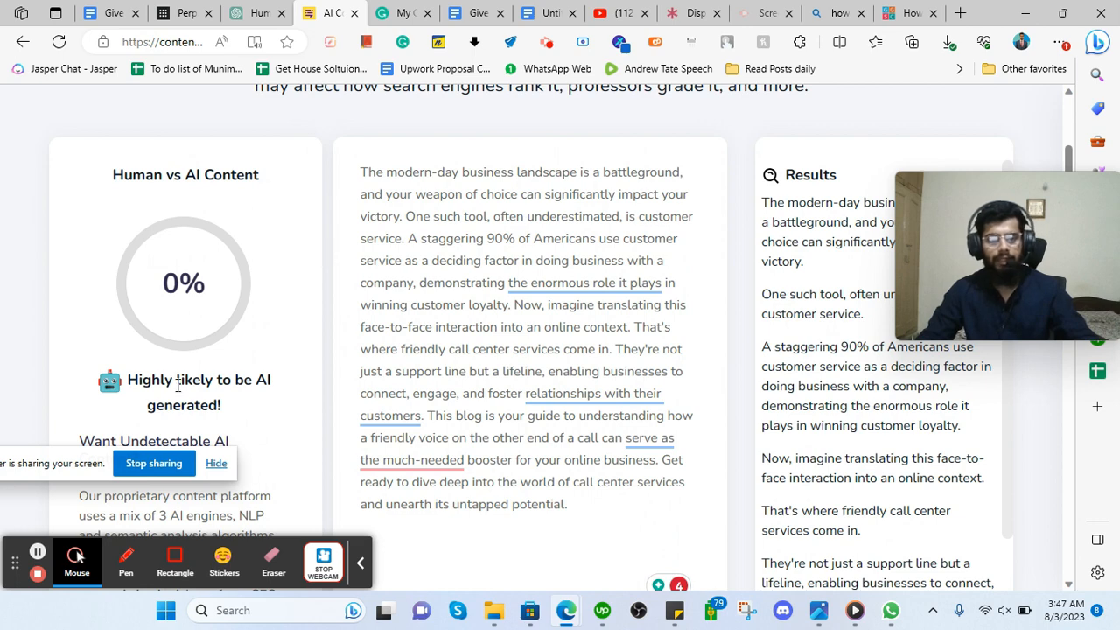
scroll(337, 355, down, 6)
scroll(282, 352, up, 3)
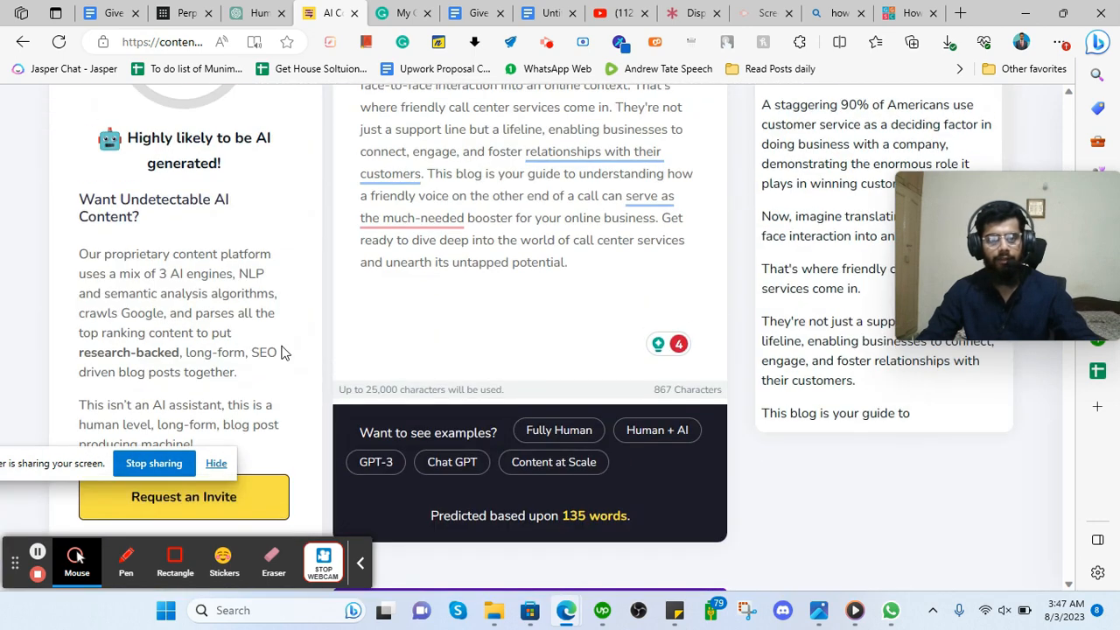
scroll(245, 351, up, 2)
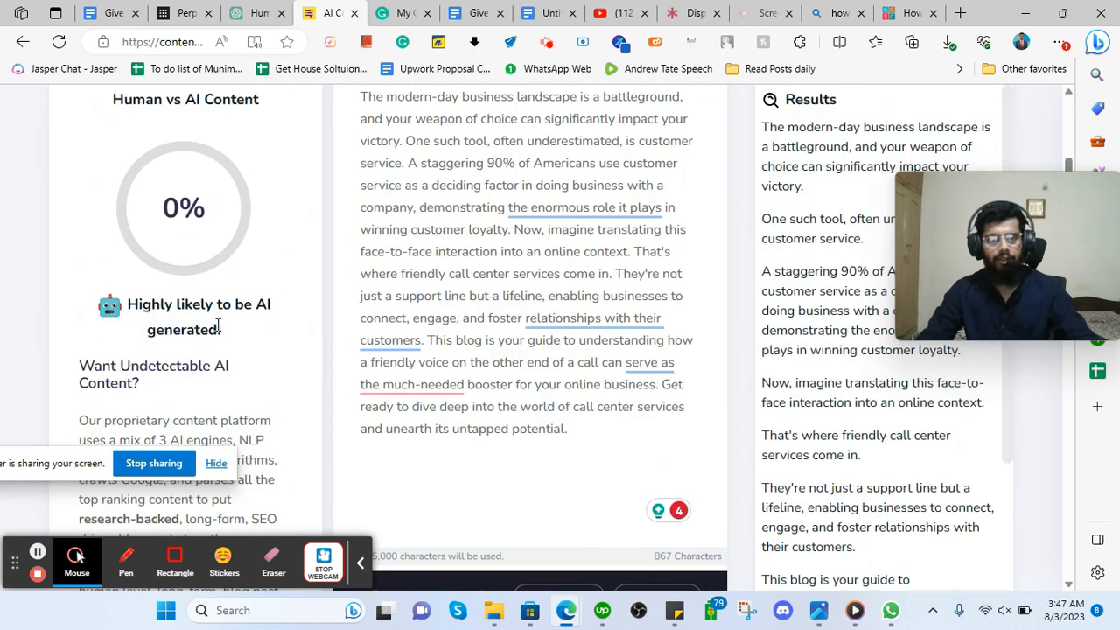
click(257, 13)
click(332, 116)
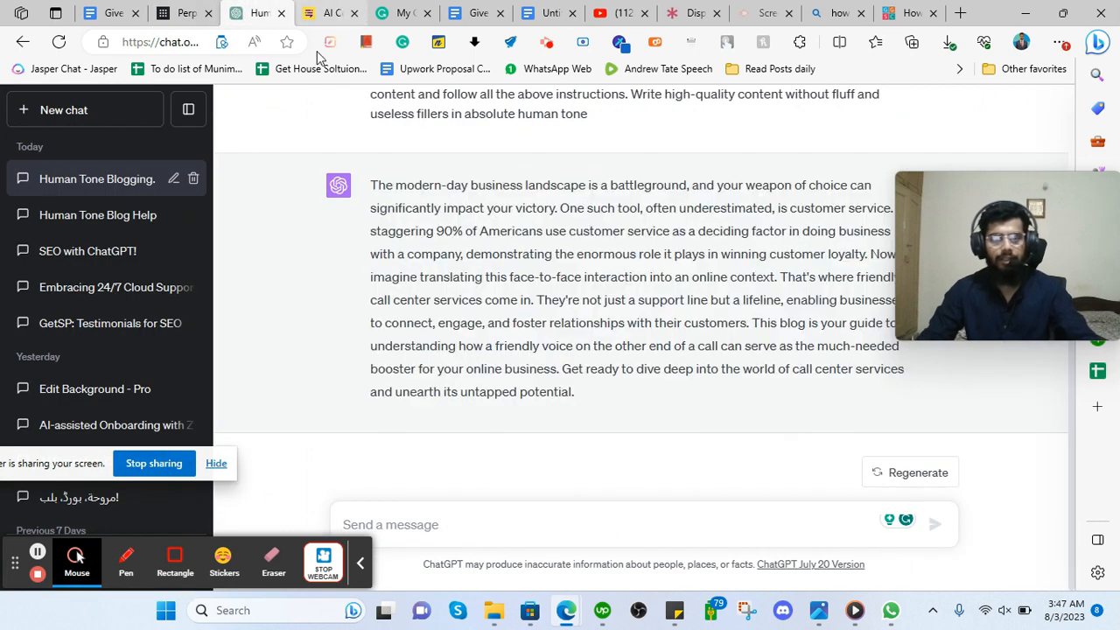
Ask ChatGPT to rewrite the above content in an absolute human tone.
click(448, 543)
text(rewrite the above content in abso)
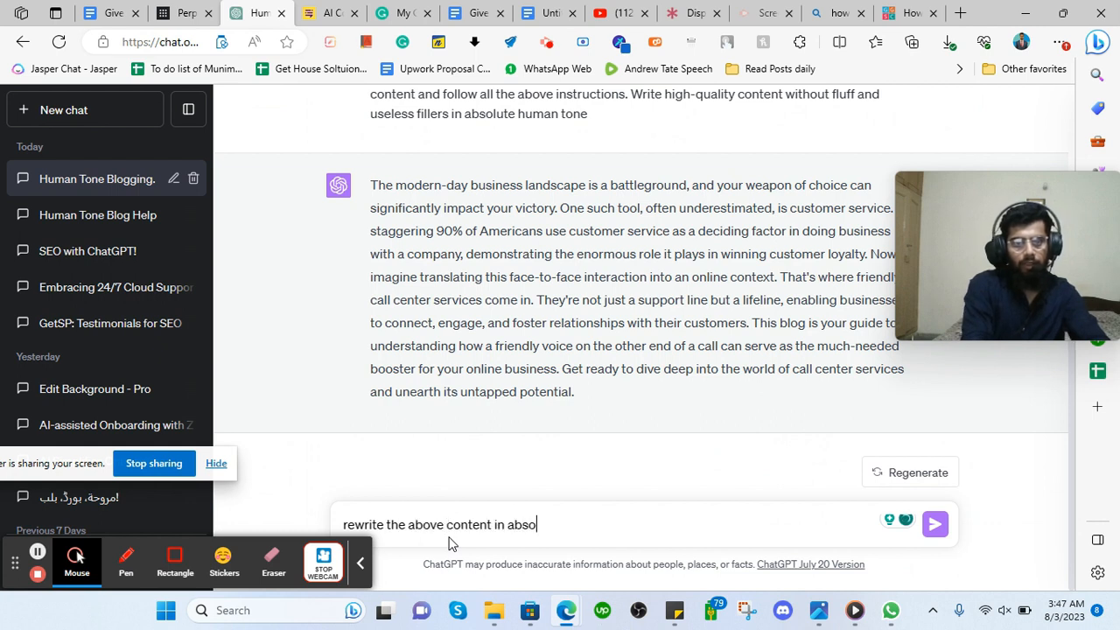
text(lute human toner)
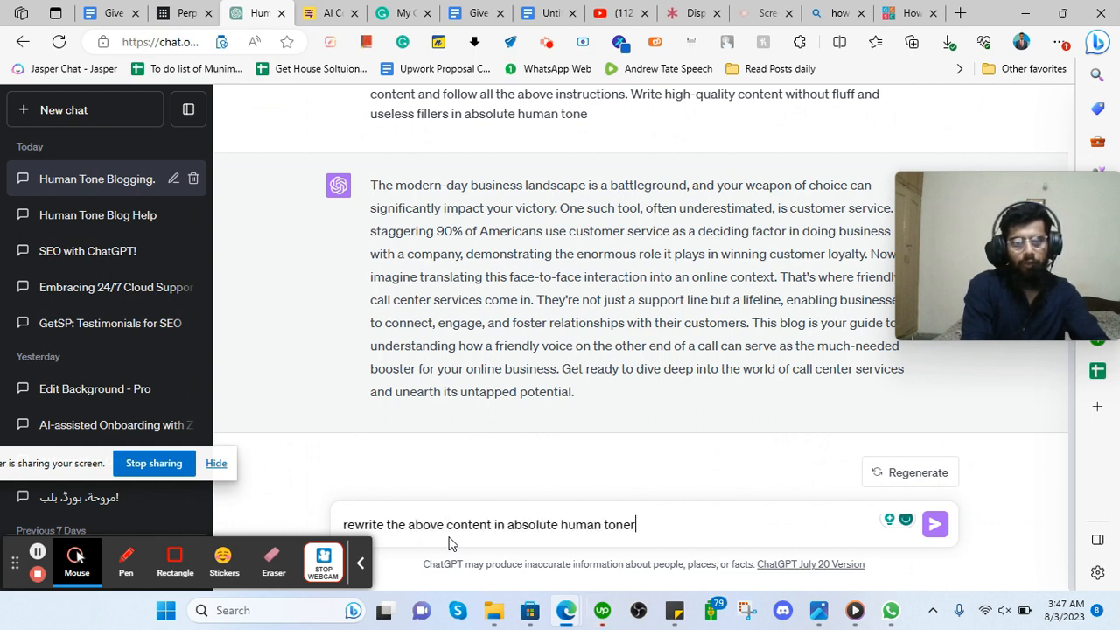
key(Return)
text(\)
key(BackSpace)
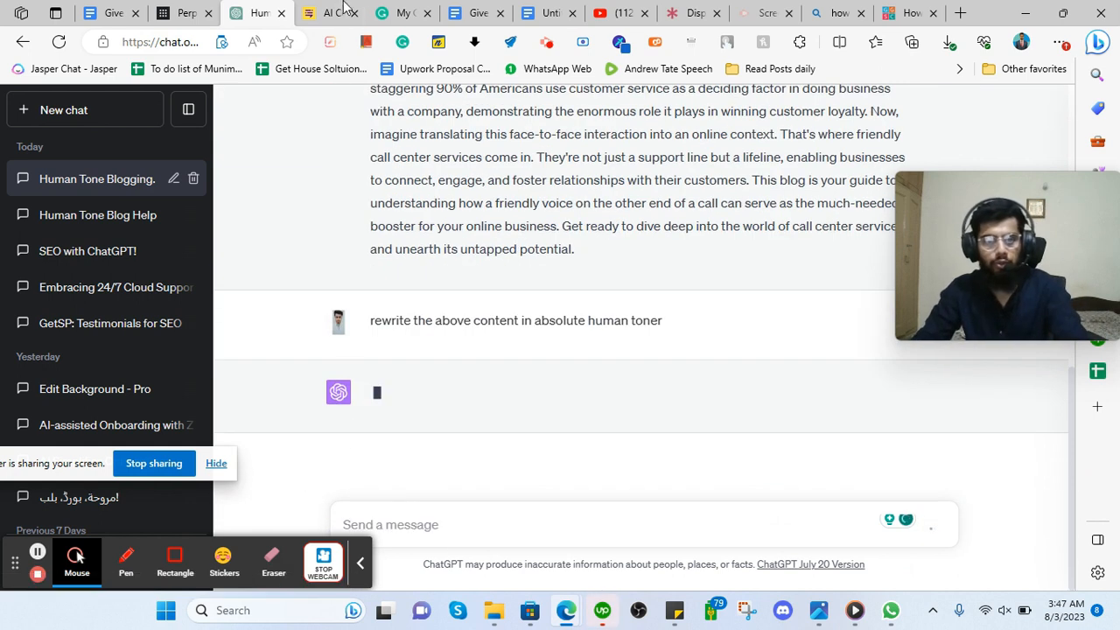
Once the 'Let's be honest' reply finishes, select it and bring up its copy menu.
click(328, 12)
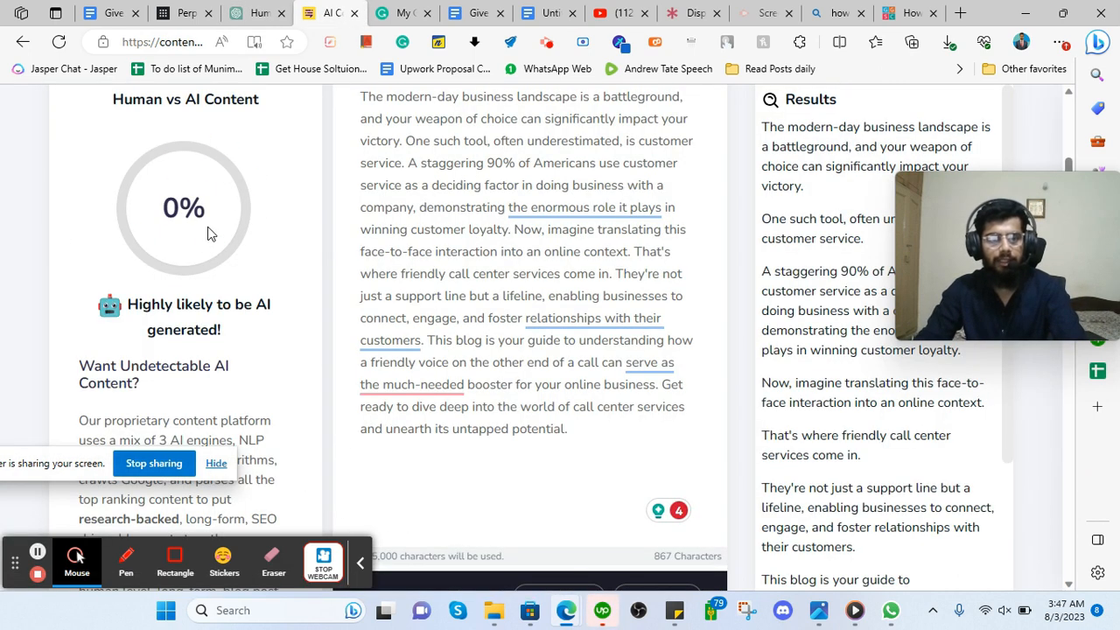
click(258, 12)
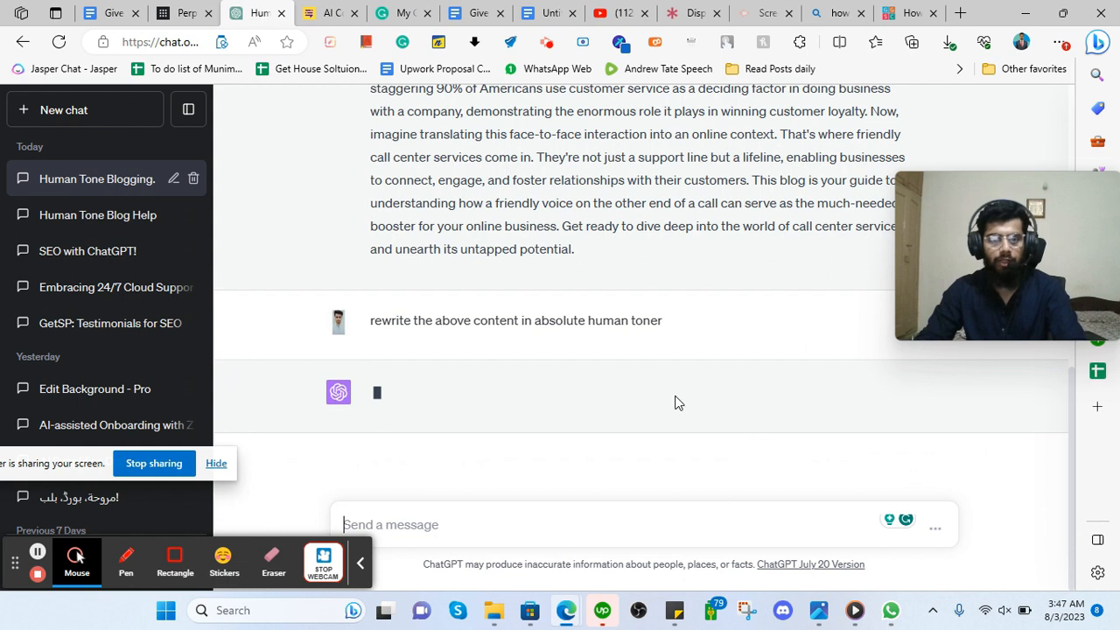
click(328, 12)
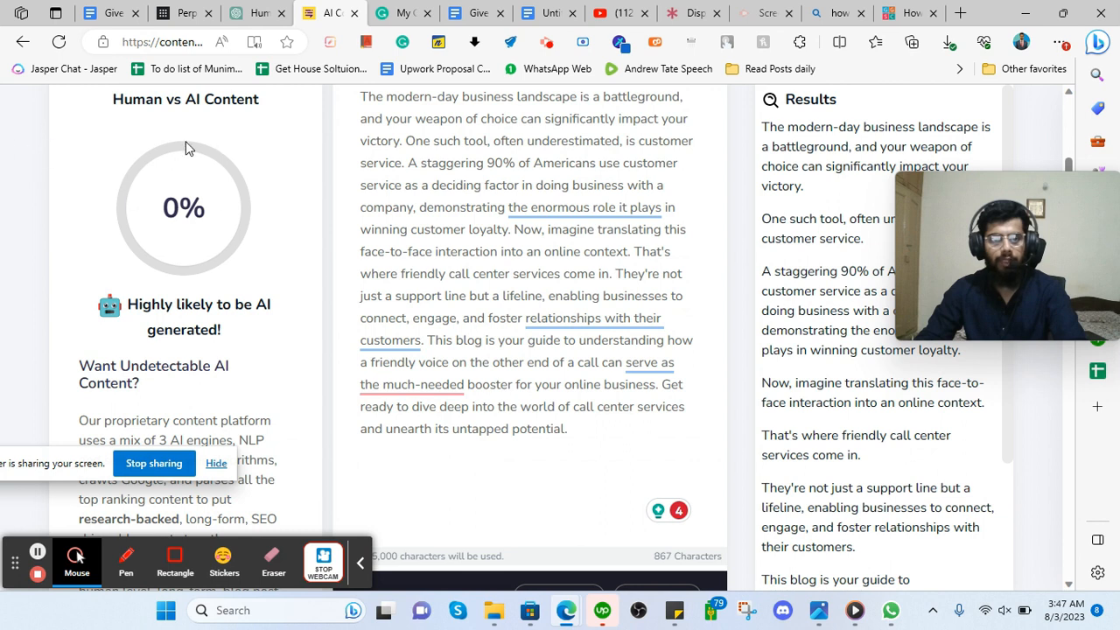
click(258, 13)
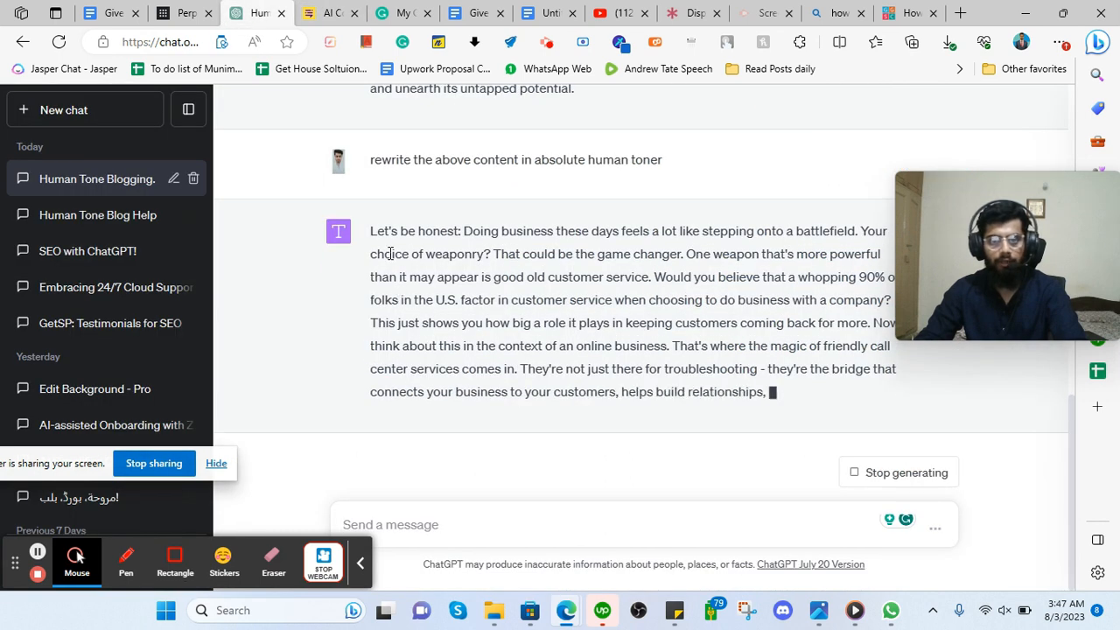
drag(373, 208, 825, 394)
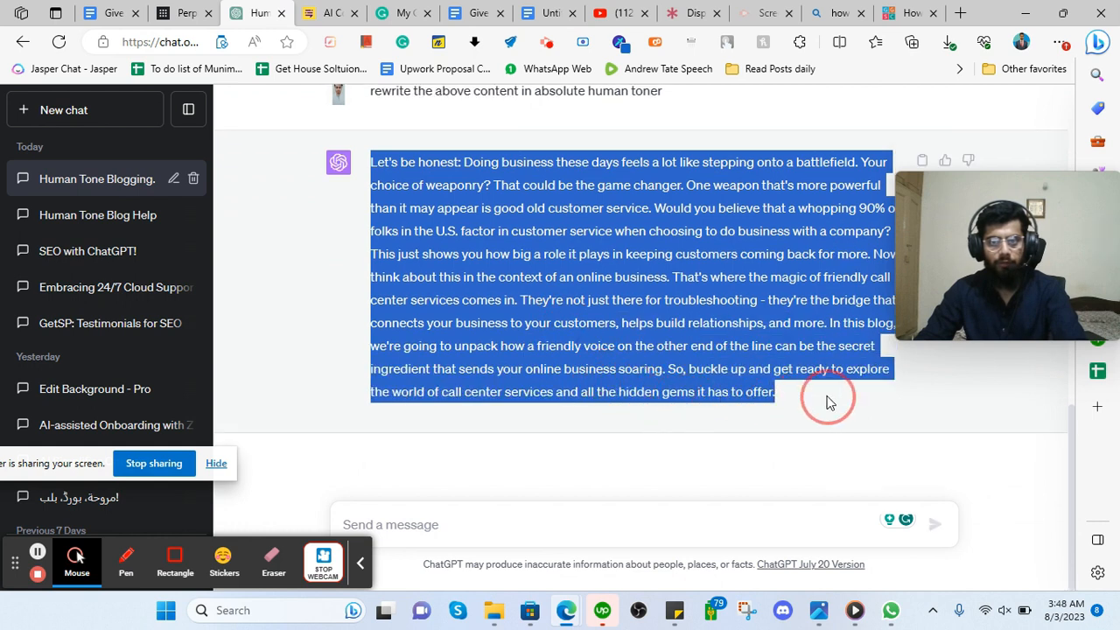
right_click(520, 224)
Replace the detector text with the 'Let's be honest' rewrite and recheck it, scoring 24% human.
click(563, 241)
key(ctrl+Tab)
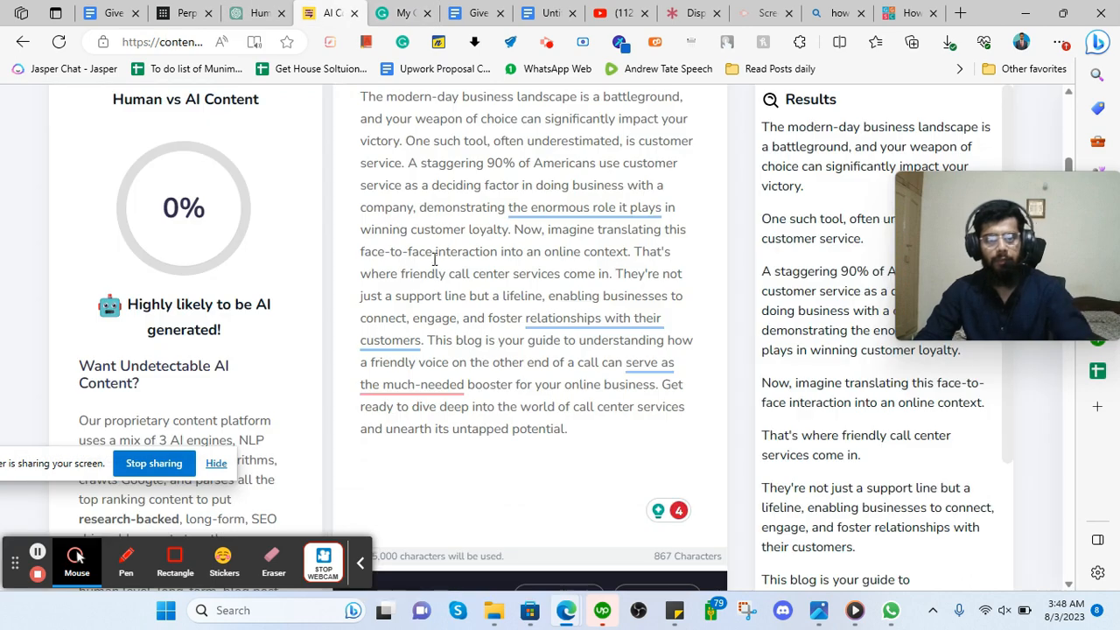
key(ctrl+a)
key(ctrl+v)
scroll(350, 297, down, 5)
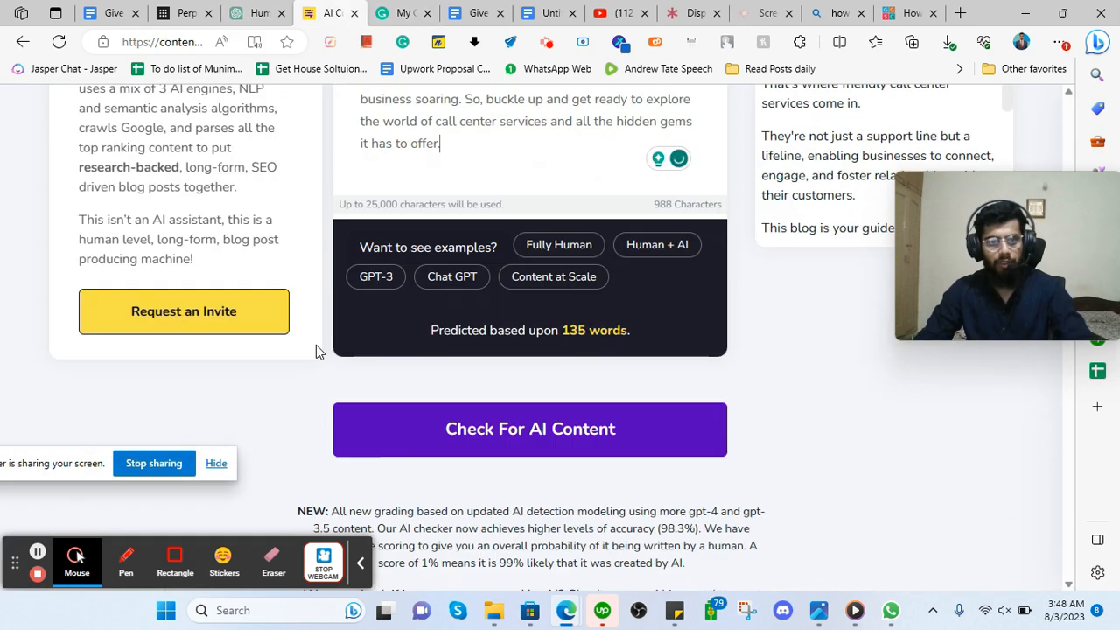
click(442, 346)
scroll(344, 308, up, 5)
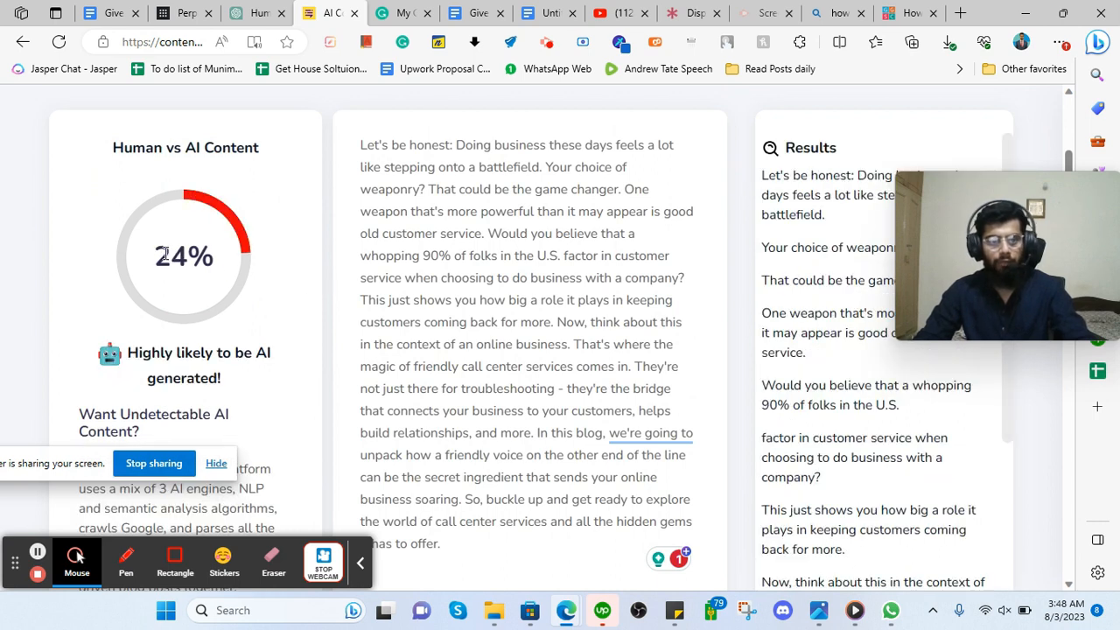
click(254, 12)
click(447, 516)
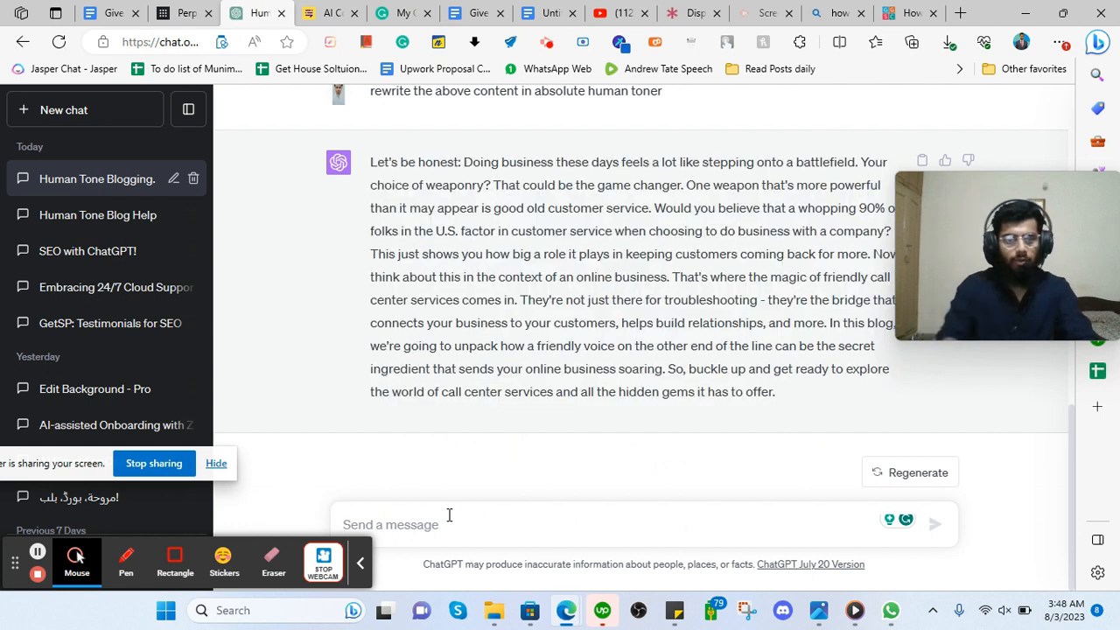
Ask ChatGPT to rewrite the above again in a human tone that won't read as AI.
text(rewrite the above content again in absolute human tone which is not likel)
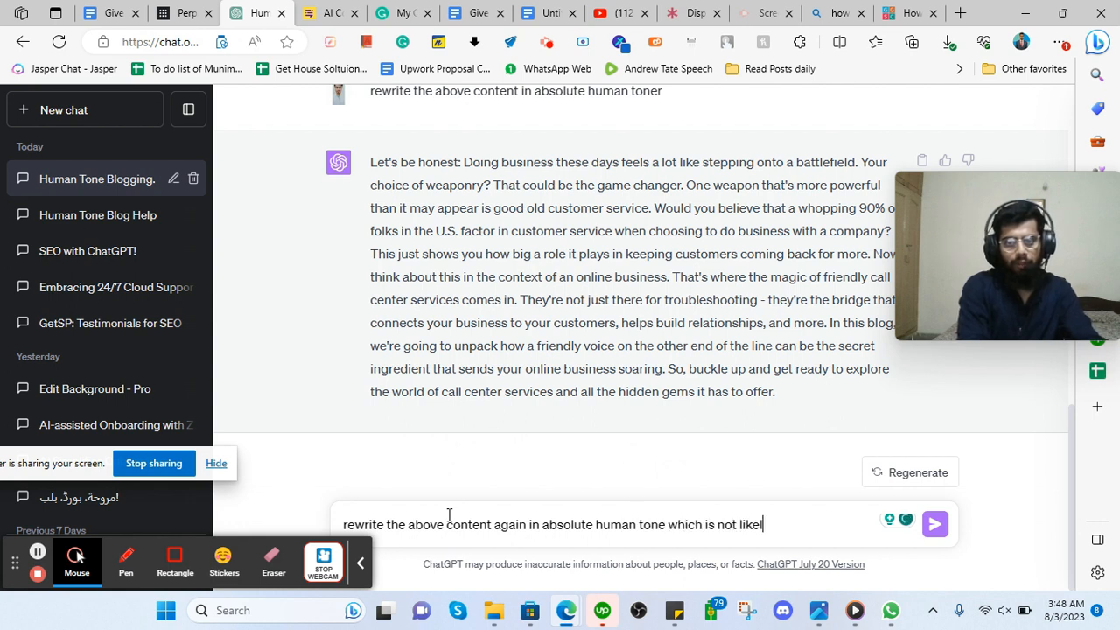
text(be ai. w)
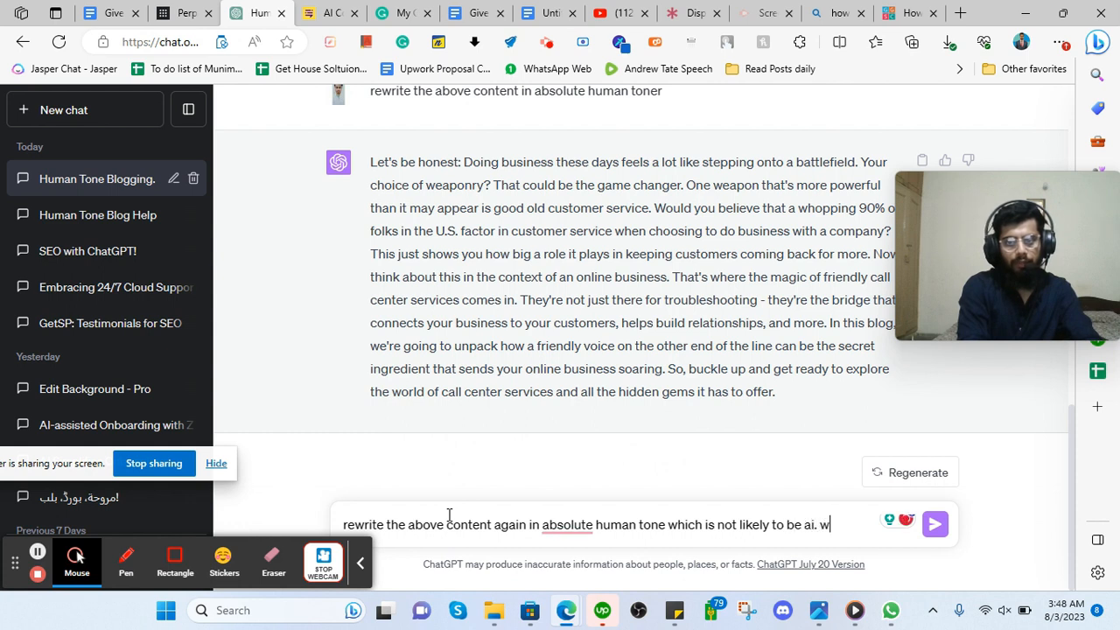
text(rite in human)
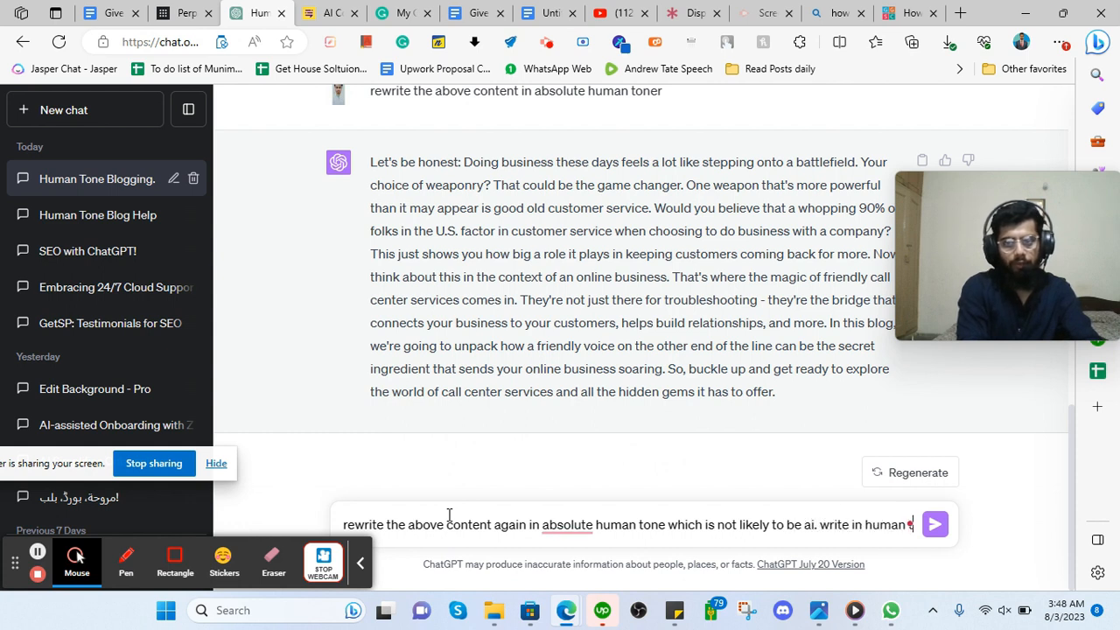
text( tone)
key(Return)
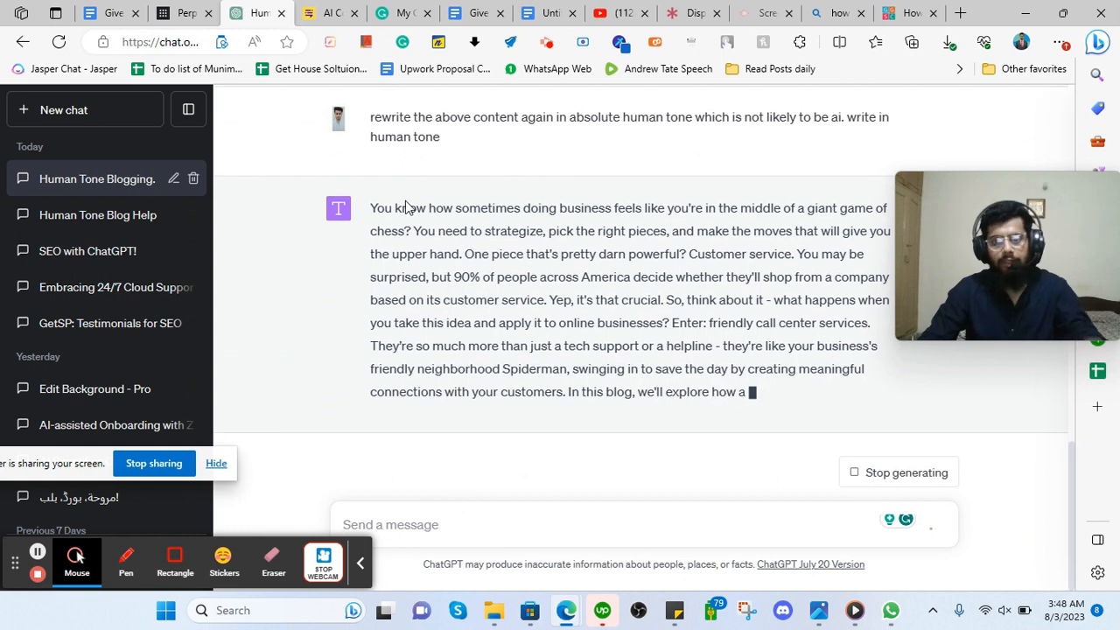
Select the chess-opening rewrite and select all the old text in the detector box.
drag(370, 207, 910, 399)
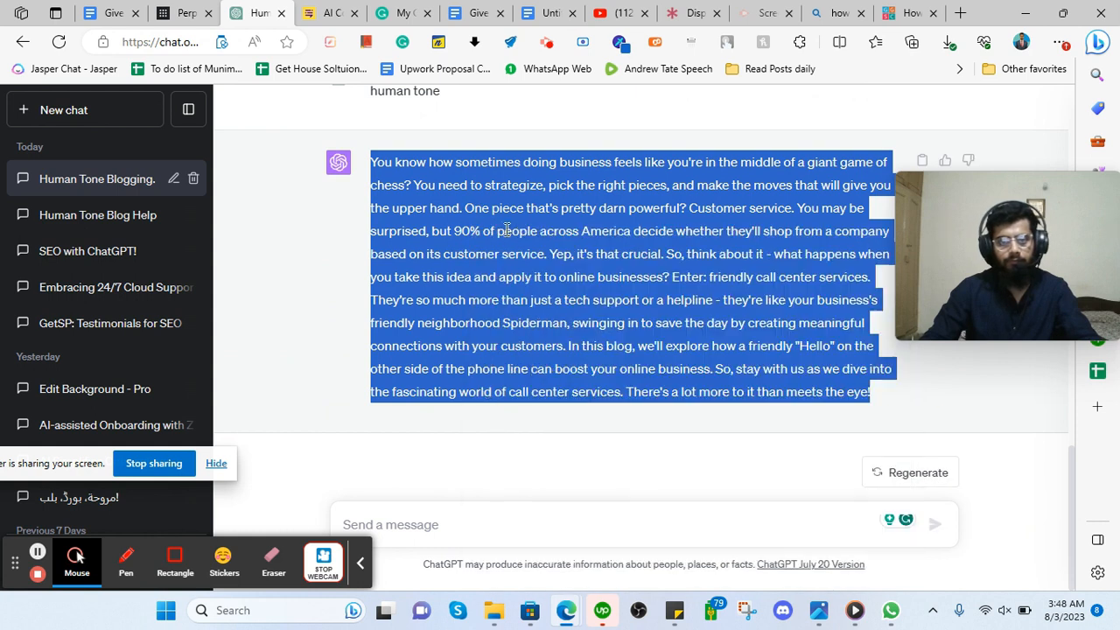
click(339, 8)
click(463, 281)
key(ctrl+a)
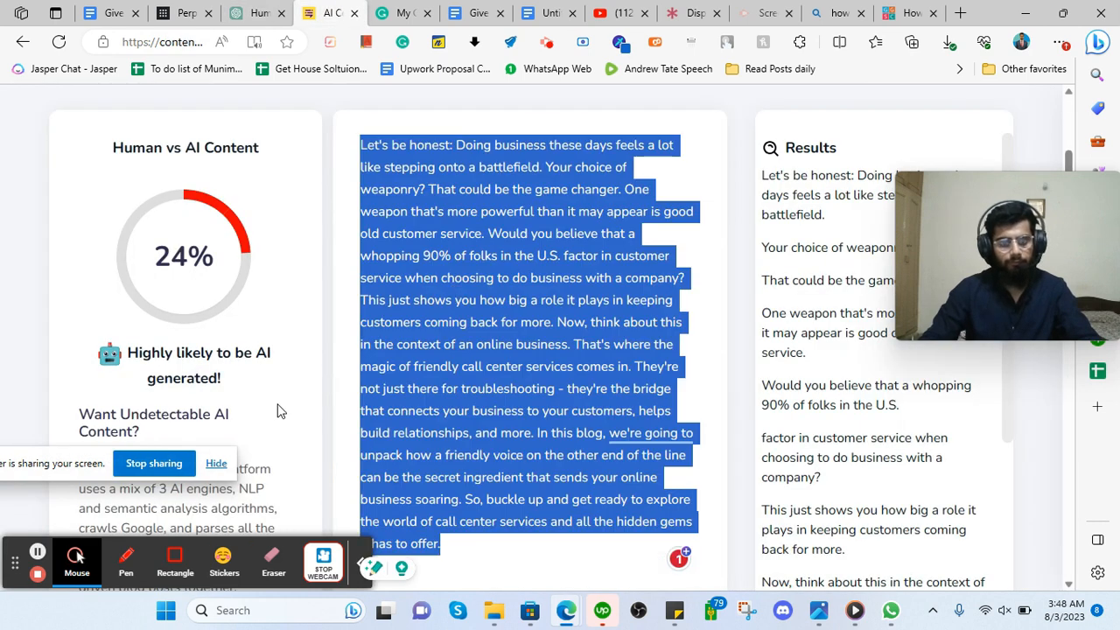
Paste the chess-opening rewrite into the detector and check it, now rated 100% human.
key(ctrl+v)
scroll(425, 406, down, 5)
click(425, 406)
scroll(310, 370, up, 3)
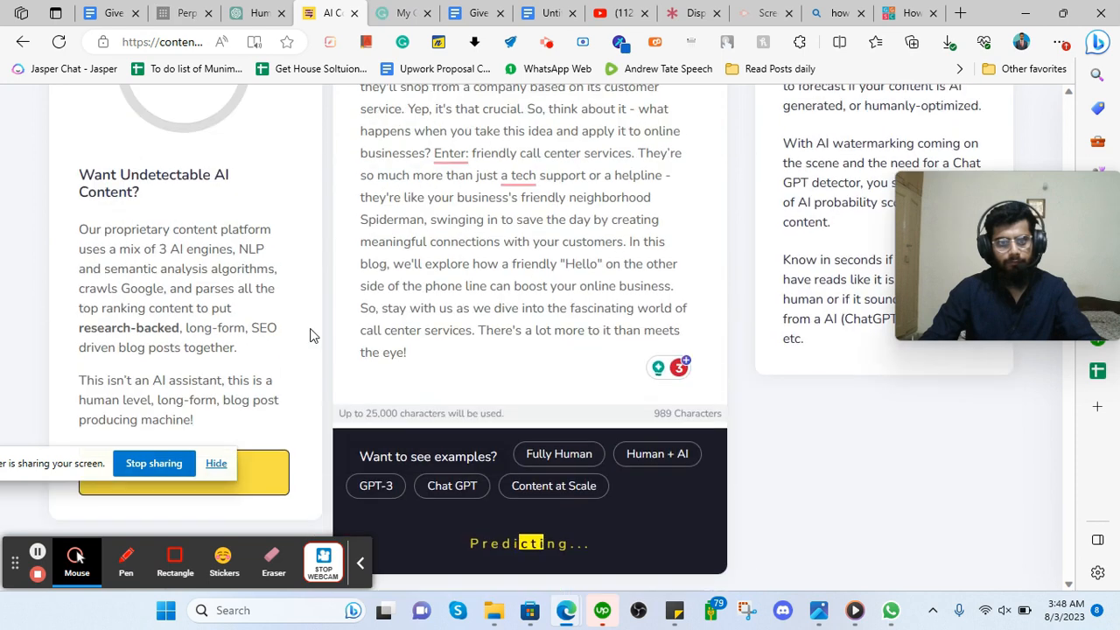
scroll(315, 315, up, 3)
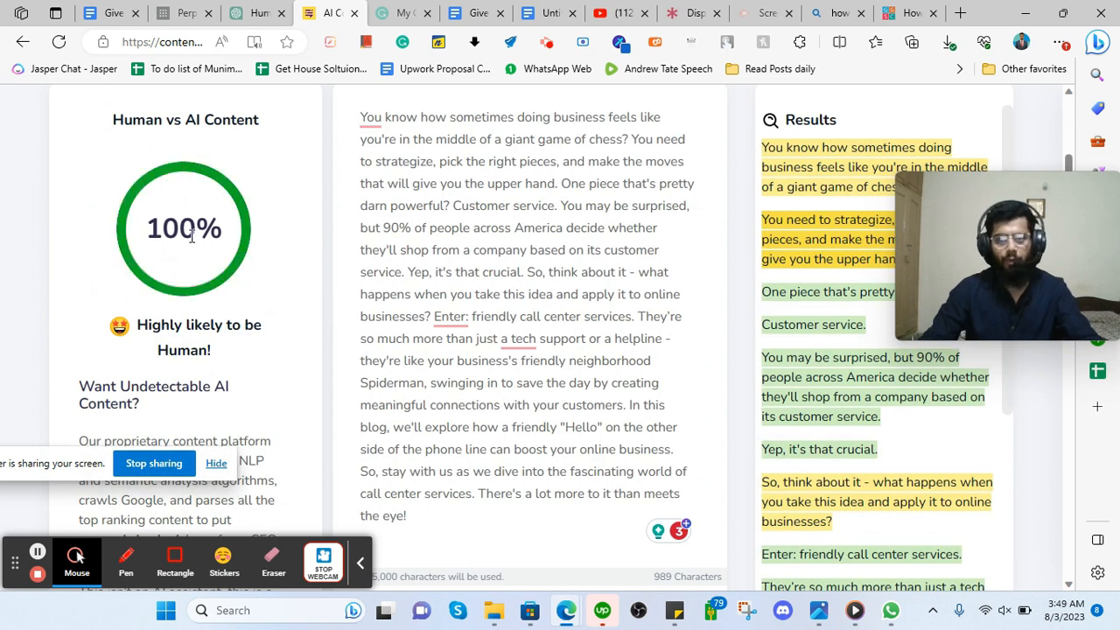
click(260, 10)
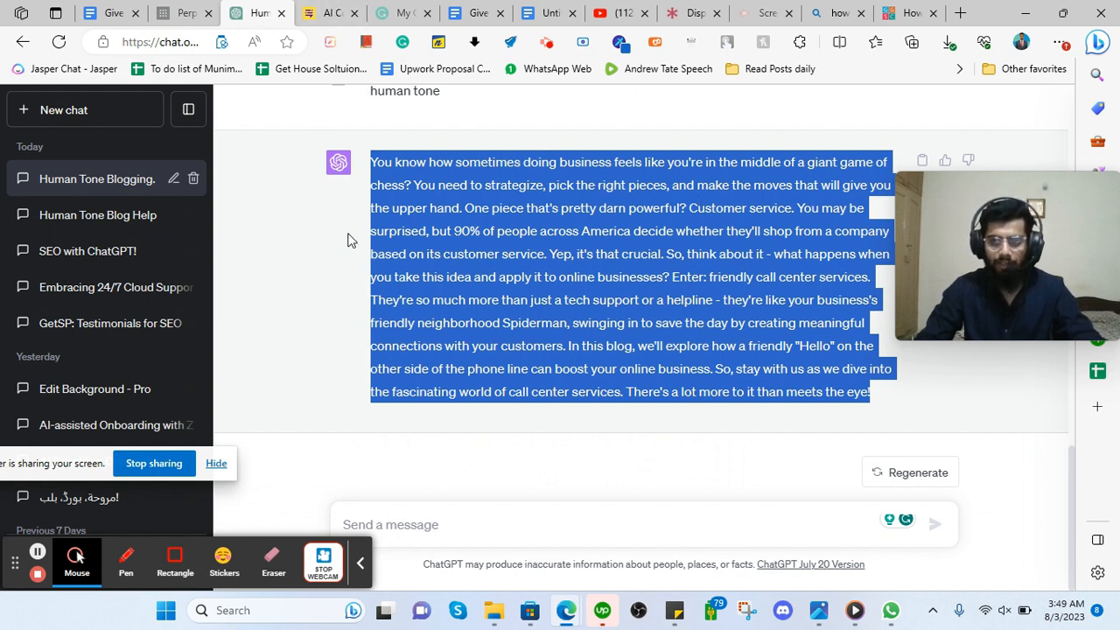
click(329, 10)
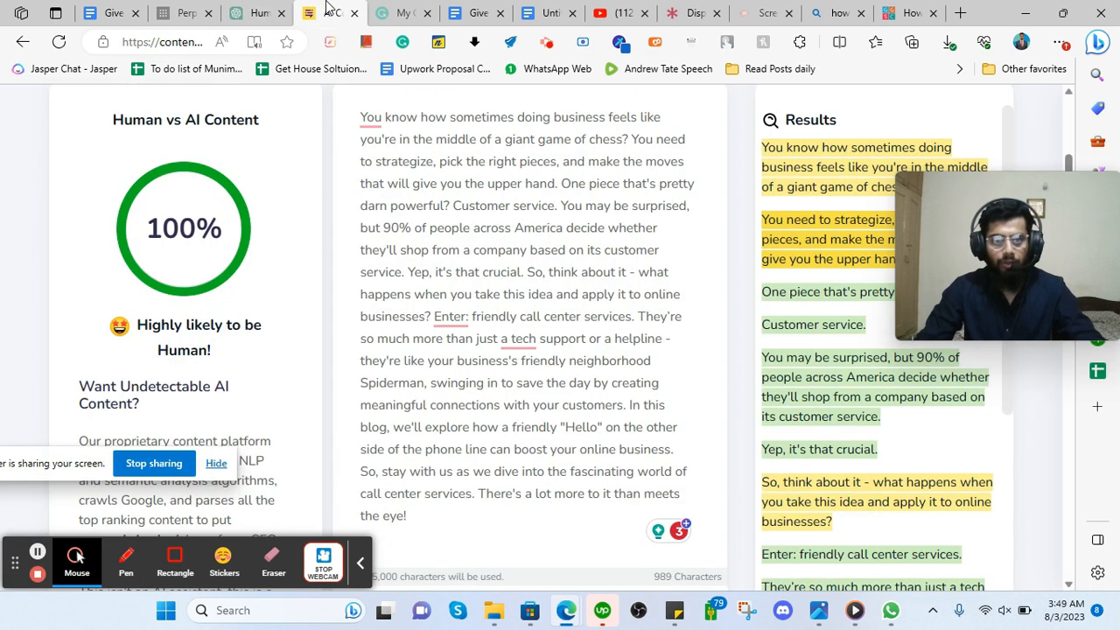
Paste the blog intro into a new Grammarly document and skip the writing goals.
click(404, 15)
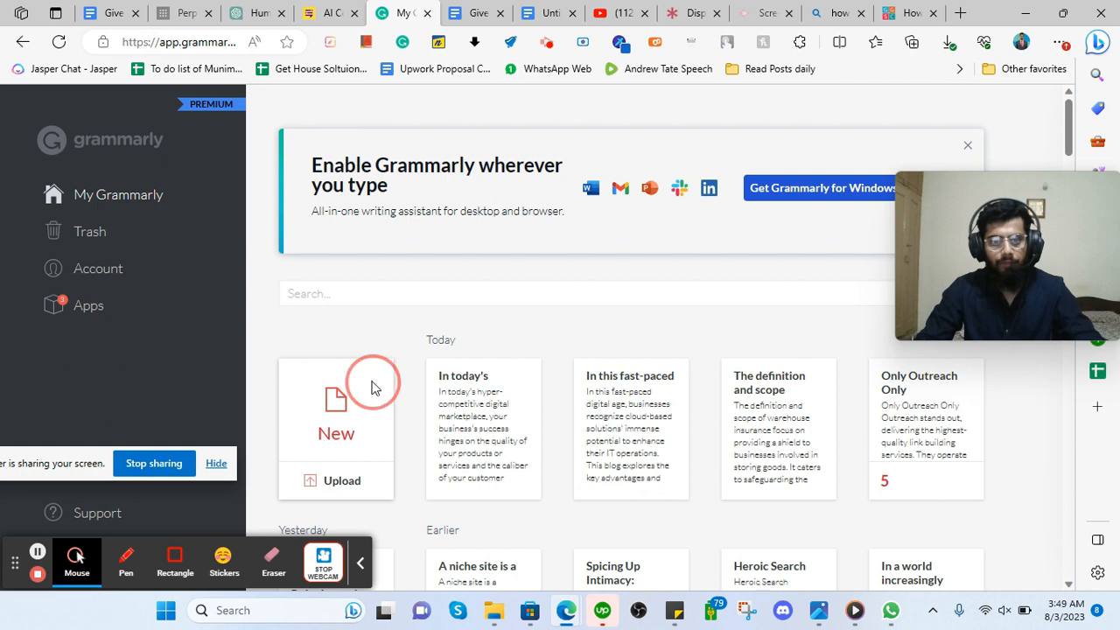
click(371, 387)
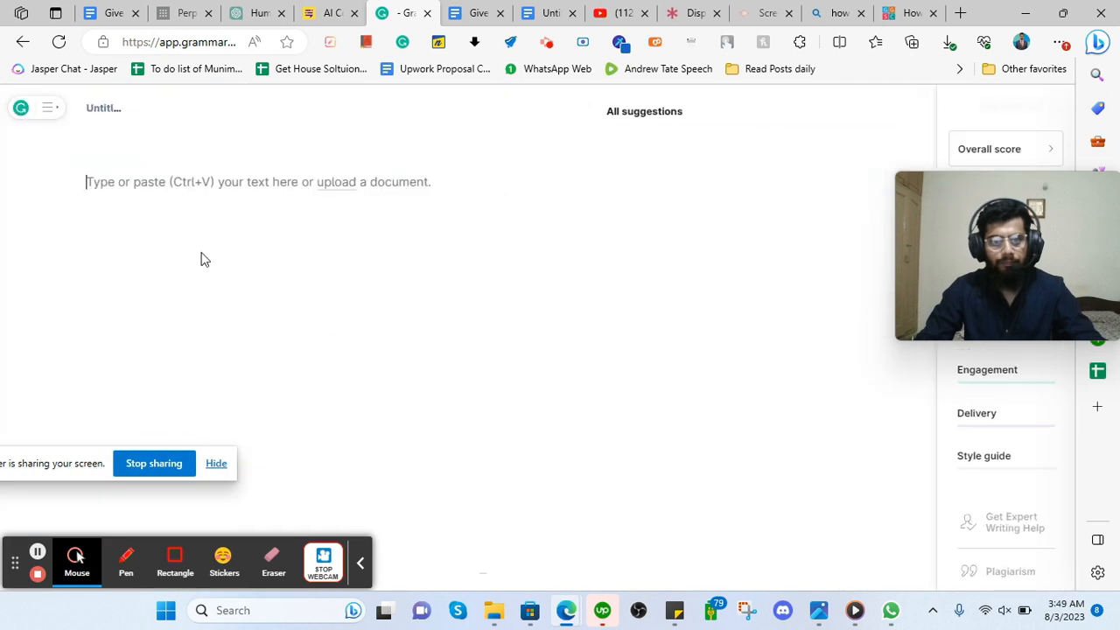
key(ctrl+v)
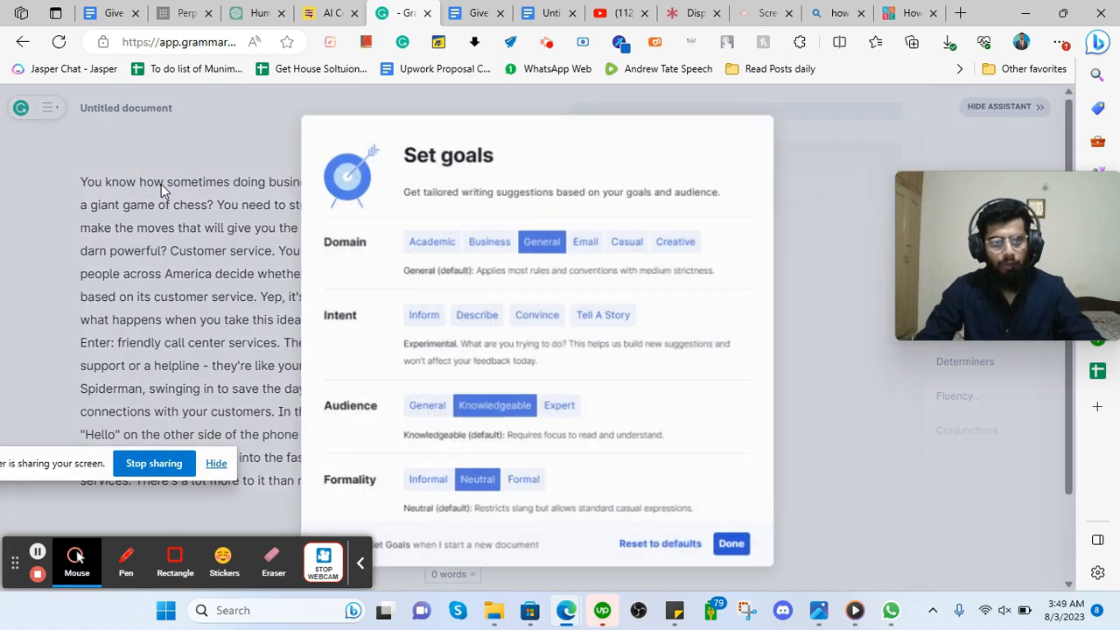
click(735, 546)
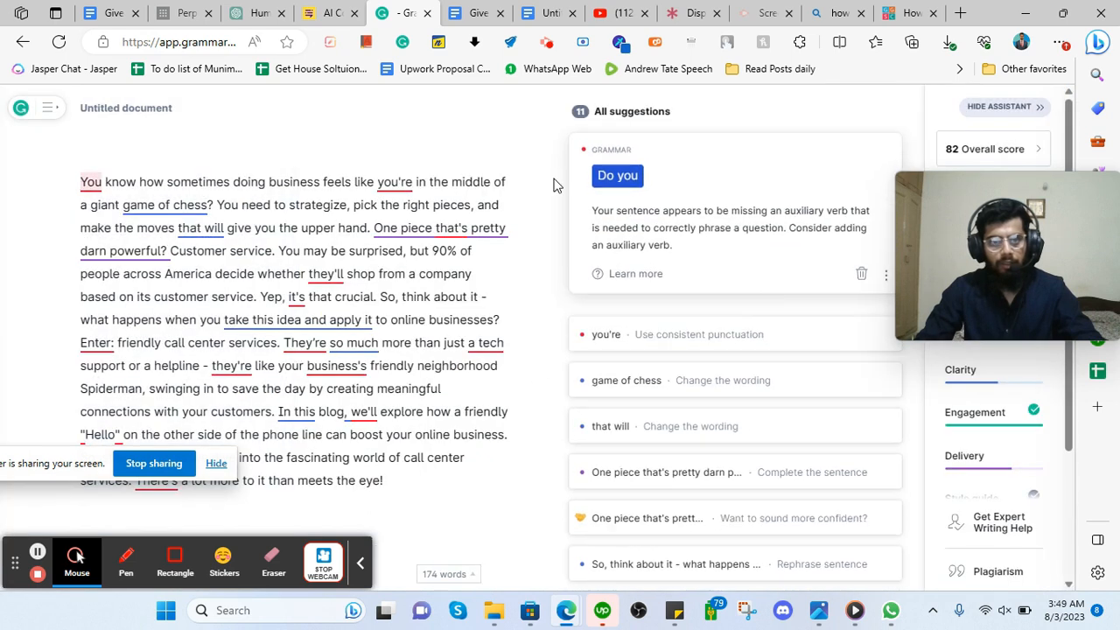
Accept fixes: open with 'Do you', drop 'the middle of', 'that will' to 'to', shorten 'take this idea'.
click(619, 179)
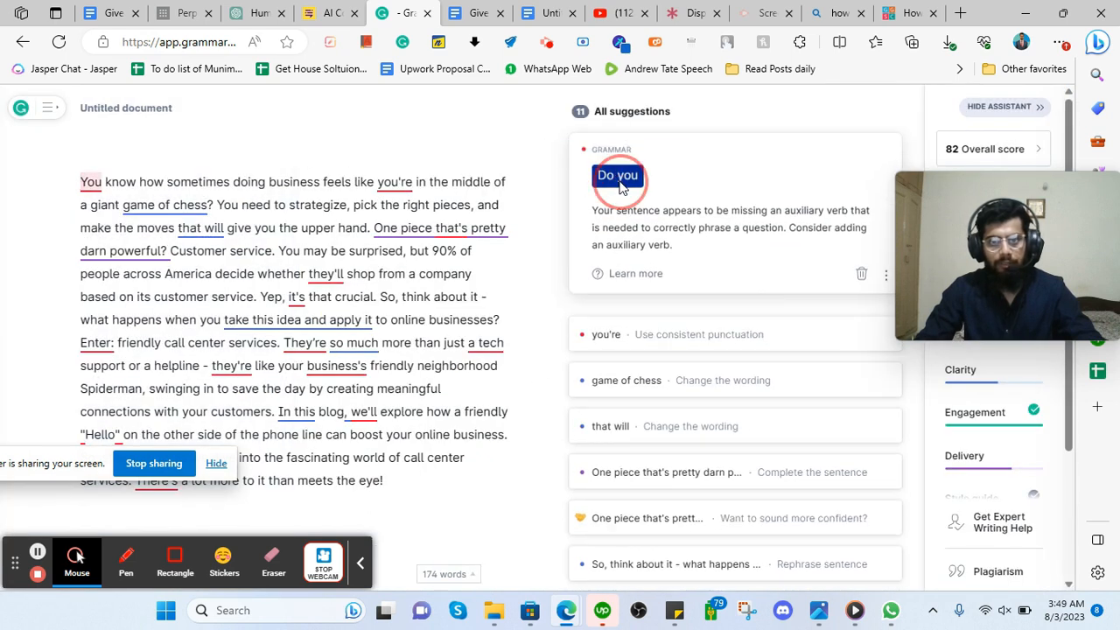
click(645, 428)
click(645, 177)
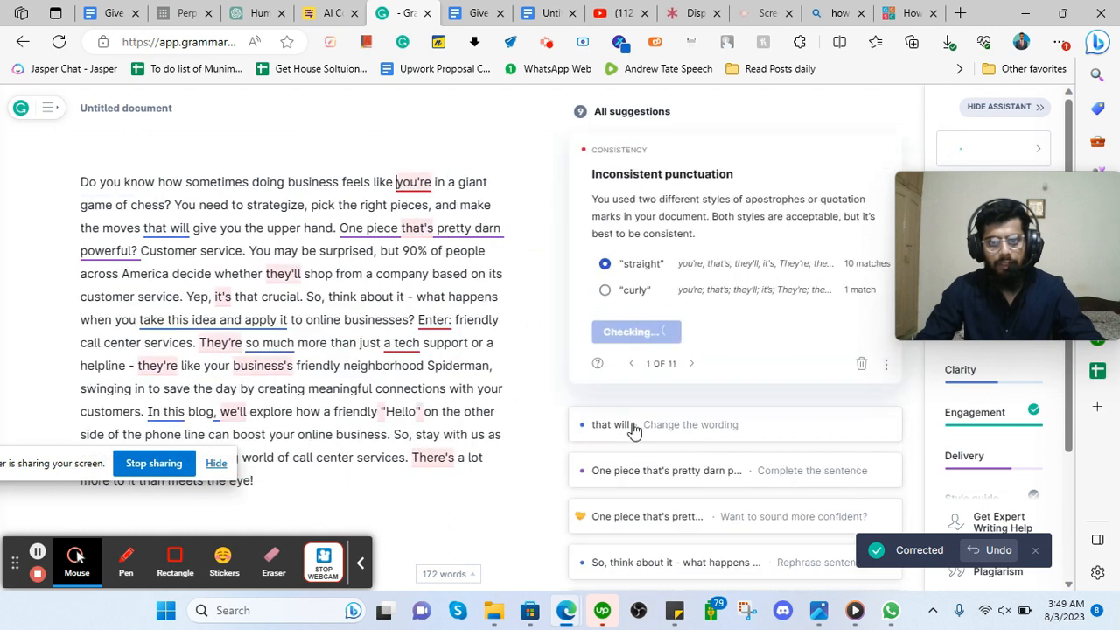
click(633, 429)
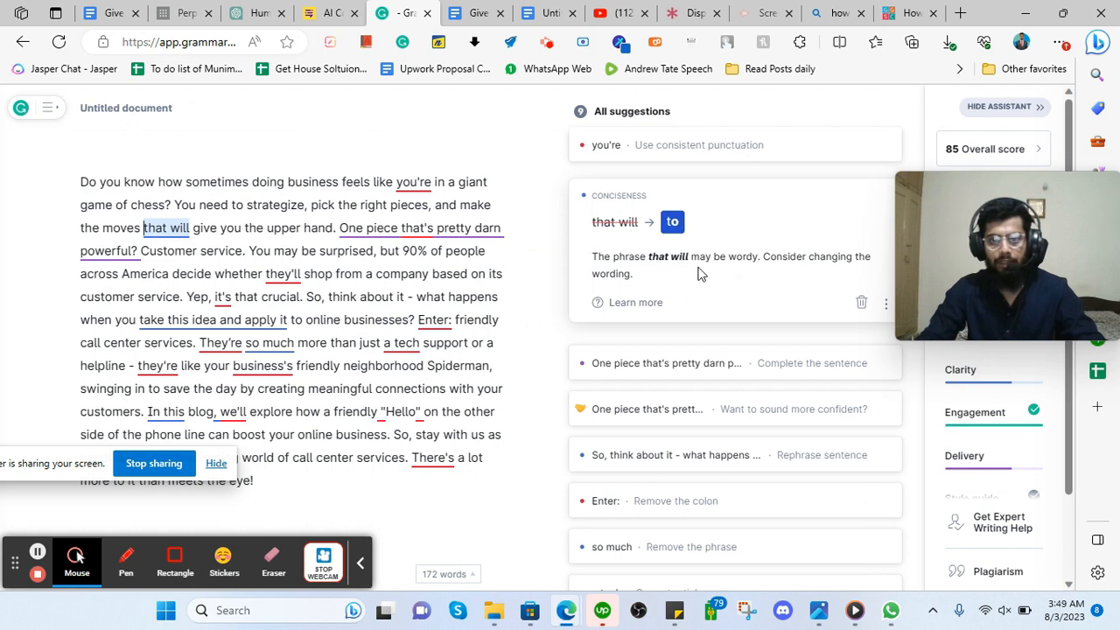
click(671, 224)
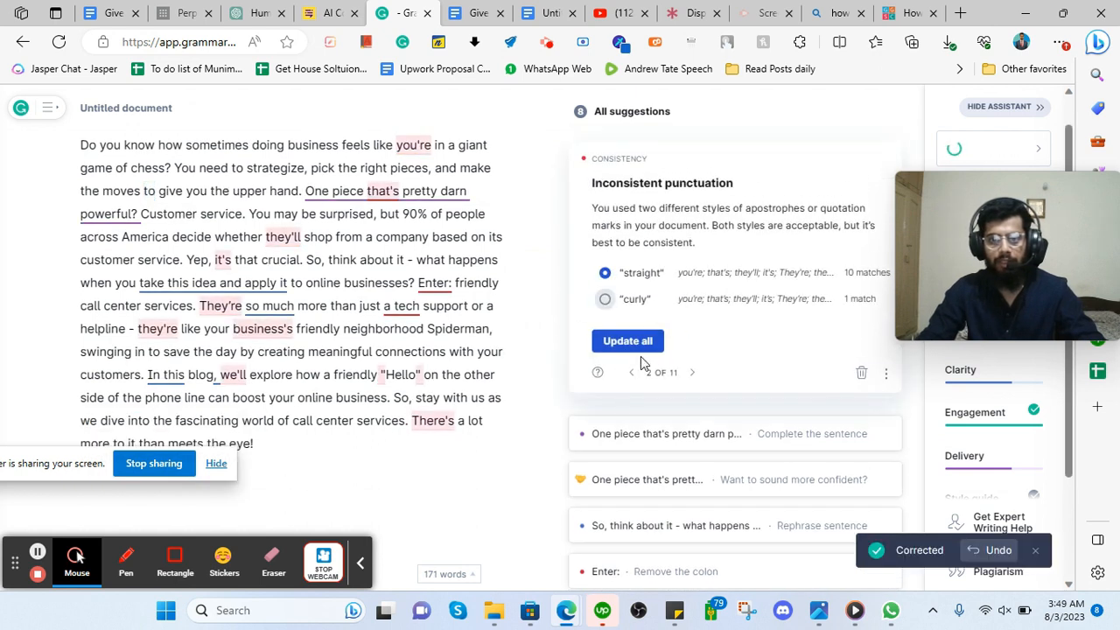
click(619, 445)
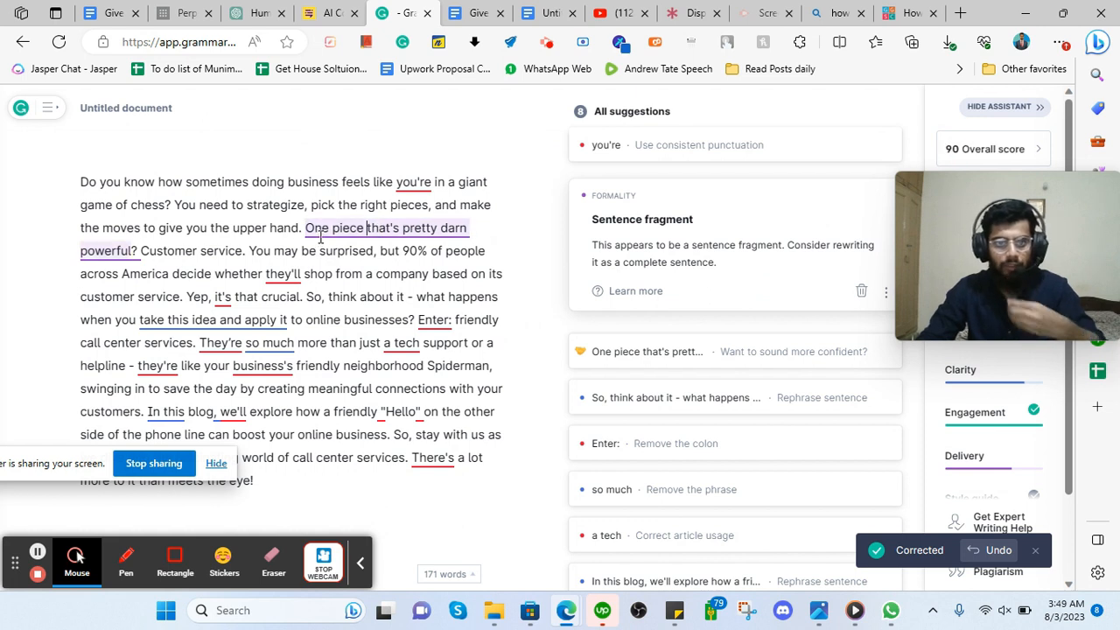
click(584, 399)
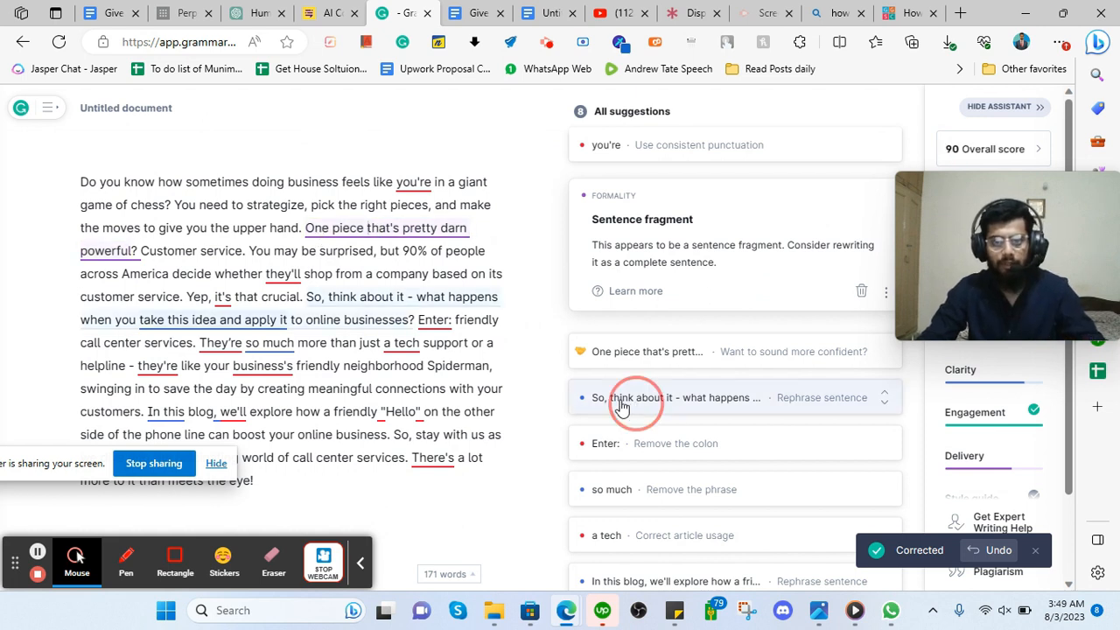
click(646, 382)
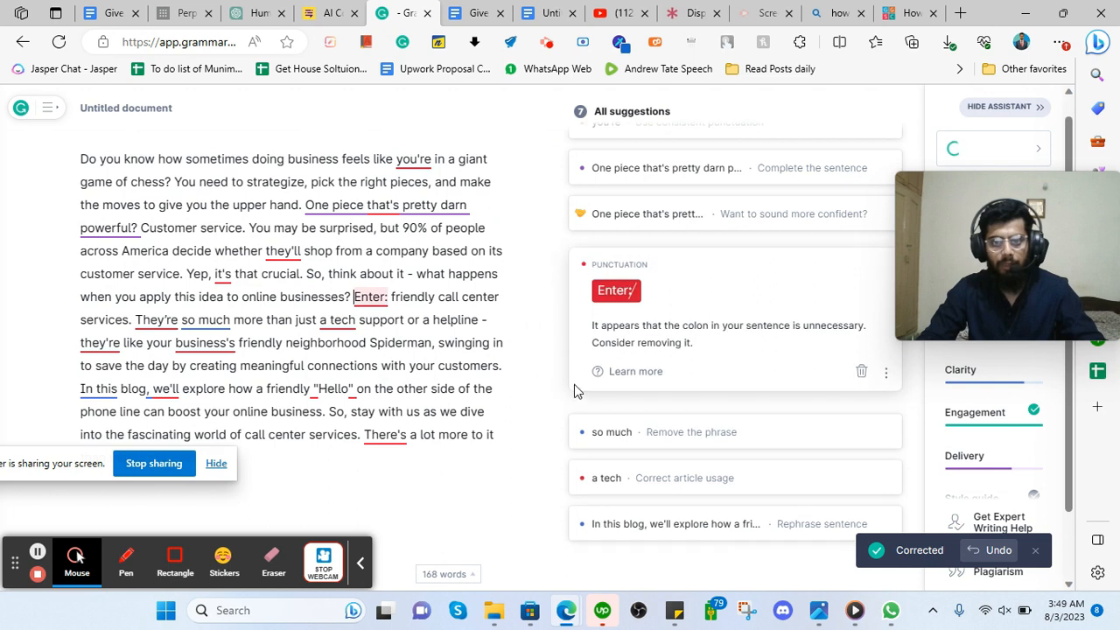
Remove the colon after 'Enter', drop 'so much', and rephrase to 'One piece that's pretty powerful.'.
click(623, 293)
click(645, 451)
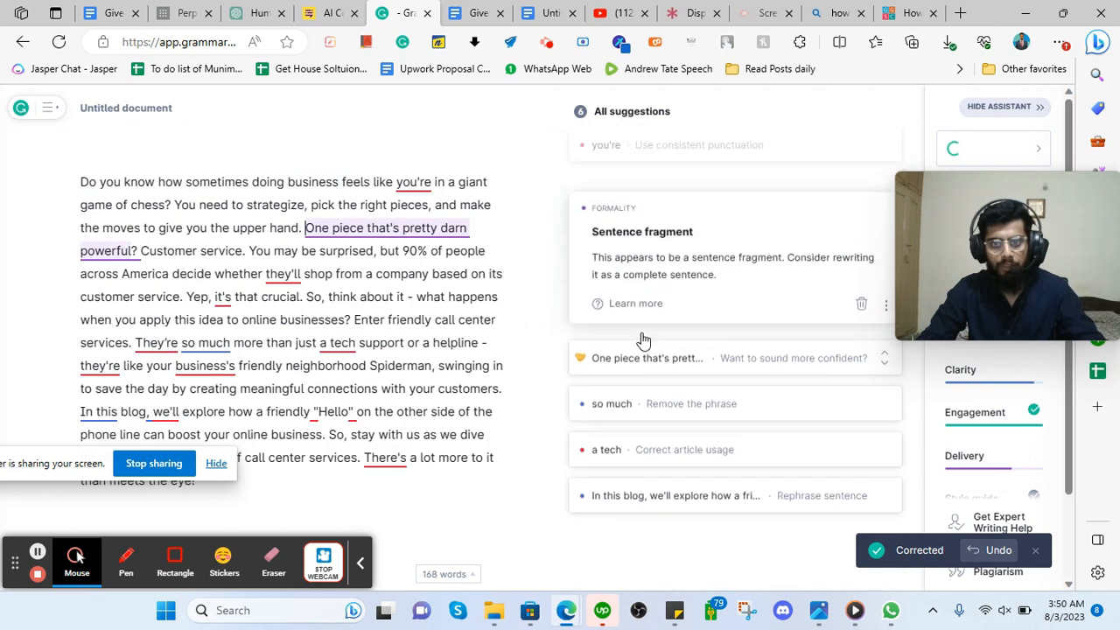
click(629, 409)
click(617, 337)
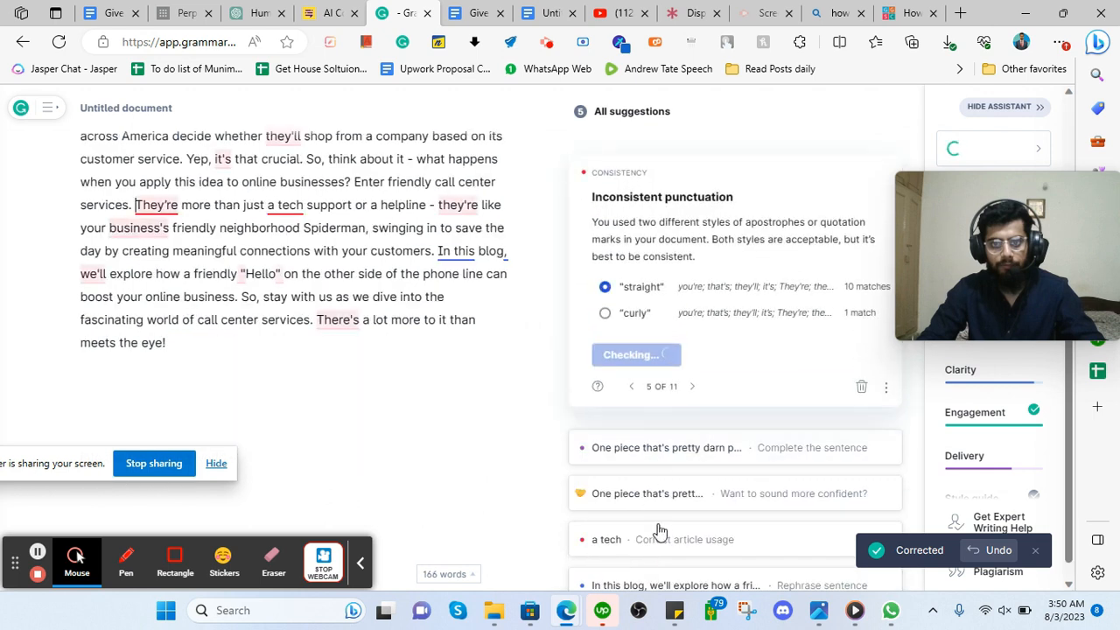
click(645, 496)
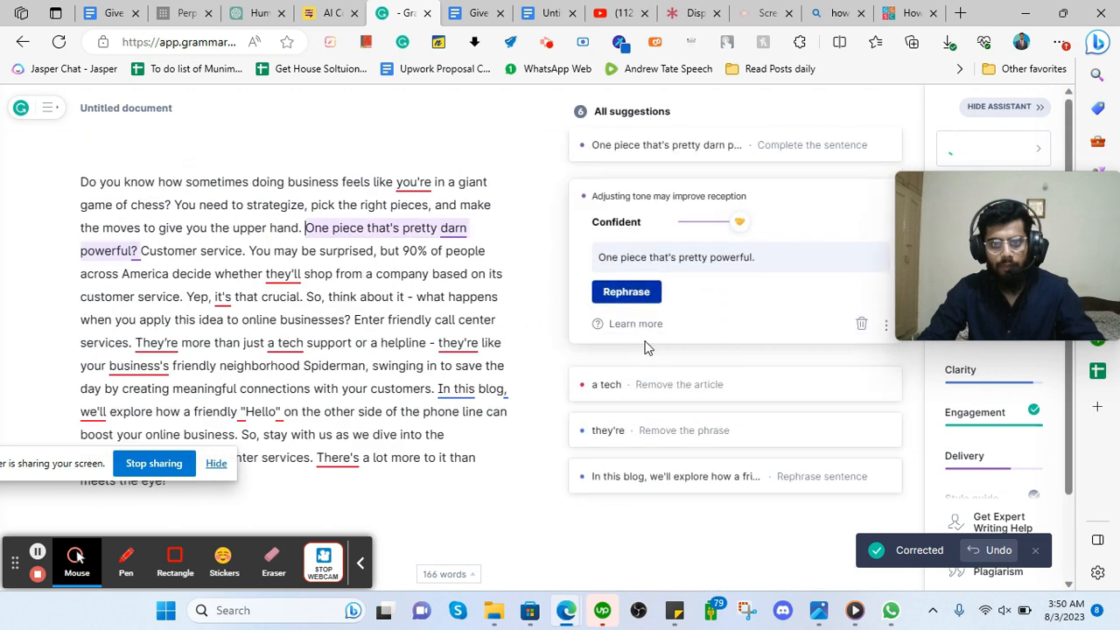
click(627, 294)
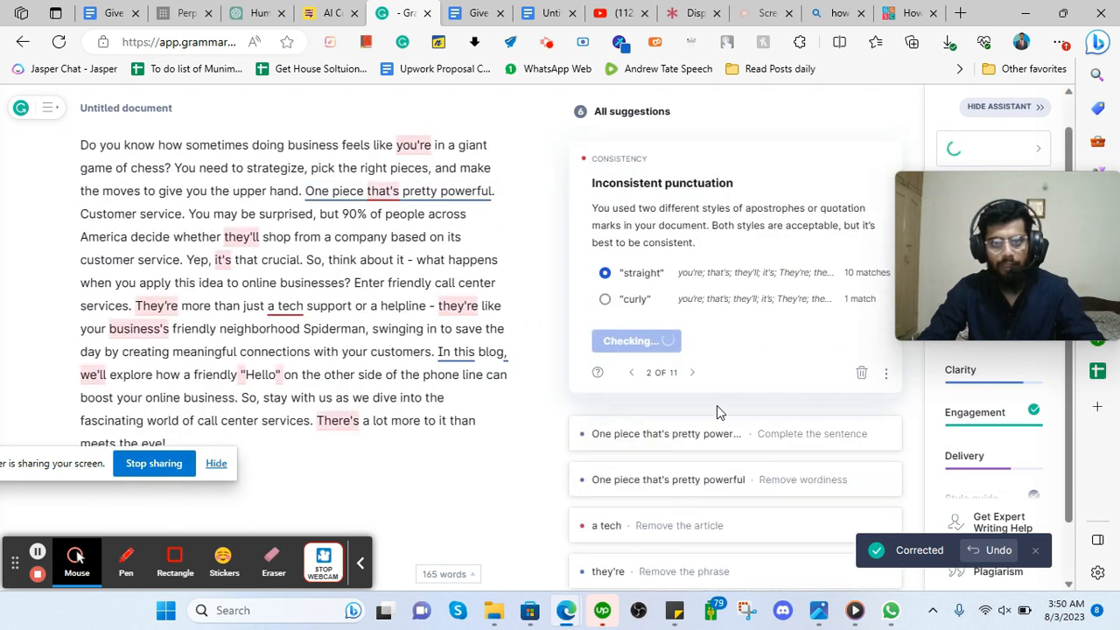
Review the polished intro, scoring 94 overall, and select all of it for Google Docs.
scroll(210, 235, up, 2)
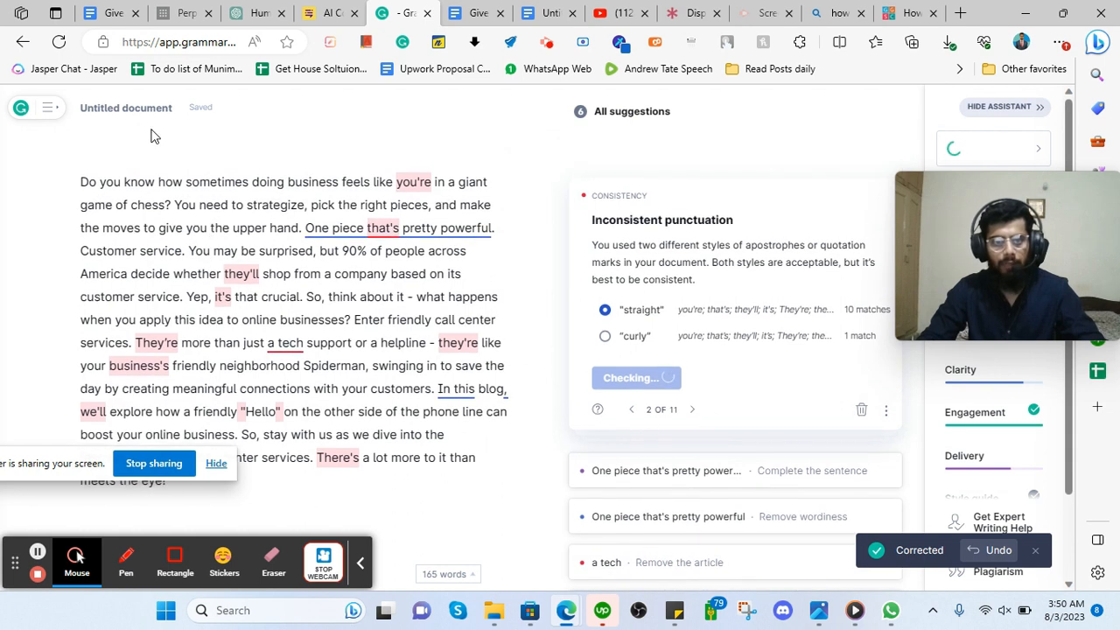
scroll(747, 398, down, 3)
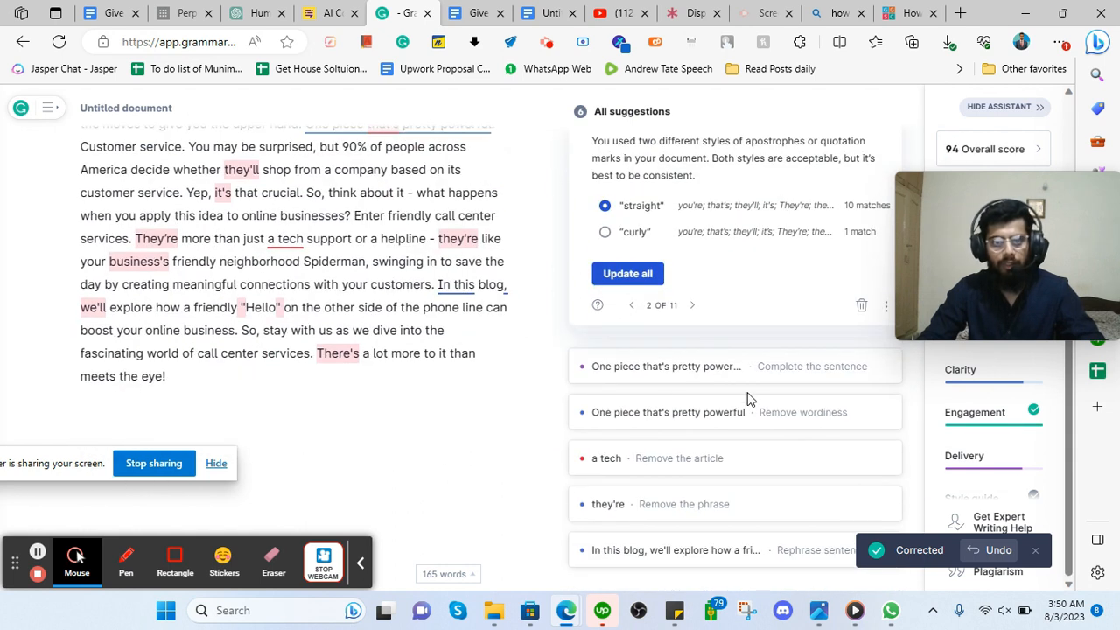
scroll(236, 288, up, 3)
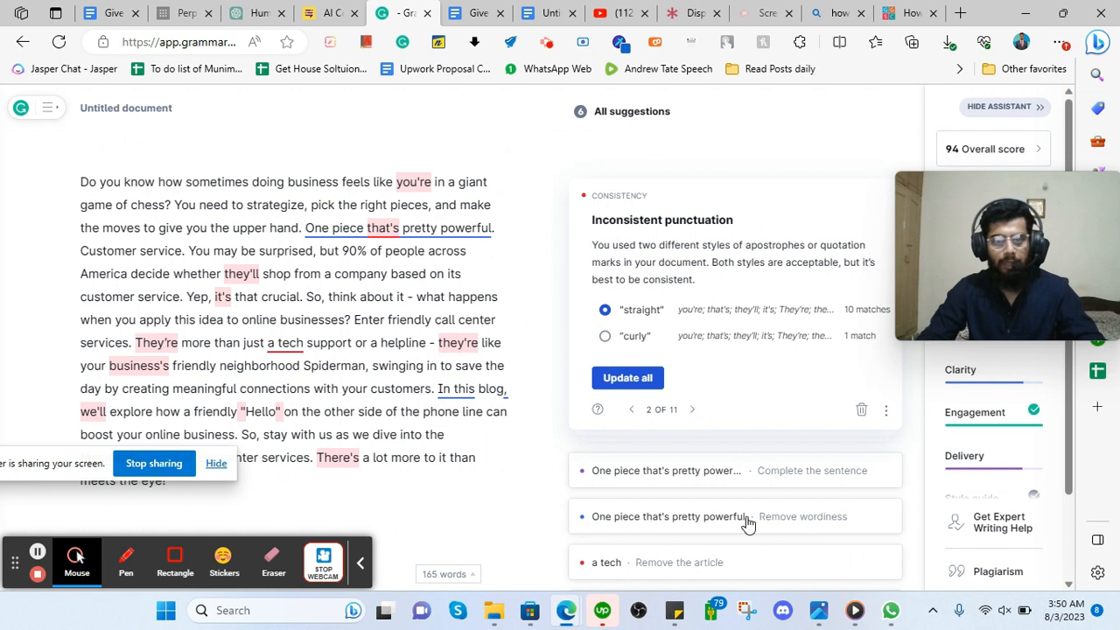
scroll(748, 523, down, 3)
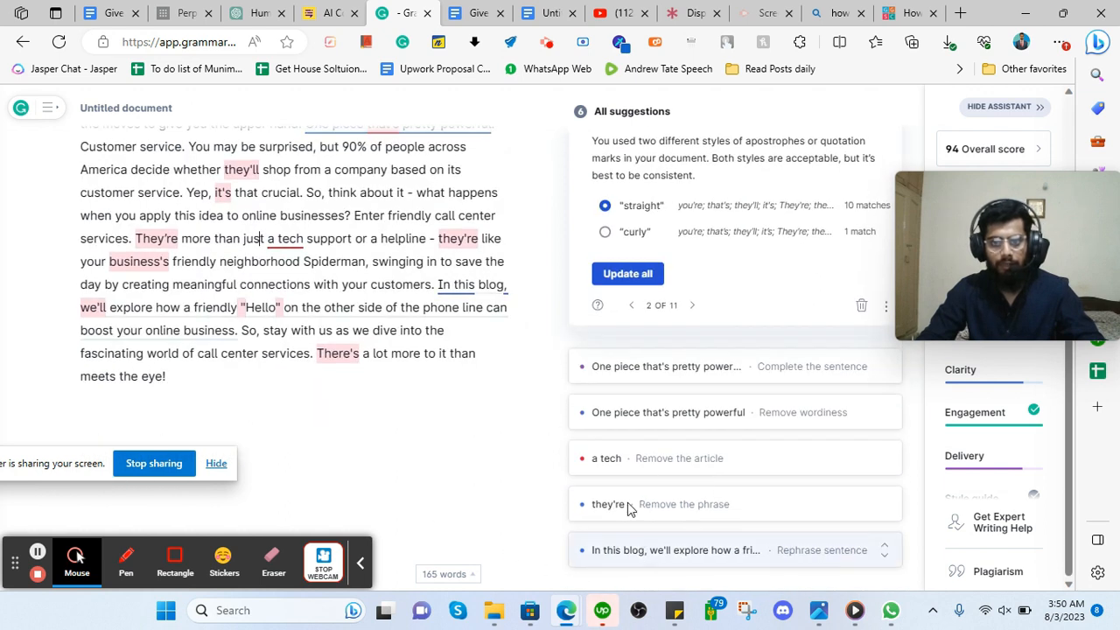
scroll(499, 400, up, 3)
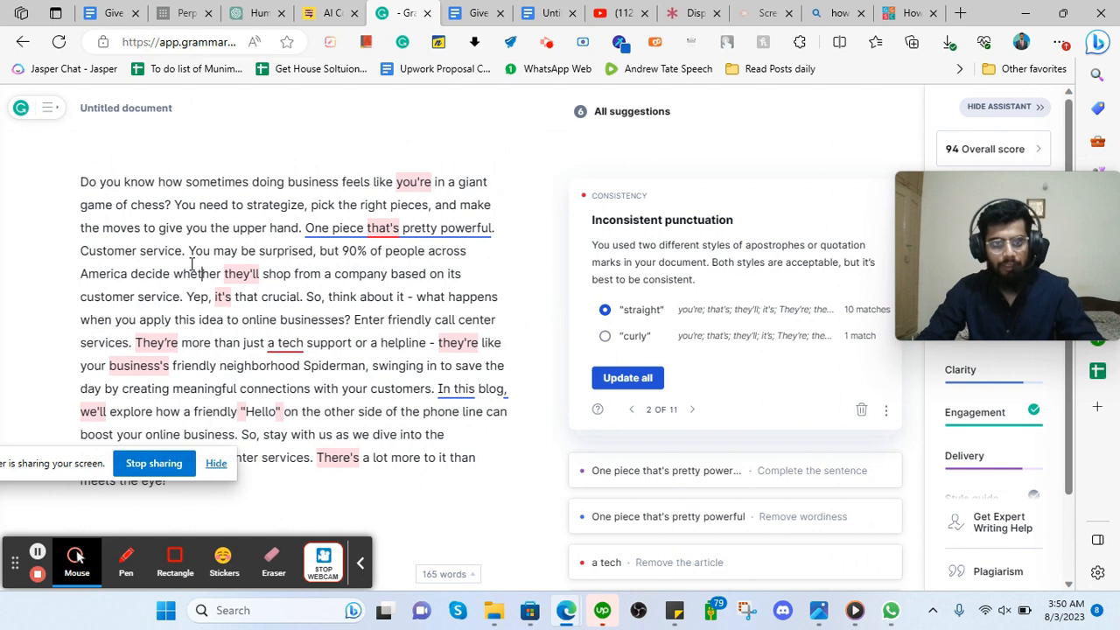
key(ctrl+a)
key(ctrl+c)
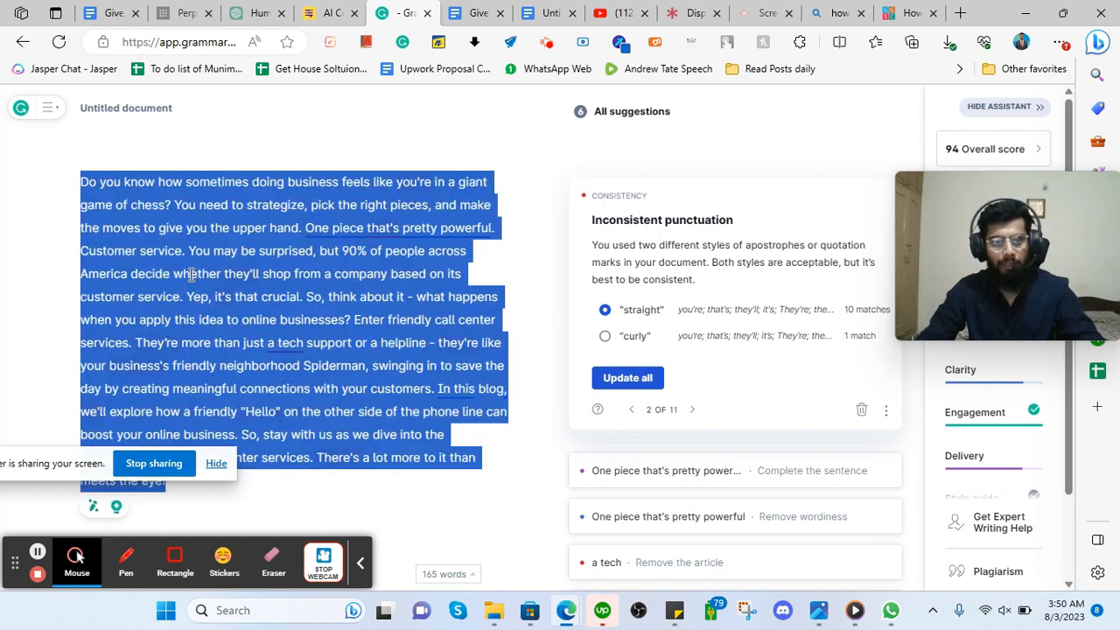
scroll(191, 274, down, 3)
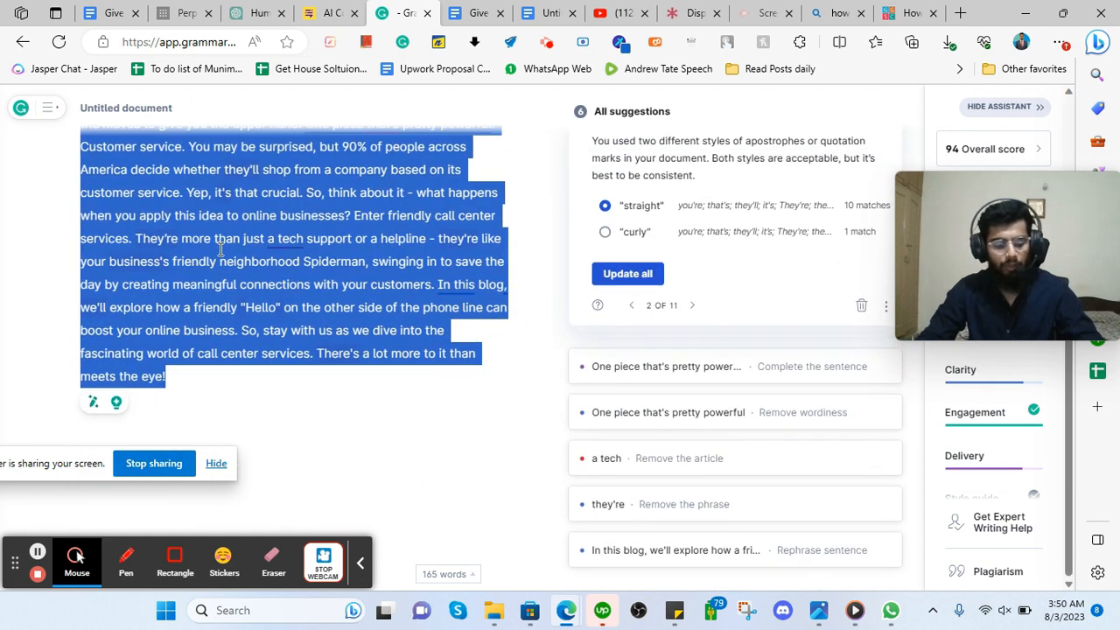
click(456, 9)
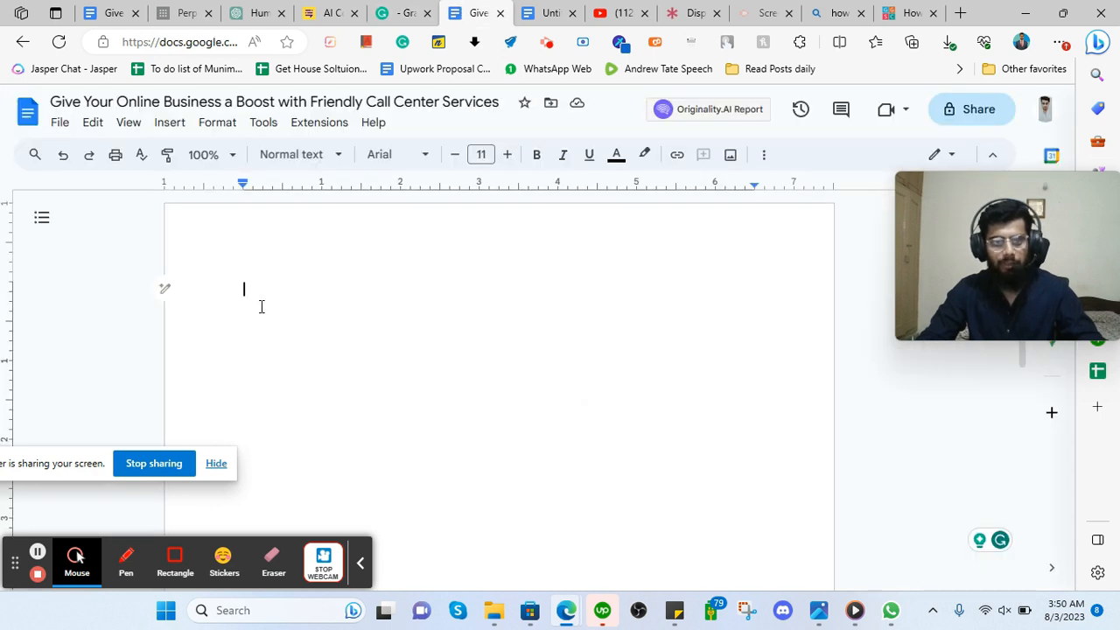
Paste the polished intro into the empty 'Give Your Online Business a Boost' Google Doc.
key(ctrl+v)
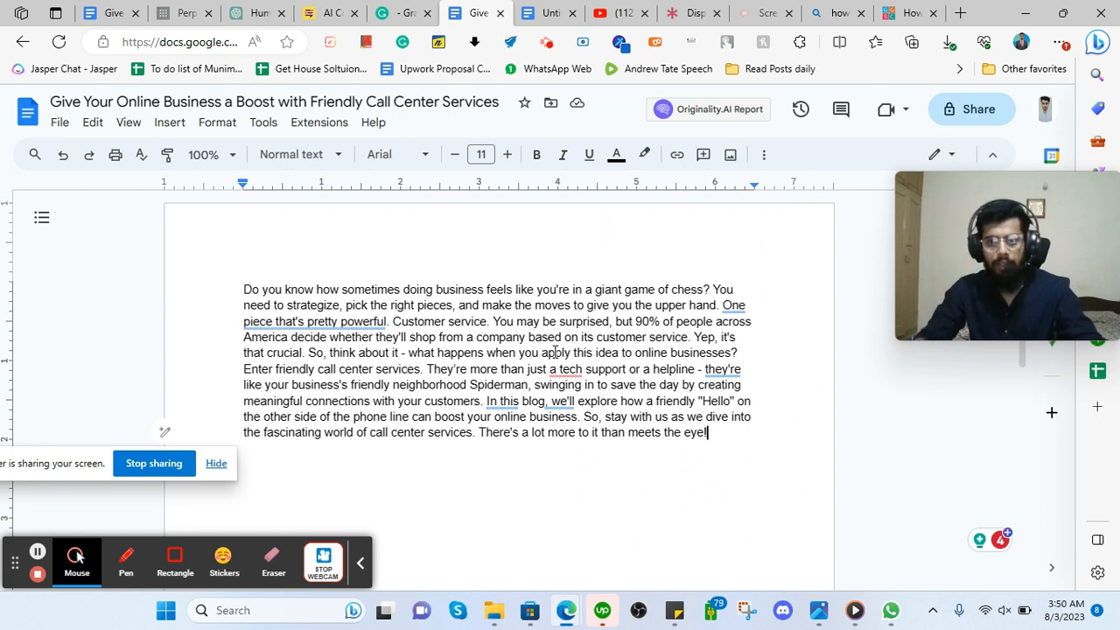
Show in Large Type the rule that you shouldn't write a sentence over 1 line.
click(910, 13)
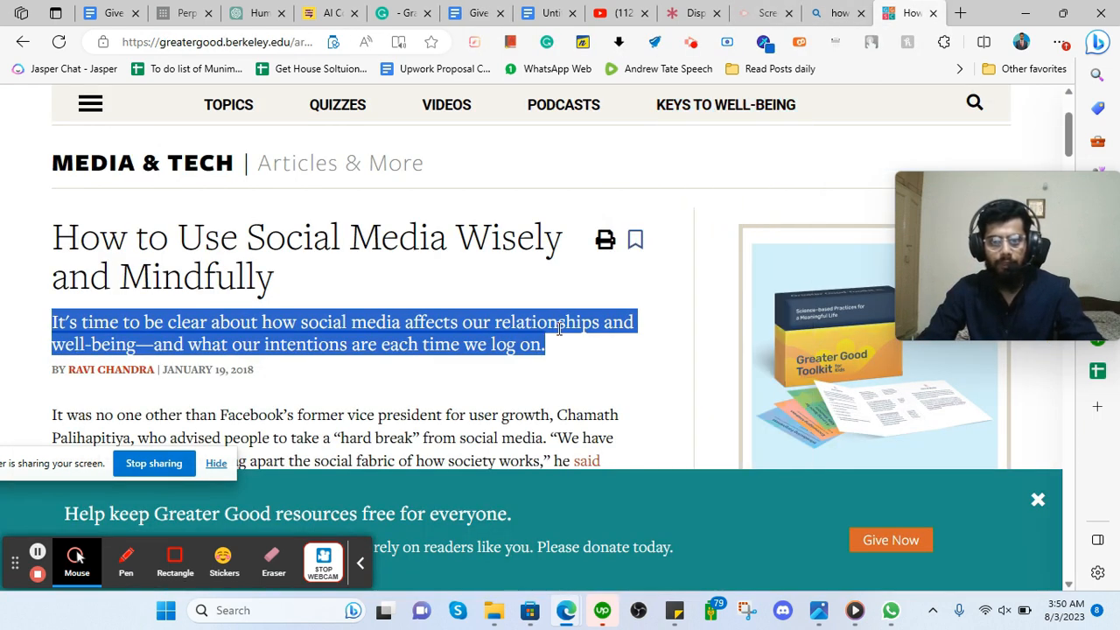
click(823, 13)
click(716, 8)
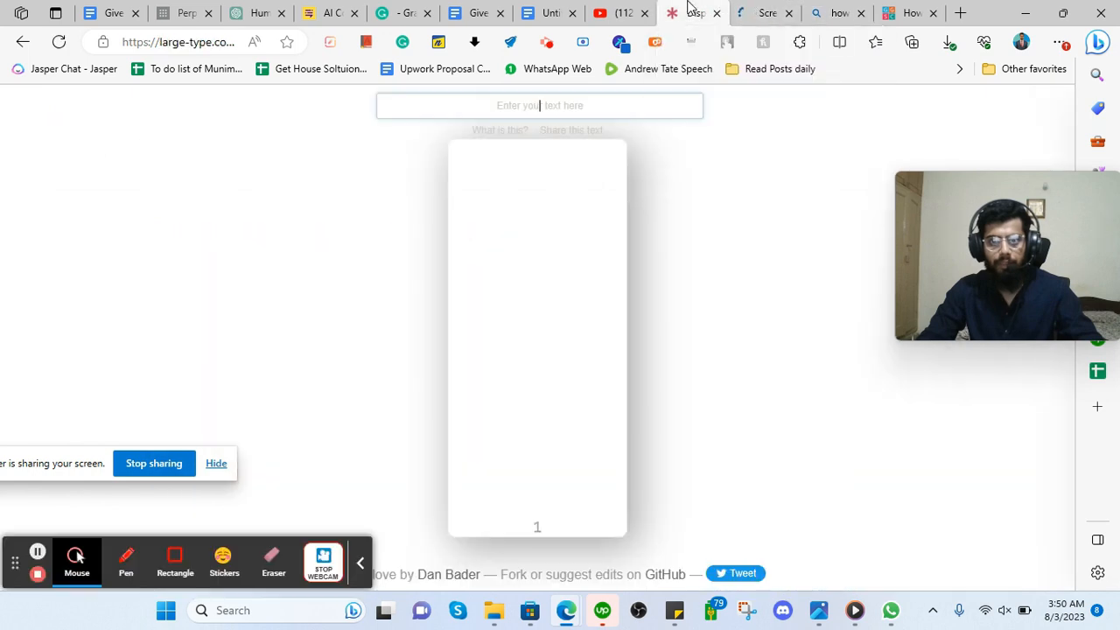
text(YT)
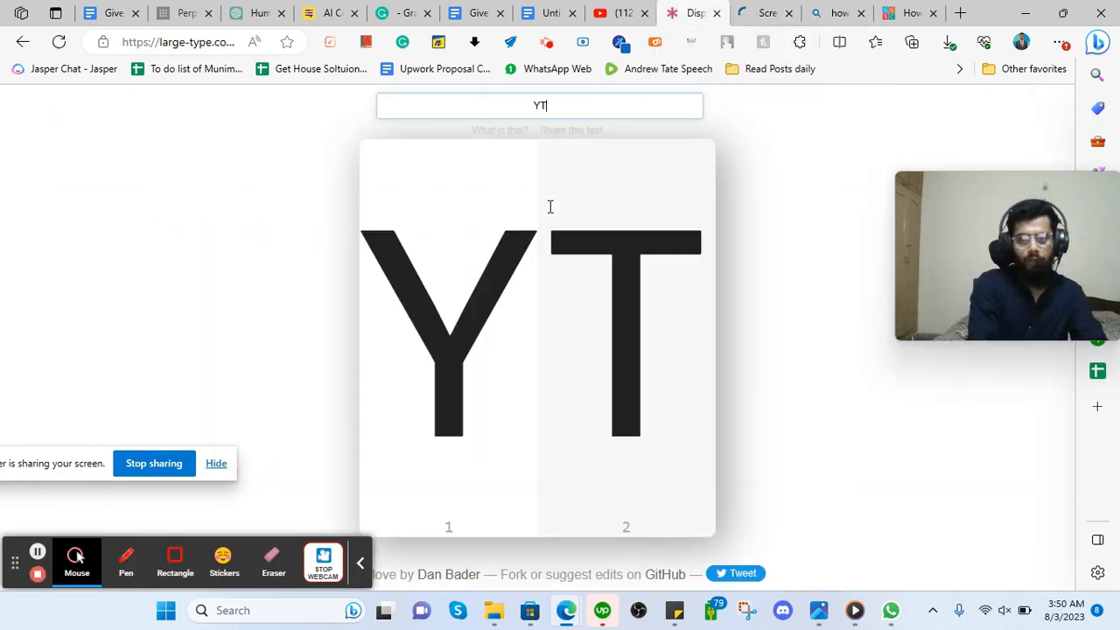
key(BackSpace)
text(our)
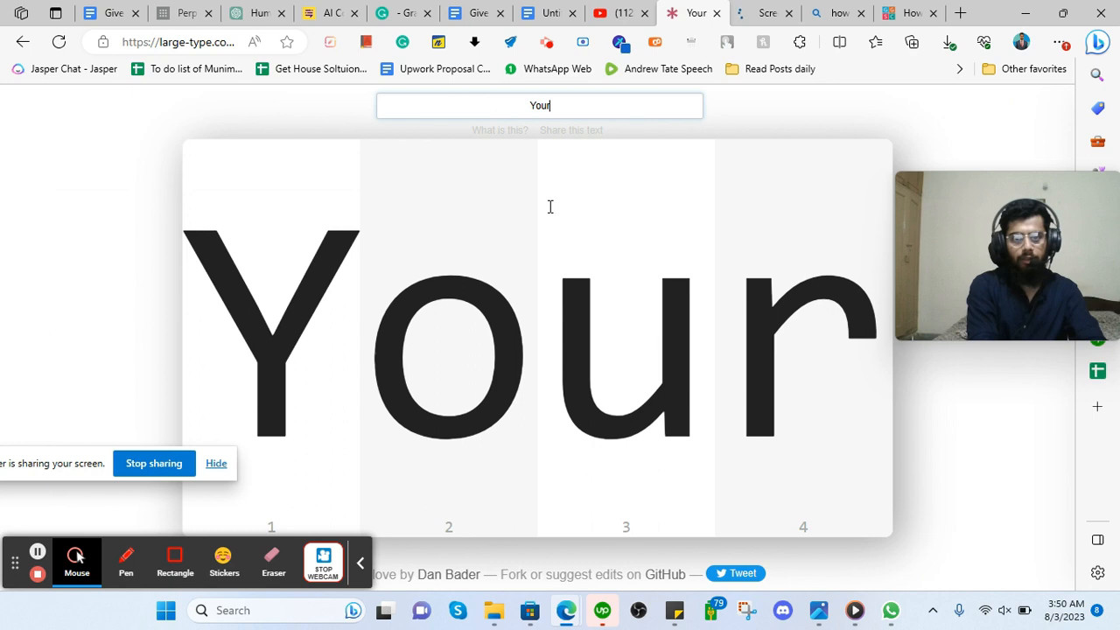
key(BackSpace)
text(should)
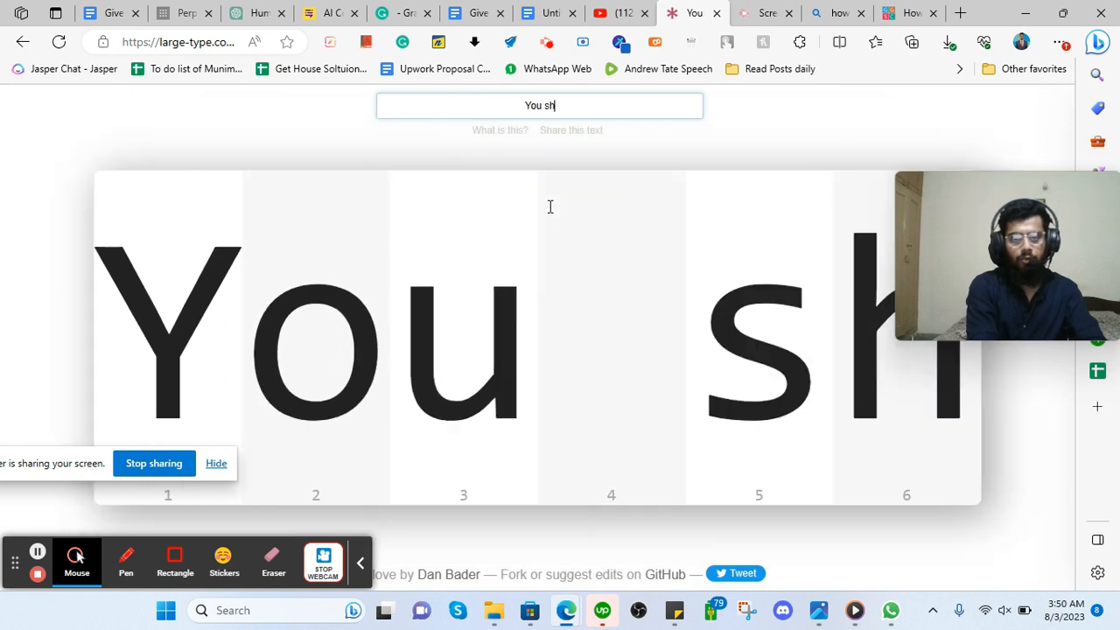
key(BackSpace)
text(n't)
key(BackSpace)
text(write)
key(BackSpace)
key(BackSpace)
key(BackSpace)
key(BackSpace)
key(BackSpace)
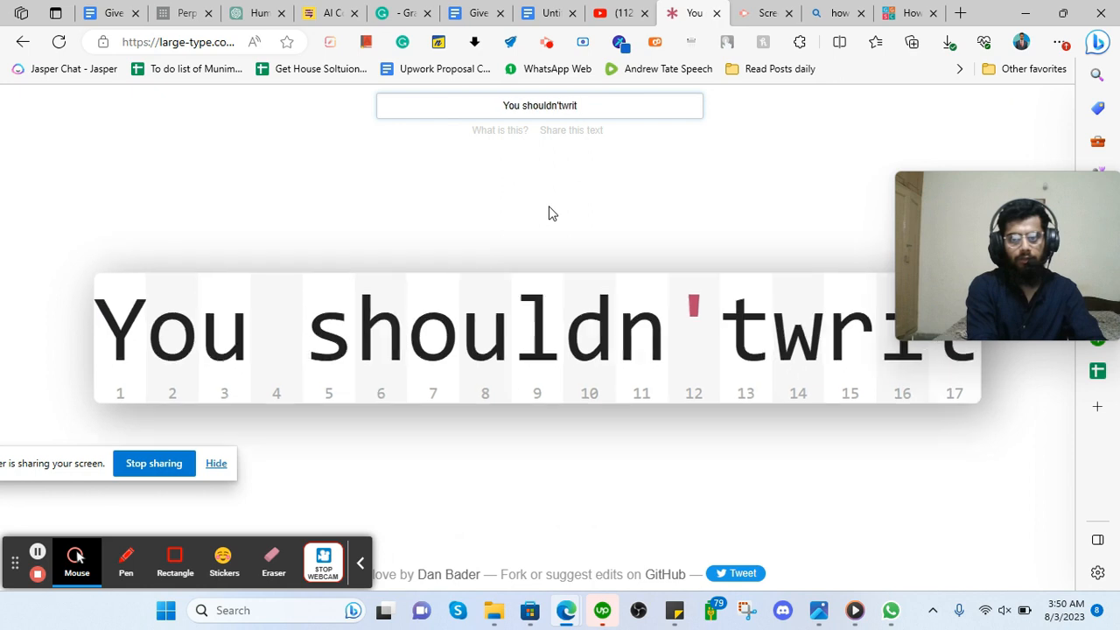
text(write )
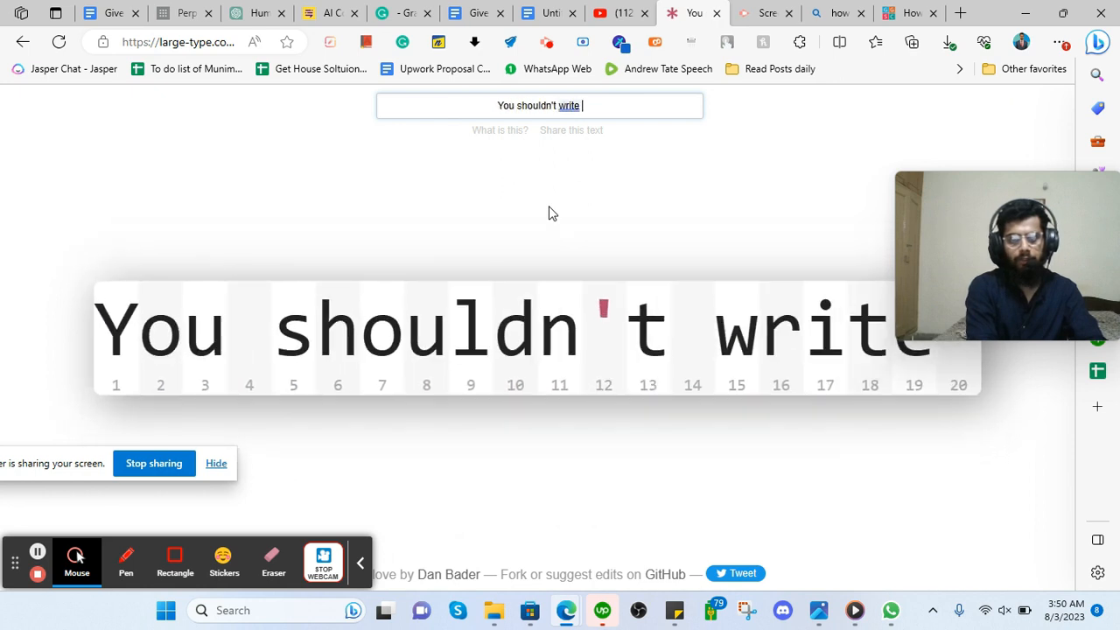
text(a sent)
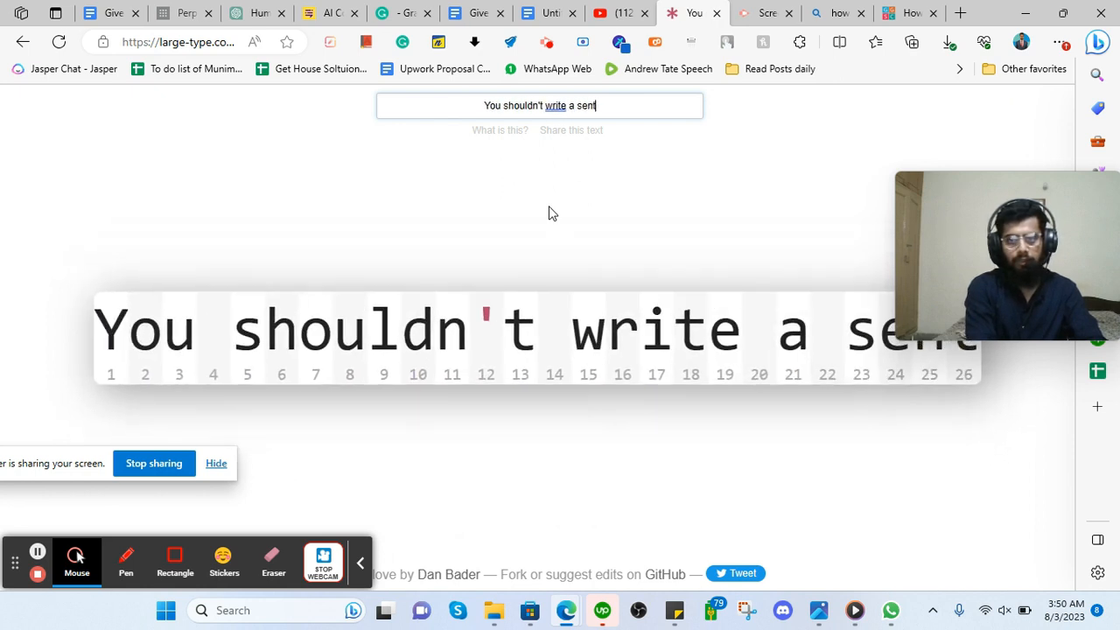
text(ence in mor e)
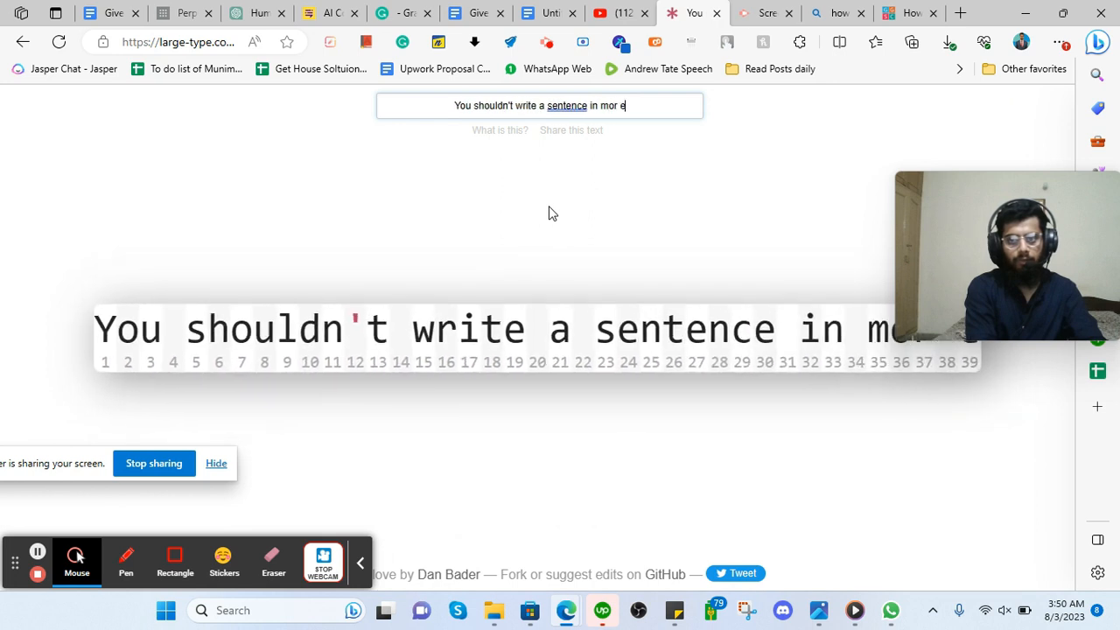
text(than 1 line)
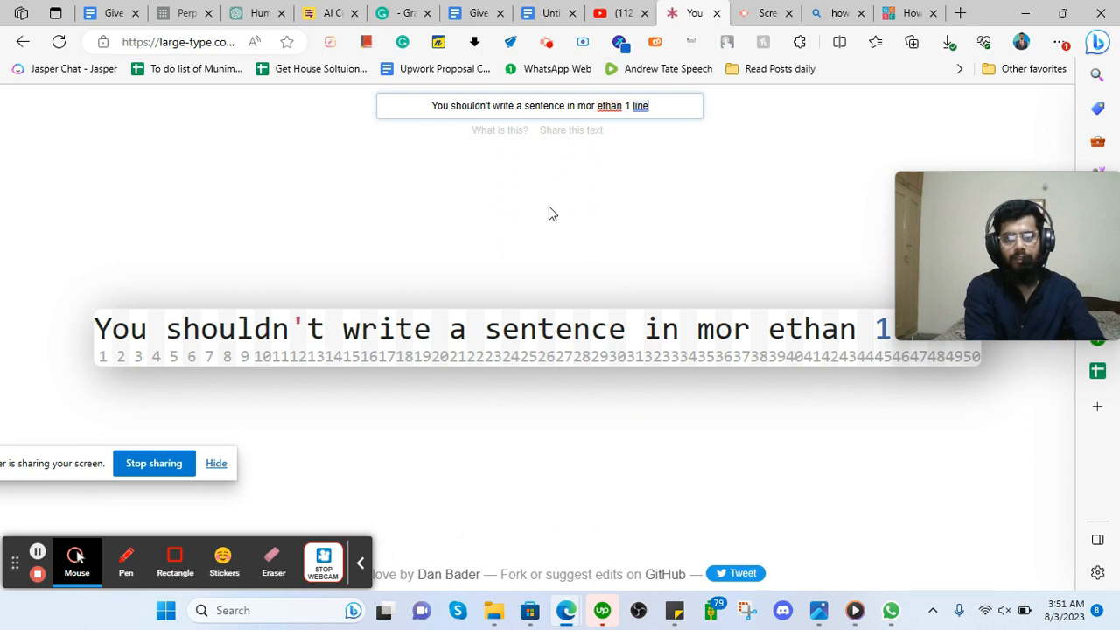
Replace it with the rule that no paragraph should exceed 4 lines, then clear the display.
key(ctrl+a)
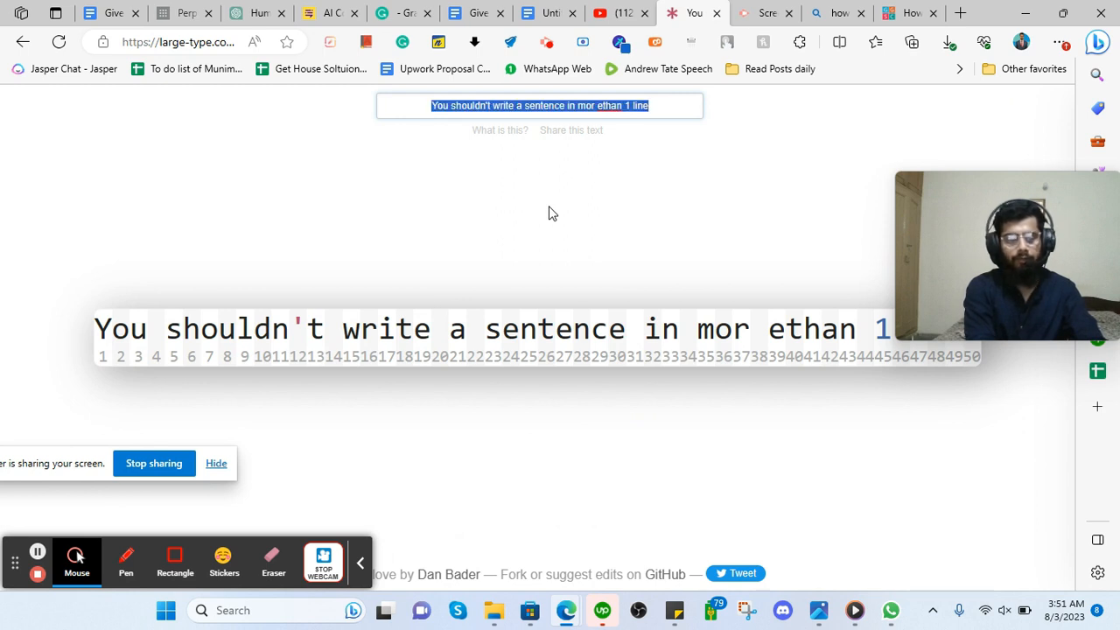
text(y)
key(BackSpace)
text(any)
key(BackSpace)
key(BackSpace)
key(BackSpace)
key(BackSpace)
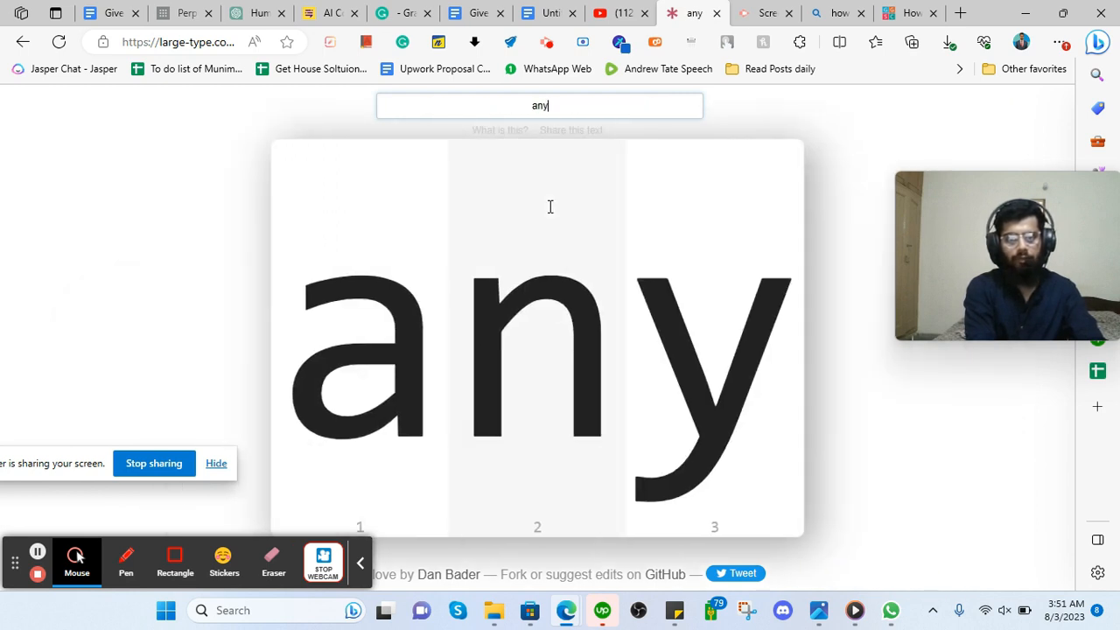
text(no par)
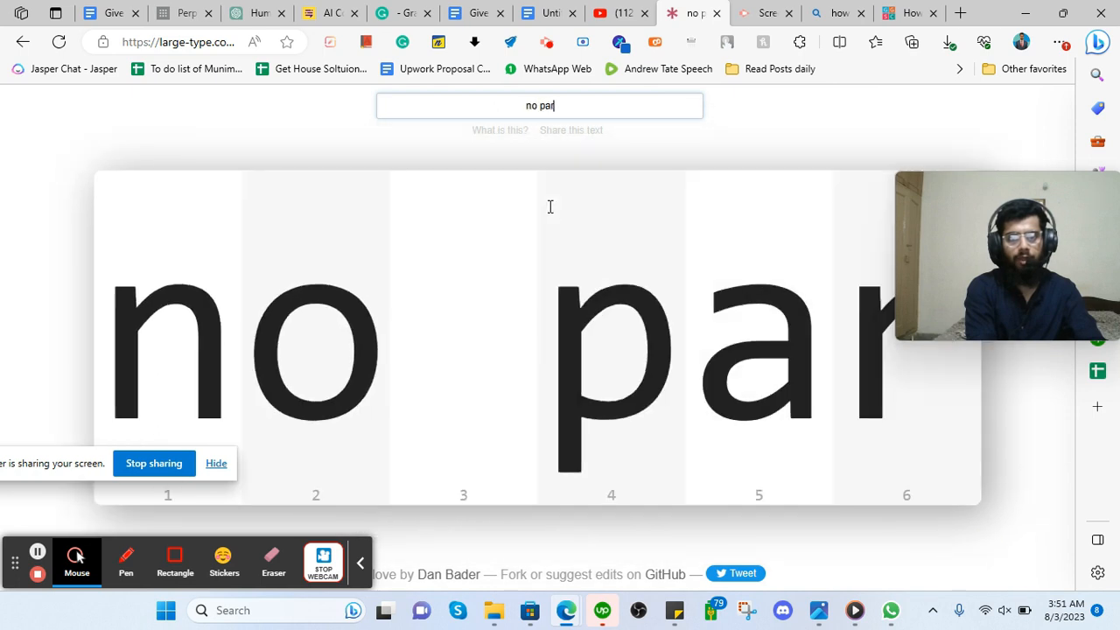
text(agrahp)
key(BackSpace)
key(BackSpace)
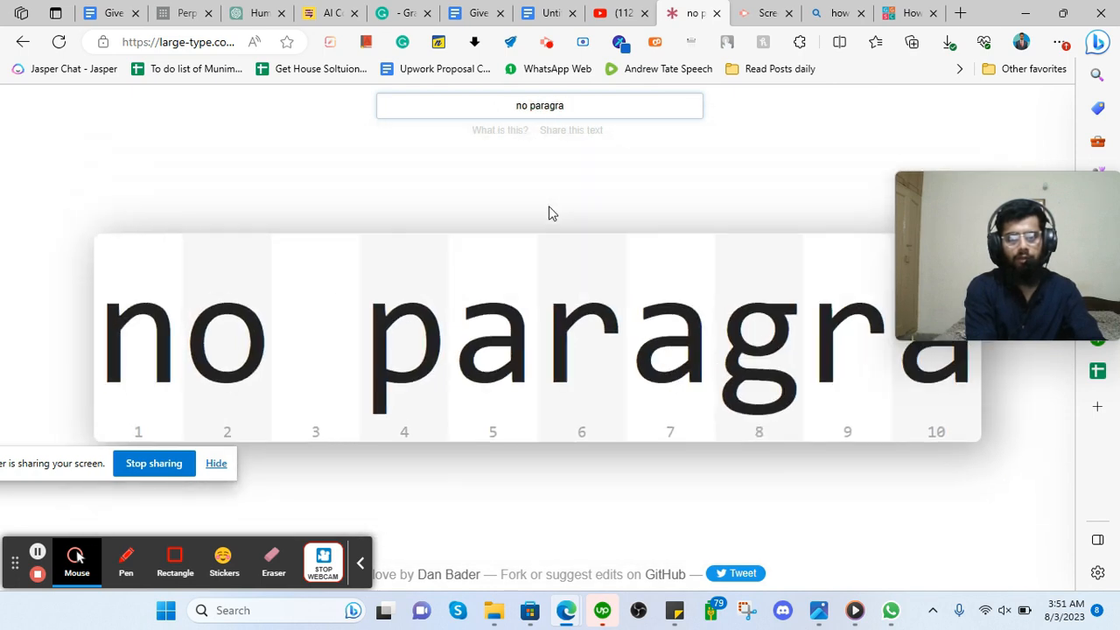
text(ph should be l)
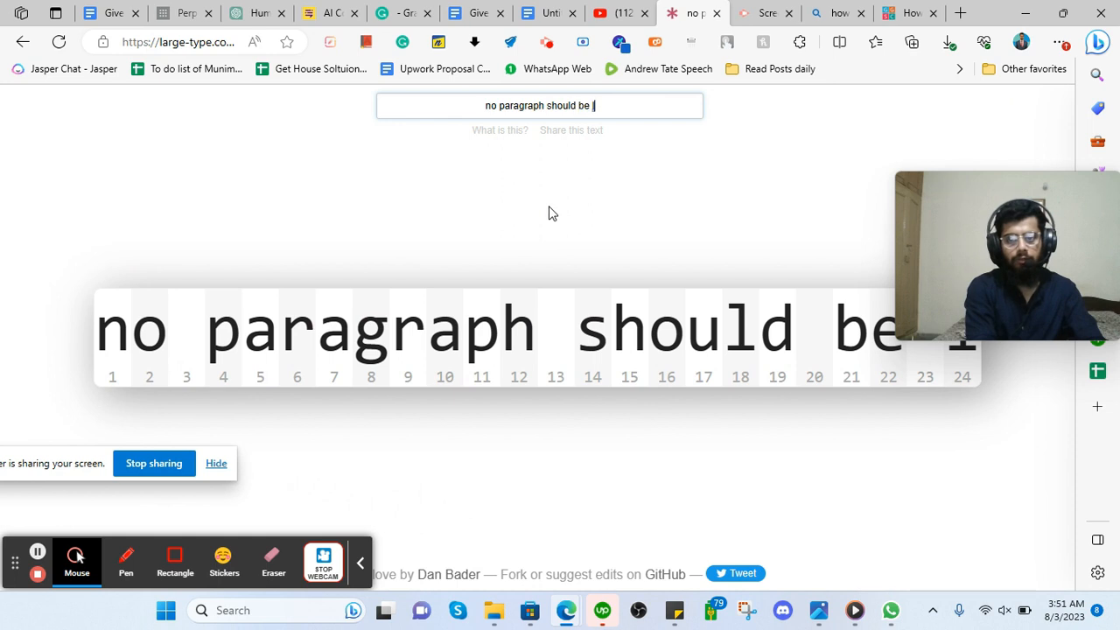
key(BackSpace)
text(mor ethan )
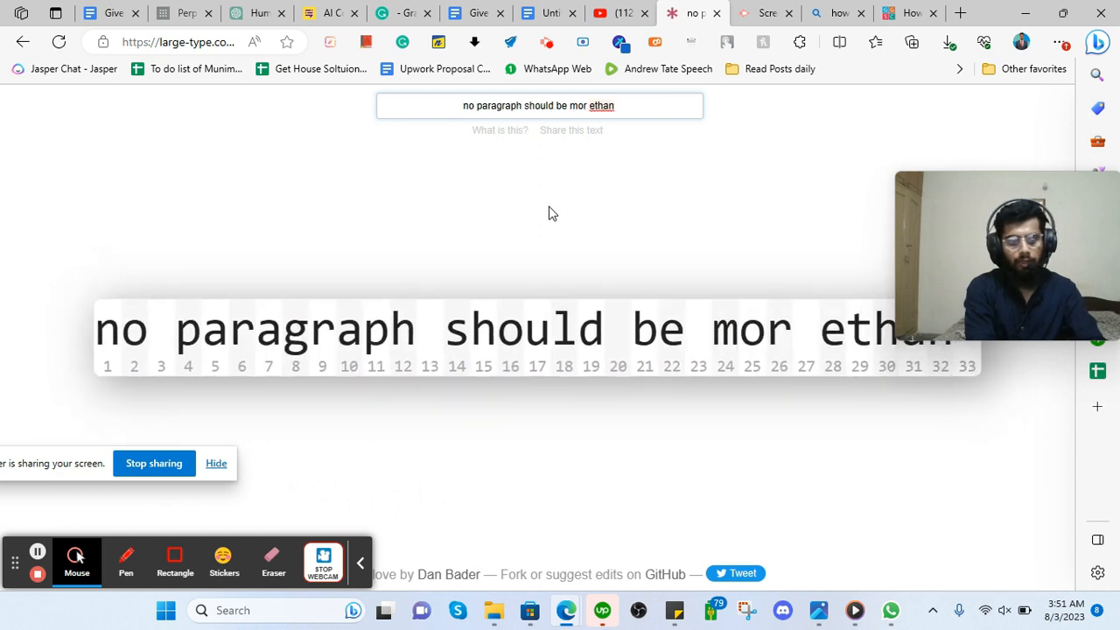
text(4 line)
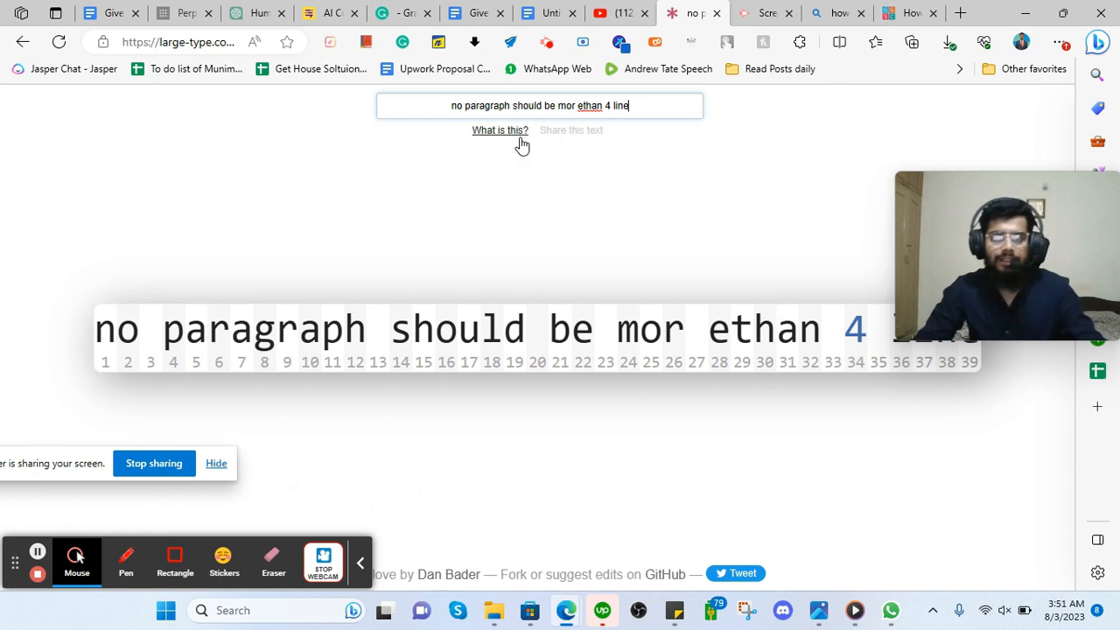
text(s)
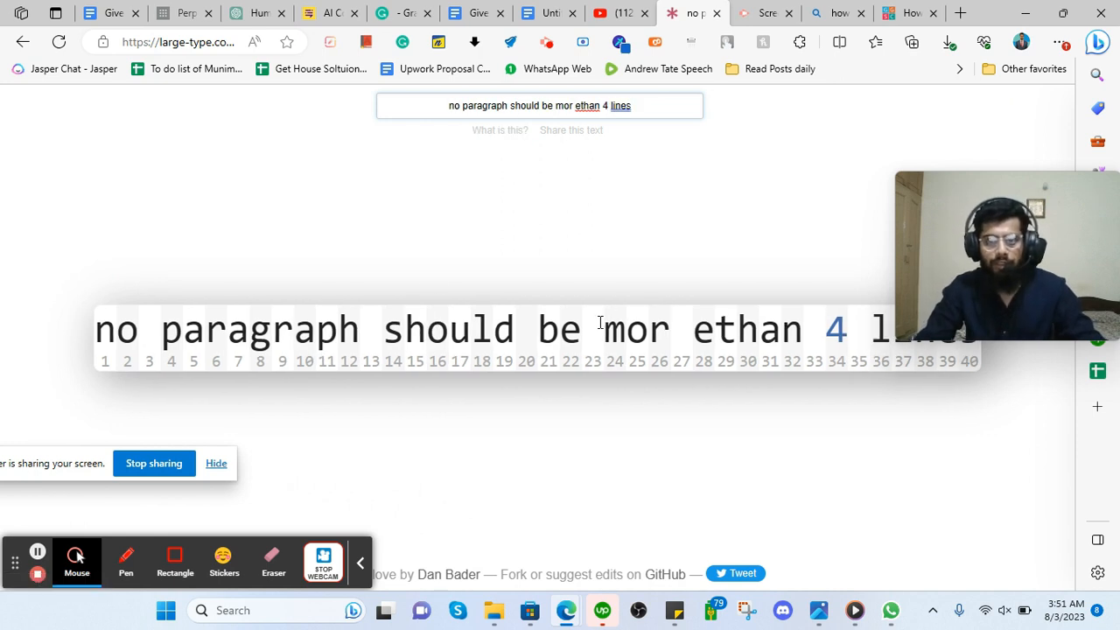
key(ctrl+a)
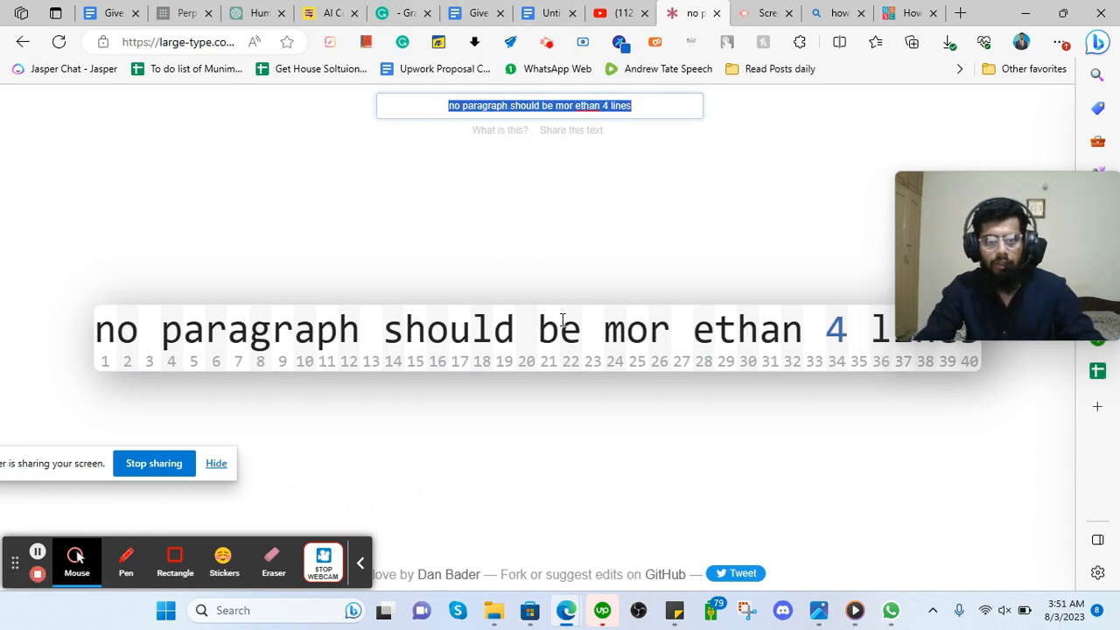
key(BackSpace)
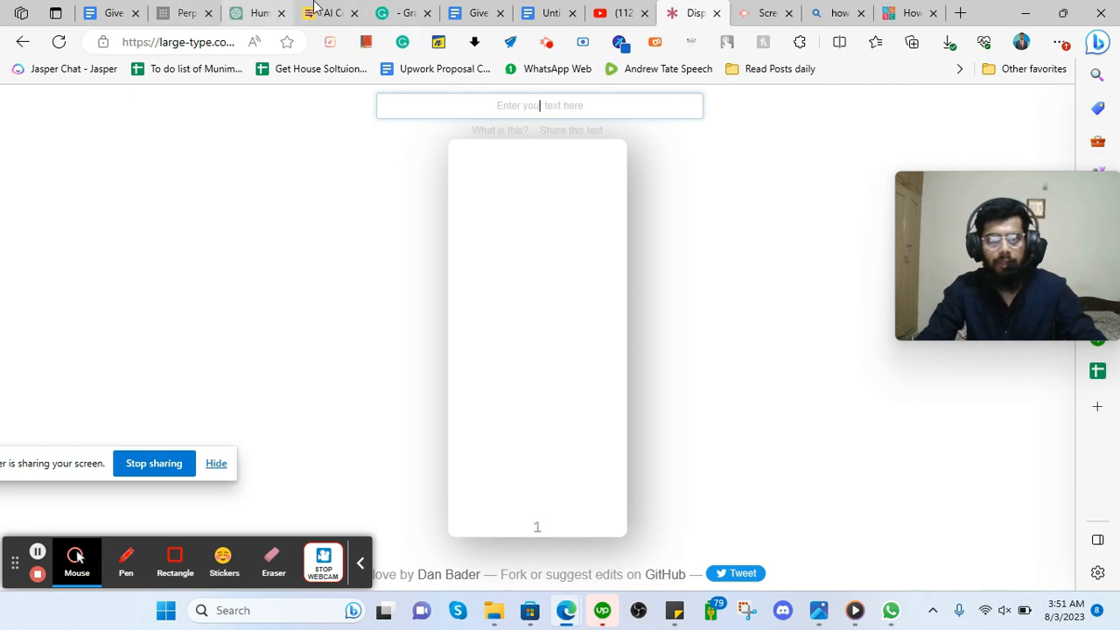
click(528, 9)
Start new paragraphs at 'So, think about it' and 'In this blog'.
click(513, 9)
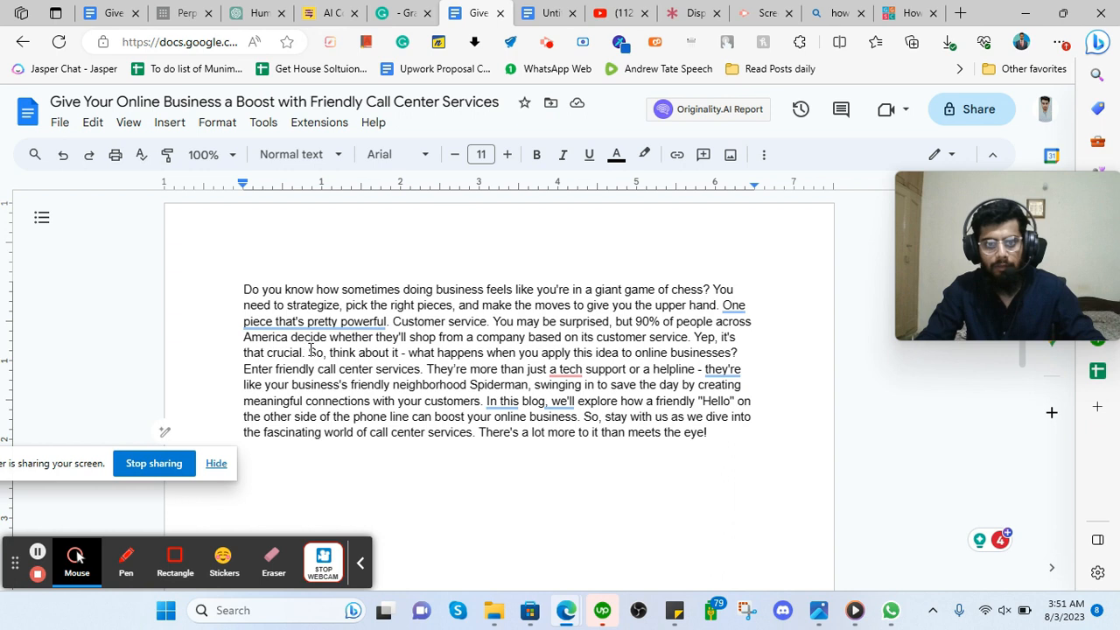
key(Return)
key(Return)
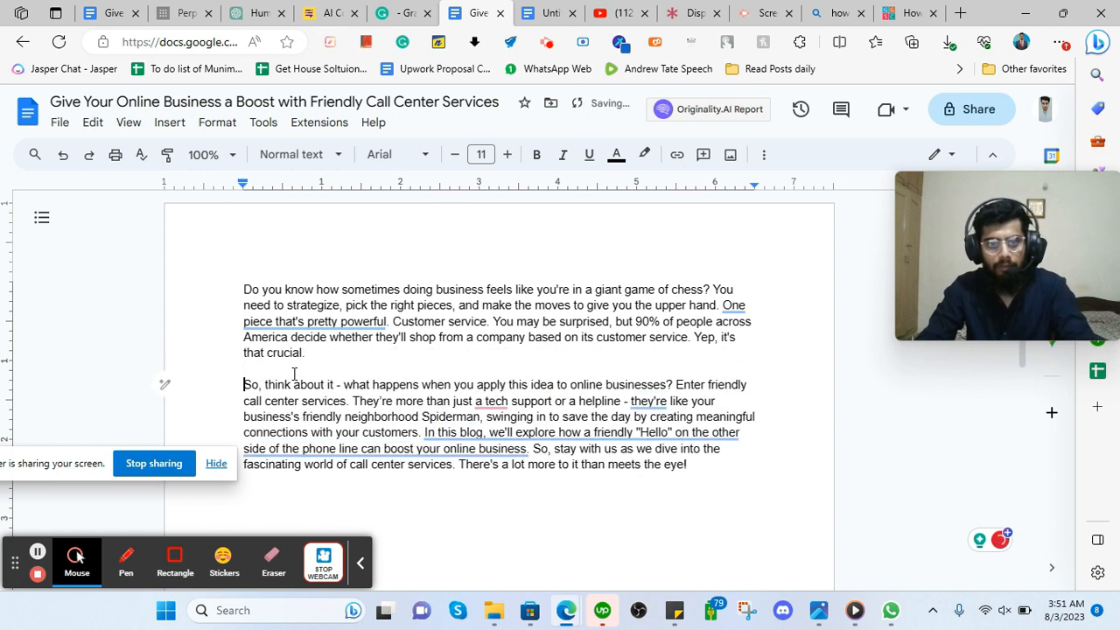
scroll(291, 372, down, 1)
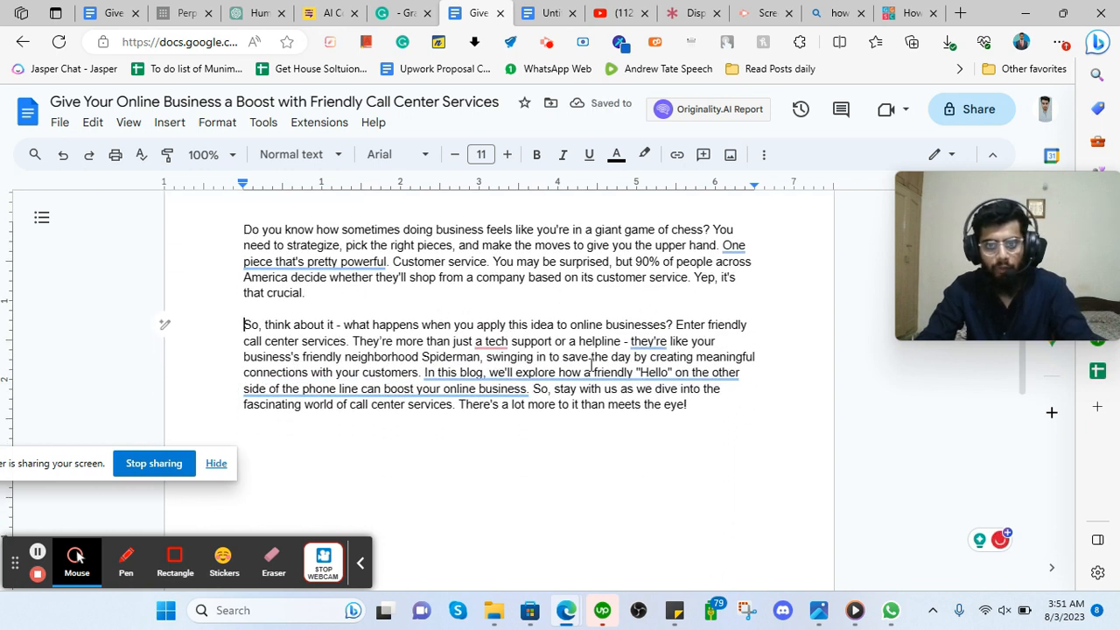
mouse_move(420, 378)
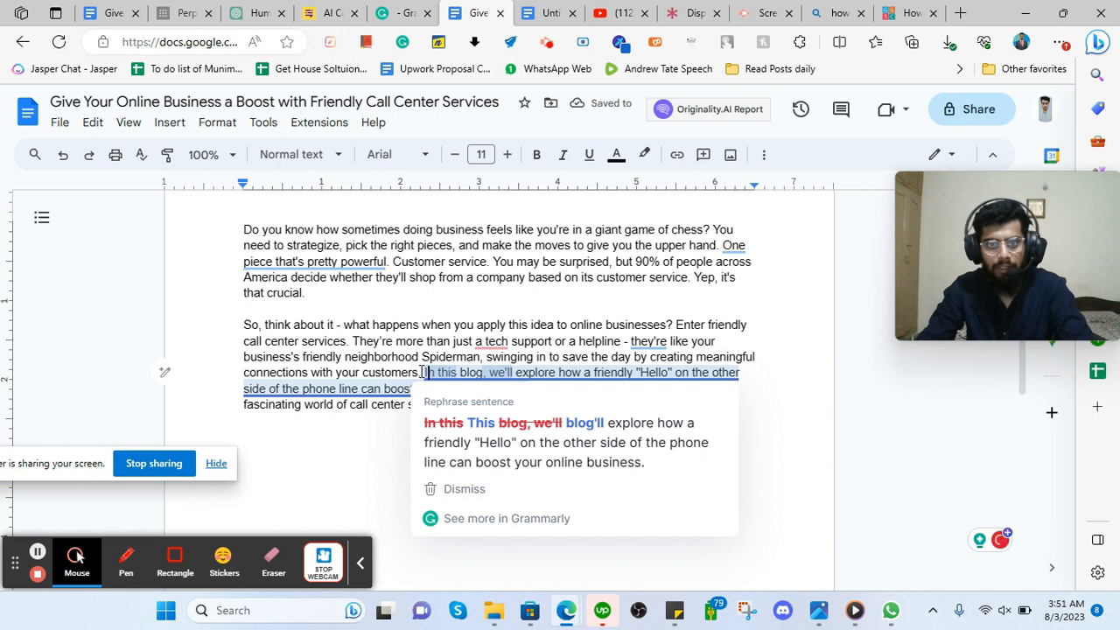
click(426, 373)
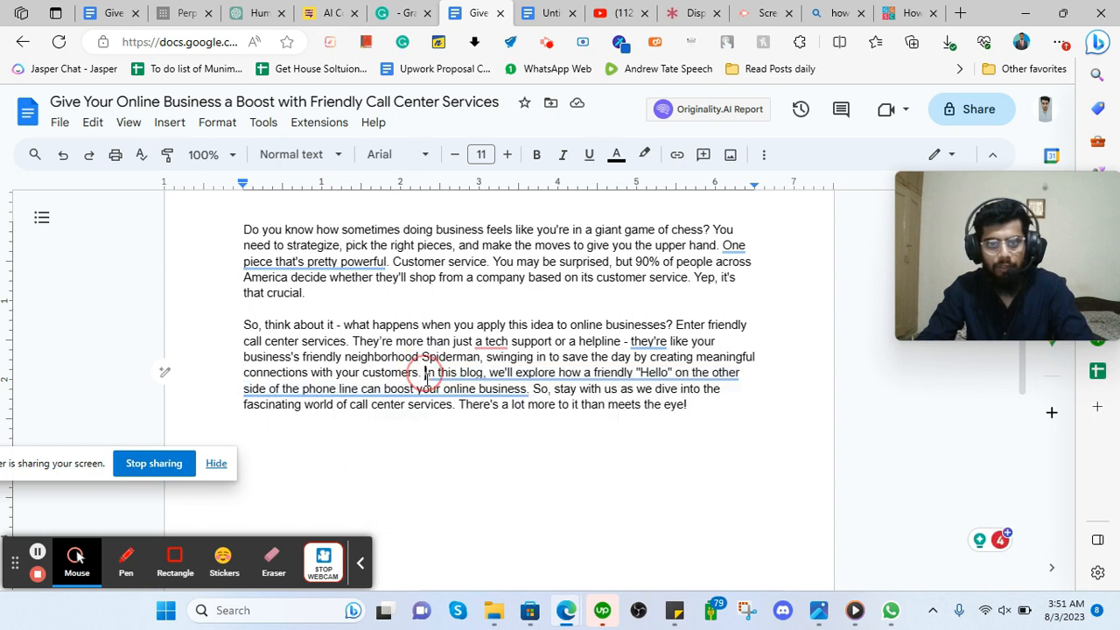
key(Return)
key(Return)
Accept the rephrasings 'This blog'll' and 'One pretty powerful piece'.
mouse_move(330, 426)
click(341, 463)
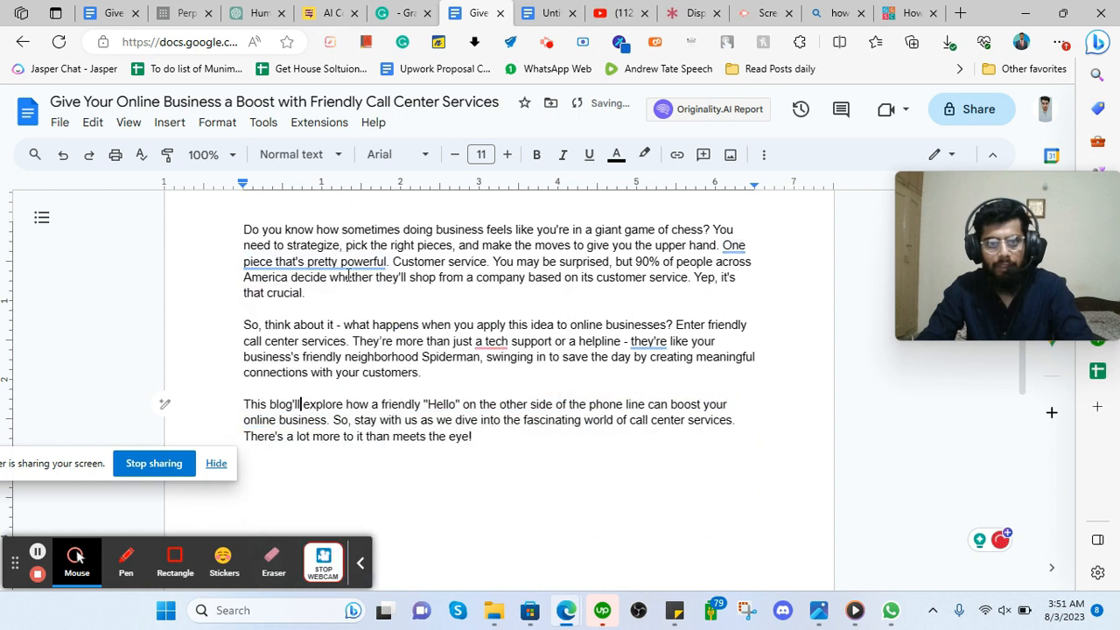
mouse_move(350, 262)
click(361, 325)
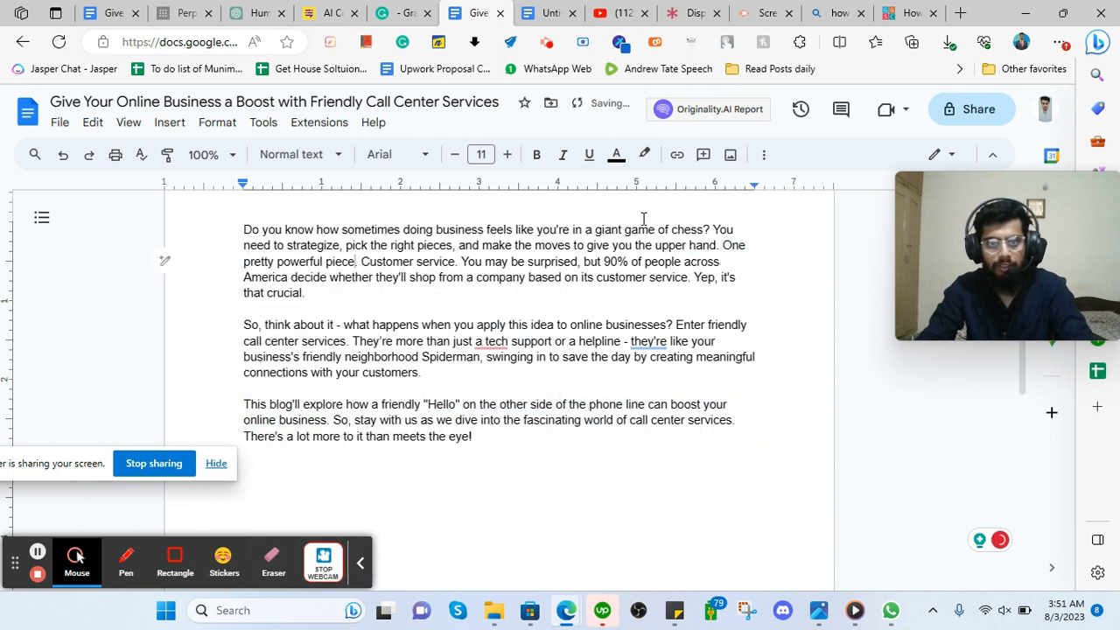
Check the grammar checker's quick settings and scroll through the three-paragraph intro.
click(402, 44)
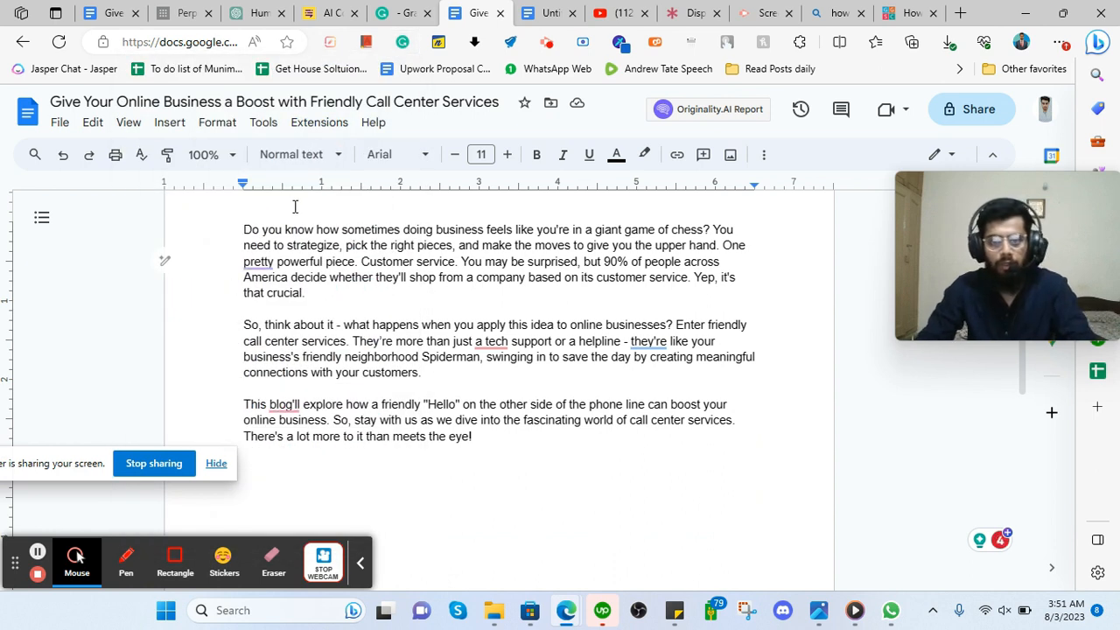
scroll(376, 371, up, 2)
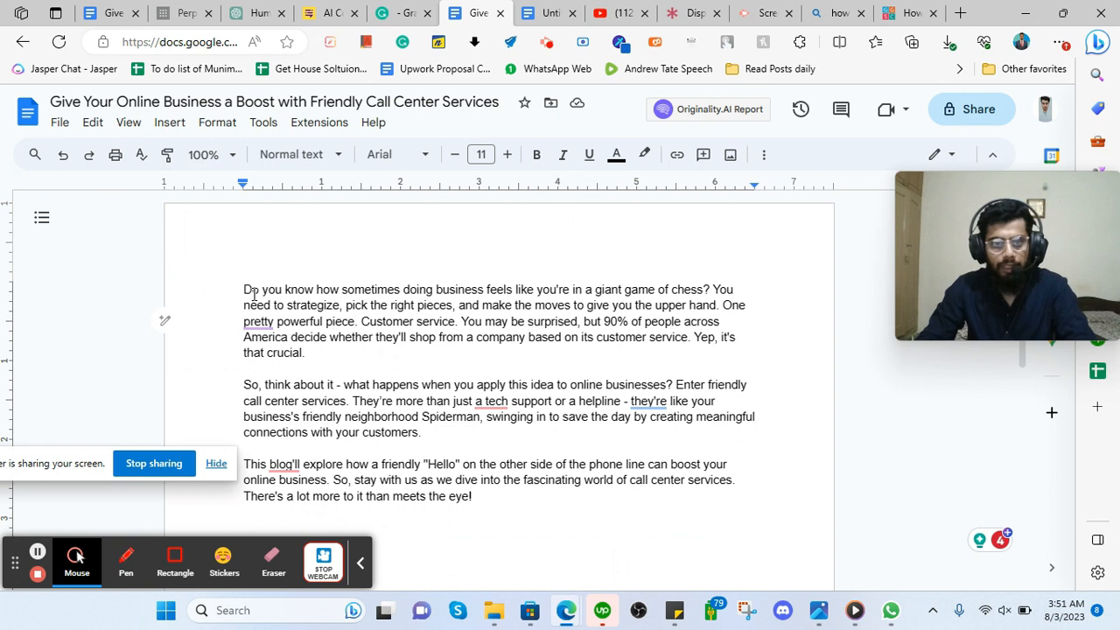
scroll(240, 276, down, 4)
scroll(287, 287, up, 4)
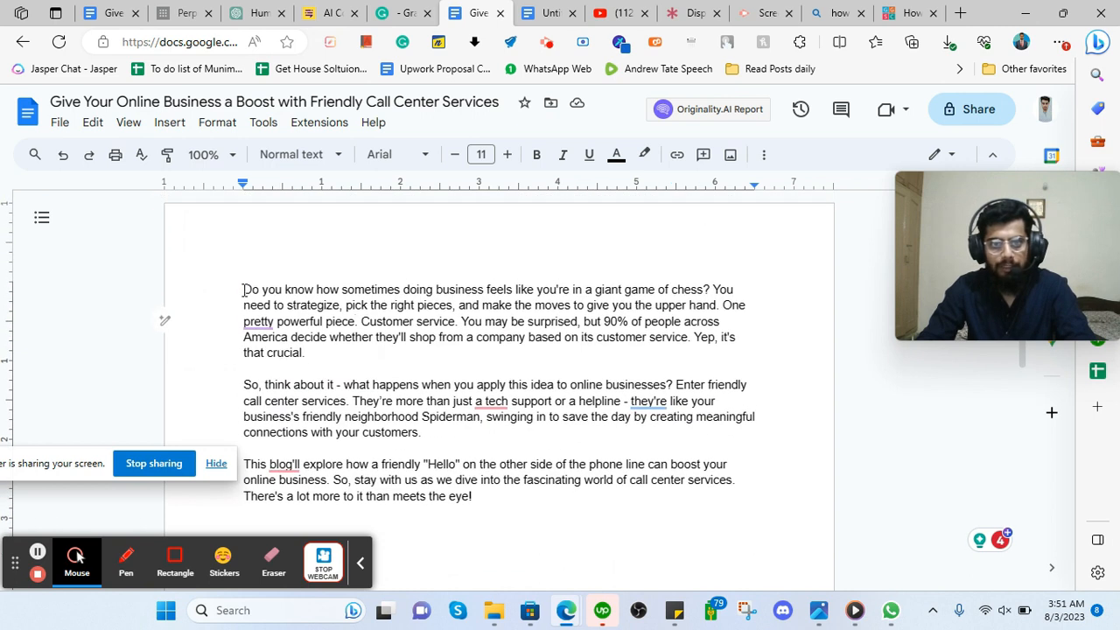
scroll(303, 351, down, 6)
scroll(304, 350, up, 6)
scroll(349, 358, down, 2)
scroll(345, 361, up, 2)
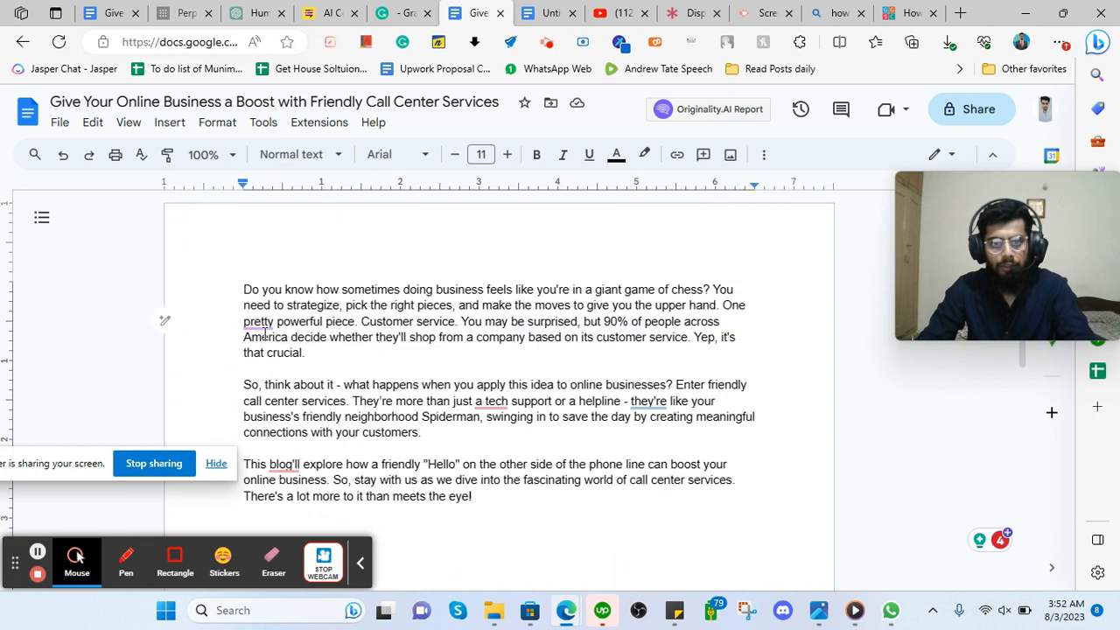
scroll(437, 407, down, 2)
scroll(430, 405, up, 2)
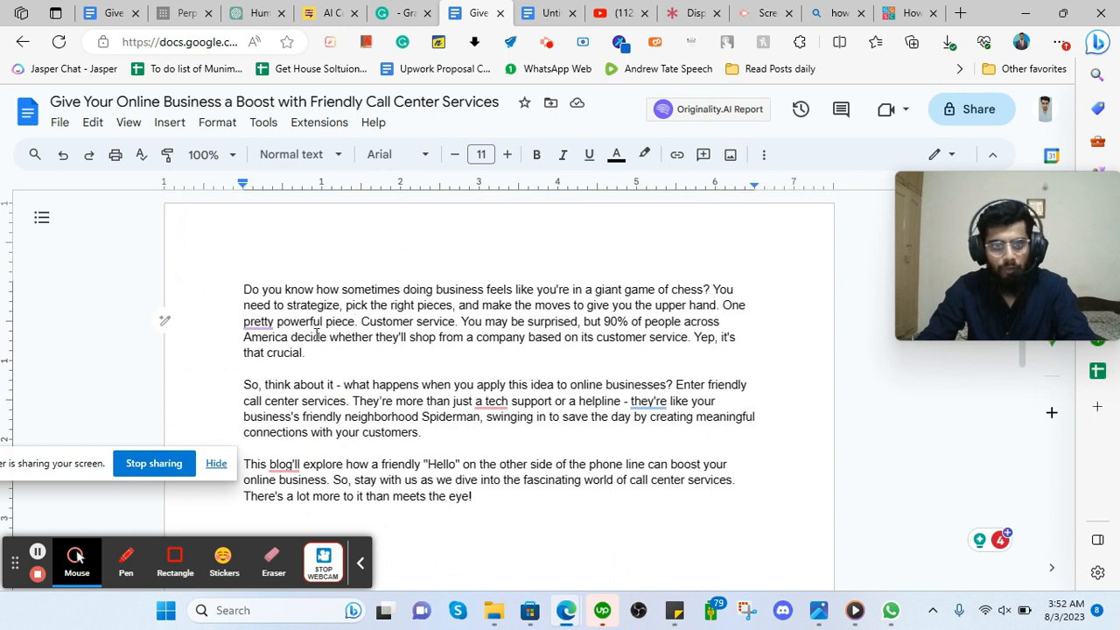
scroll(453, 372, down, 2)
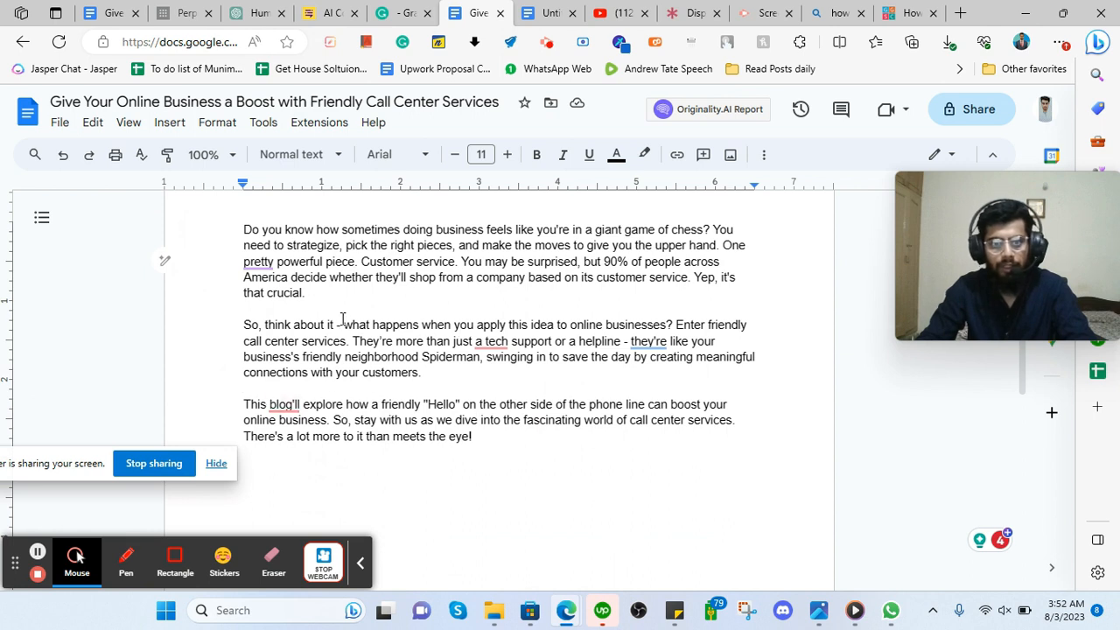
Look up 'crucial' from the intro's first paragraph in the Google Dictionary extension.
double_click(289, 293)
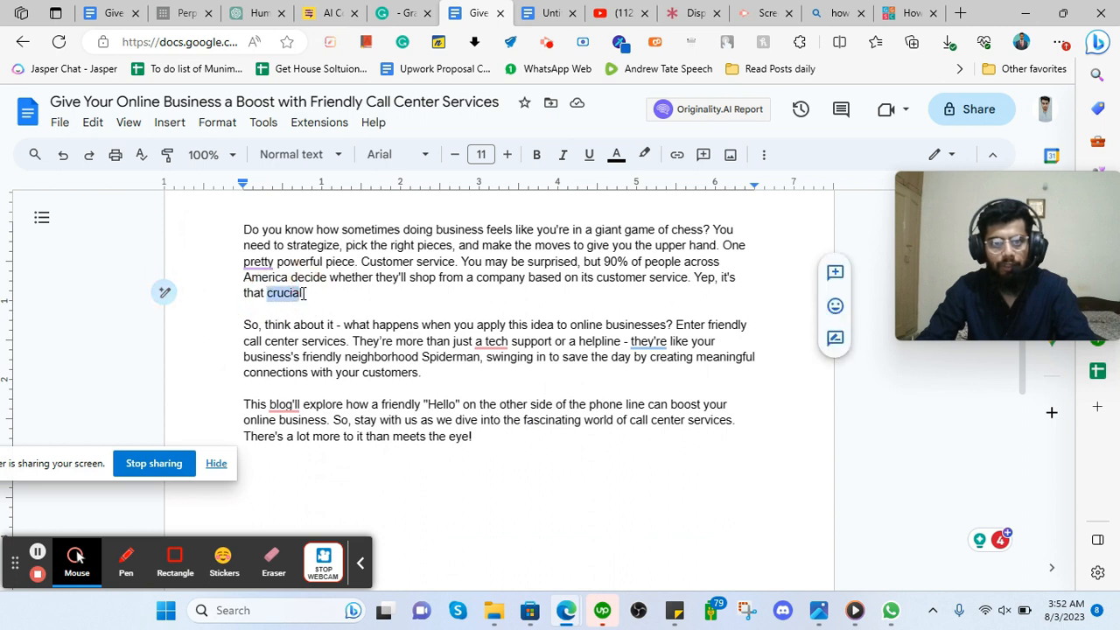
click(365, 43)
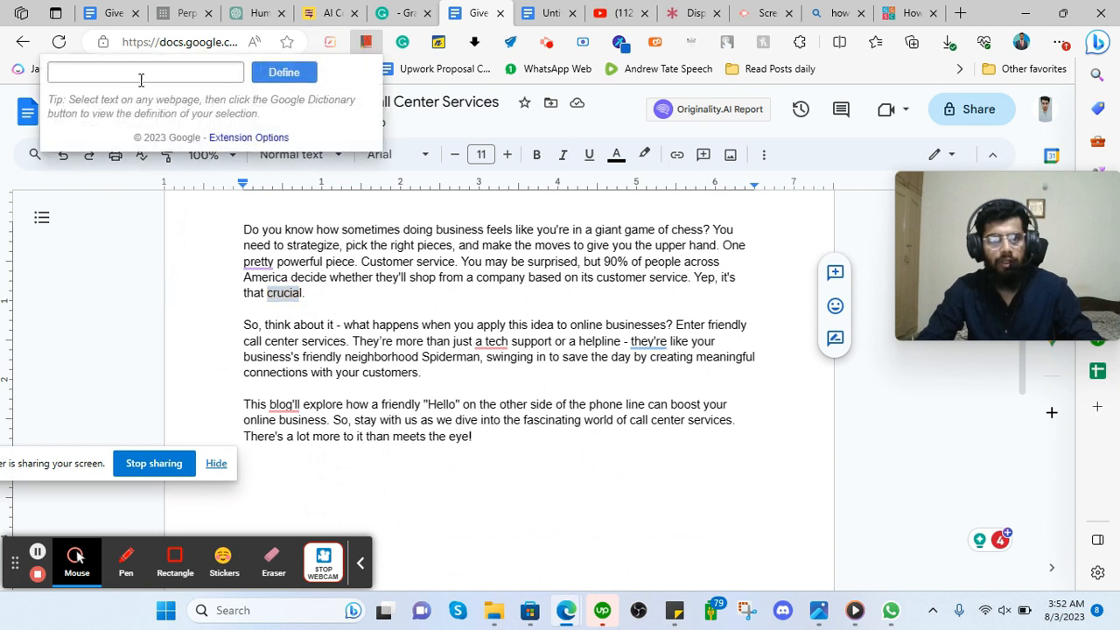
text(crucial)
click(283, 73)
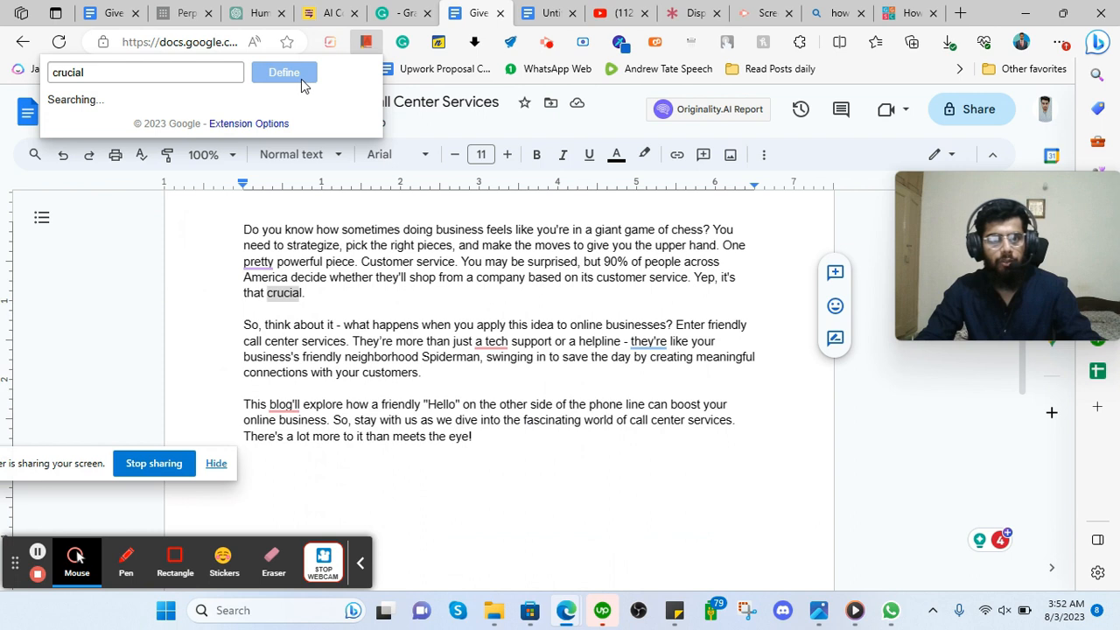
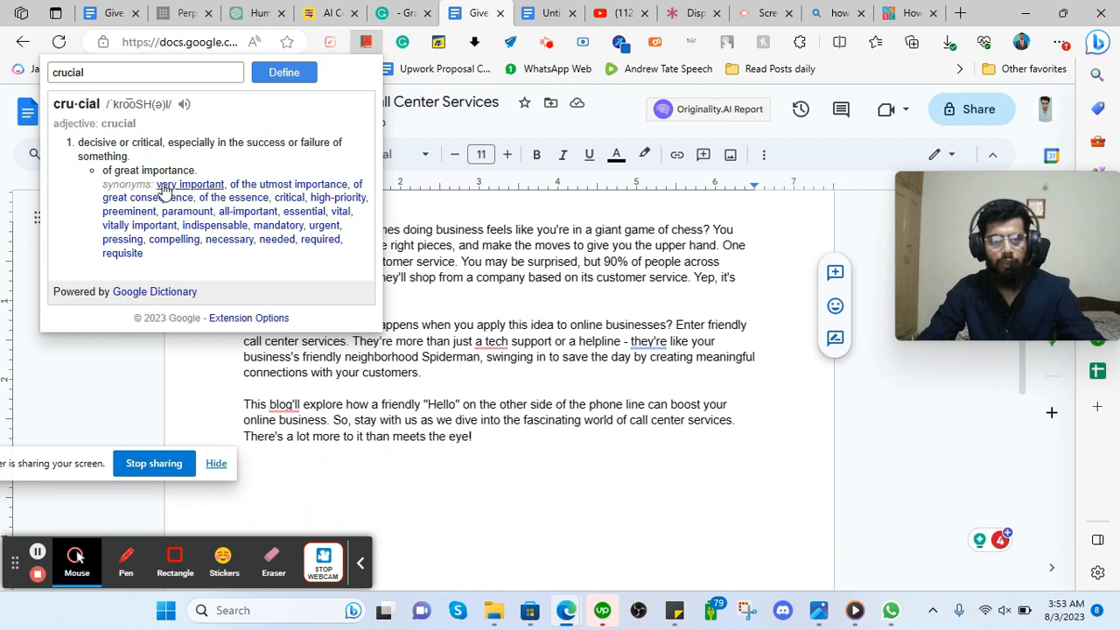
Overwrite 'crucial' so the first paragraph ends with 'Yep, it's that very important.'.
click(481, 298)
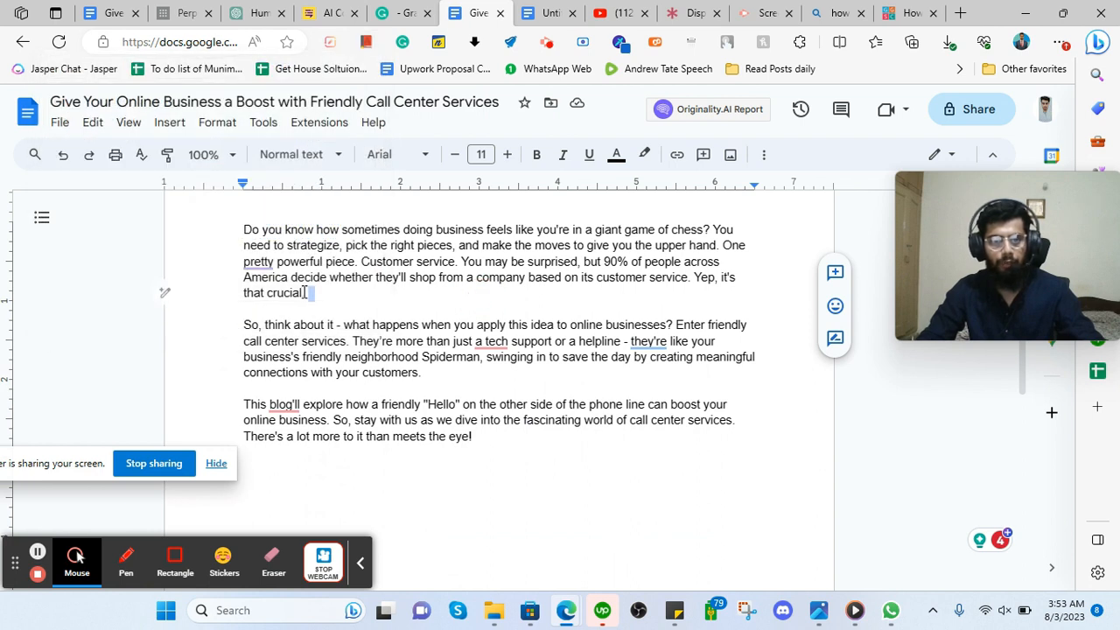
double_click(273, 292)
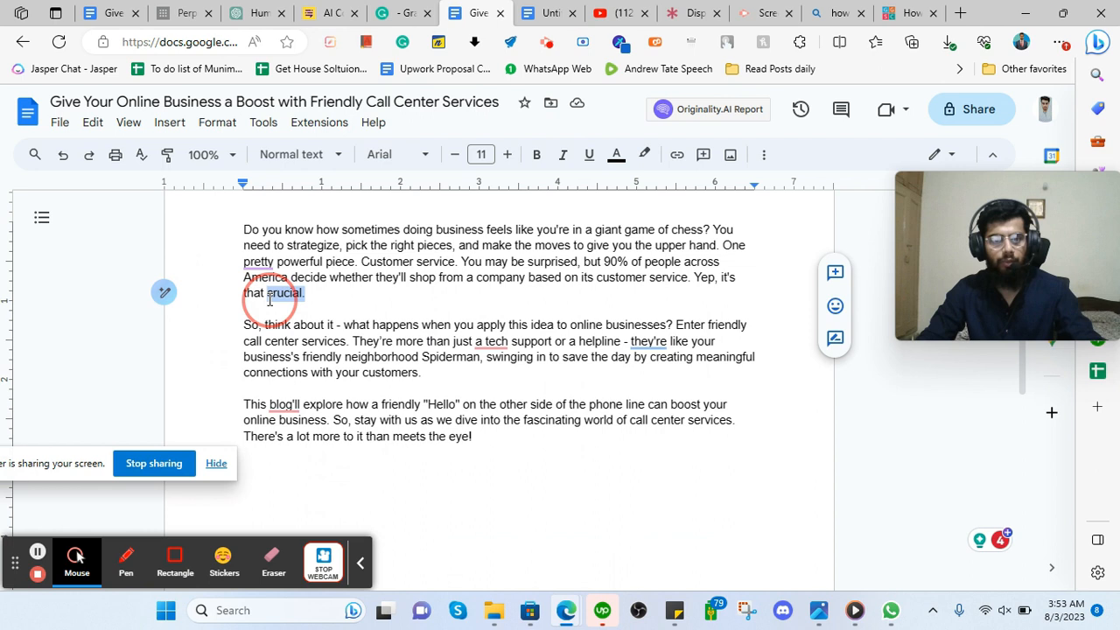
text(yer)
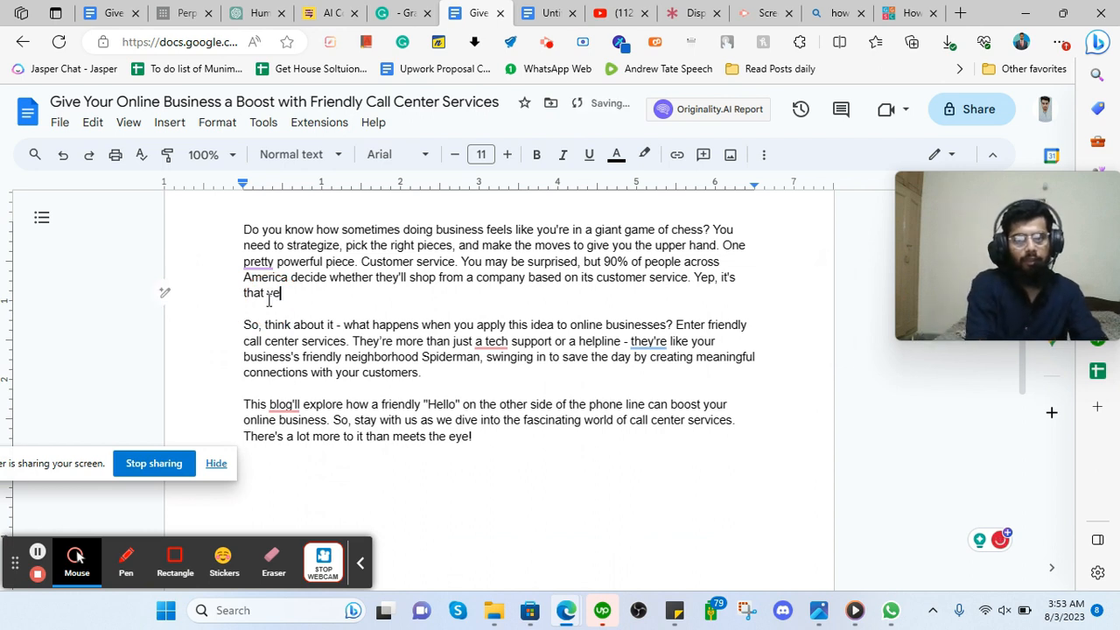
text(y important.)
double_click(314, 308)
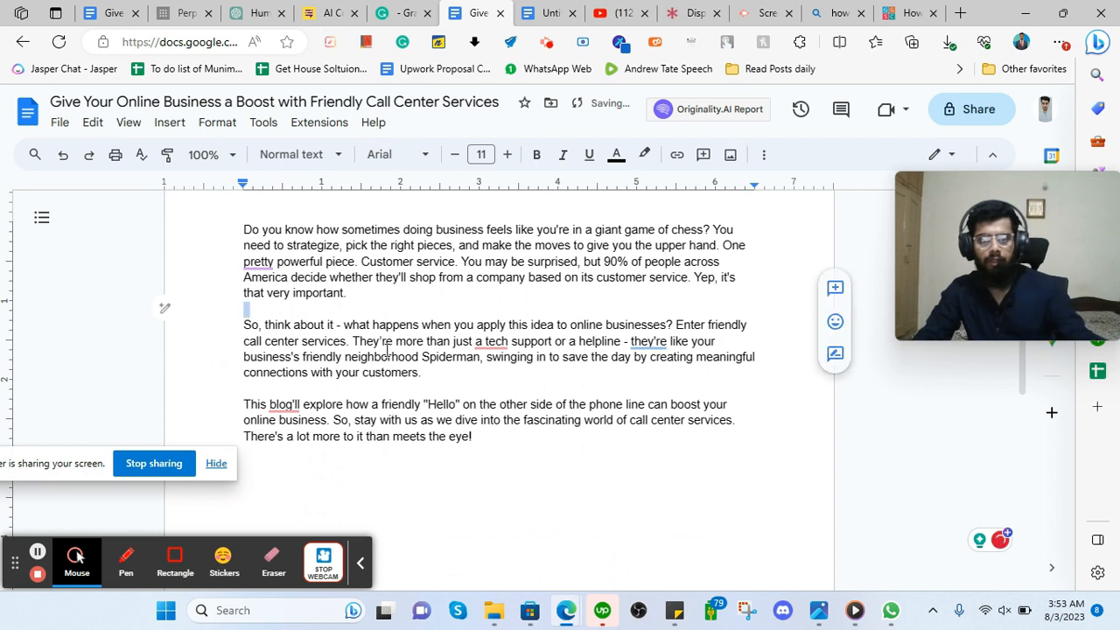
click(335, 325)
scroll(317, 336, up, 1)
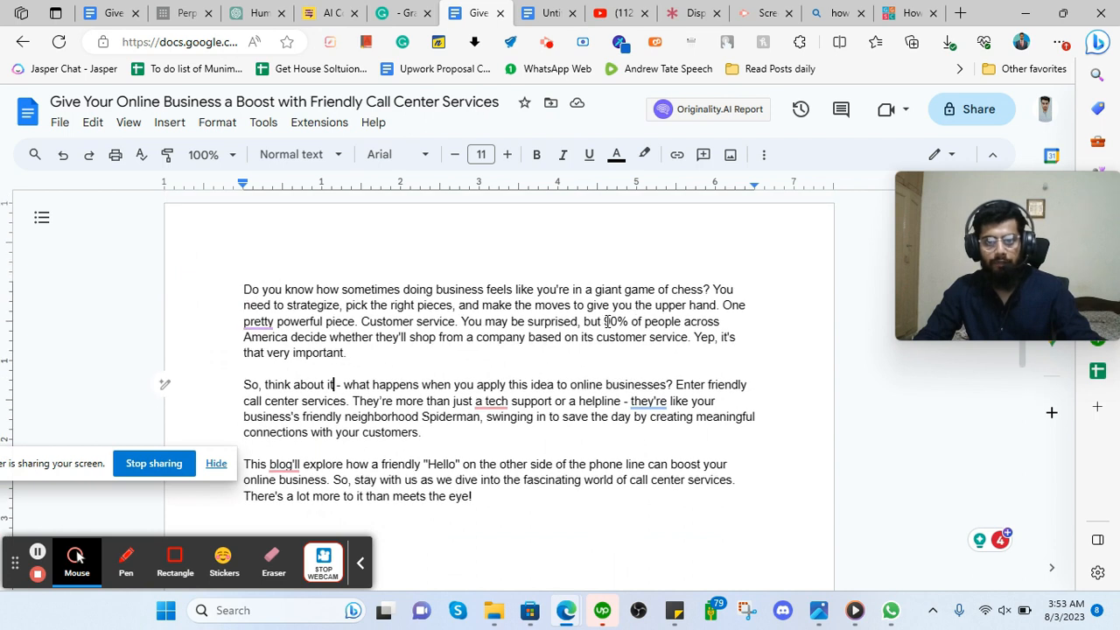
click(273, 11)
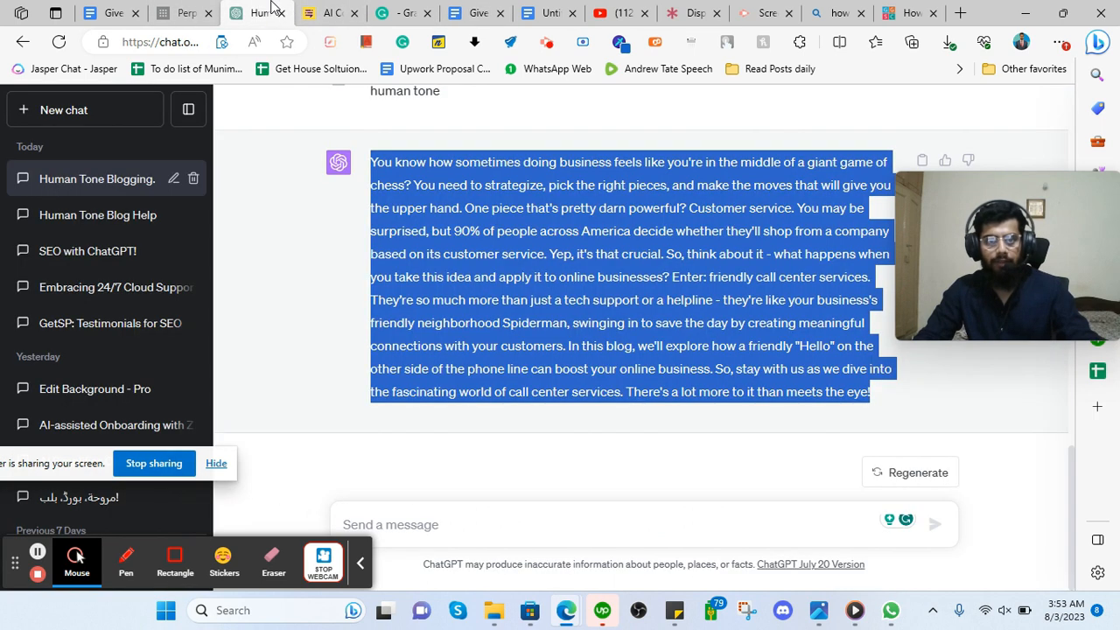
scroll(477, 394, up, 8)
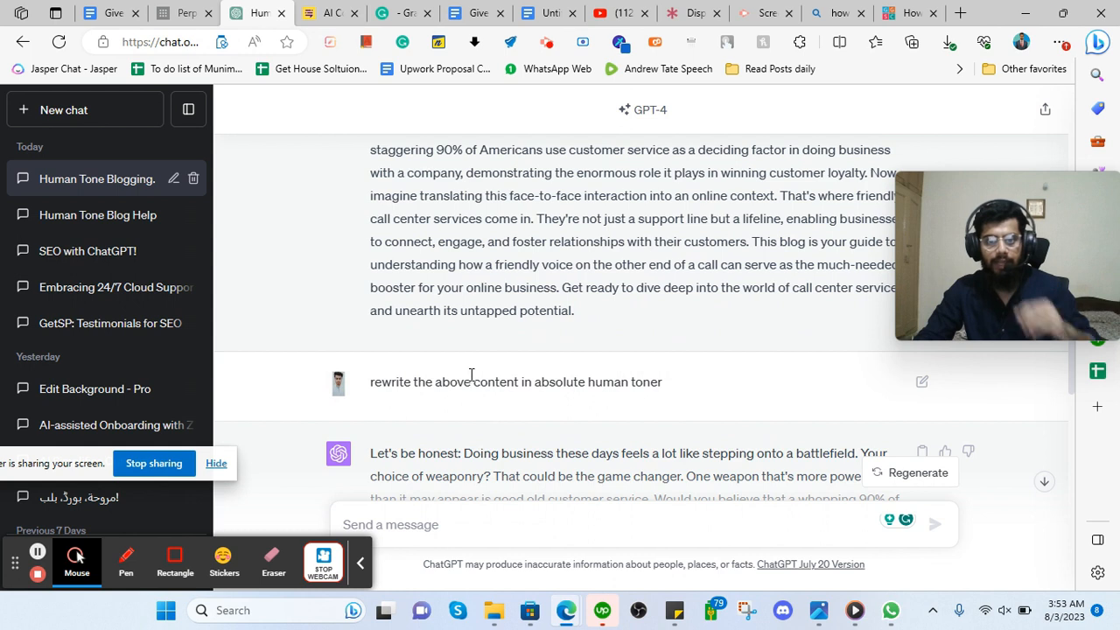
scroll(469, 378, up, 6)
scroll(442, 318, down, 3)
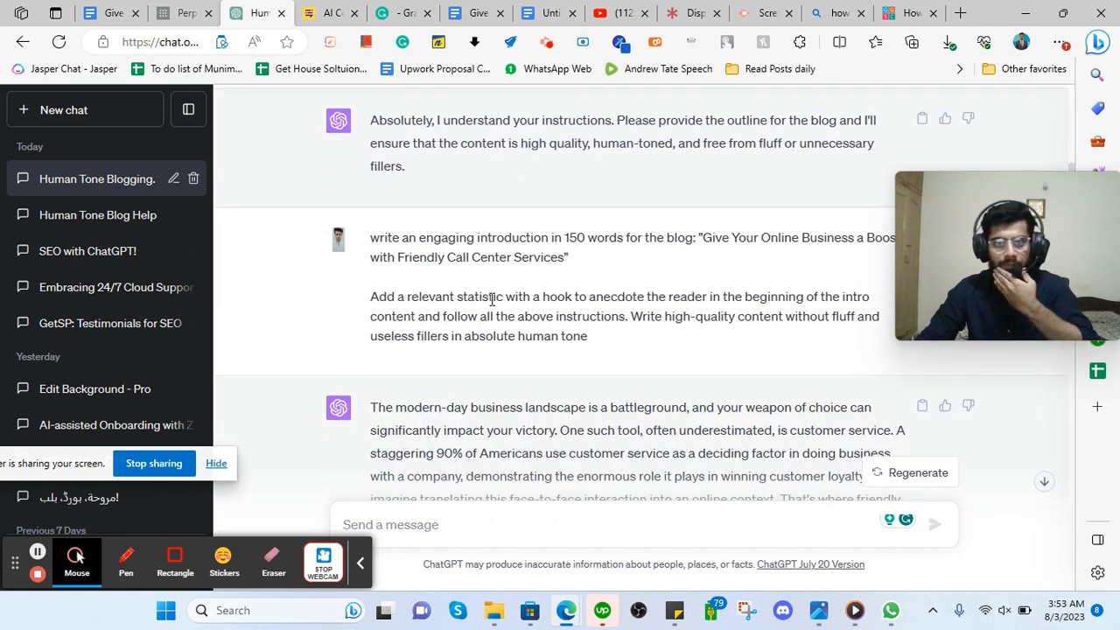
scroll(568, 263, up, 2)
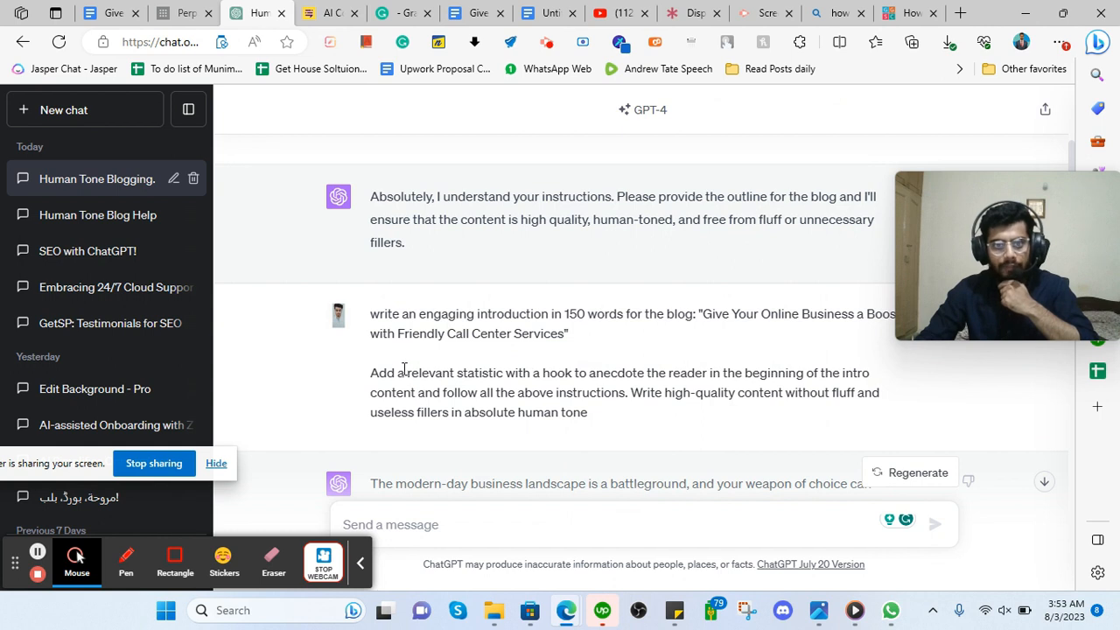
drag(405, 374, 498, 378)
click(495, 7)
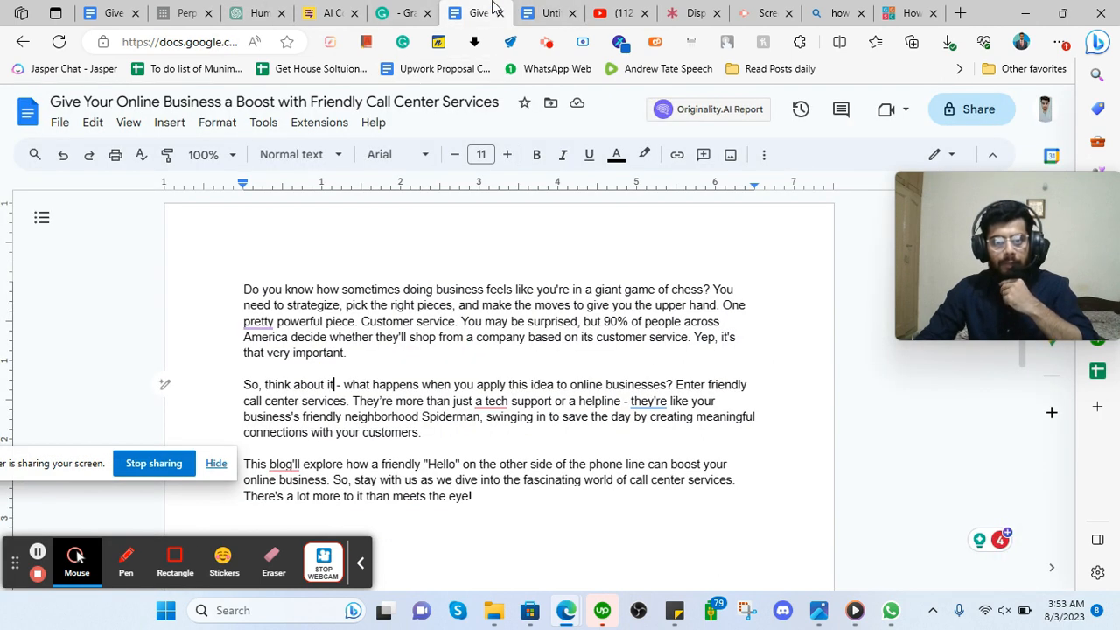
Copy the claim that 90% of people choose companies by customer service, then go to Perplexity.
drag(603, 322, 349, 350)
click(611, 324)
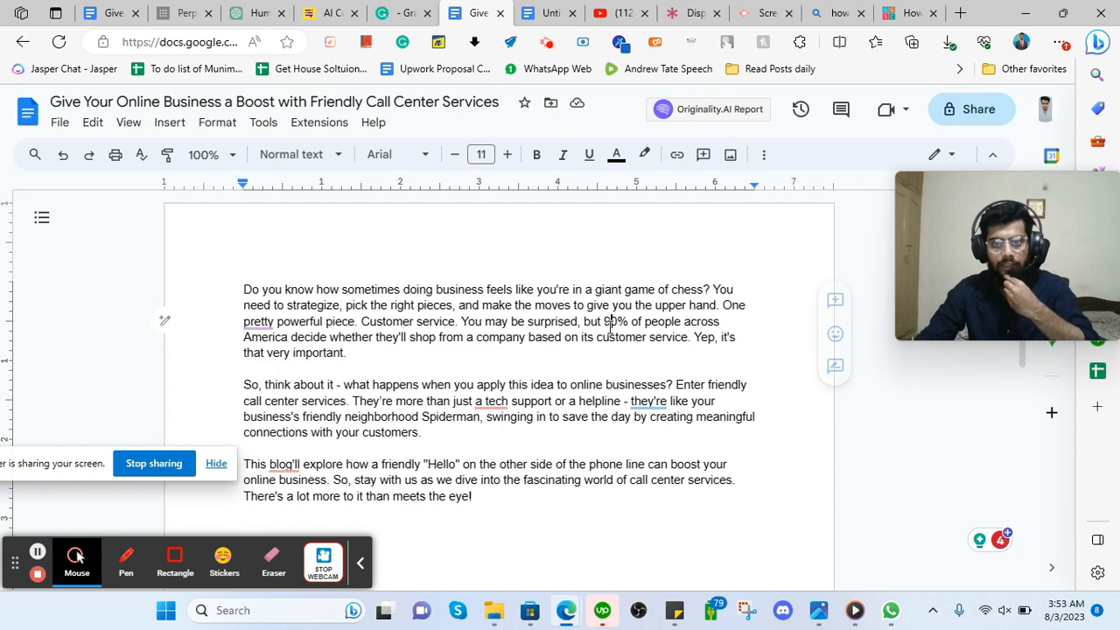
drag(604, 322, 683, 336)
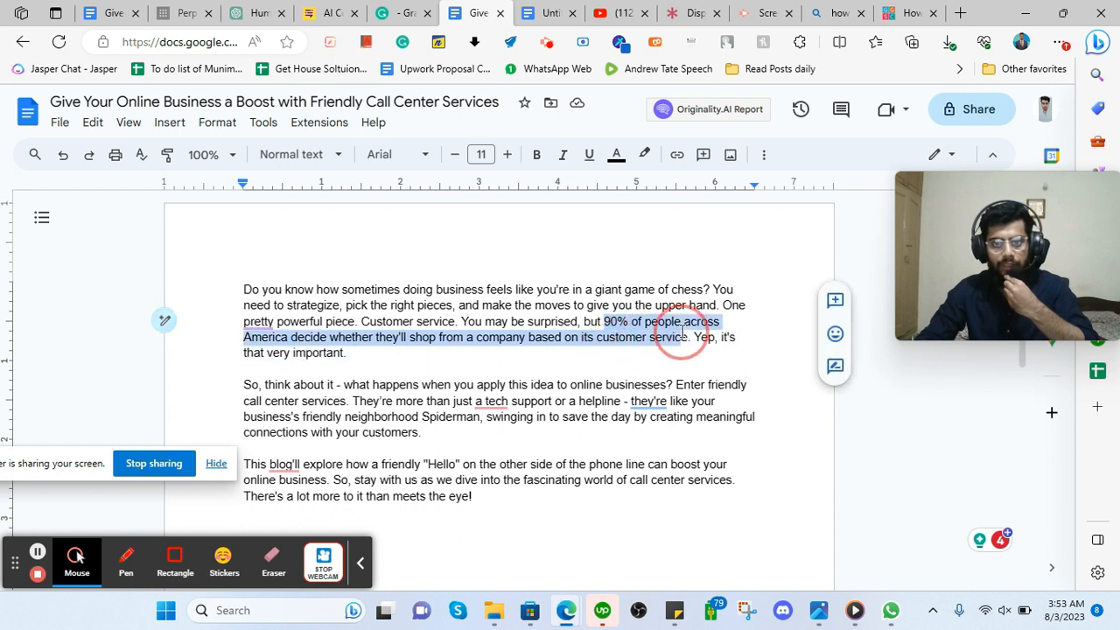
right_click(621, 335)
click(665, 194)
click(184, 13)
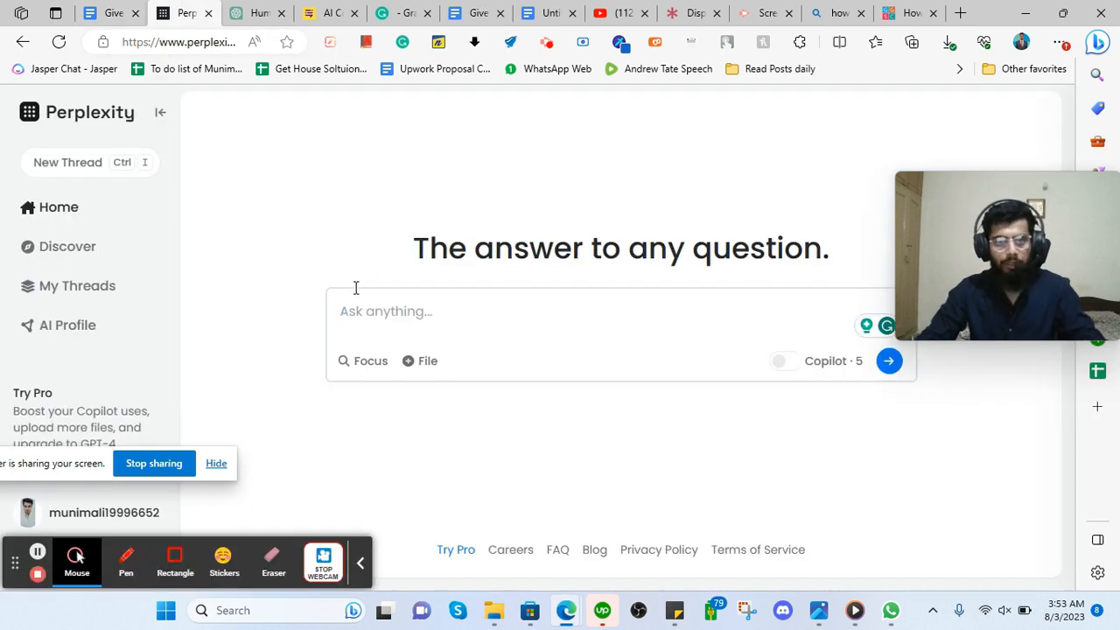
Ask Perplexity to verify the pasted 90% customer-service claim and read the sourced answer.
key(ctrl+v)
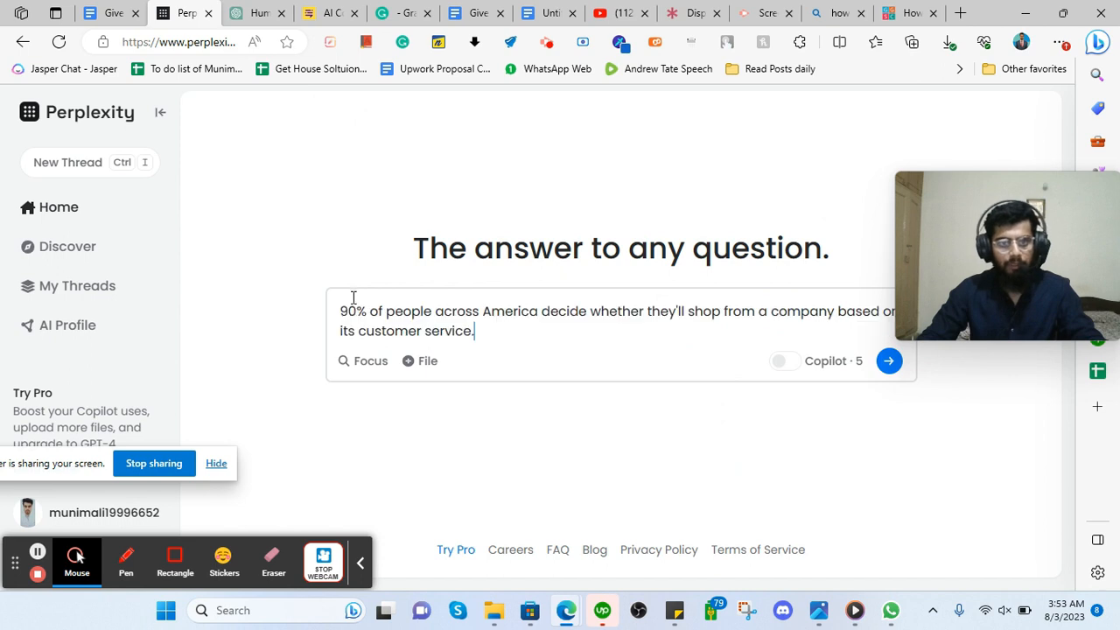
click(889, 362)
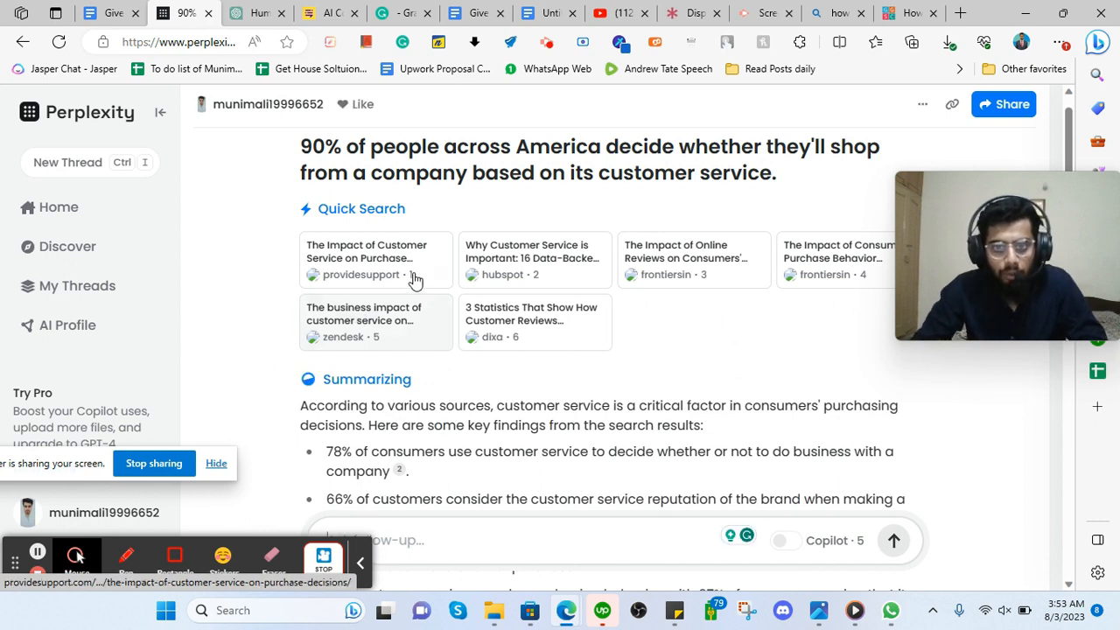
scroll(423, 315, up, 3)
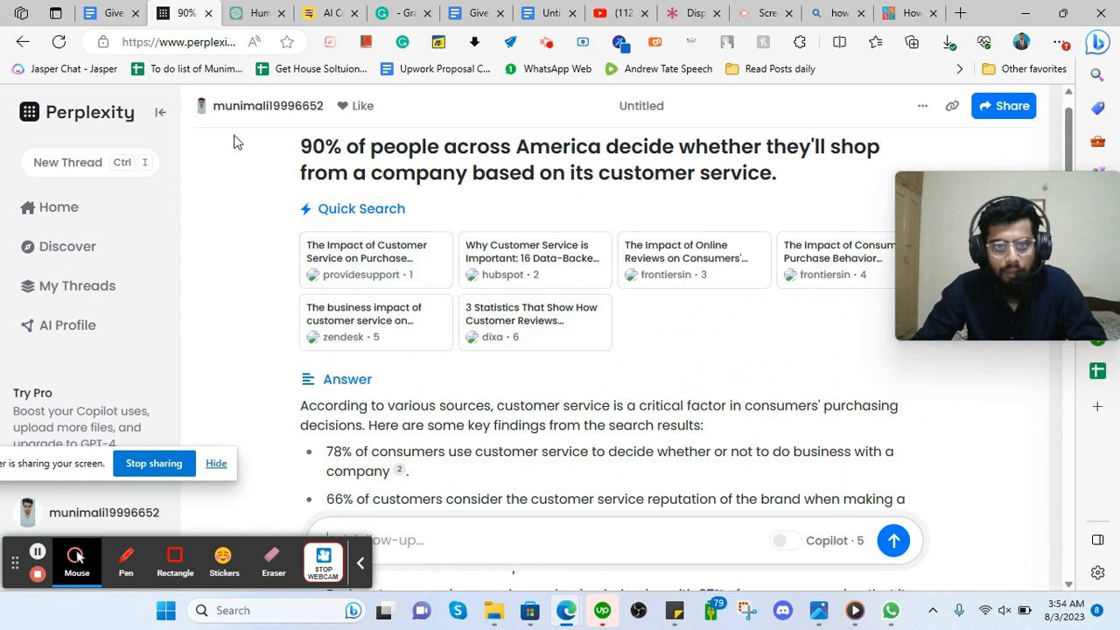
scroll(453, 387, down, 2)
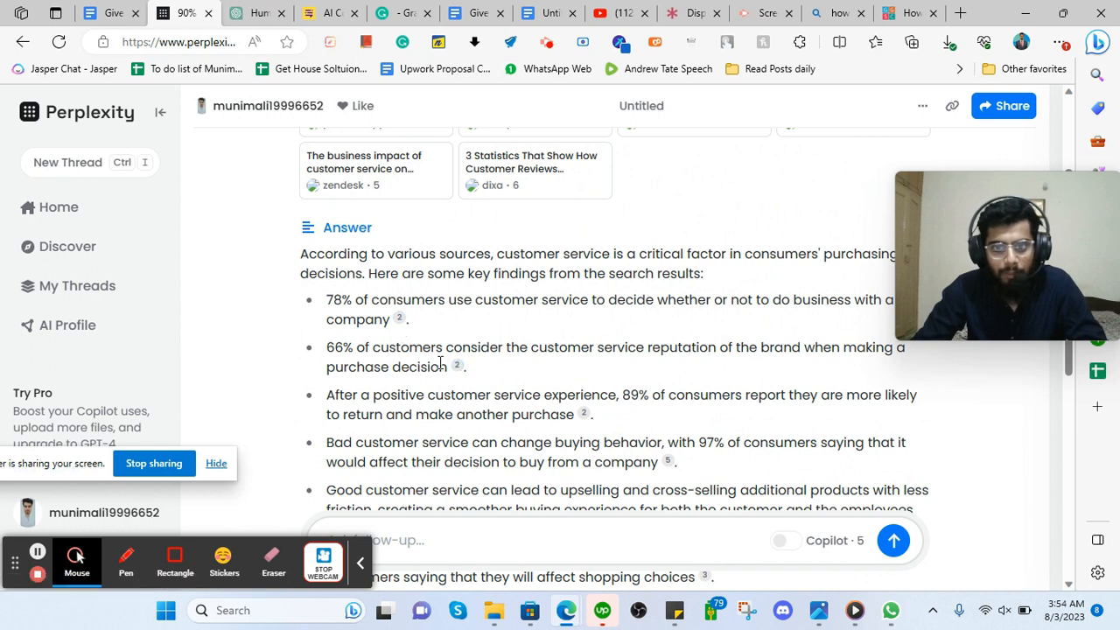
scroll(449, 362, down, 2)
scroll(449, 386, up, 4)
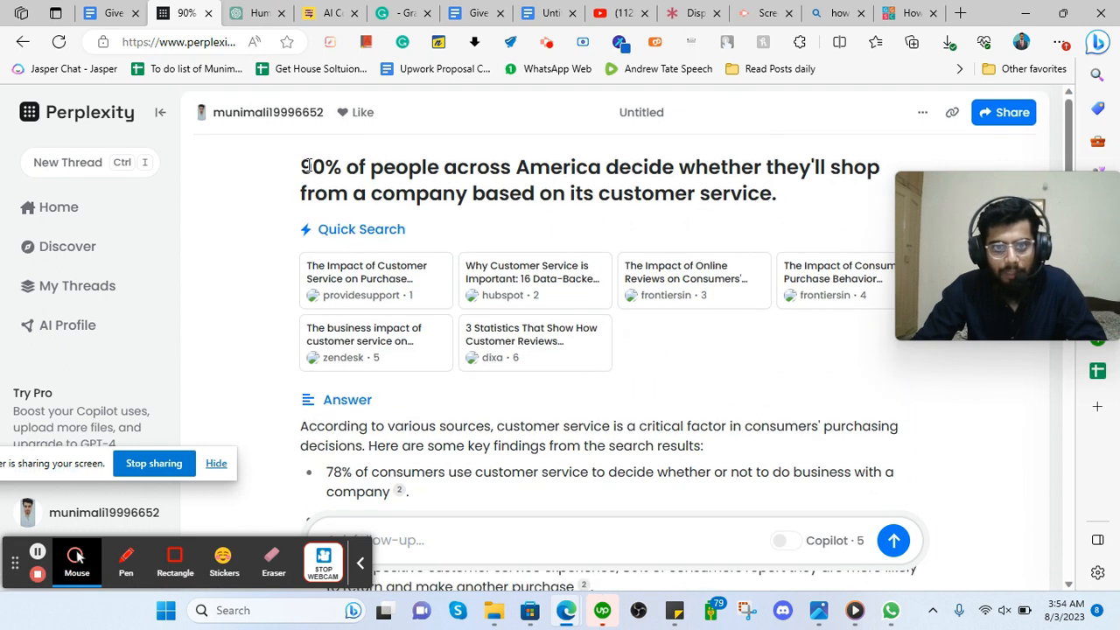
scroll(568, 252, down, 4)
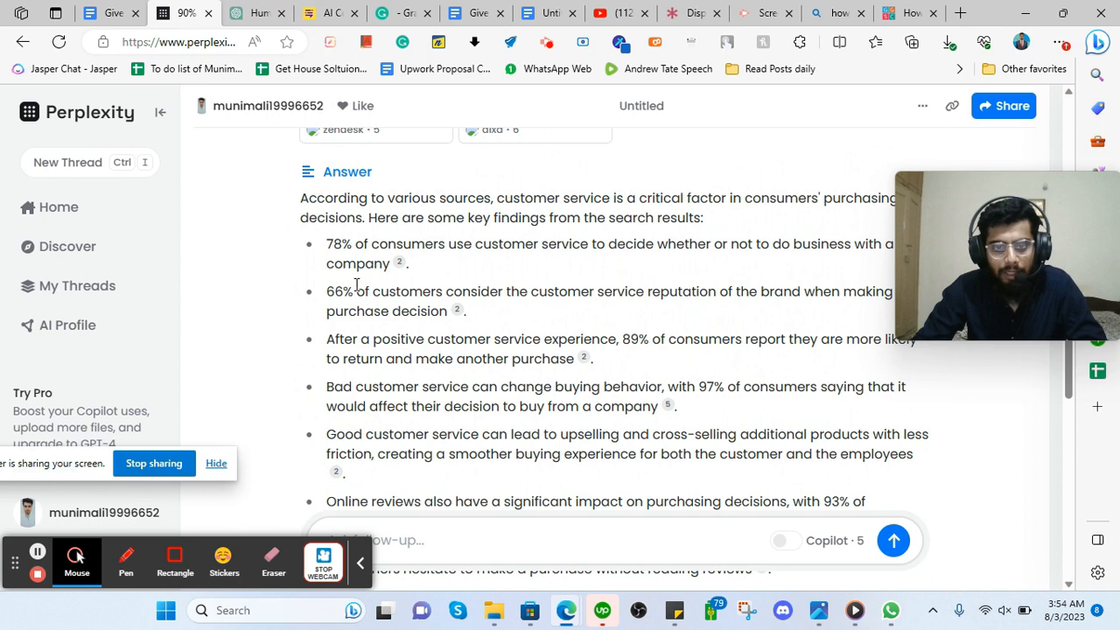
Select the 78% of consumers finding and open its cited HubSpot source.
click(254, 12)
click(467, 544)
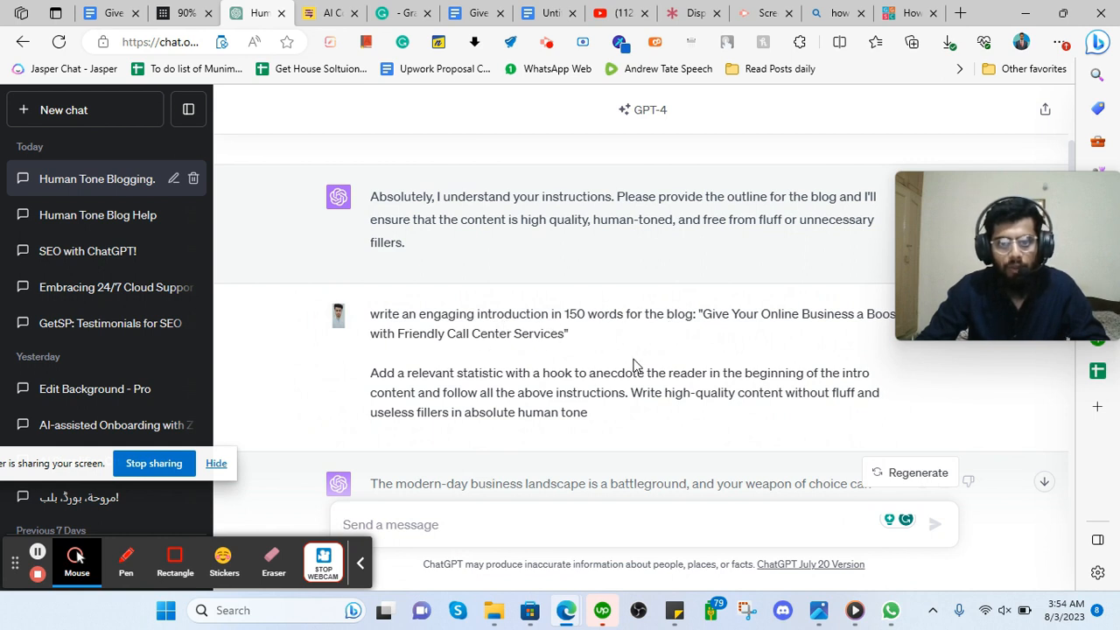
click(185, 12)
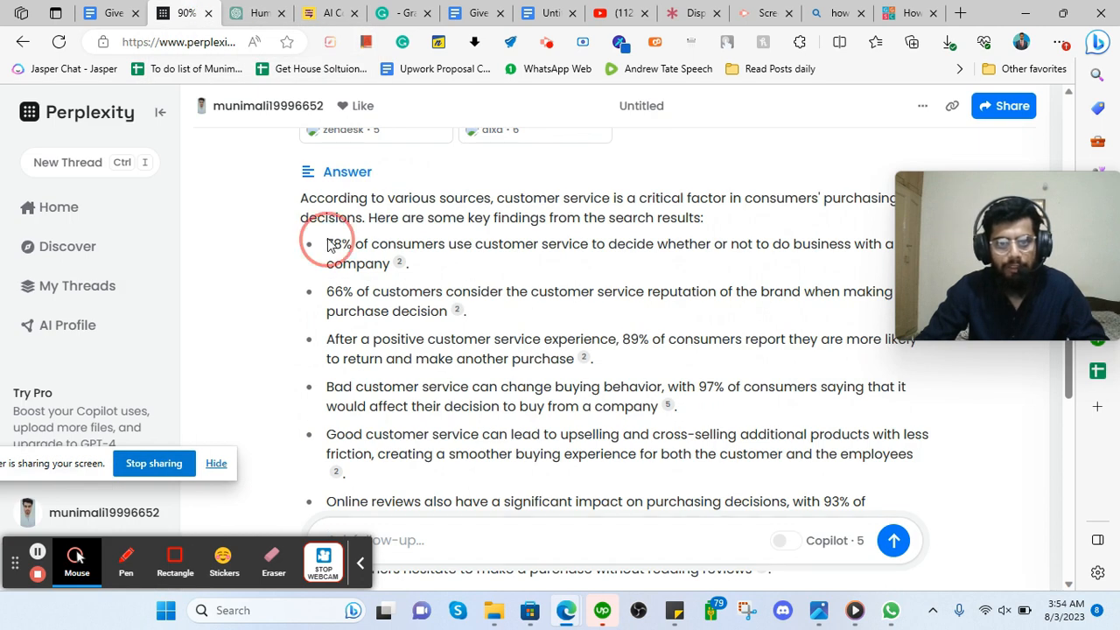
drag(325, 245, 389, 265)
scroll(355, 454, up, 3)
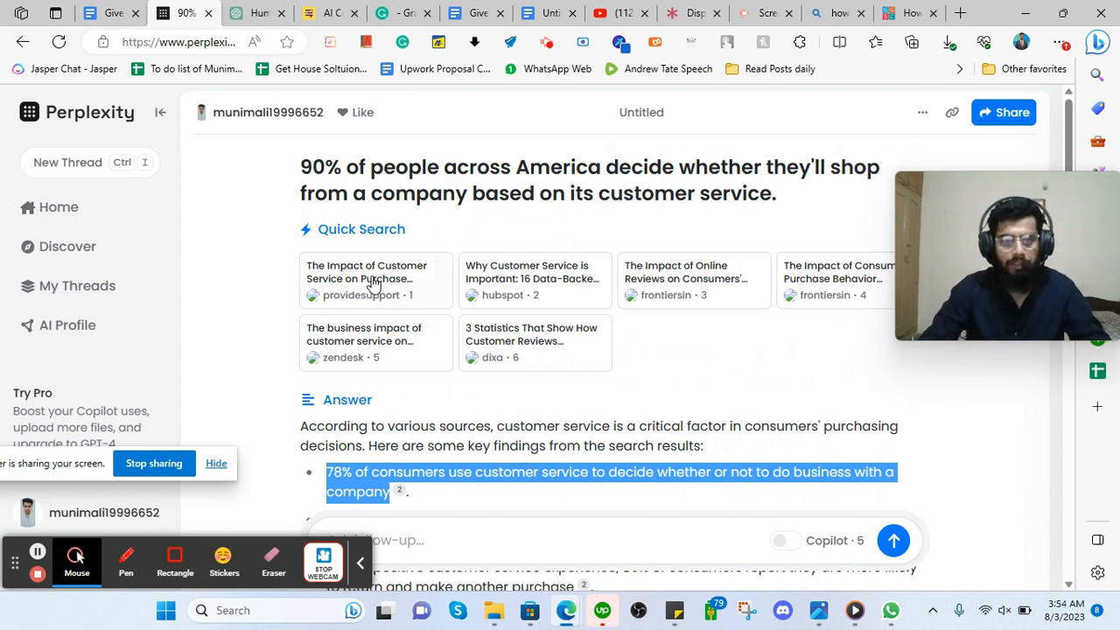
scroll(370, 283, down, 1)
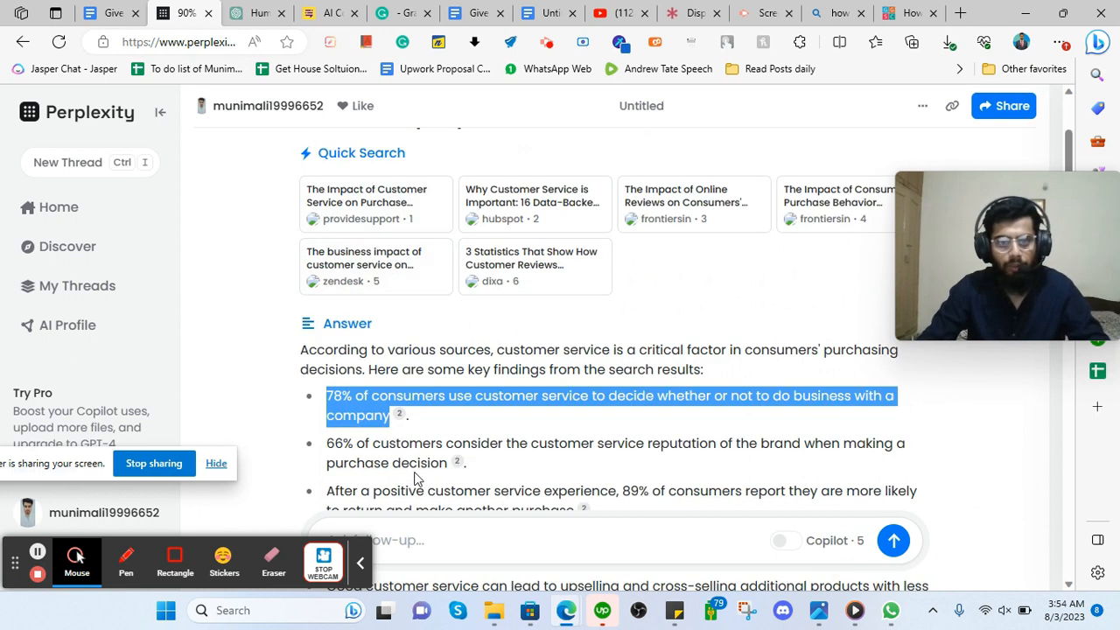
click(399, 414)
click(153, 7)
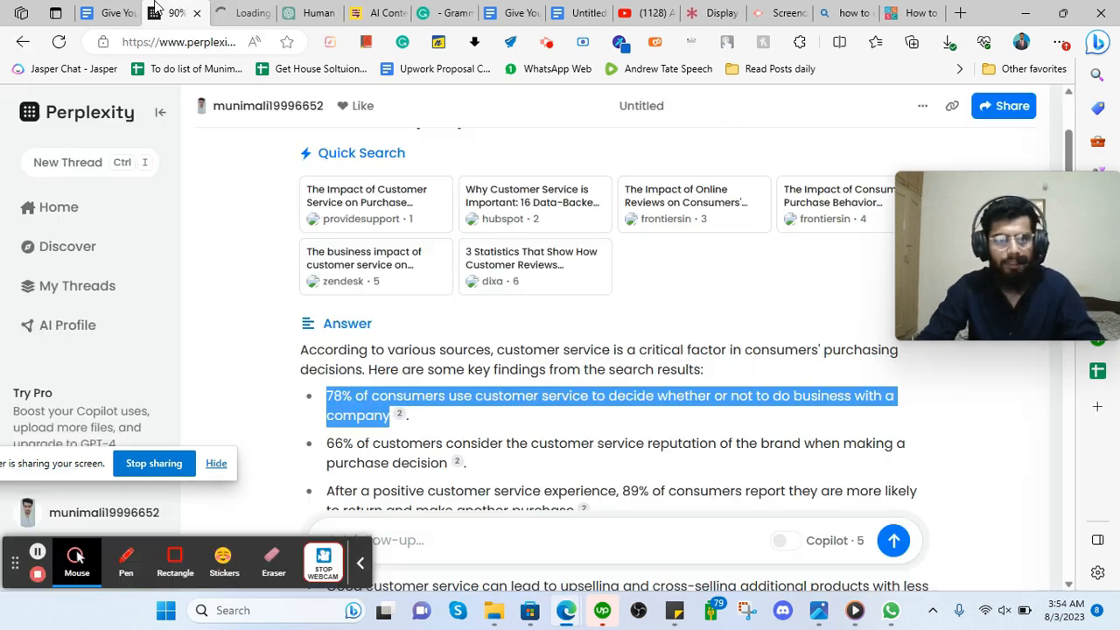
Skim the HubSpot article 'Why Customer Service is Important: 16 Data-Backed Facts' and select its URL.
click(236, 7)
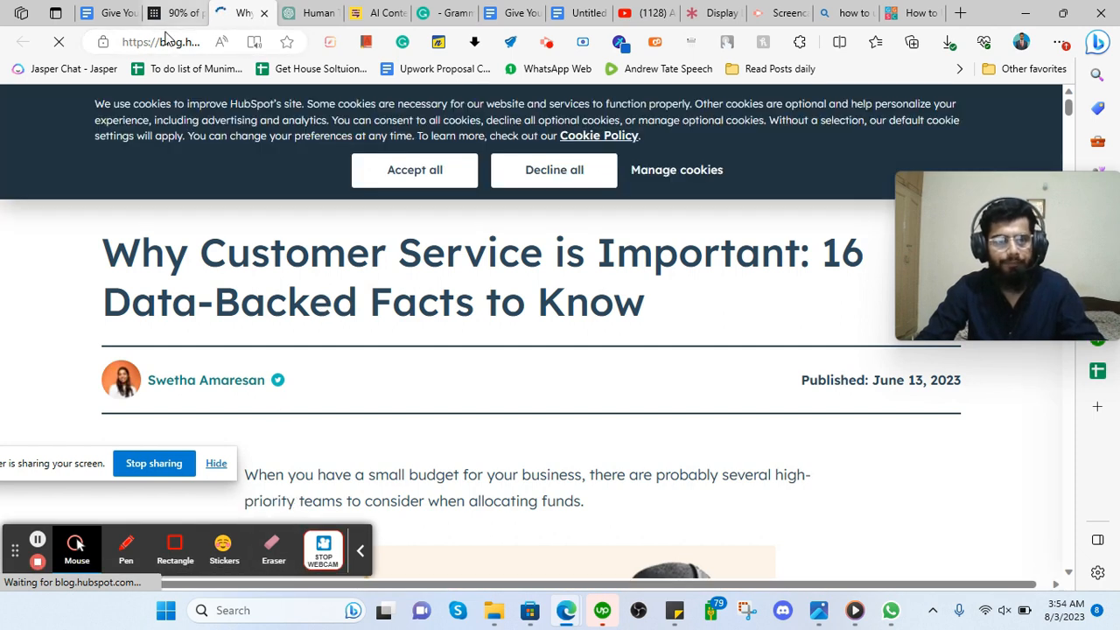
scroll(274, 445, down, 3)
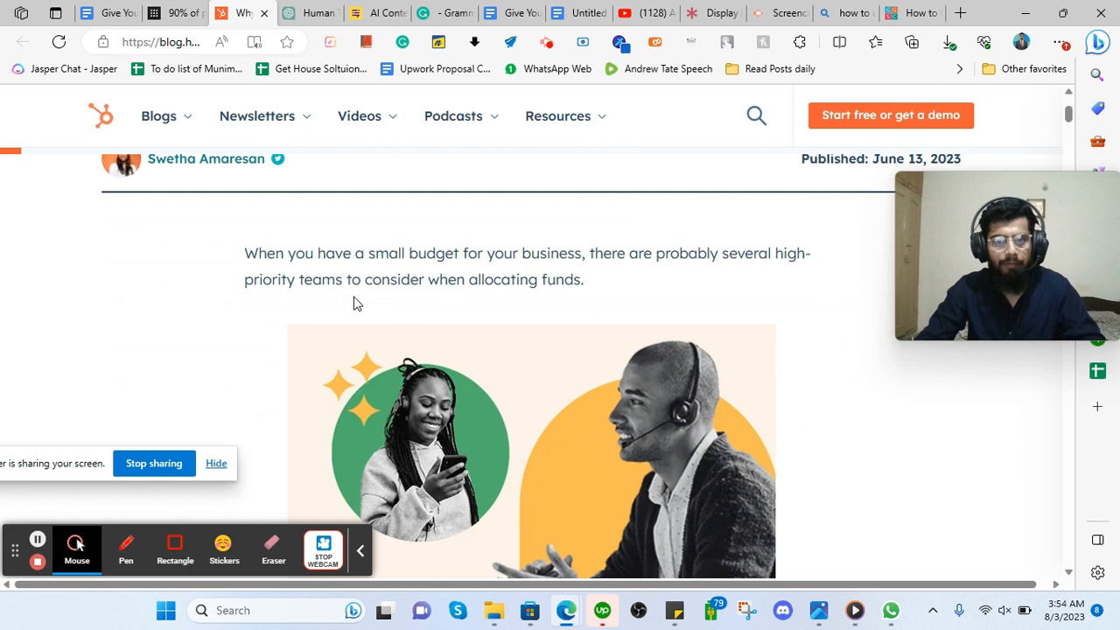
scroll(339, 297, up, 3)
click(160, 46)
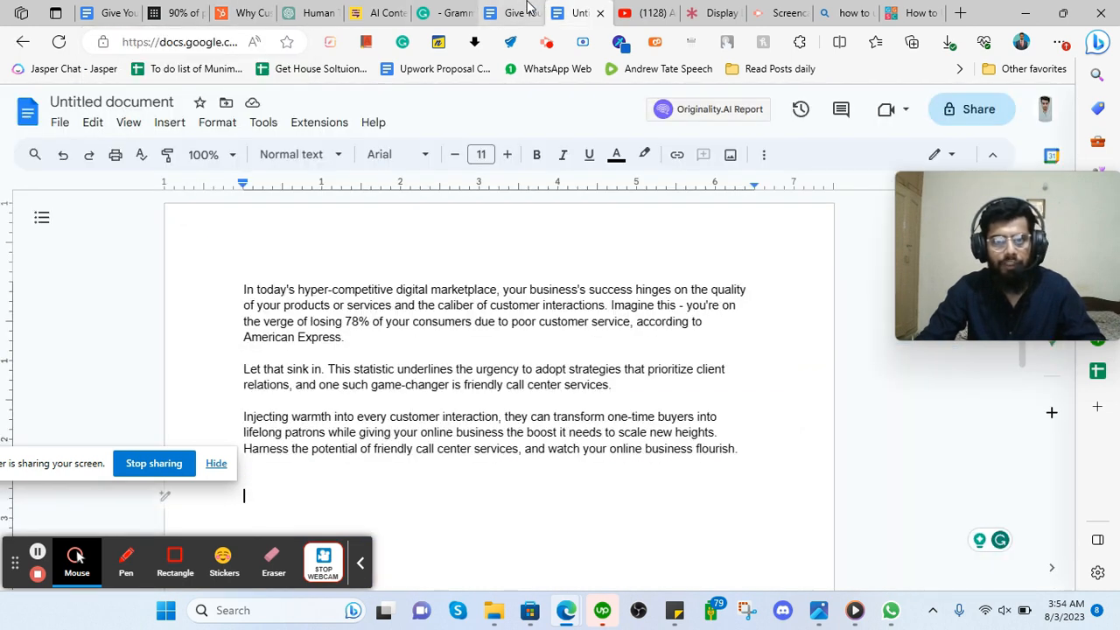
Back in the blog draft, select the phrase '90% of people'.
click(518, 12)
click(675, 372)
drag(604, 321, 681, 322)
click(602, 322)
drag(601, 322, 682, 322)
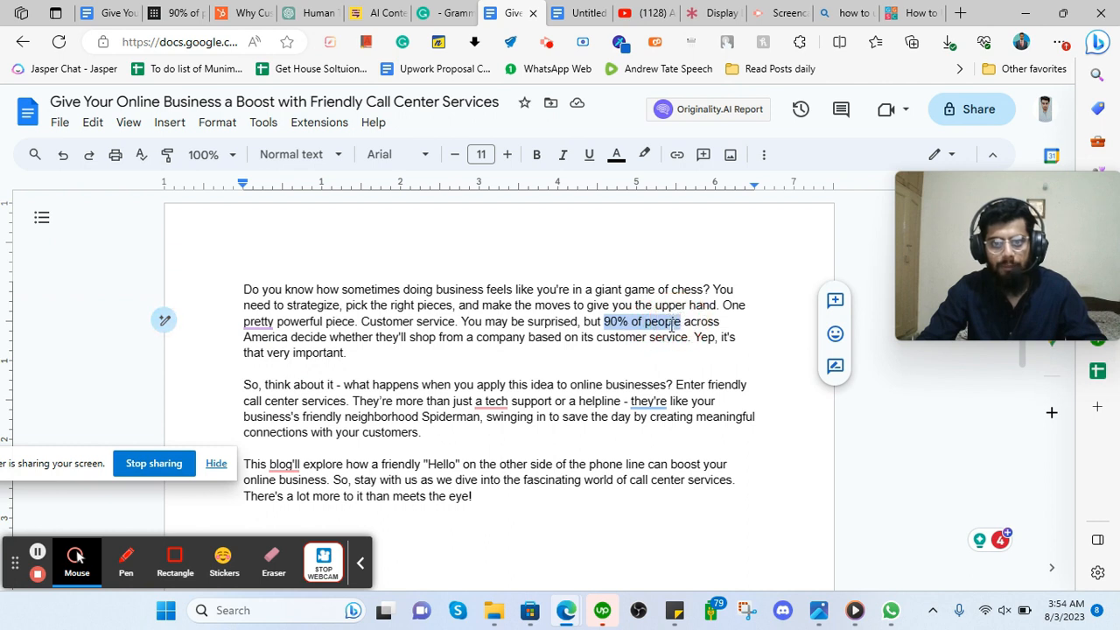
Select '90% of people' in the intro and open the Insert link box with Ctrl+K.
click(468, 347)
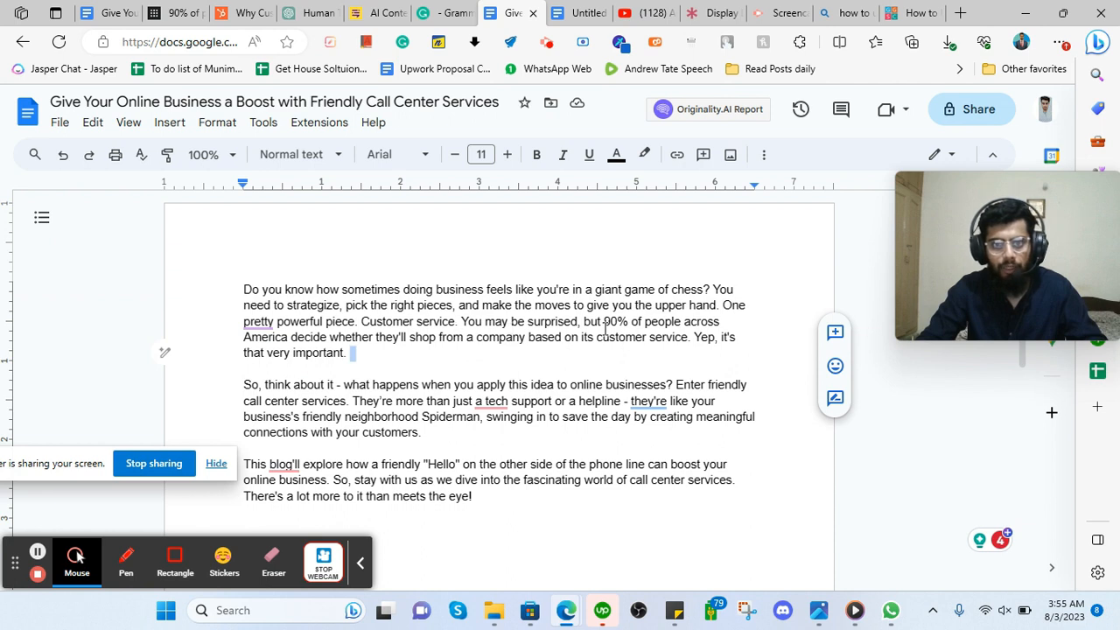
drag(607, 321, 683, 320)
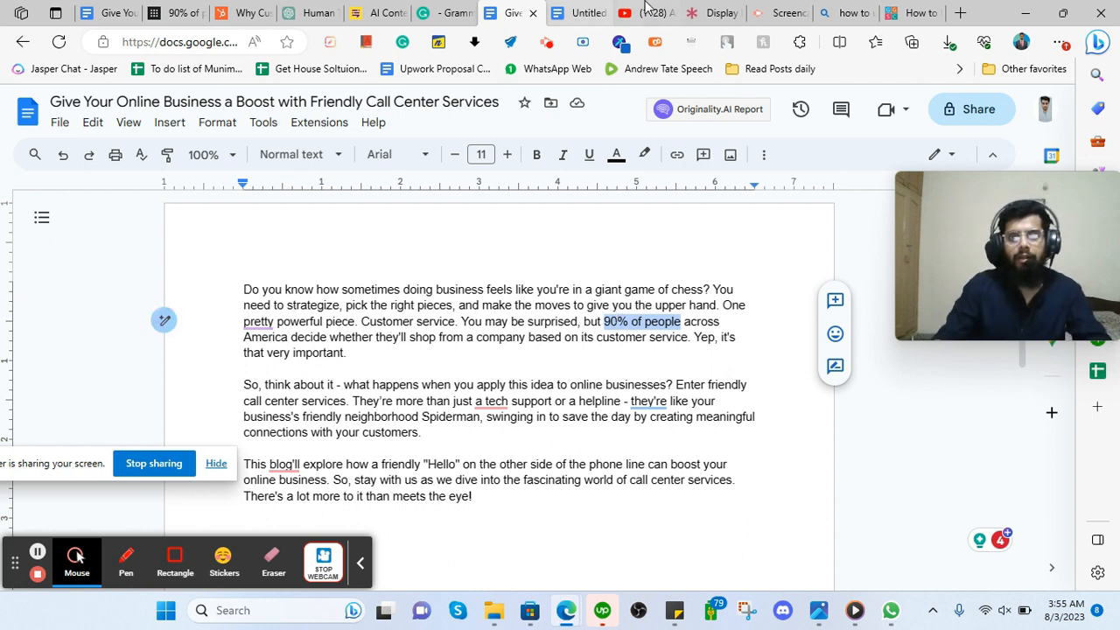
click(718, 12)
text(ct)
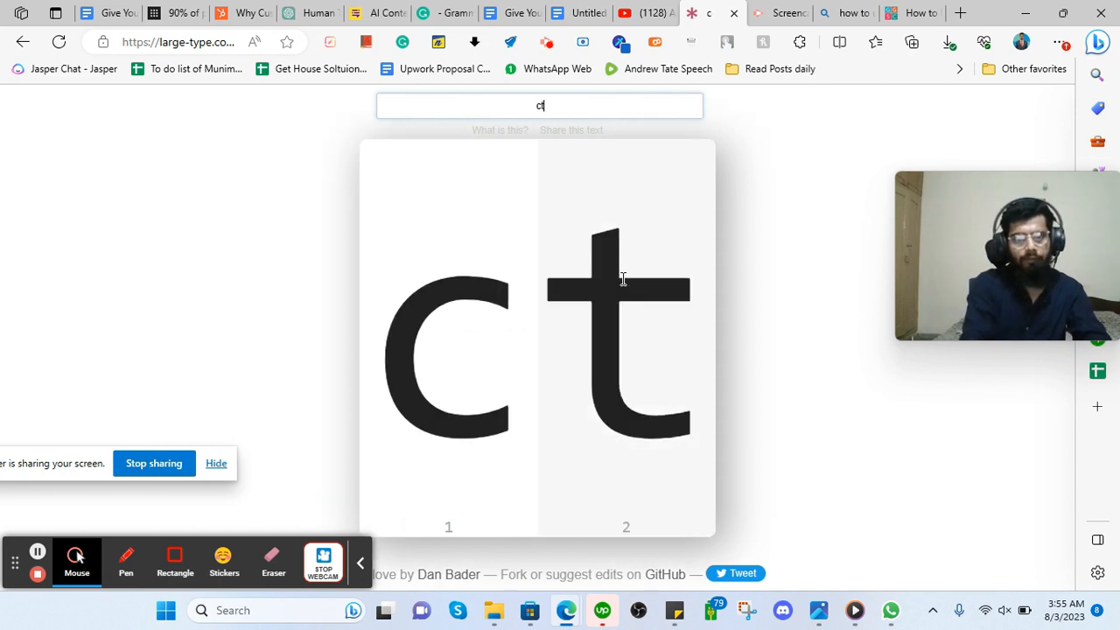
text(rl+k)
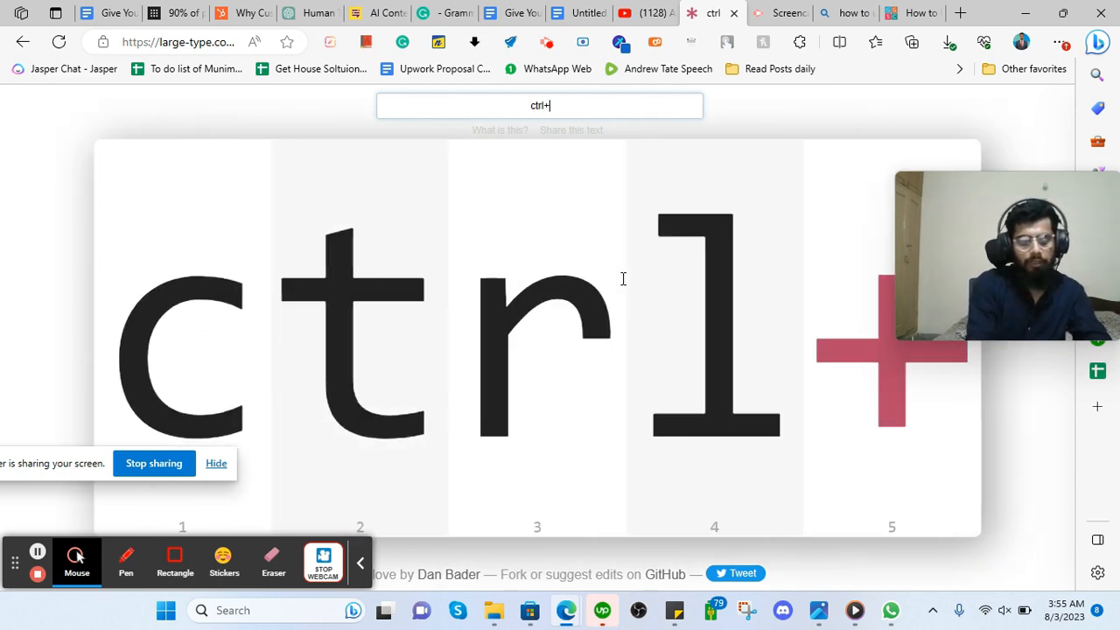
click(509, 12)
key(ctrl+k)
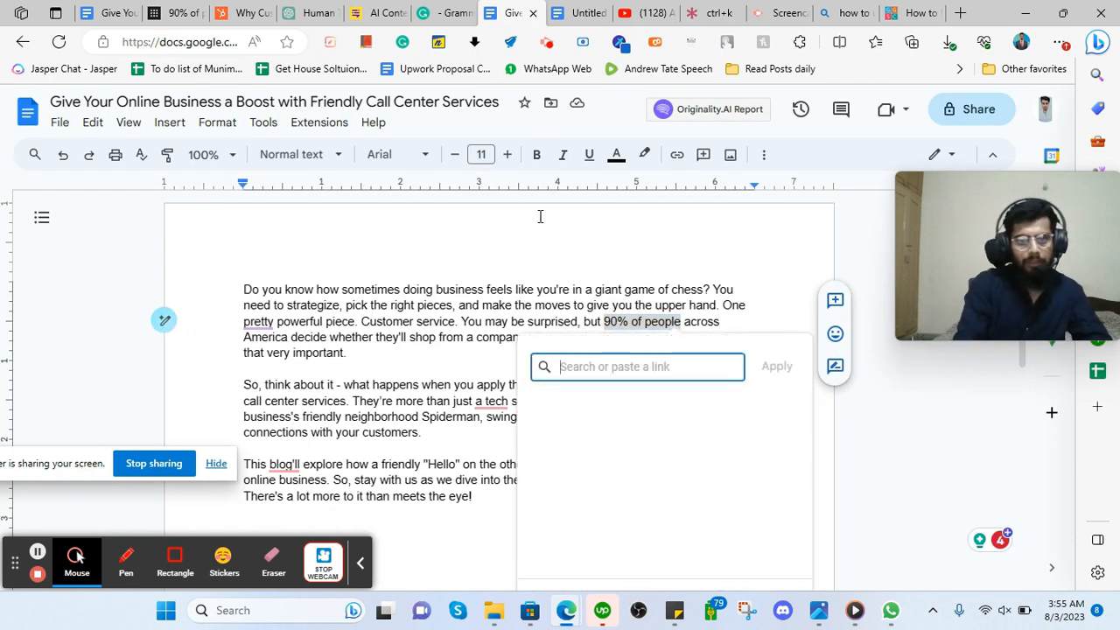
Link '90% of people' to the HubSpot customer-service article URL.
click(248, 12)
click(199, 44)
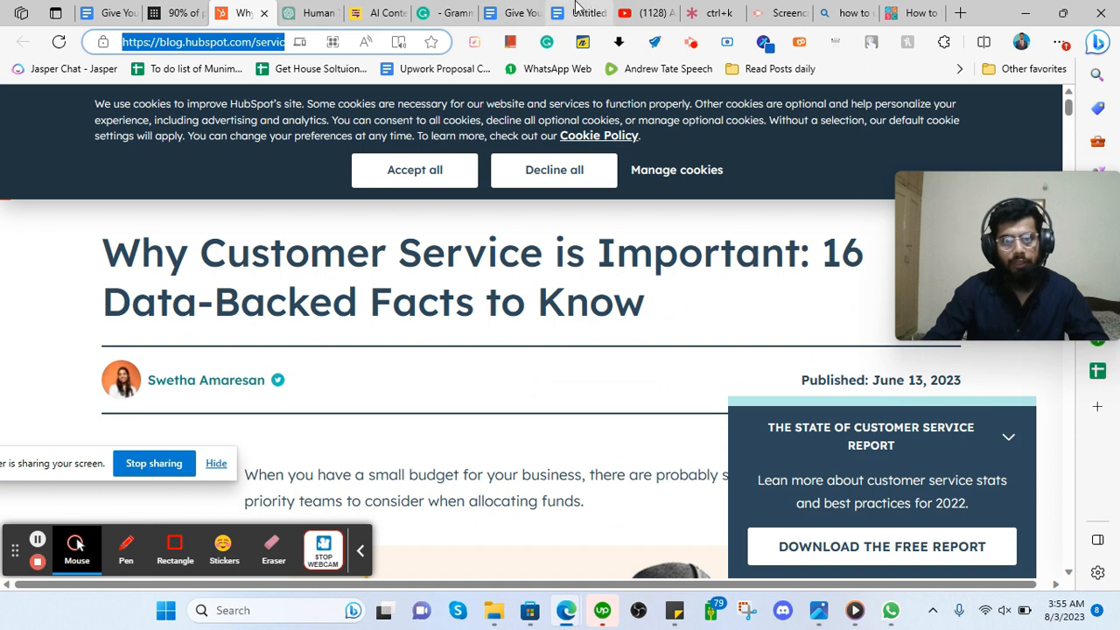
click(509, 12)
text(https://blog.hubspot.com/service/importance-customer-service)
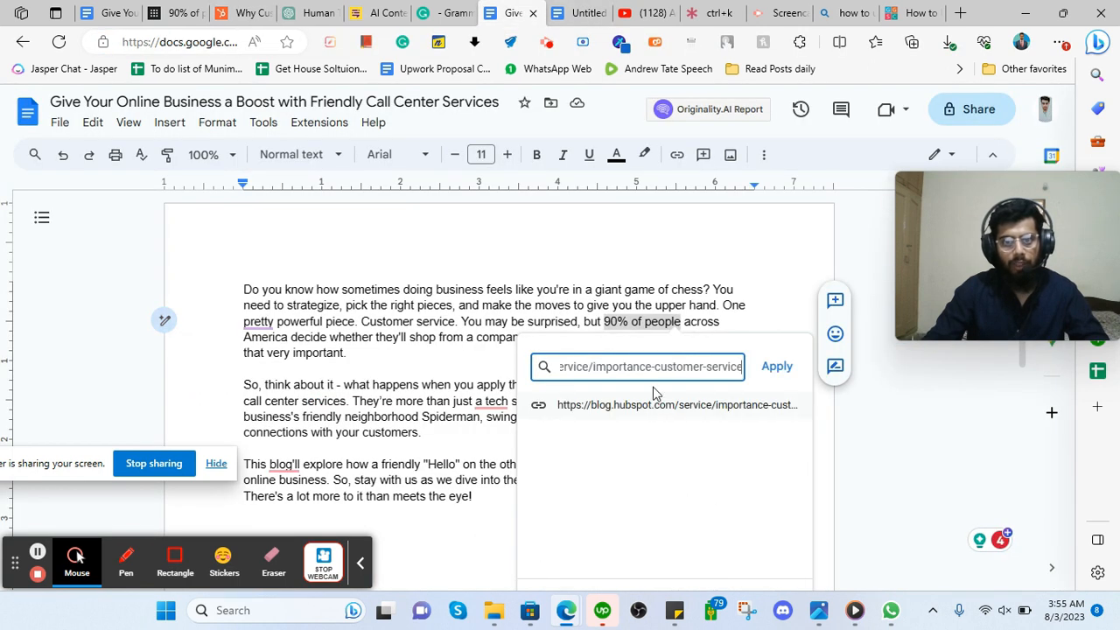
click(776, 368)
drag(719, 12, 576, 10)
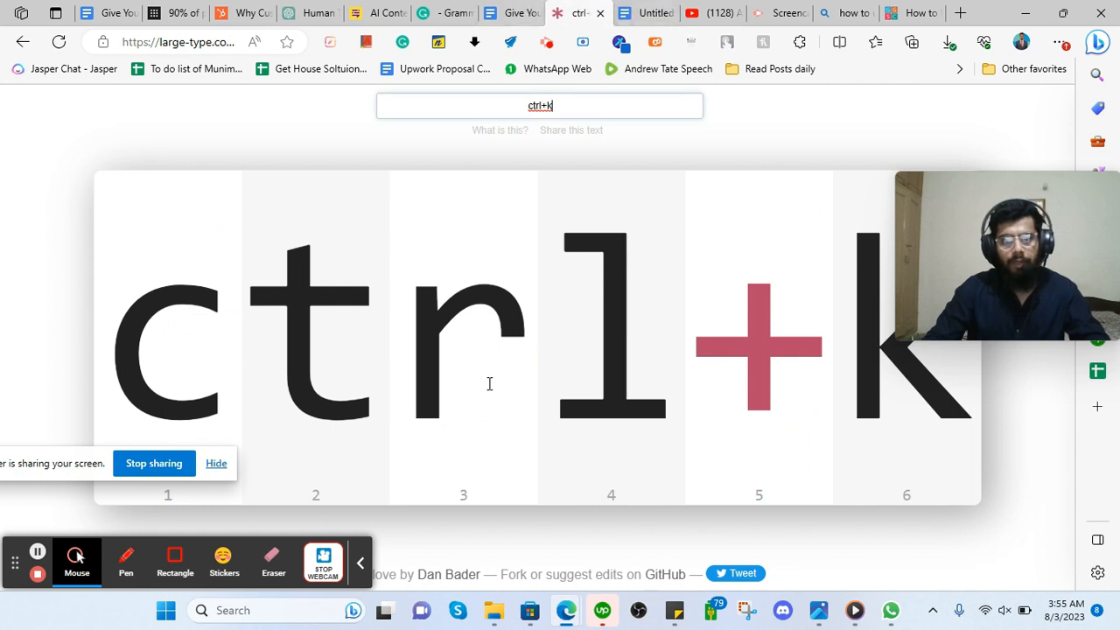
click(523, 12)
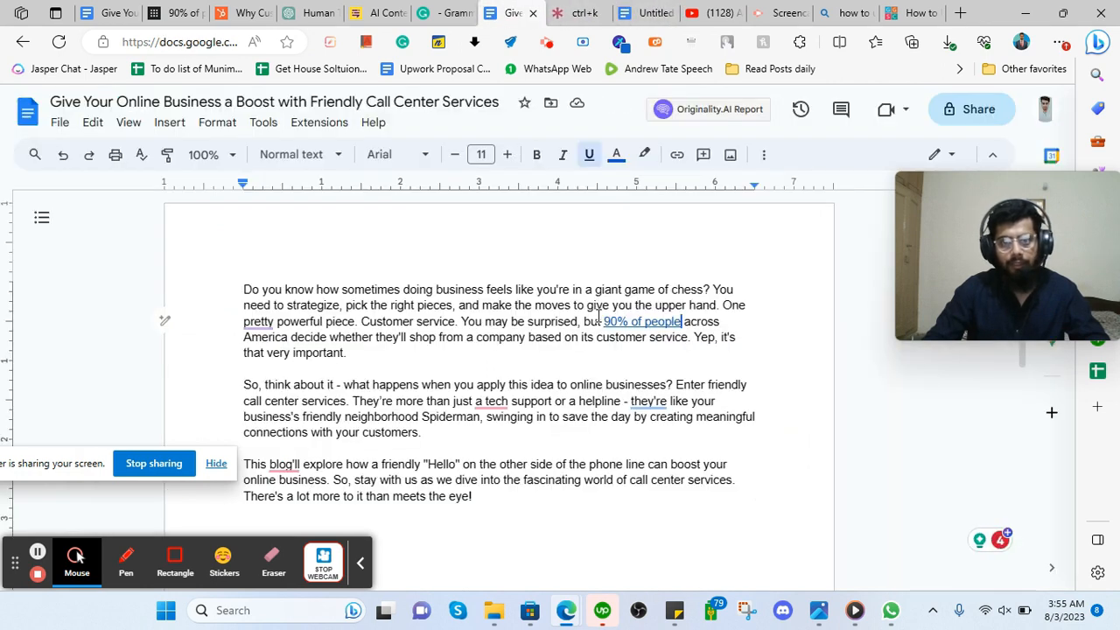
Add a comment reading 'source' on the linked phrase '90% of people'.
drag(610, 320, 681, 321)
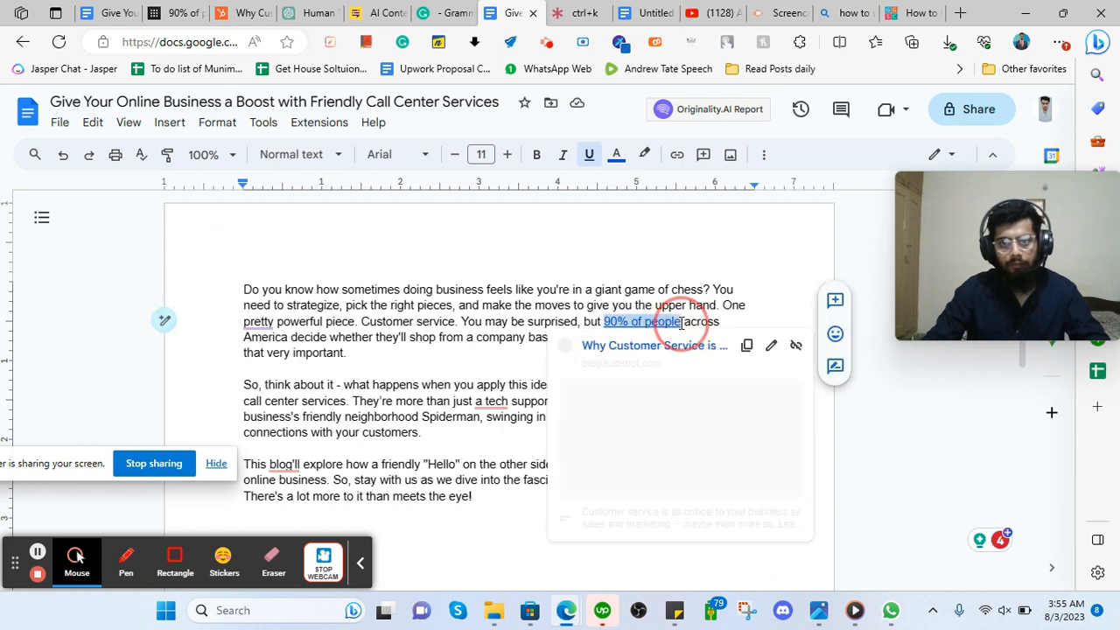
click(834, 300)
text(s)
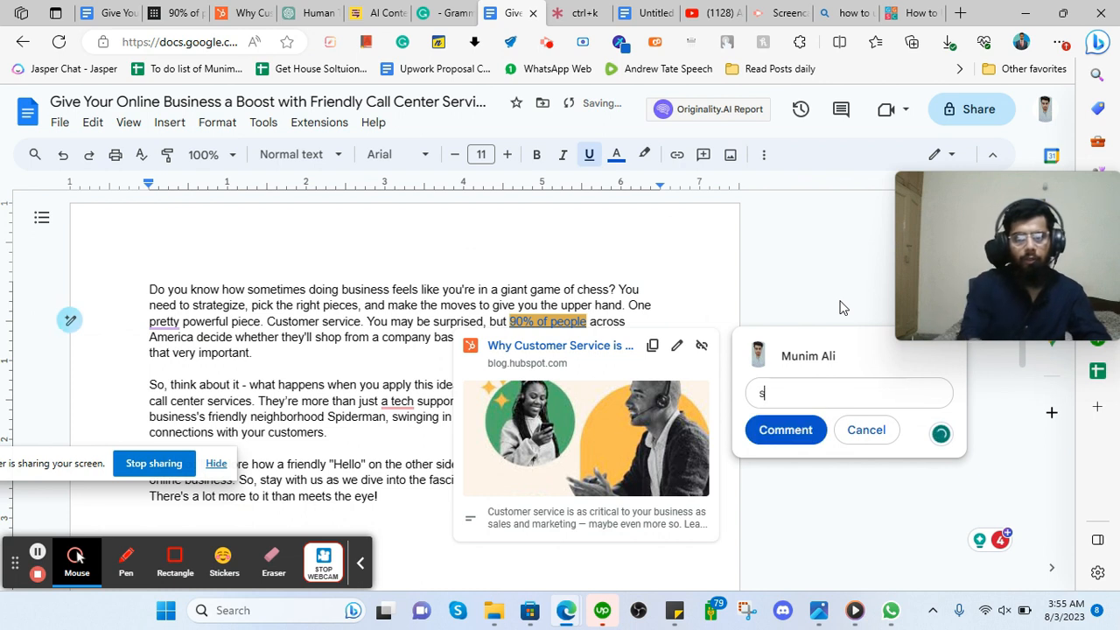
text(ource)
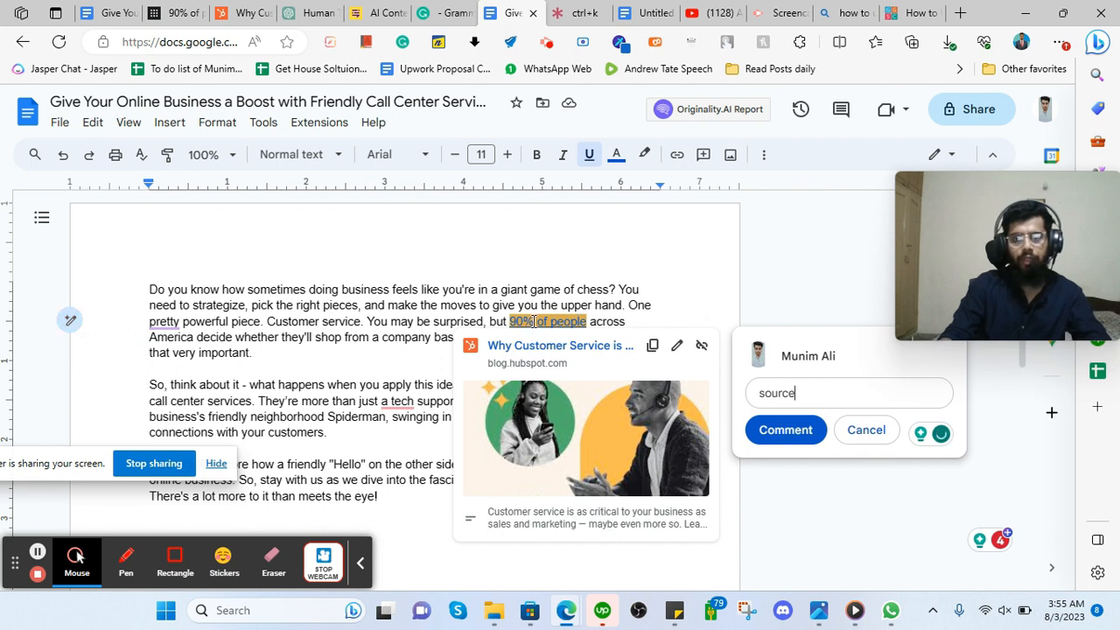
click(779, 435)
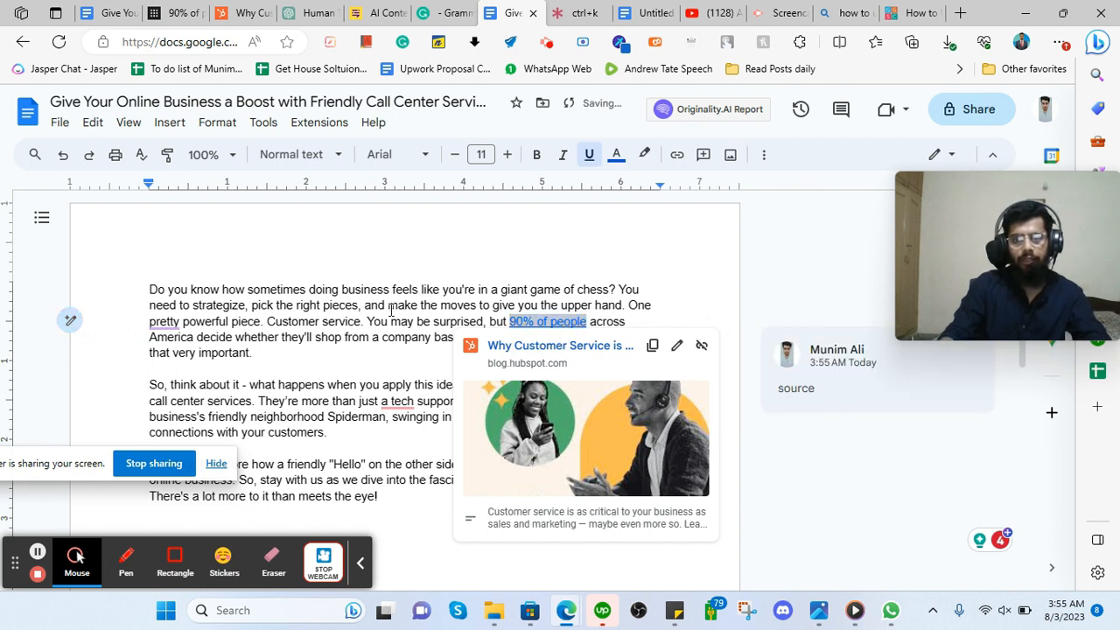
scroll(391, 310, down, 2)
click(328, 313)
scroll(478, 374, up, 2)
scroll(371, 439, down, 2)
scroll(262, 359, up, 2)
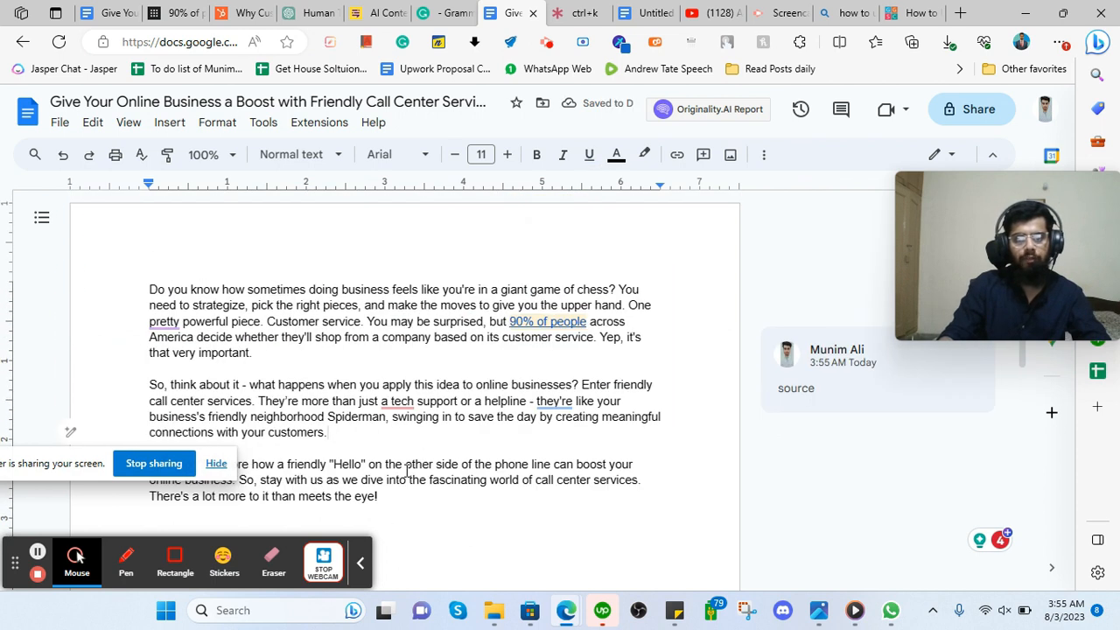
scroll(420, 370, down, 2)
Start a new empty line after the intro's closing 'eye!'.
click(380, 376)
scroll(416, 396, up, 2)
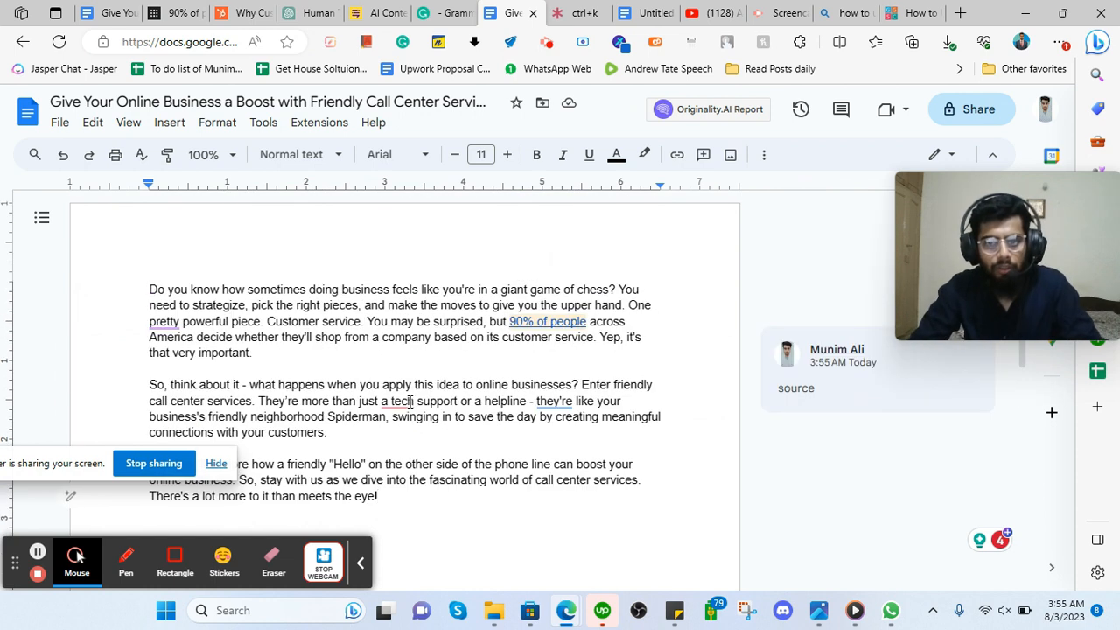
mouse_move(393, 400)
click(431, 481)
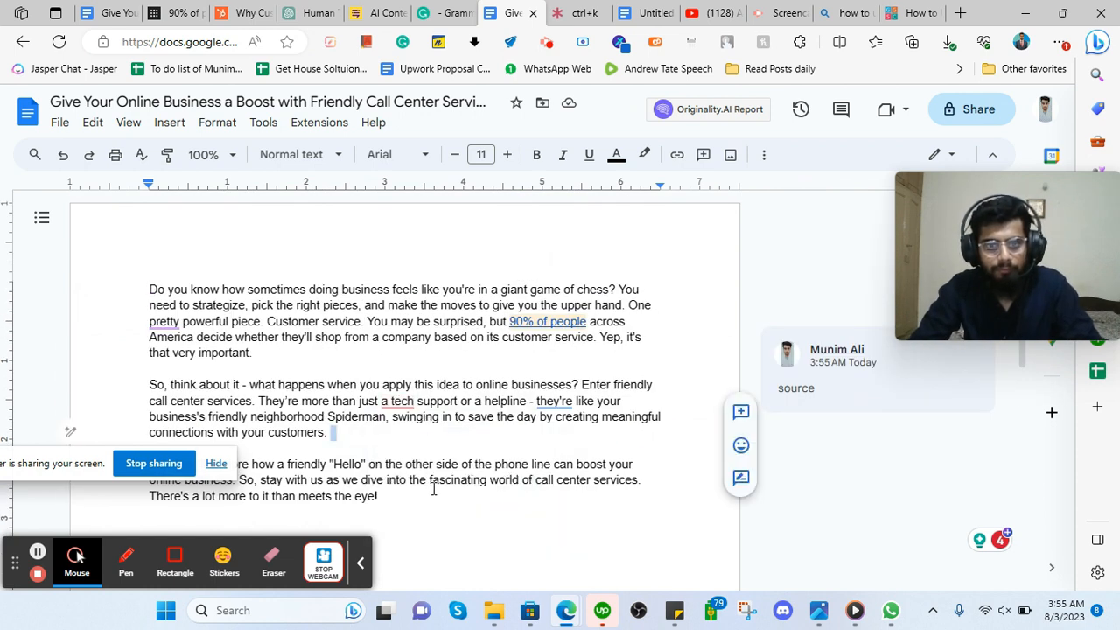
key(Return)
key(Return)
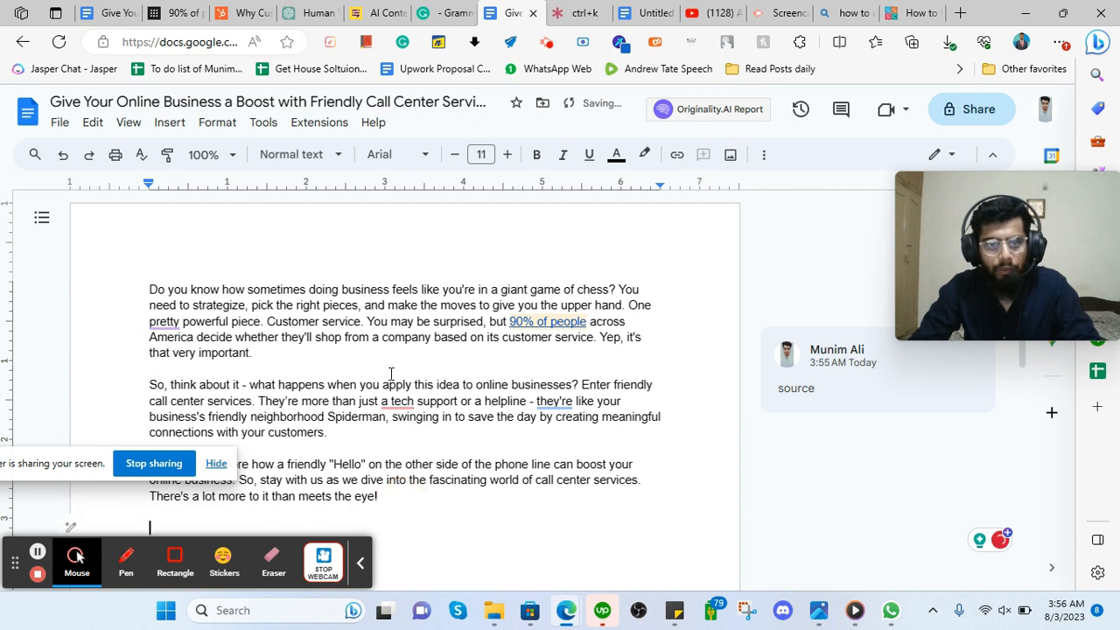
scroll(400, 375, down, 3)
scroll(412, 370, up, 1)
Copy the heading 'Why Call Center Services are Essential for Online Businesses' from the content brief.
click(112, 5)
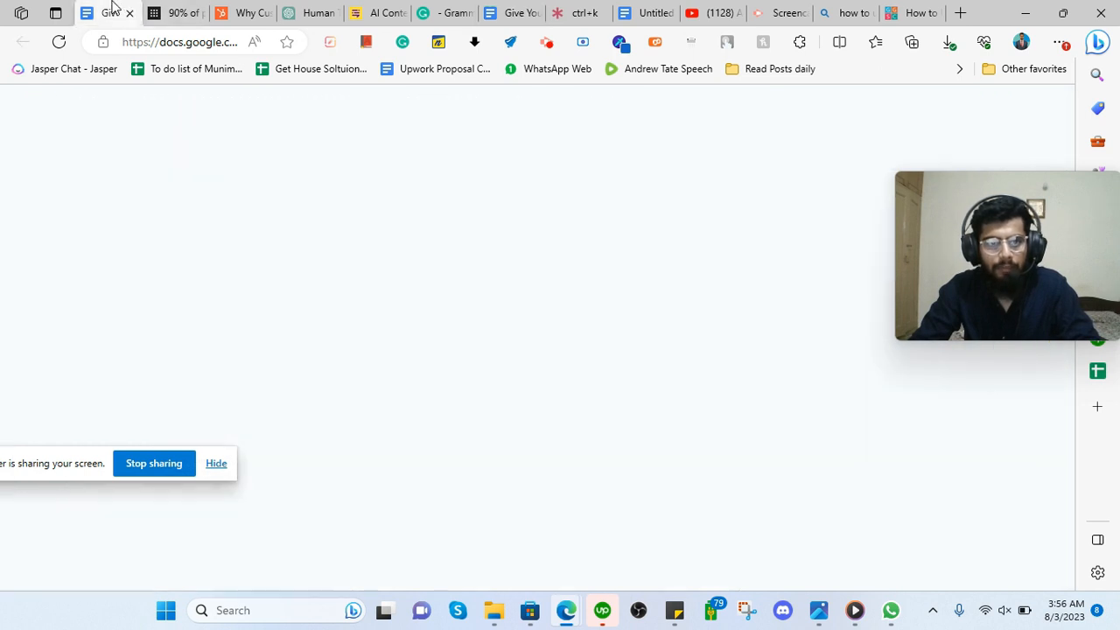
scroll(464, 233, down, 10)
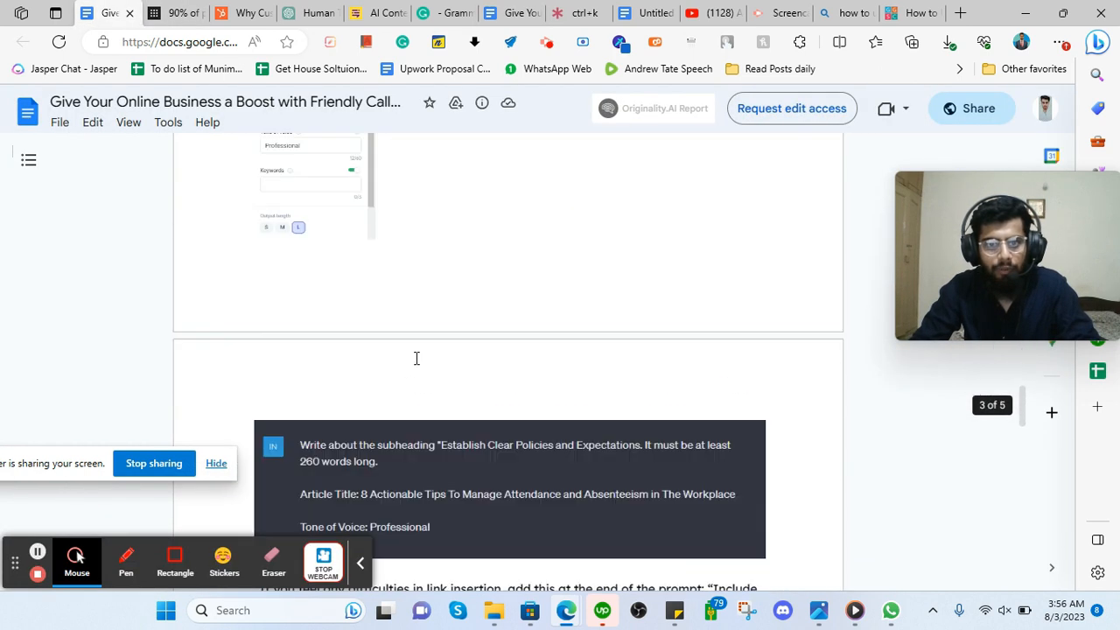
scroll(416, 358, down, 10)
scroll(333, 355, up, 15)
scroll(349, 360, down, 5)
scroll(349, 361, down, 10)
drag(291, 300, 382, 326)
key(ctrl+c)
right_click(382, 325)
click(388, 338)
Paste the heading below the intro and strip its bullet and indent.
click(508, 9)
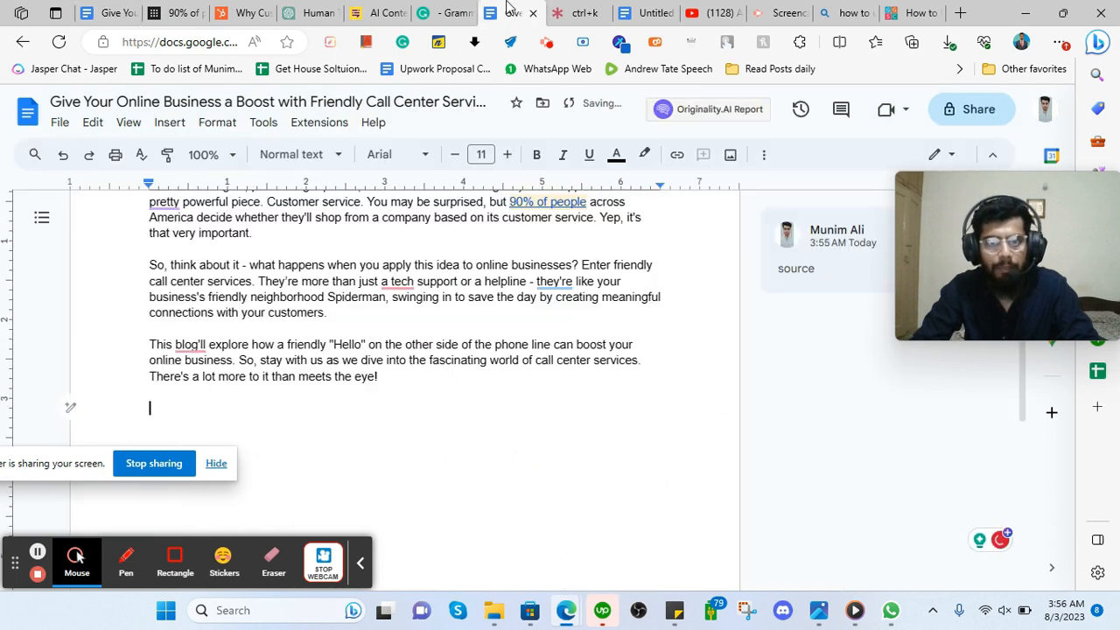
scroll(183, 358, down, 3)
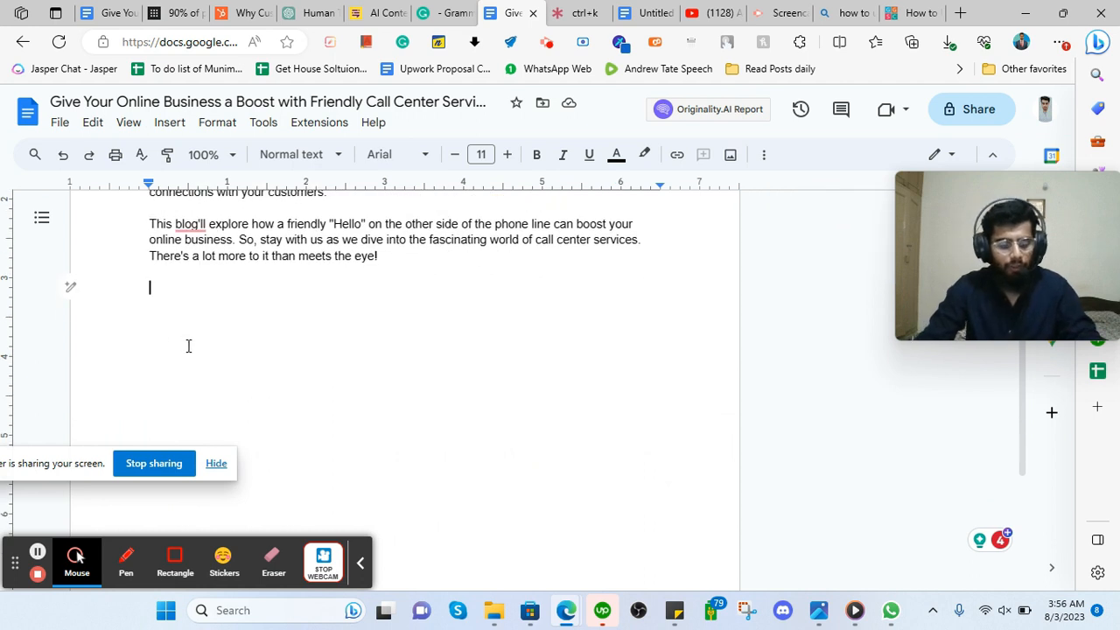
key(ctrl+v)
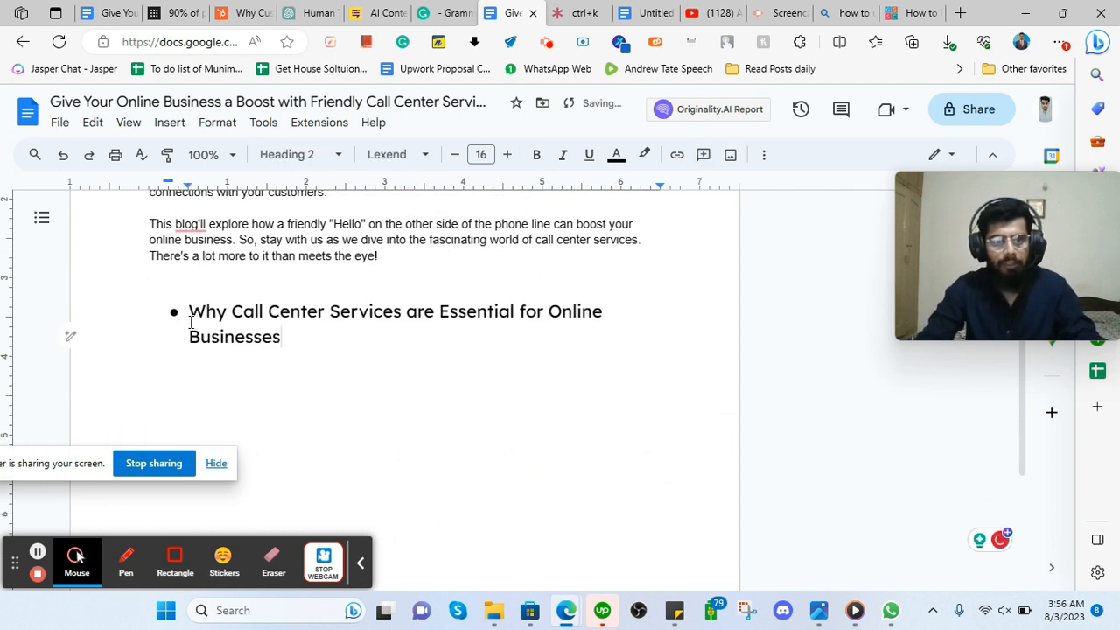
click(190, 310)
key(BackSpace)
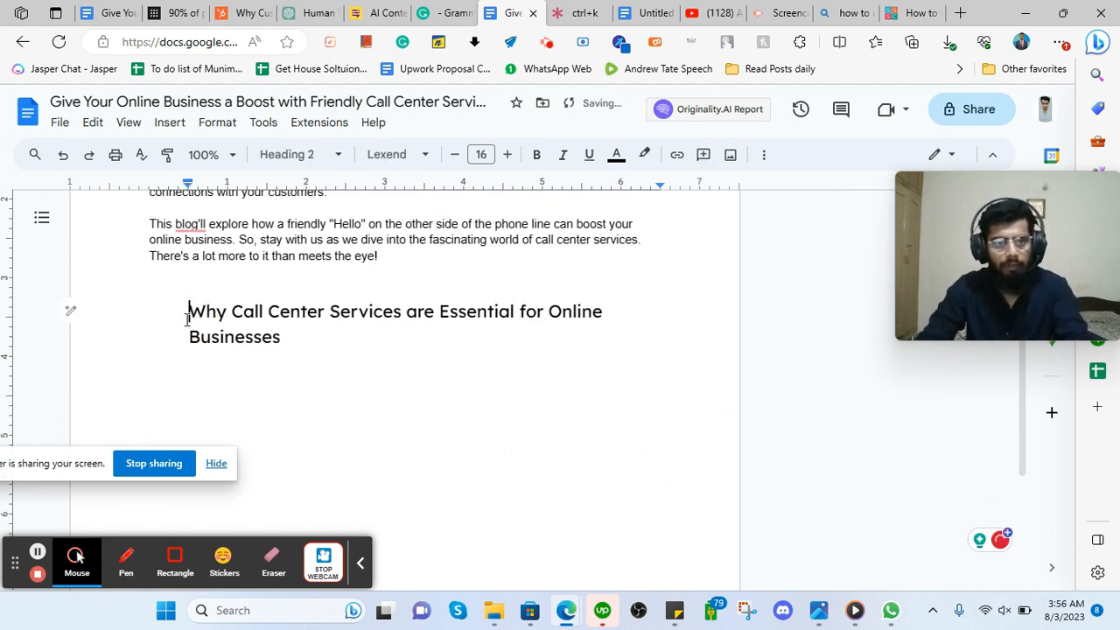
key(BackSpace)
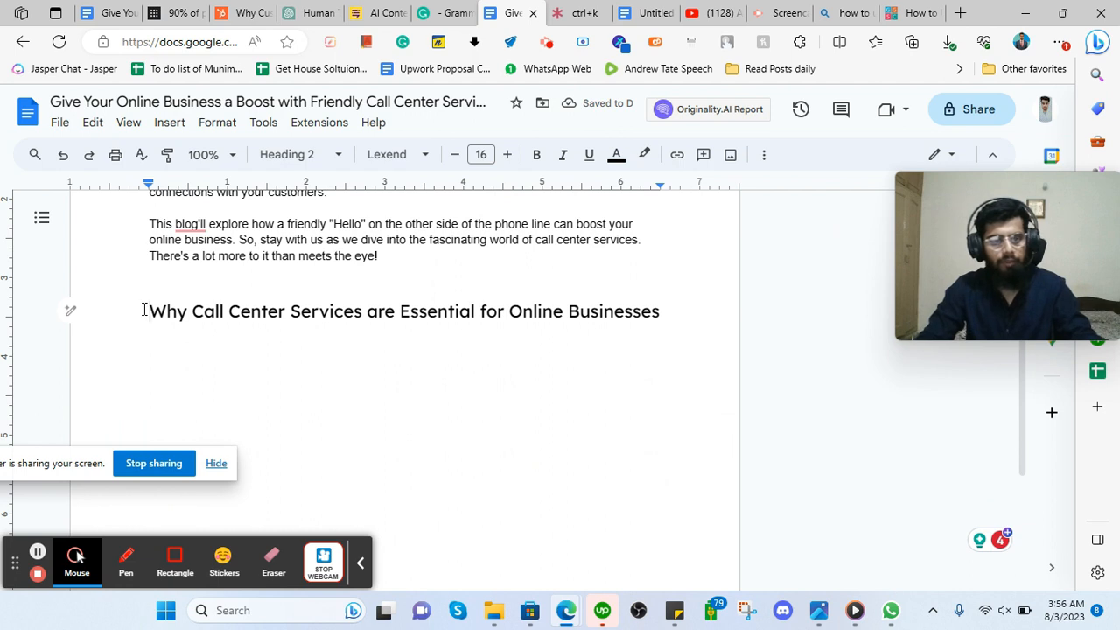
Fix the pasted heading's formatting so it sits alone on its own line.
key(ctrl+shift+8)
key(ctrl+z)
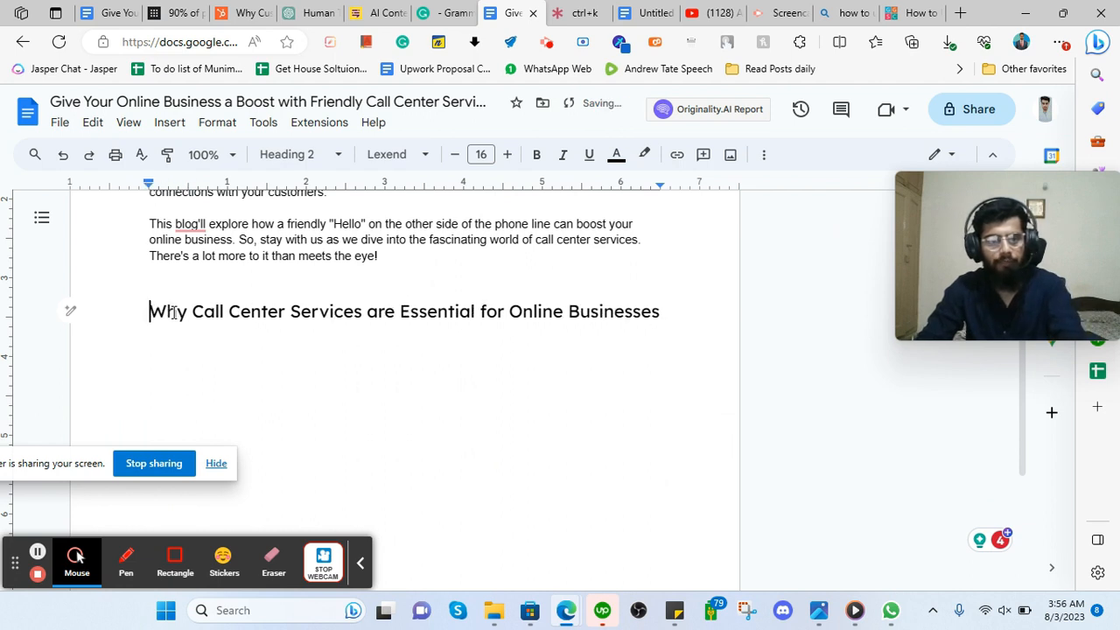
key(BackSpace)
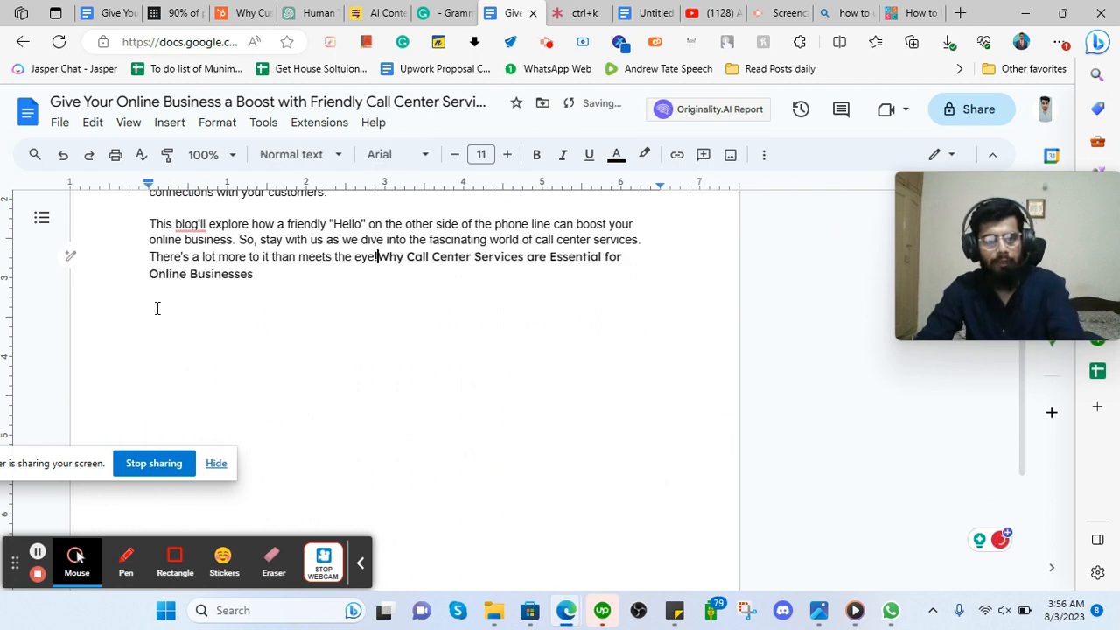
key(Return)
key(Return)
click(166, 278)
click(155, 291)
click(163, 270)
scroll(162, 279, up, 1)
scroll(161, 277, up, 2)
scroll(184, 302, down, 2)
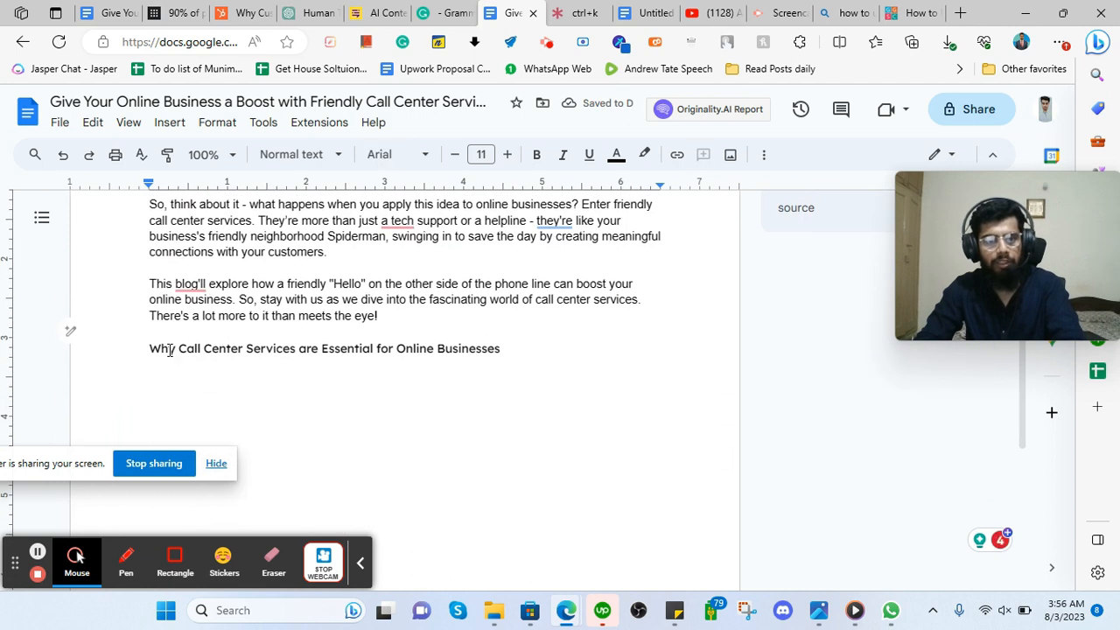
key(Down)
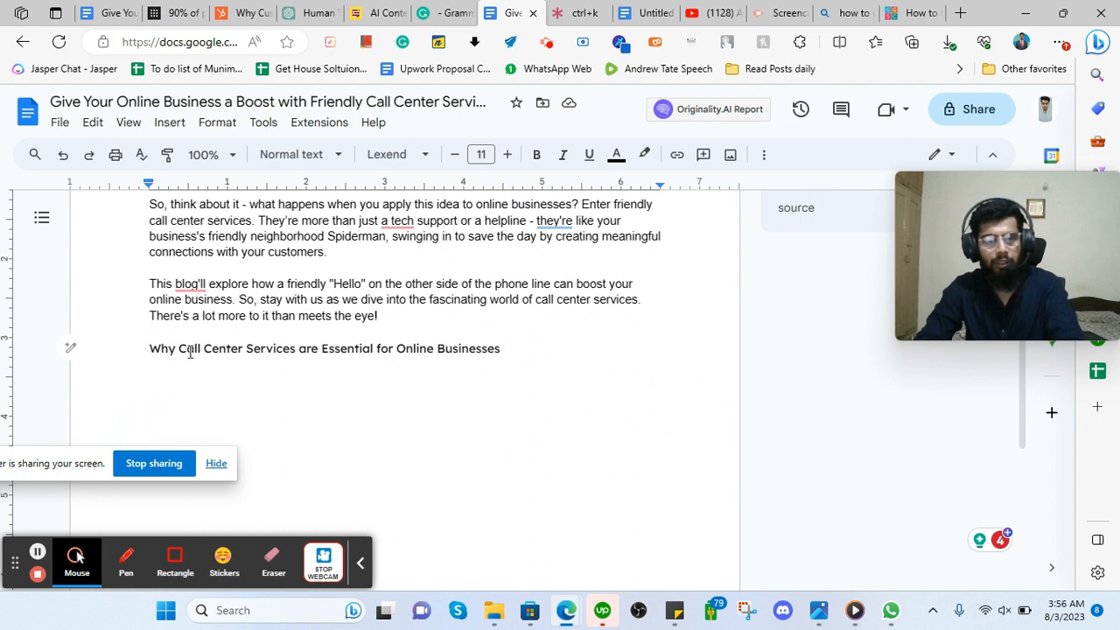
Apply Heading 2 to the 'Why Call Center Services are Essential for Online Businesses' line.
triple_click(190, 351)
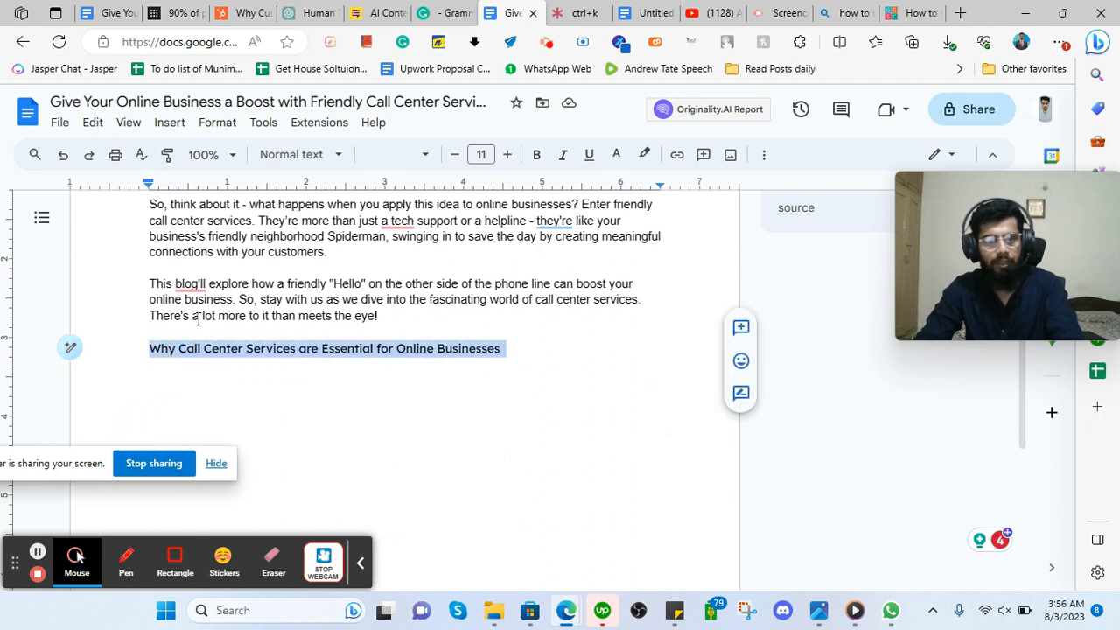
click(308, 156)
click(348, 437)
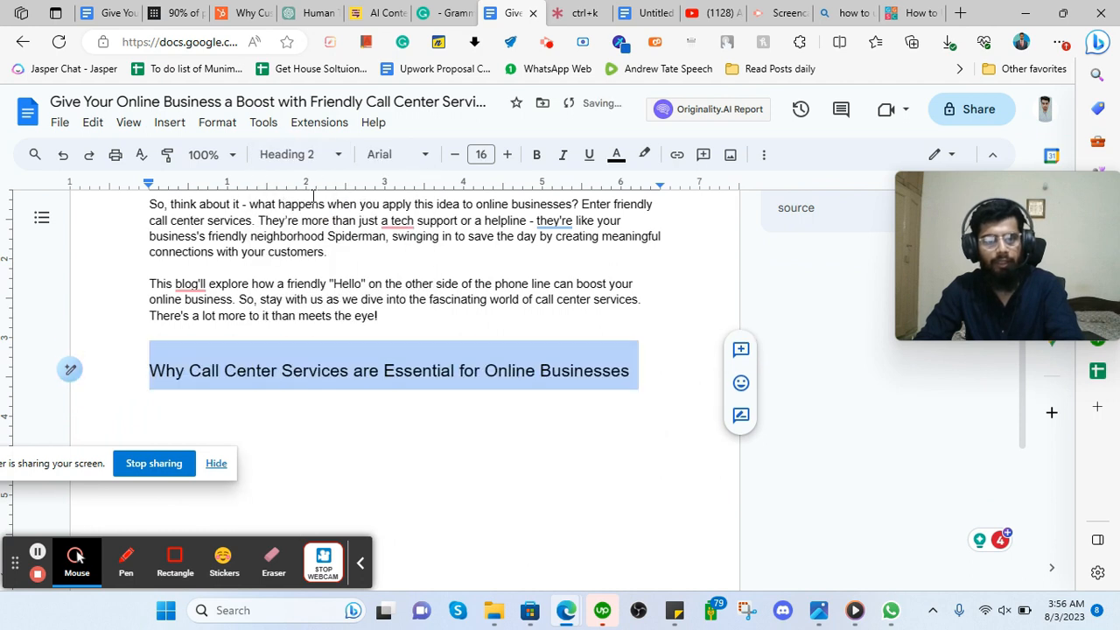
Review the outline's call-center section, its internal-link instruction and first sub-bullet.
click(129, 7)
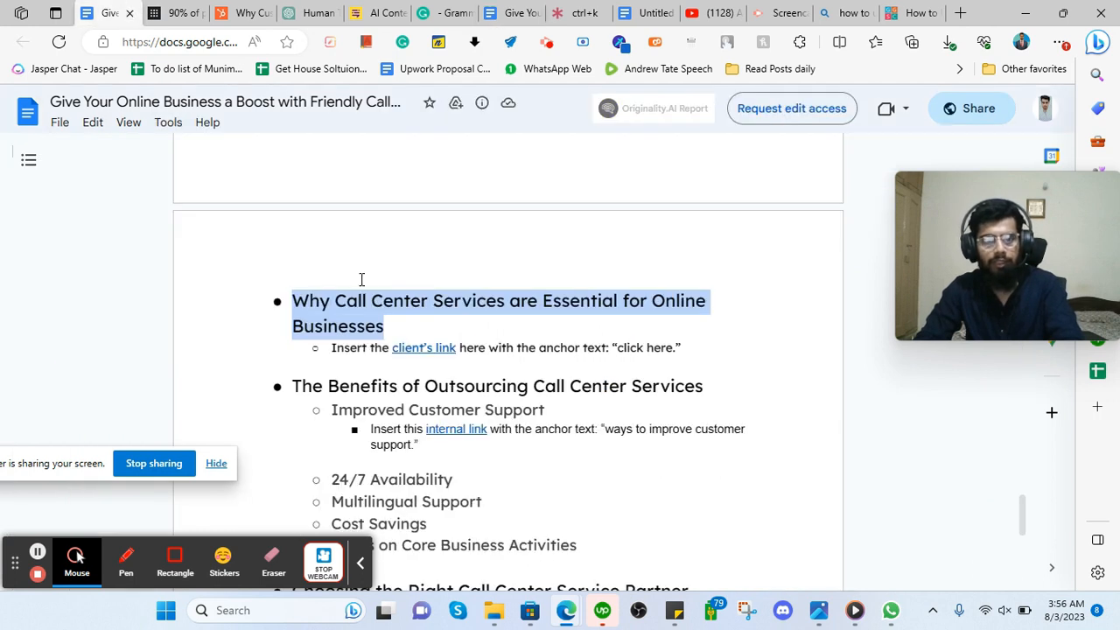
click(292, 369)
triple_click(412, 380)
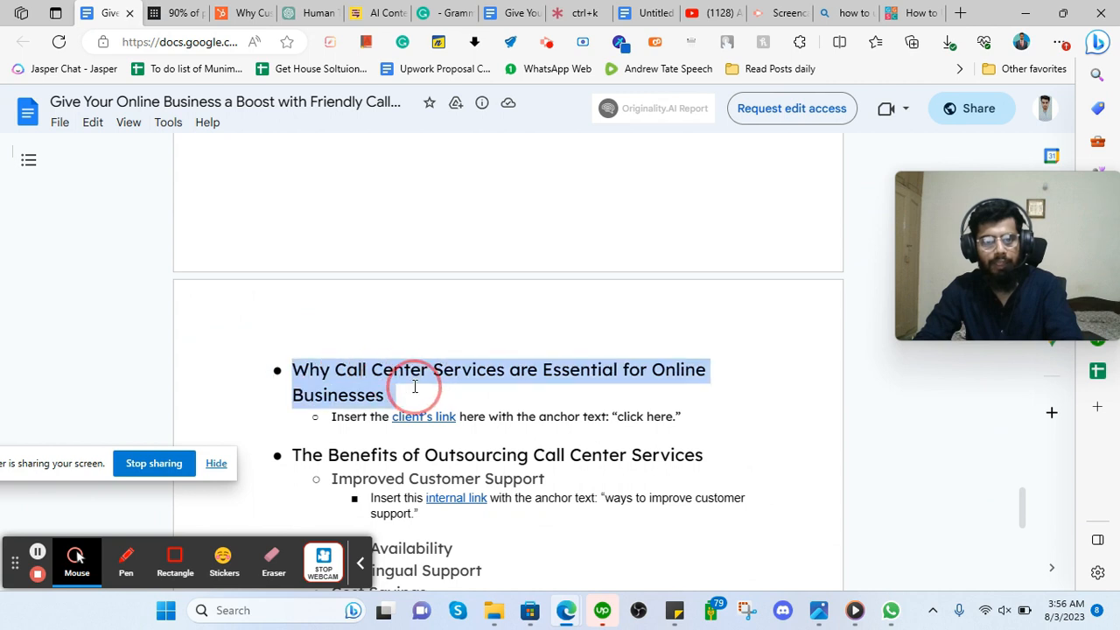
scroll(274, 320, down, 3)
drag(329, 278, 713, 316)
click(426, 356)
drag(327, 338, 547, 340)
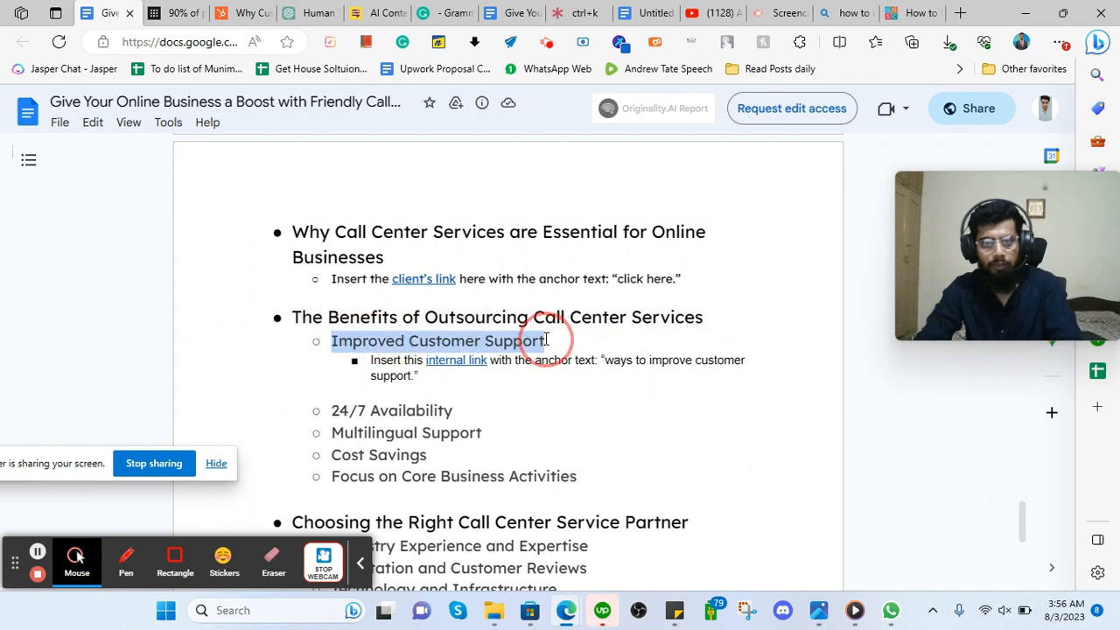
scroll(478, 359, down, 1)
Go through the sub-bullets Improved Customer Support, 24/7 Availability, Multilingual Support and Cost Savings.
click(322, 274)
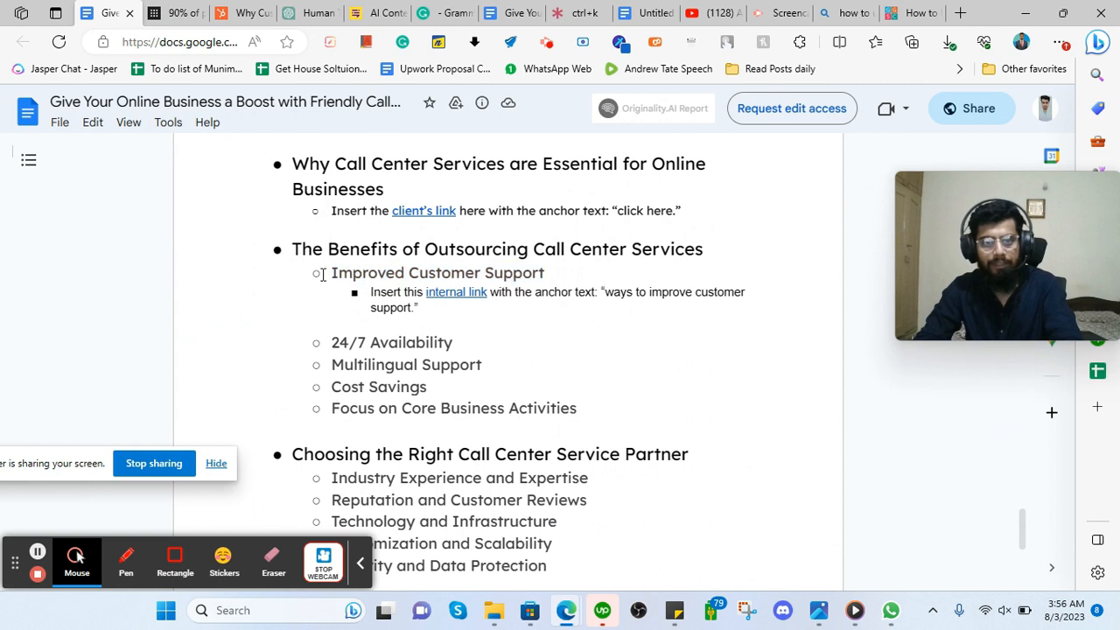
drag(333, 273, 542, 272)
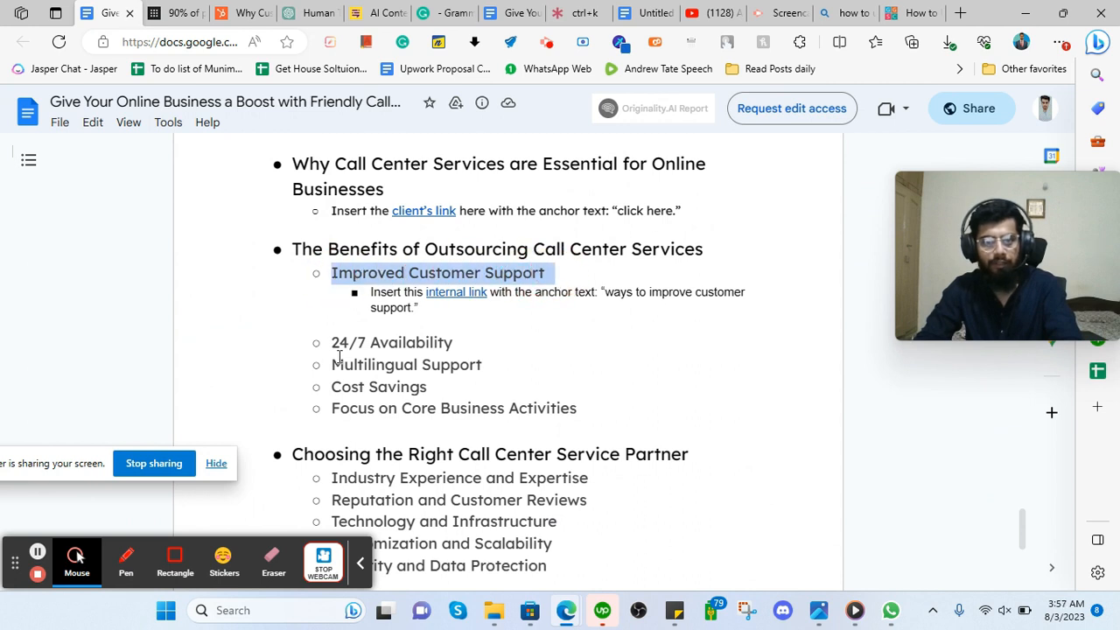
drag(334, 344, 457, 340)
drag(311, 364, 483, 366)
drag(333, 387, 434, 393)
scroll(400, 406, down, 1)
drag(341, 339, 495, 359)
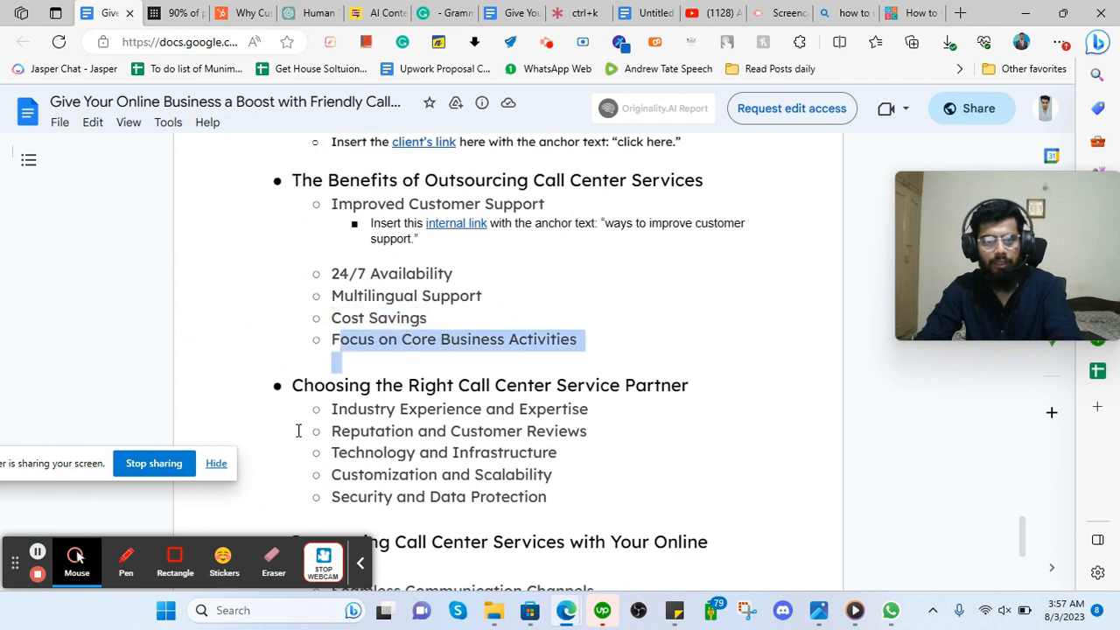
drag(292, 385, 688, 377)
scroll(301, 283, down, 2)
drag(335, 274, 580, 368)
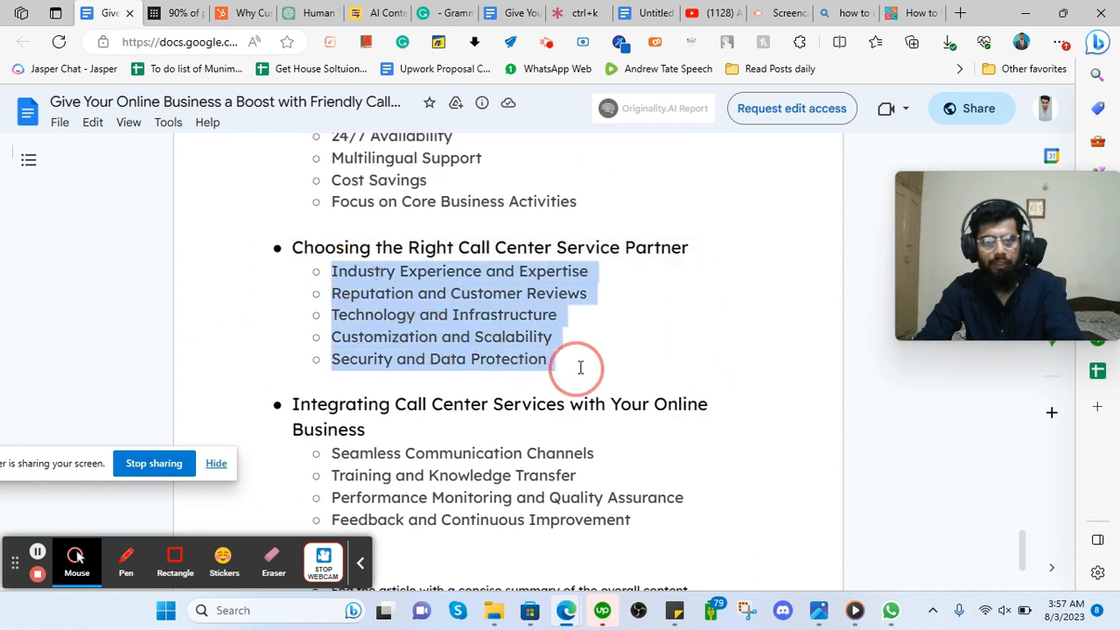
scroll(580, 367, up, 4)
Keep the call-center heading as Heading 2, make it bold, and add blank lines below.
click(514, 12)
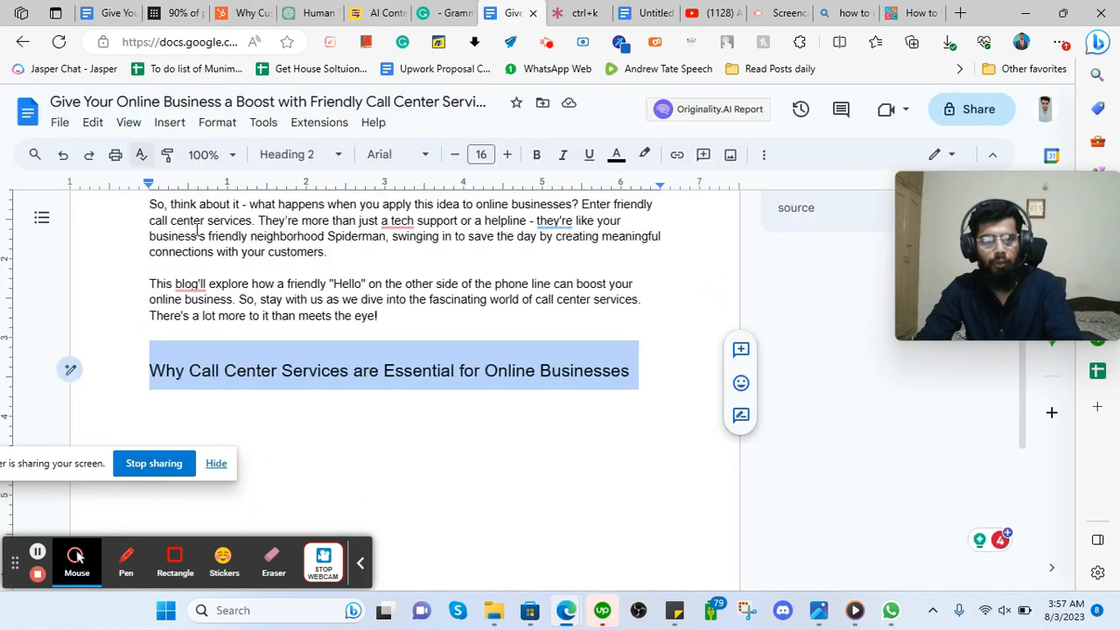
double_click(274, 374)
triple_click(274, 375)
click(295, 155)
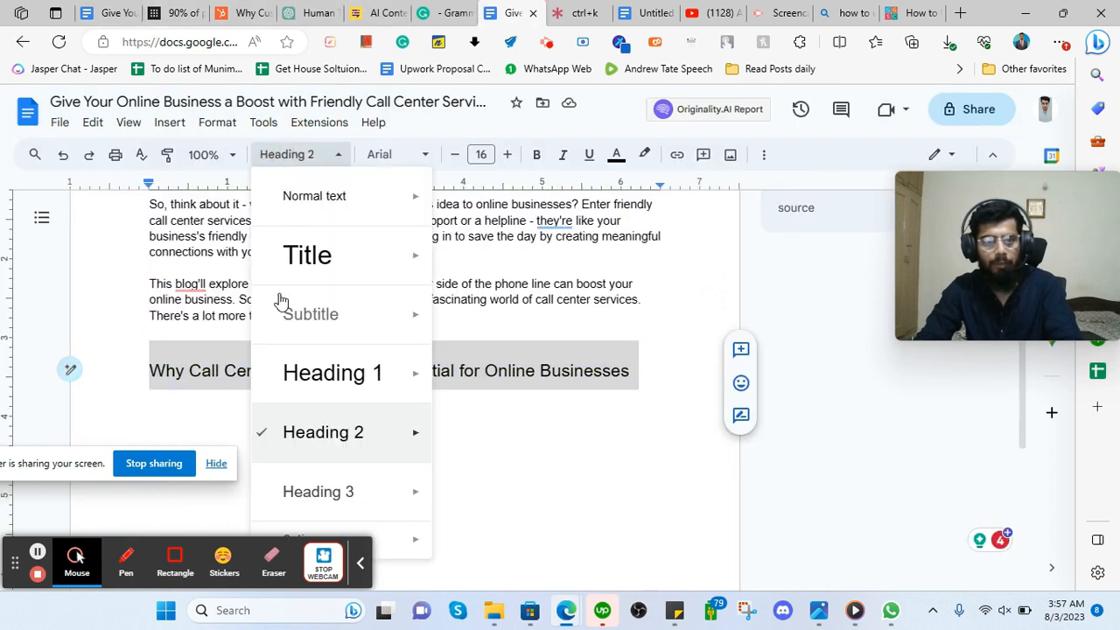
click(318, 433)
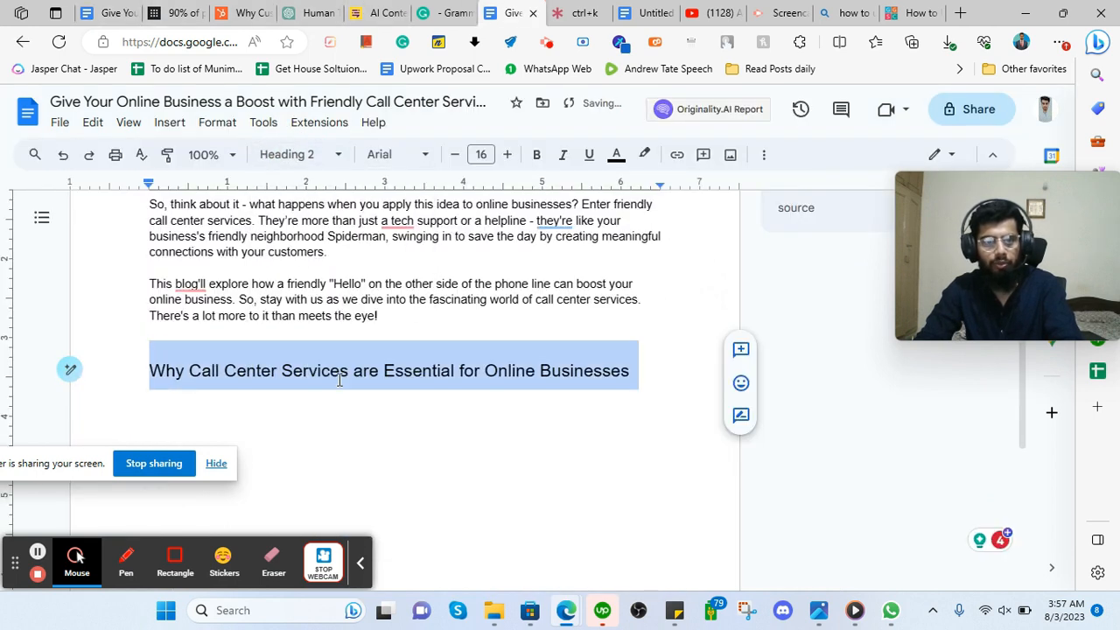
click(536, 154)
click(251, 405)
key(Return)
key(Return)
scroll(237, 393, down, 2)
Select the call-center heading in the view-only outline document.
click(143, 7)
scroll(270, 310, up, 2)
drag(293, 370, 389, 389)
click(361, 422)
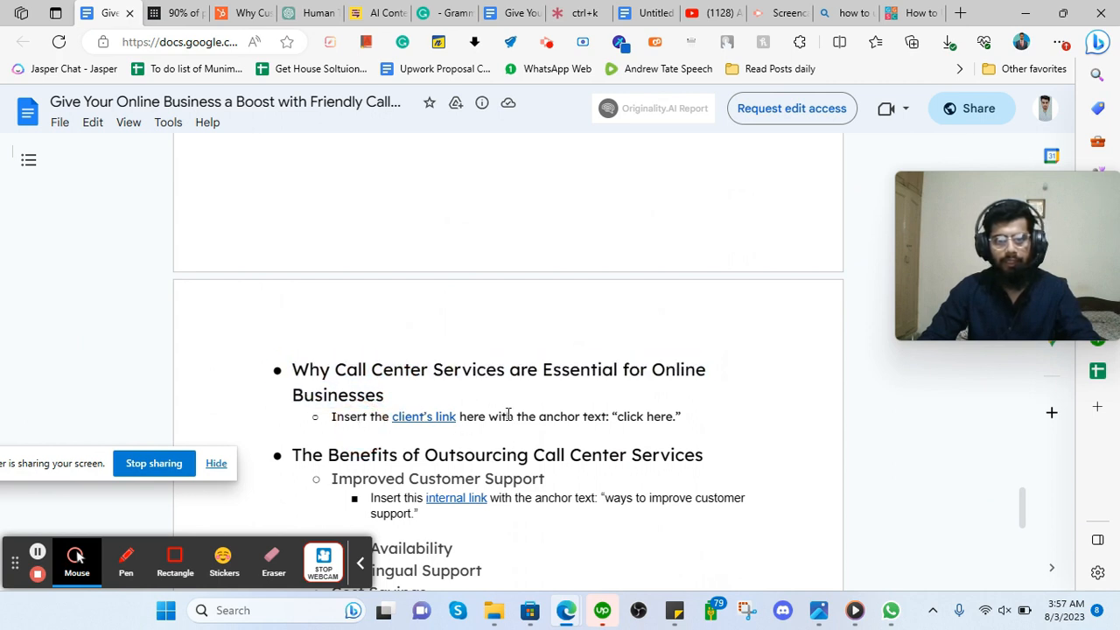
drag(680, 417, 531, 420)
right_click(540, 420)
click(571, 435)
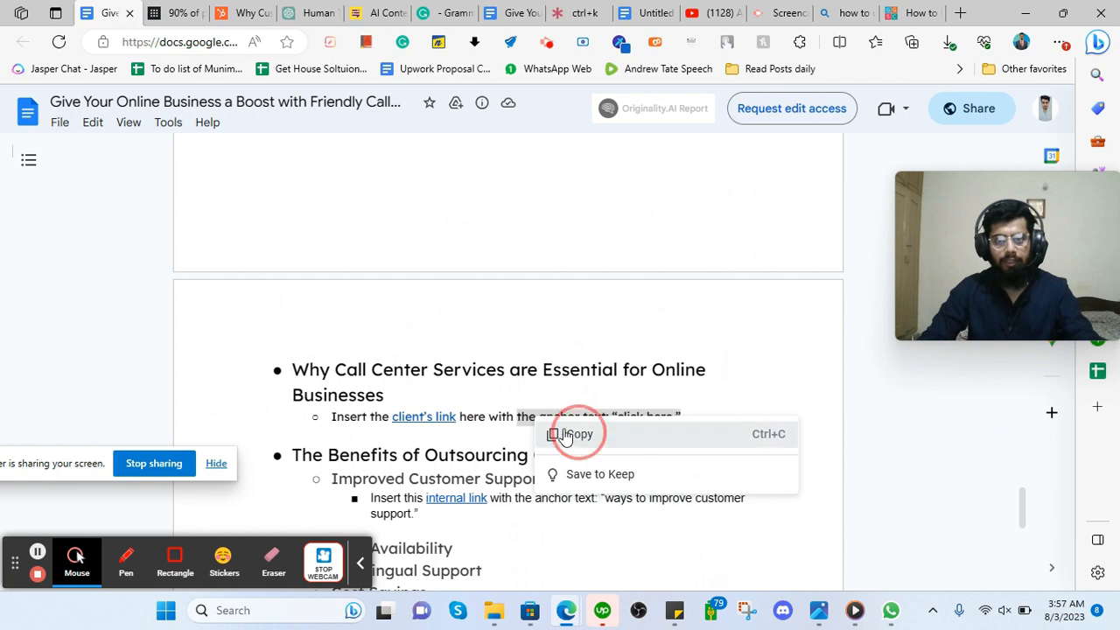
click(443, 419)
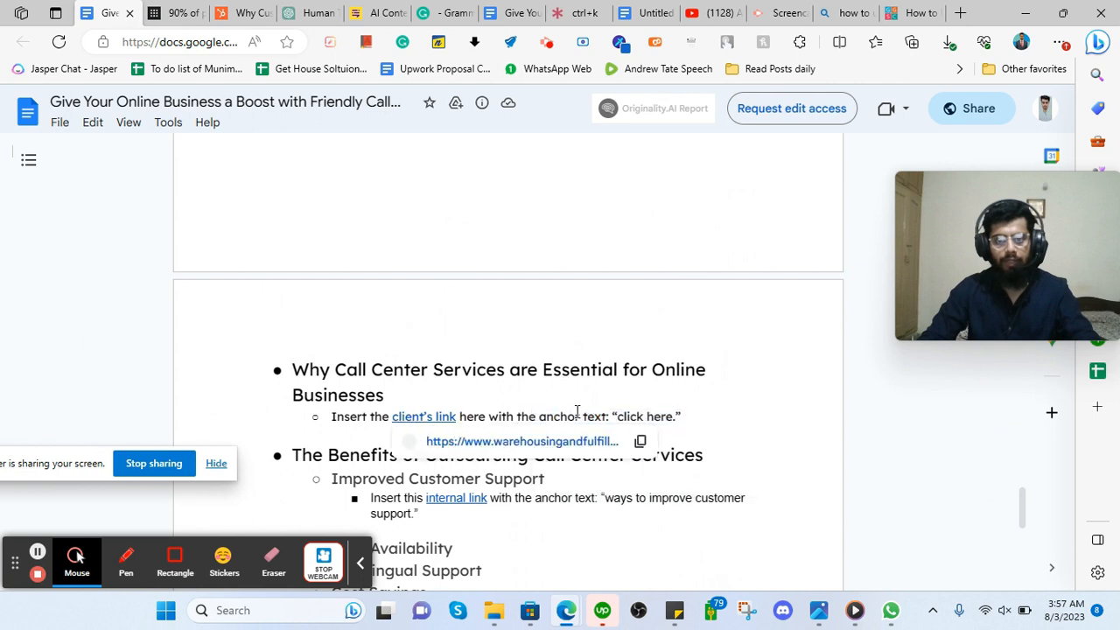
click(615, 418)
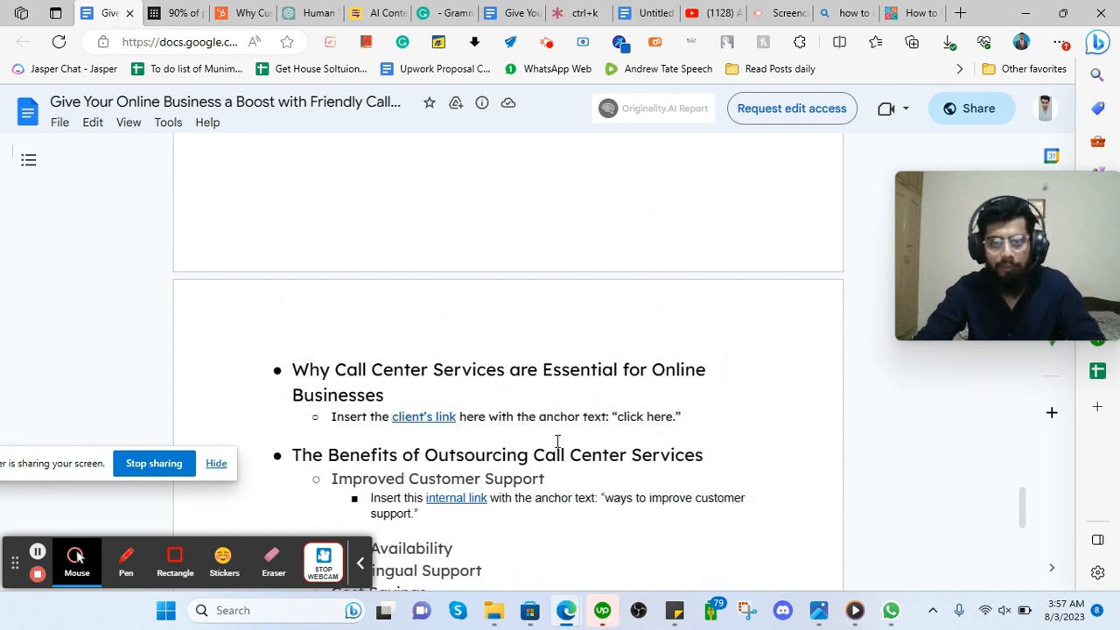
drag(619, 417, 676, 414)
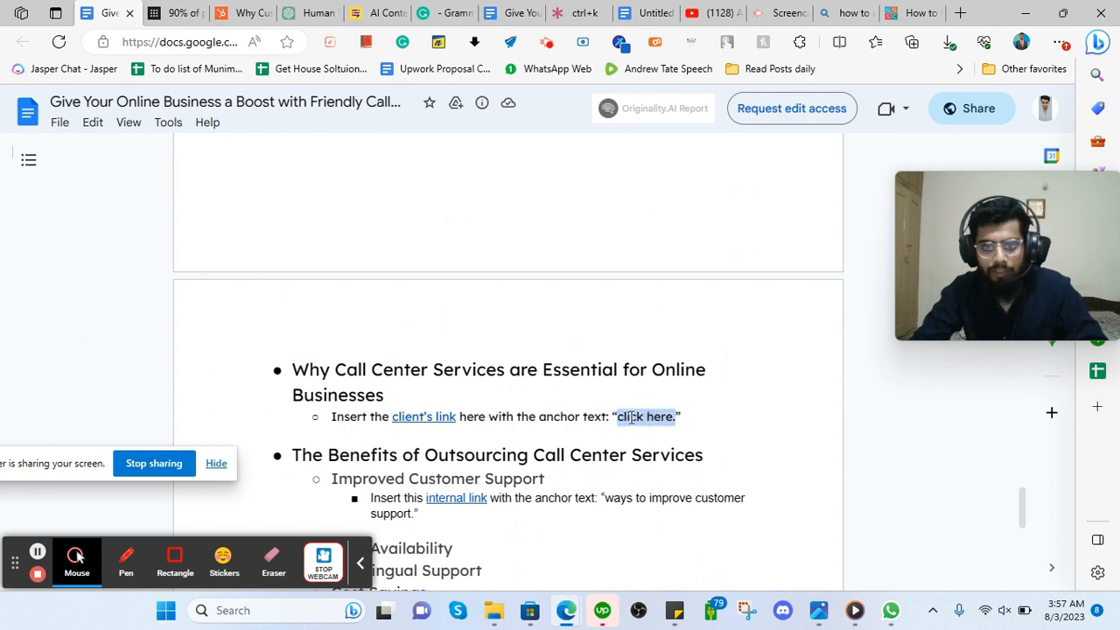
click(430, 417)
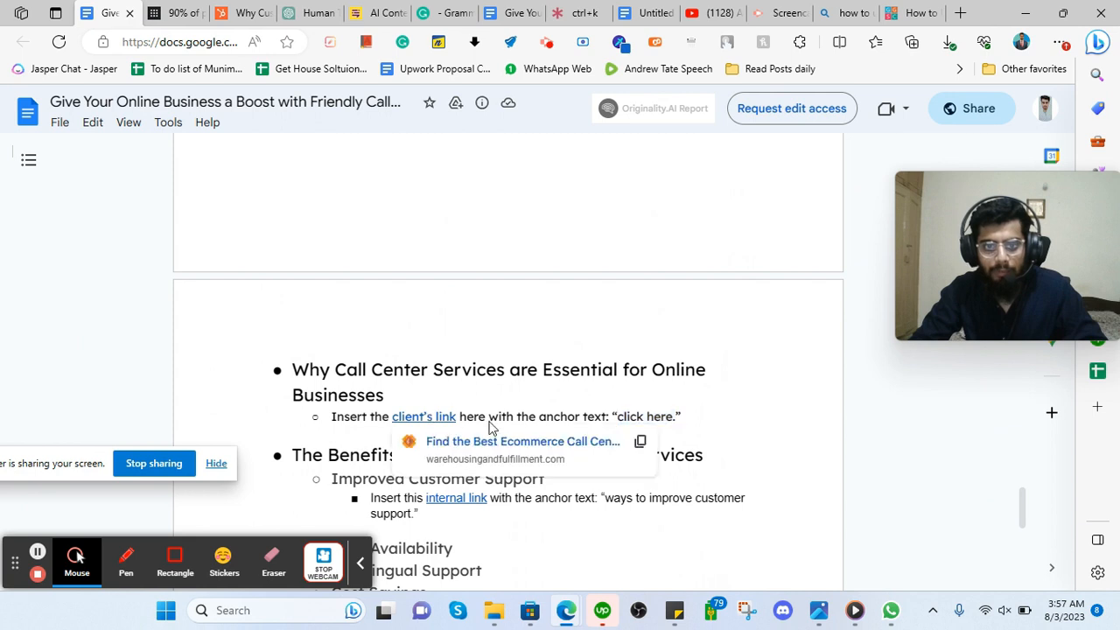
click(311, 12)
Copy the sub-heading prompt from the Sticky Note of saved prompts.
scroll(532, 388, down, 3)
scroll(532, 388, down, 3)
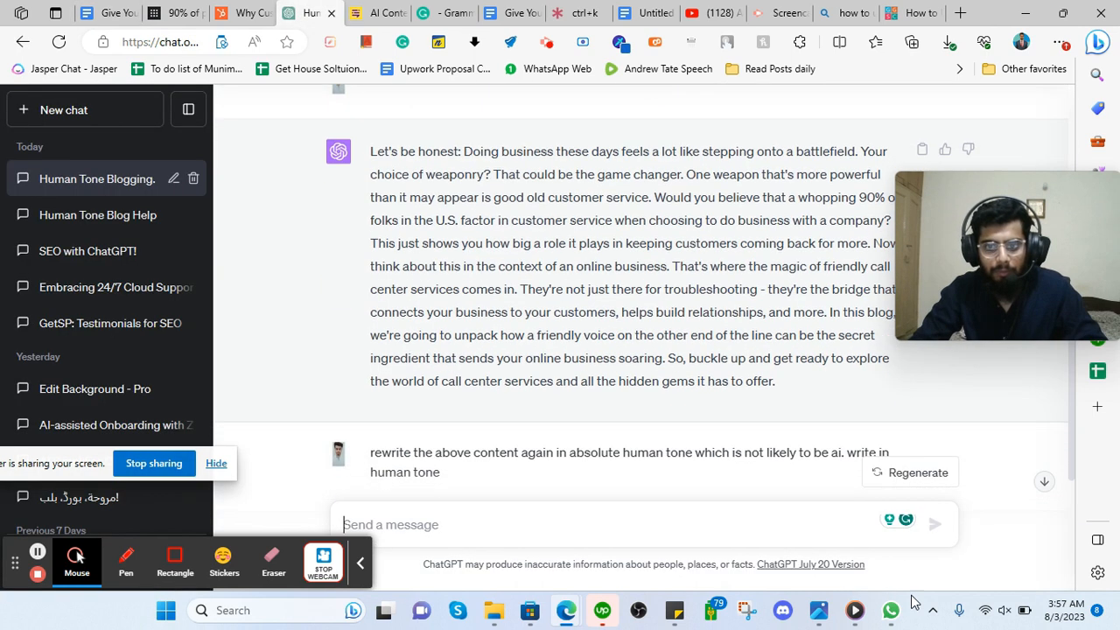
mouse_move(674, 610)
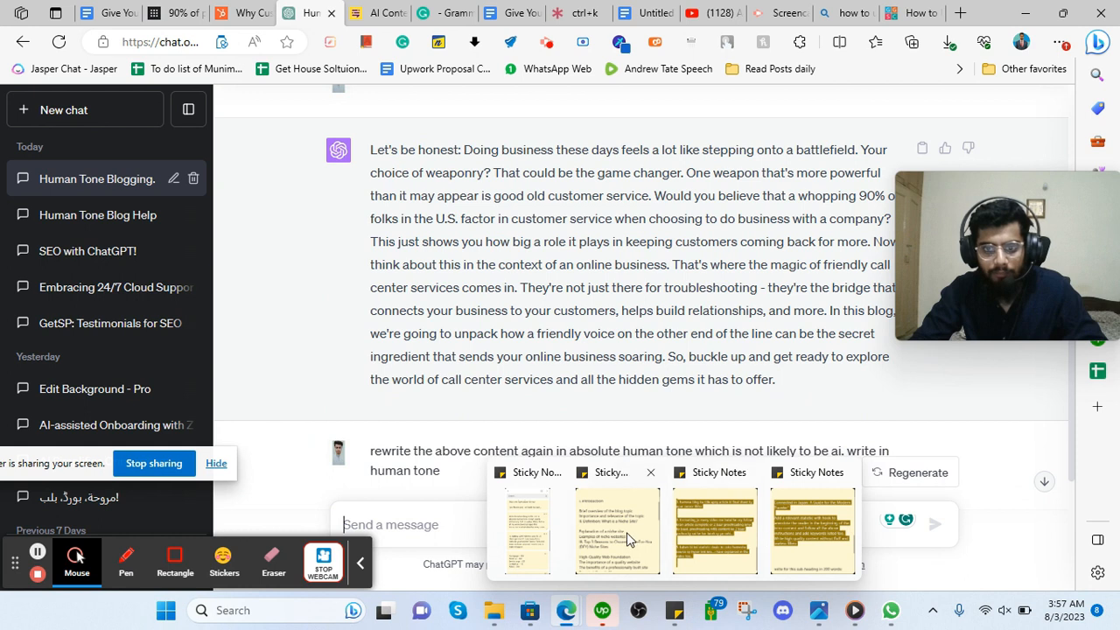
click(830, 528)
scroll(219, 250, up, 2)
scroll(219, 250, down, 1)
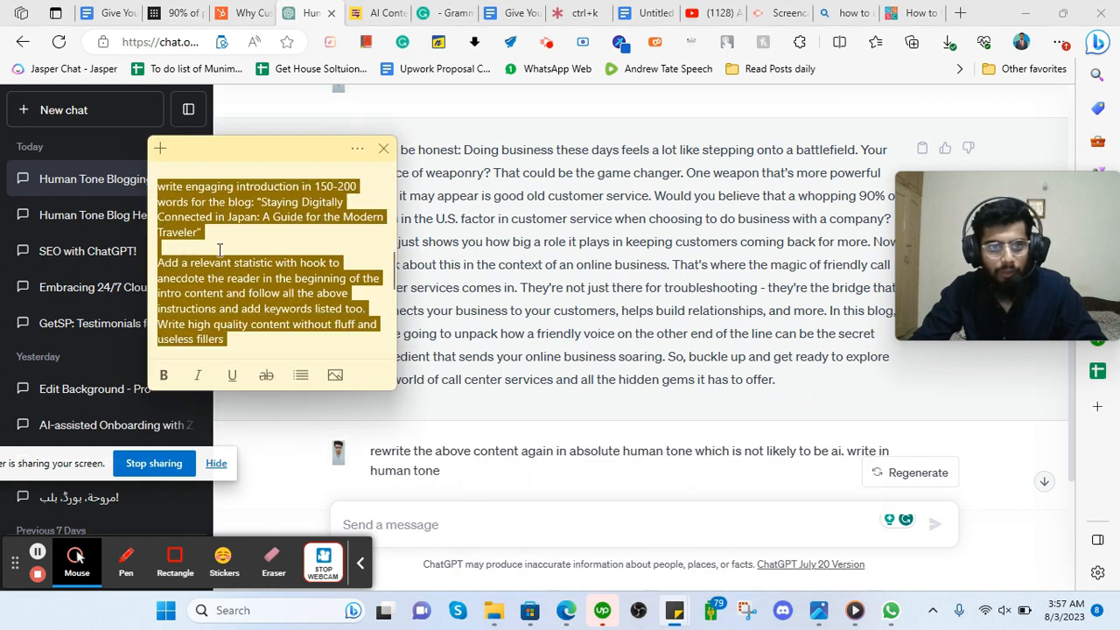
scroll(200, 185, down, 6)
scroll(202, 221, up, 1)
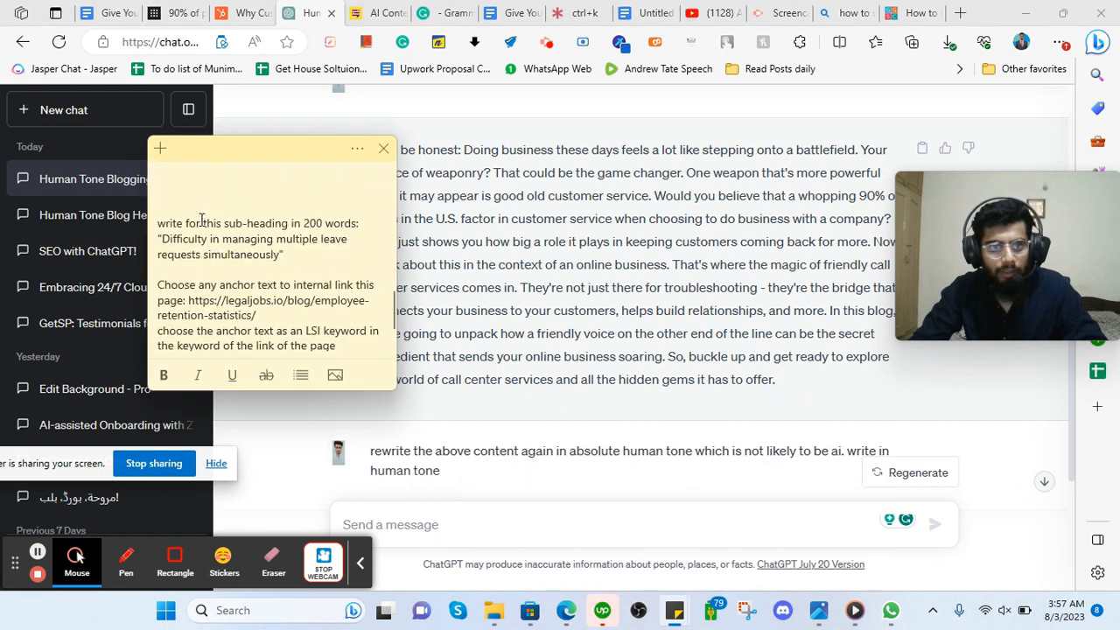
drag(153, 226, 300, 353)
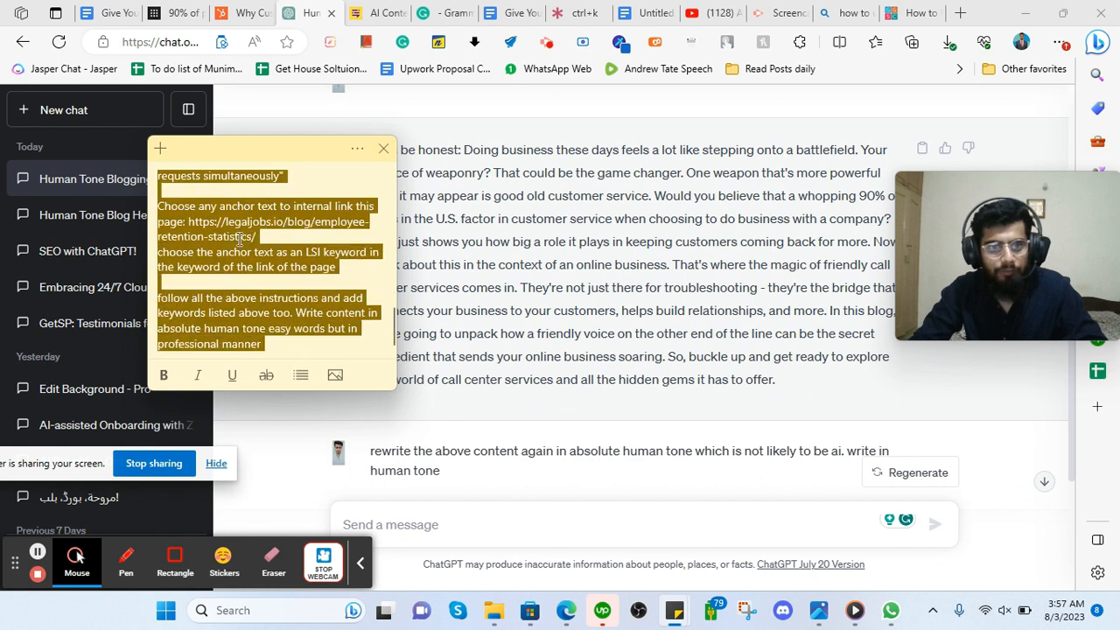
right_click(240, 238)
click(264, 242)
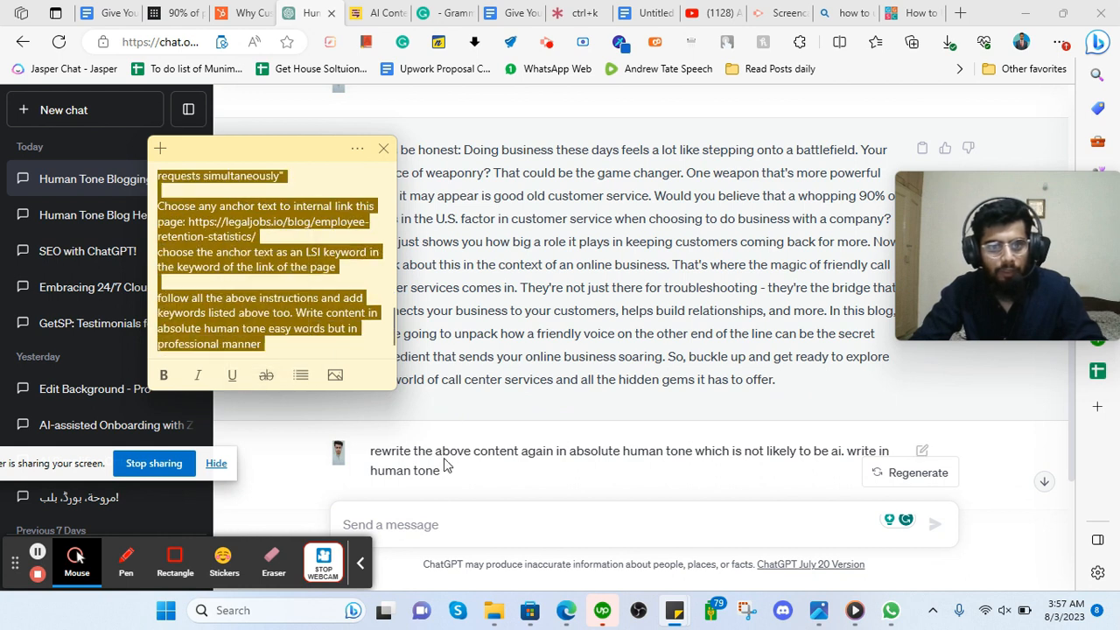
Paste the prompt into ChatGPT's message box with 'sub' changed to 'main', then return to the outline.
click(429, 529)
key(ctrl+v)
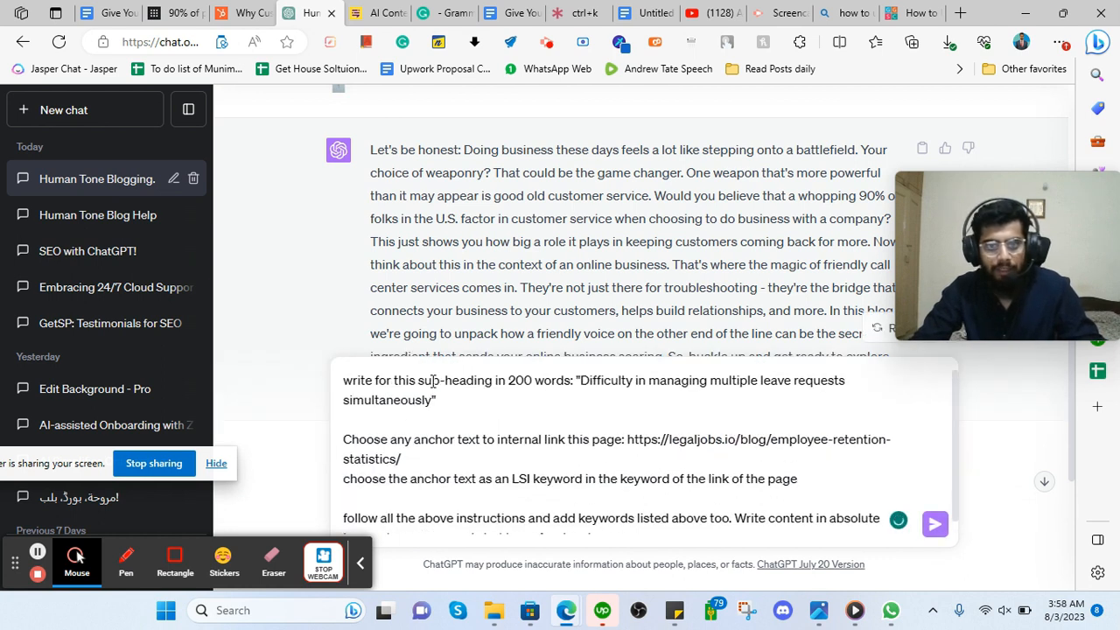
drag(439, 381, 419, 380)
text(main)
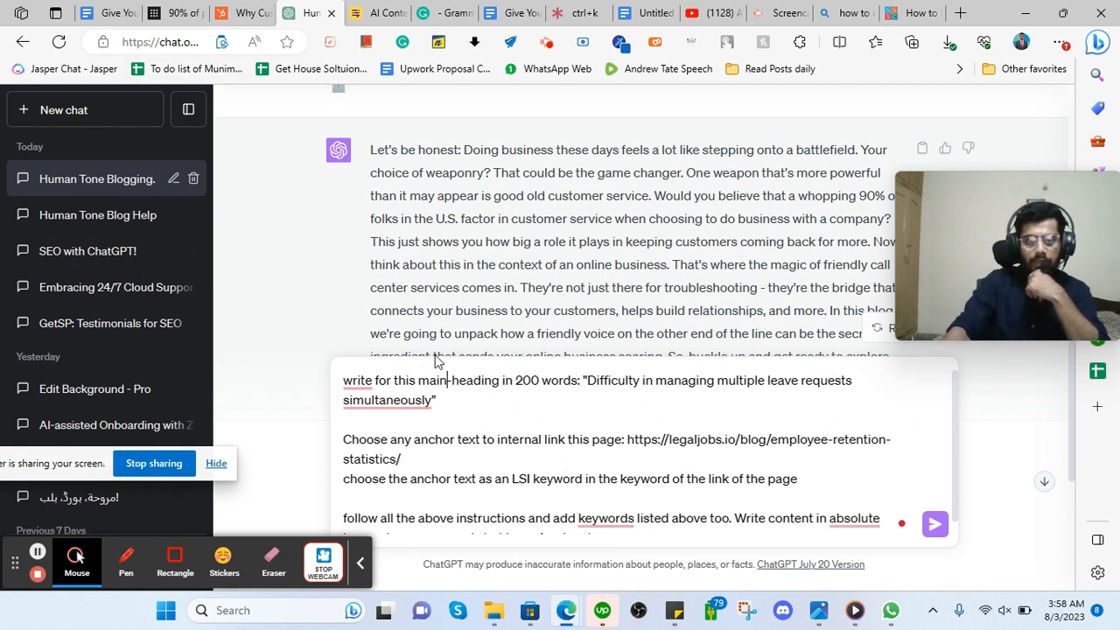
click(112, 11)
Look over the brief's 2200 - 2500 word count and the outline's first heading.
scroll(454, 386, up, 20)
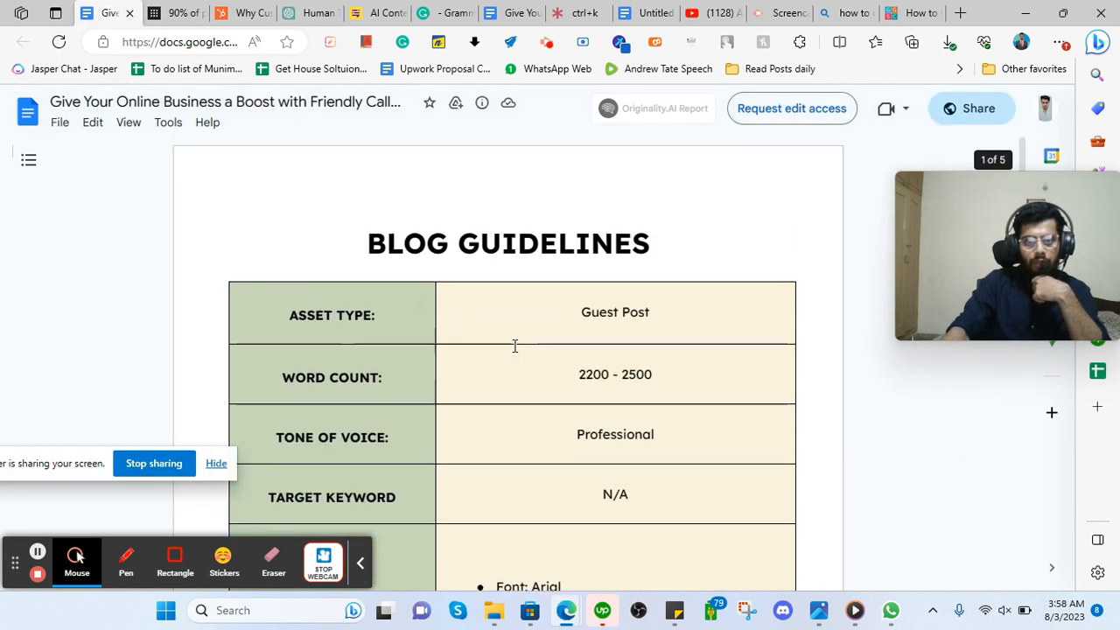
drag(567, 380, 632, 376)
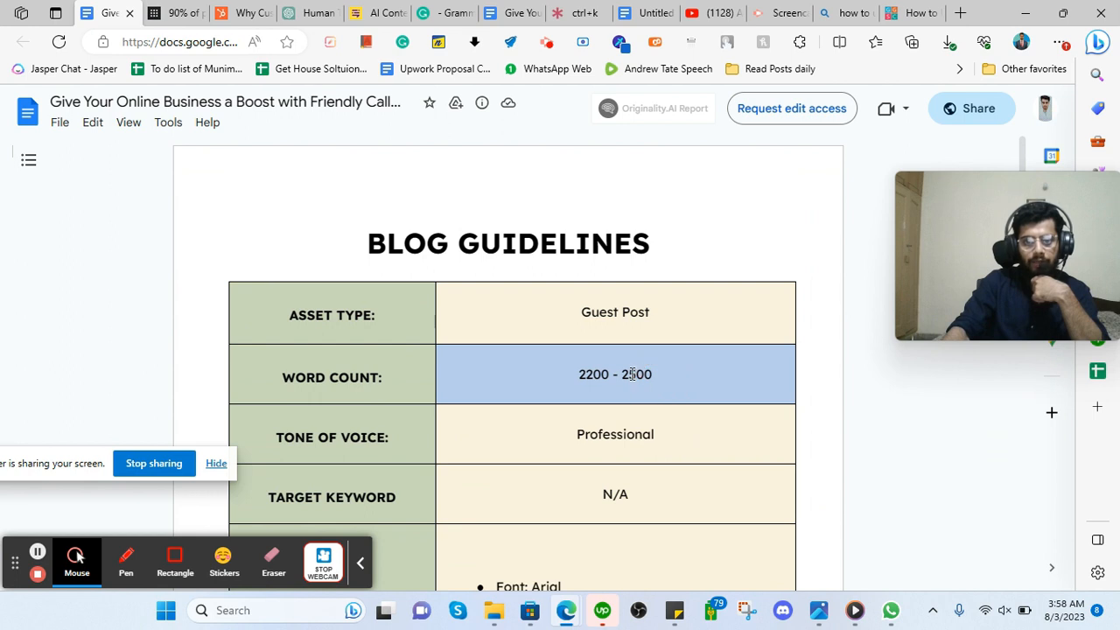
click(600, 353)
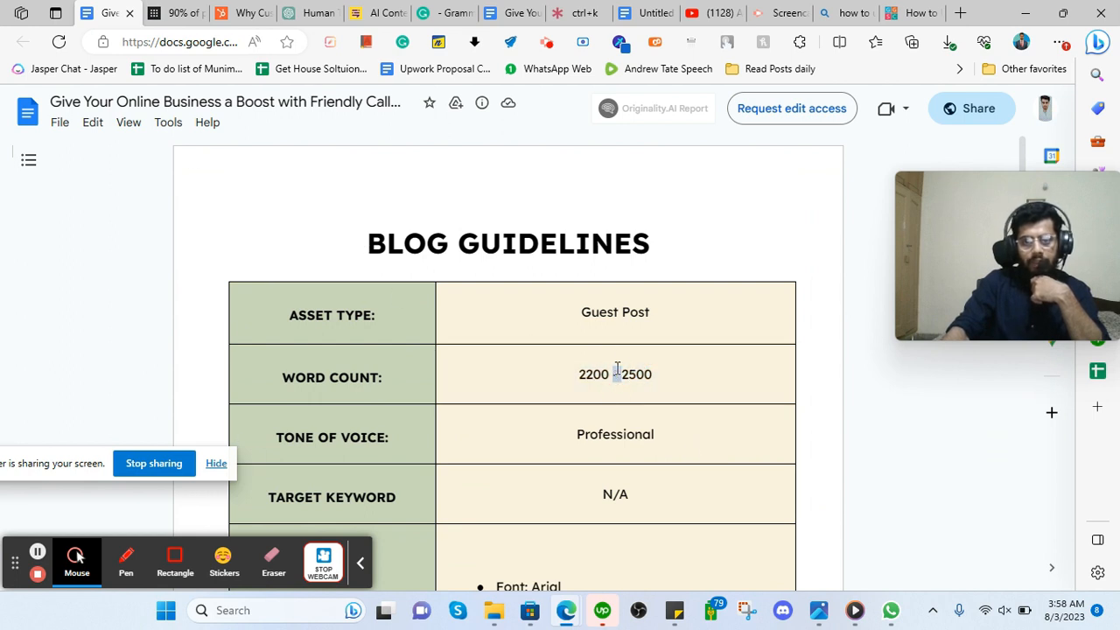
scroll(617, 368, down, 20)
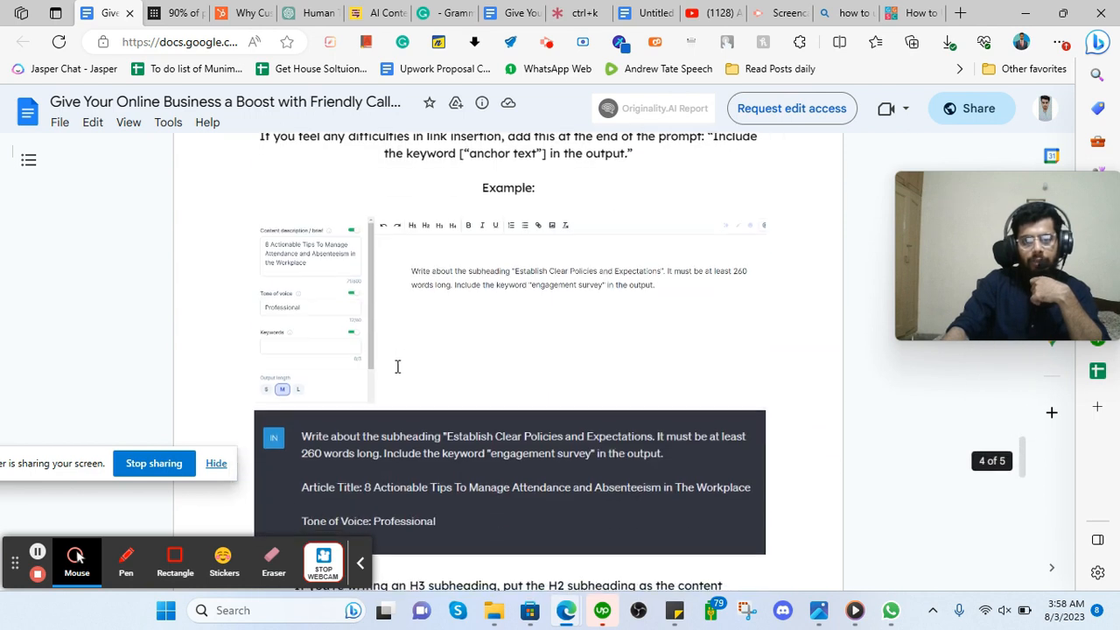
scroll(394, 367, down, 10)
scroll(268, 342, up, 3)
drag(295, 297, 412, 330)
scroll(292, 348, down, 1)
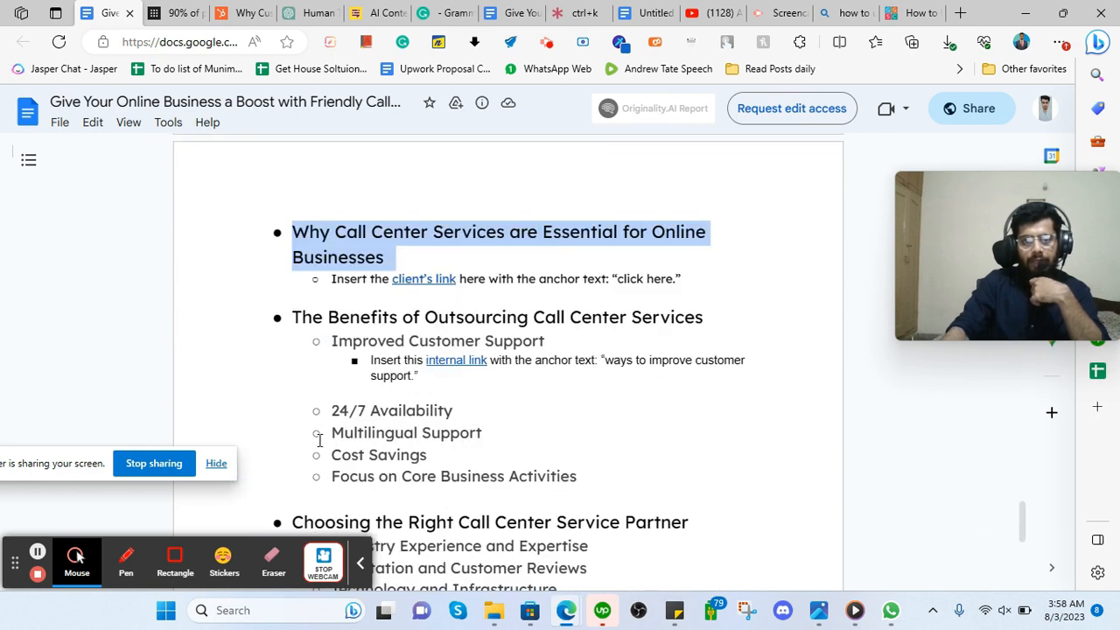
click(581, 477)
Review the Benefits of Outsourcing heading and its Improved Customer Support and 24/7 Availability subpoints.
drag(292, 316, 743, 319)
mouse_move(294, 232)
mouse_down()
mouse_move(394, 234)
mouse_move(343, 254)
mouse_move(288, 231)
mouse_up()
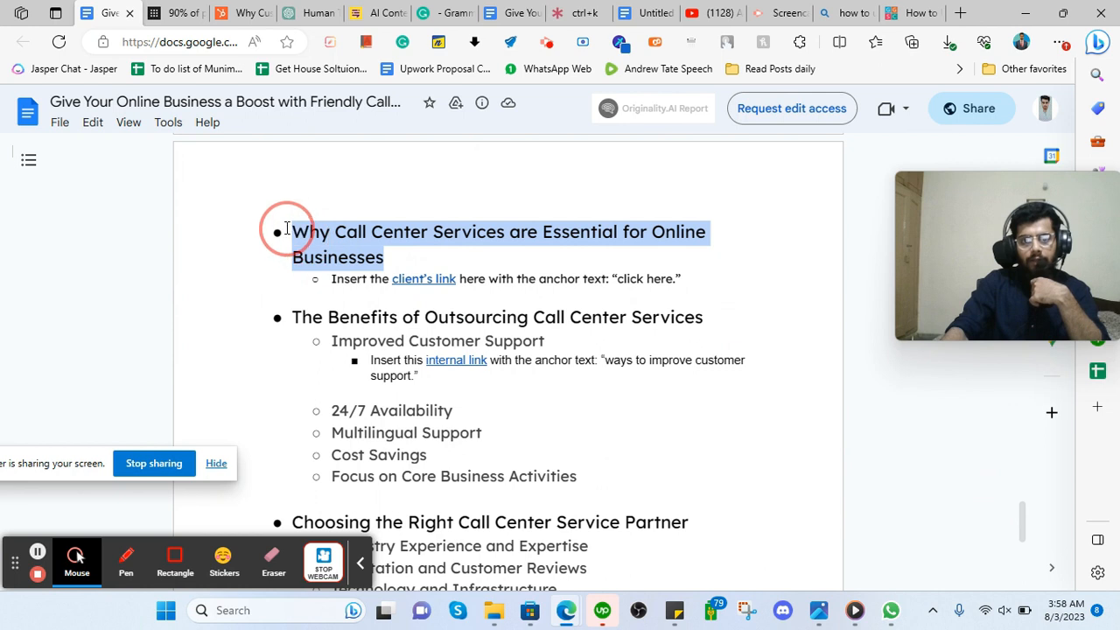
click(399, 314)
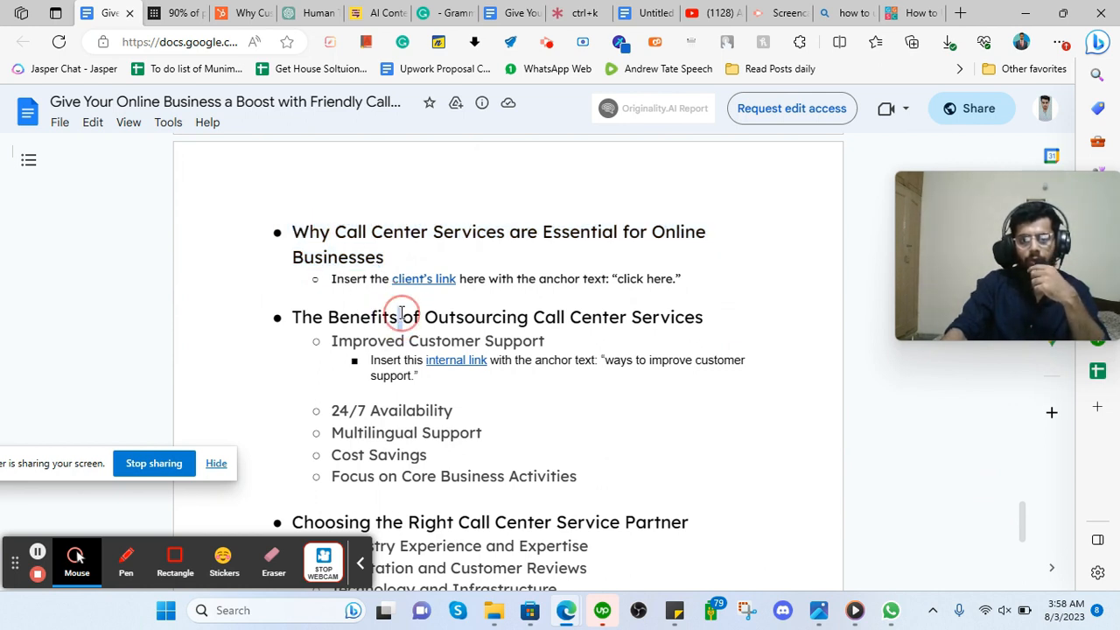
double_click(355, 316)
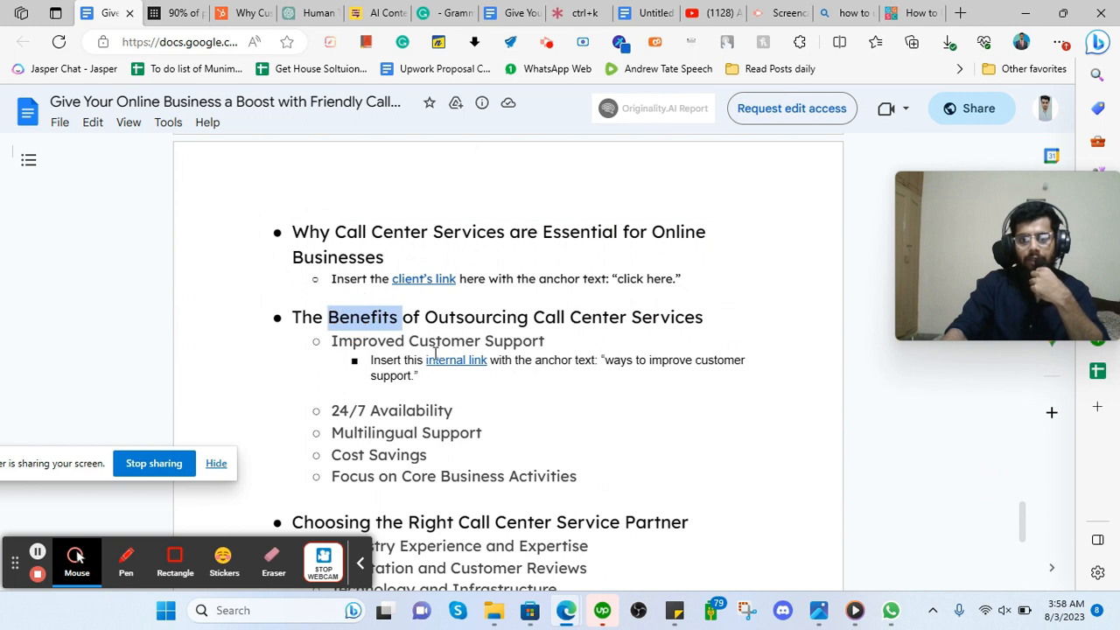
click(343, 340)
drag(330, 339, 512, 342)
drag(331, 410, 464, 418)
drag(325, 432, 460, 433)
scroll(411, 367, down, 1)
scroll(375, 385, down, 5)
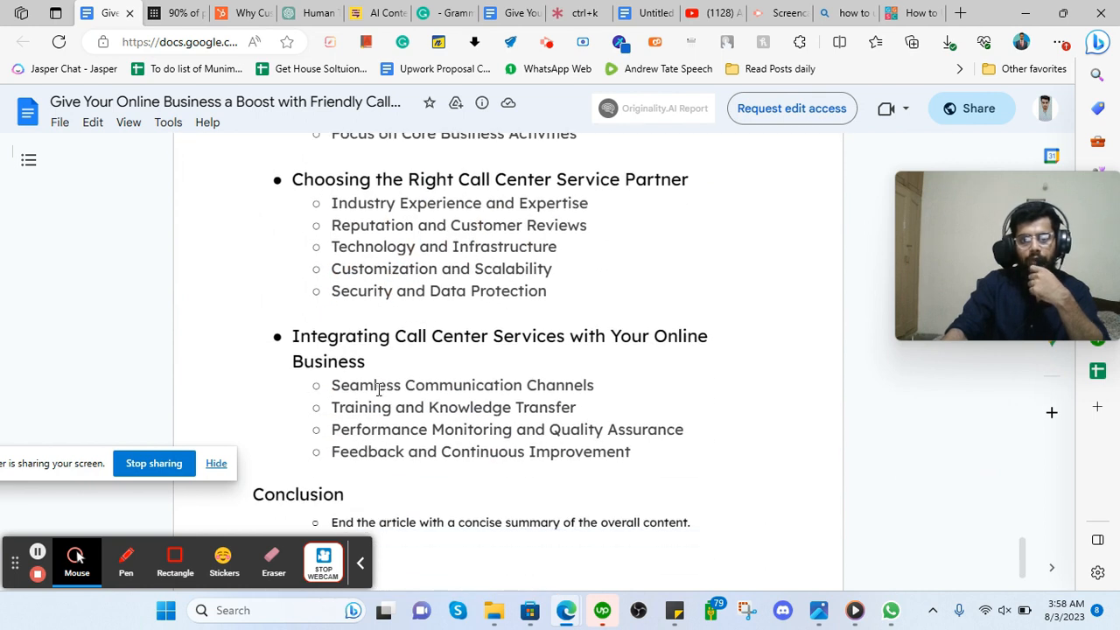
scroll(338, 403, up, 5)
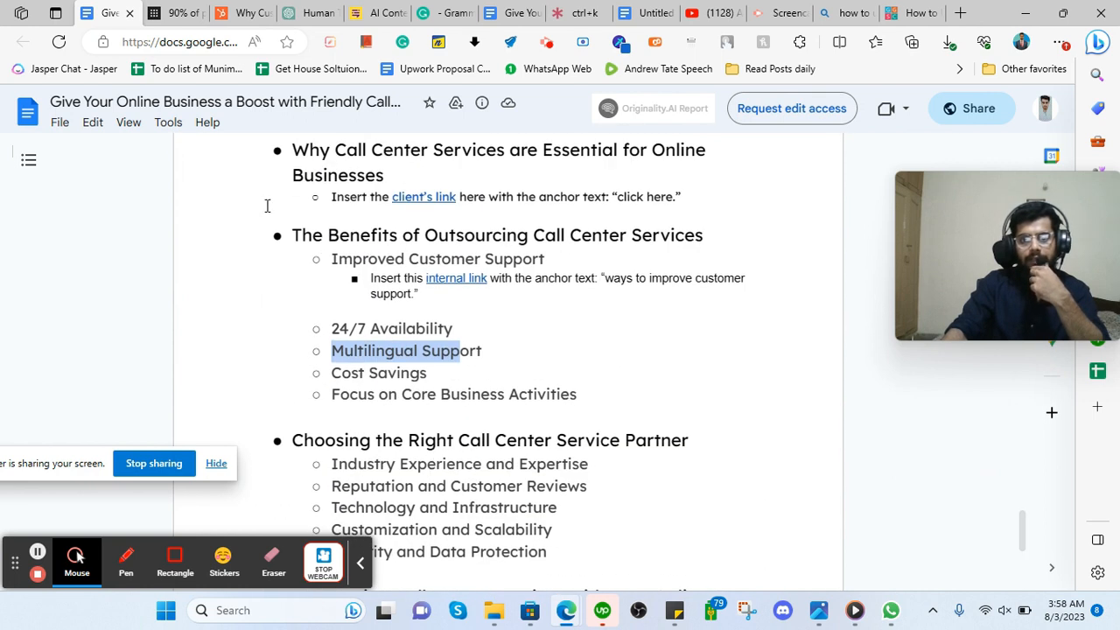
scroll(357, 274, up, 1)
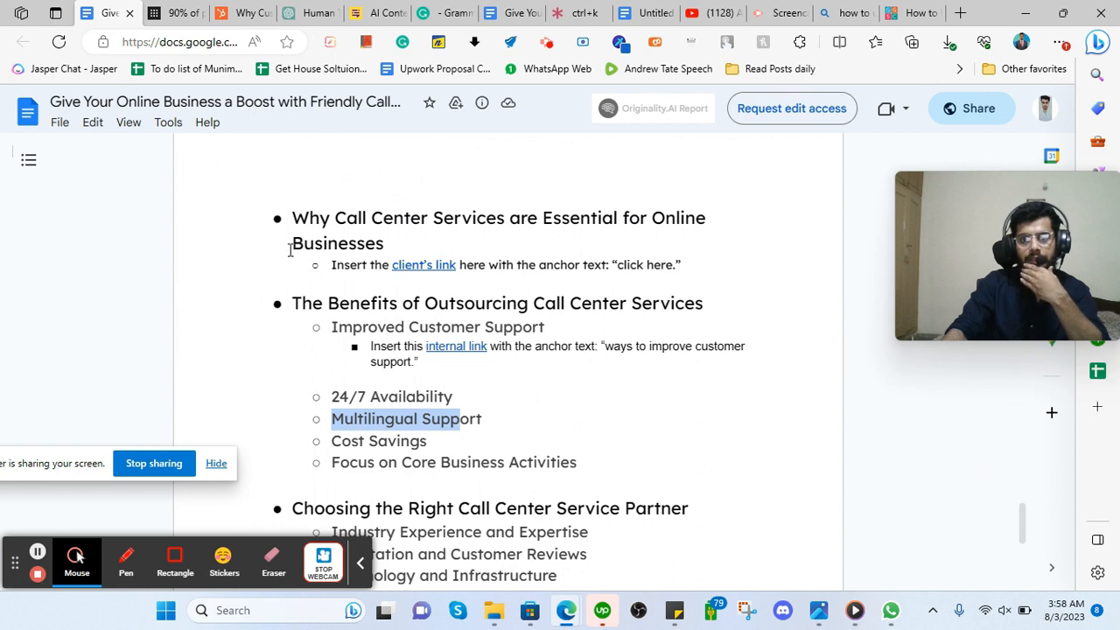
Compare the Why Call Center heading with the Benefits section's subpoints.
drag(296, 217, 408, 242)
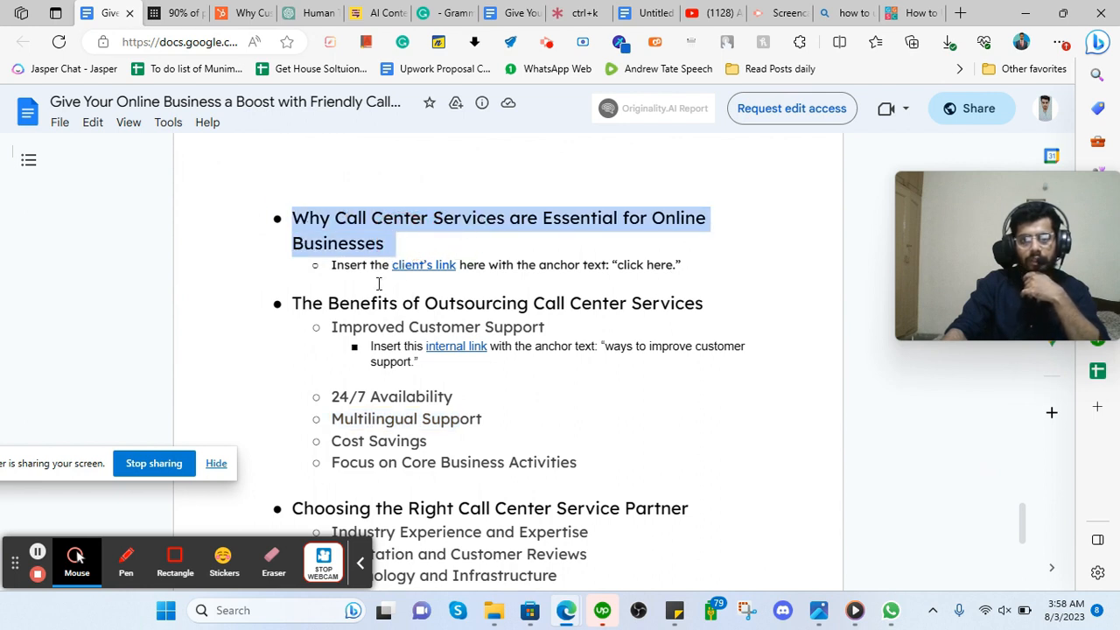
click(380, 239)
drag(408, 254, 290, 217)
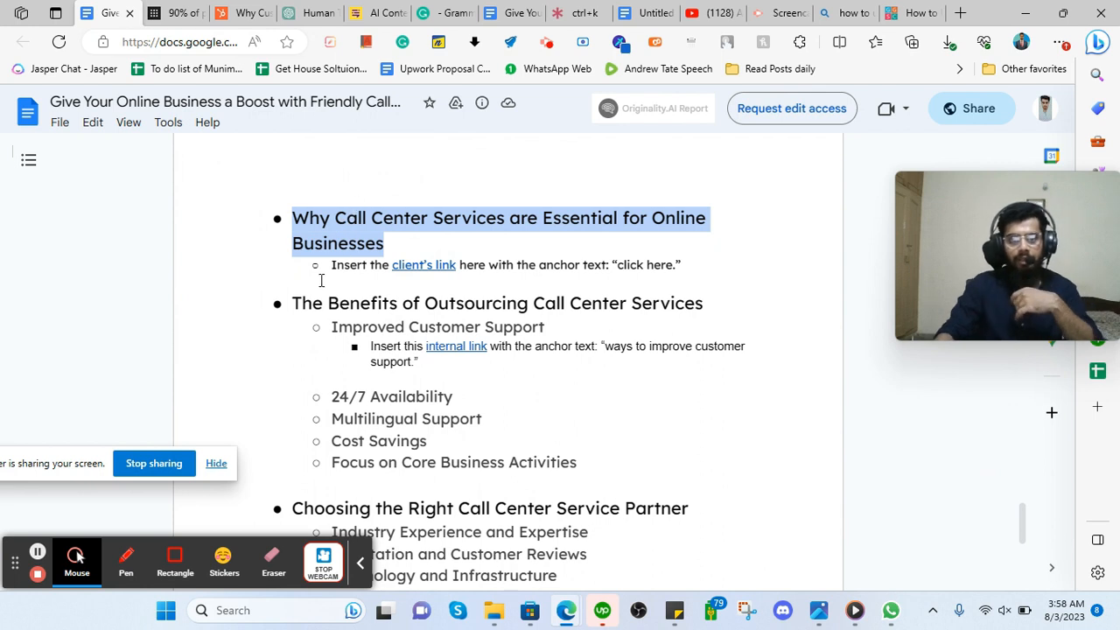
drag(295, 303, 340, 304)
scroll(332, 342, down, 1)
drag(329, 260, 593, 407)
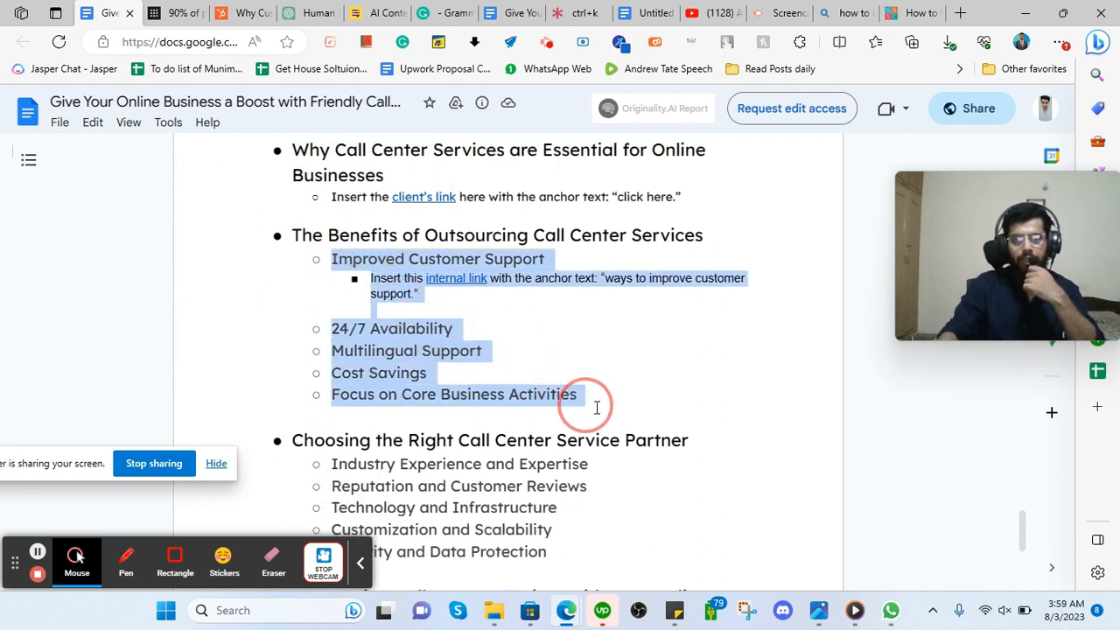
double_click(405, 237)
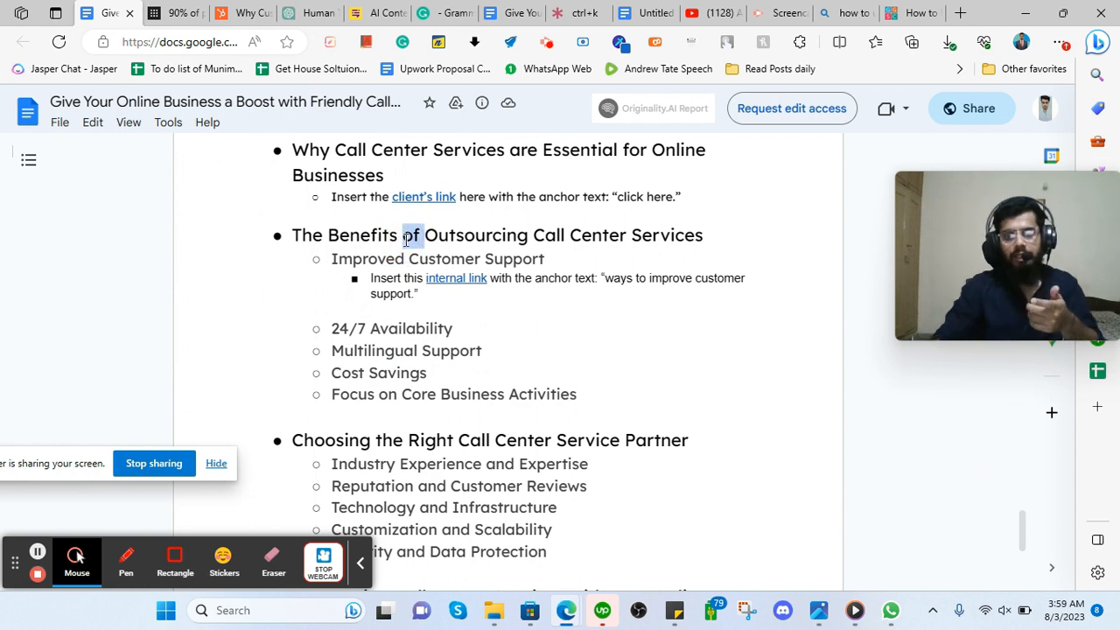
scroll(382, 250, up, 2)
drag(296, 279, 391, 300)
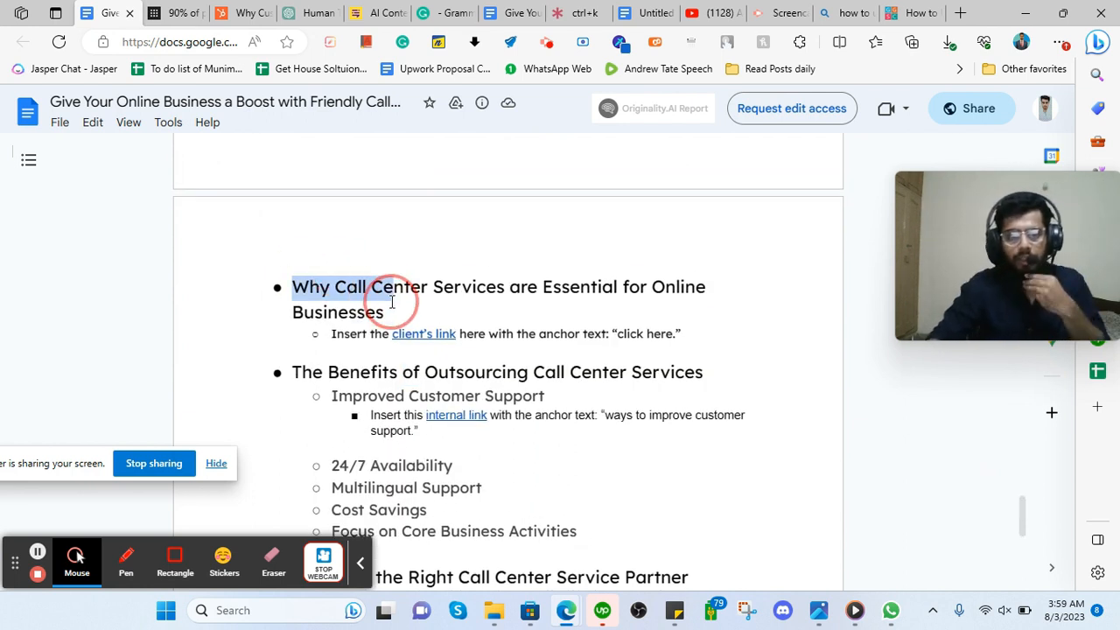
Copy the heading 'Why Call Center Services are Essential for Online Businesses'.
triple_click(392, 297)
key(ctrl+c)
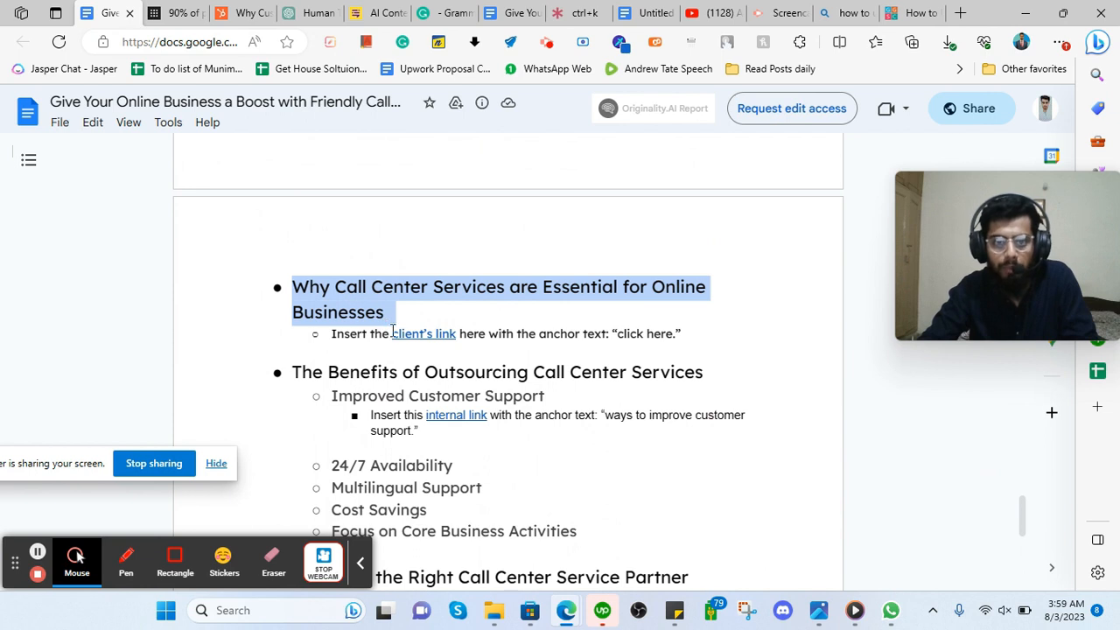
right_click(342, 304)
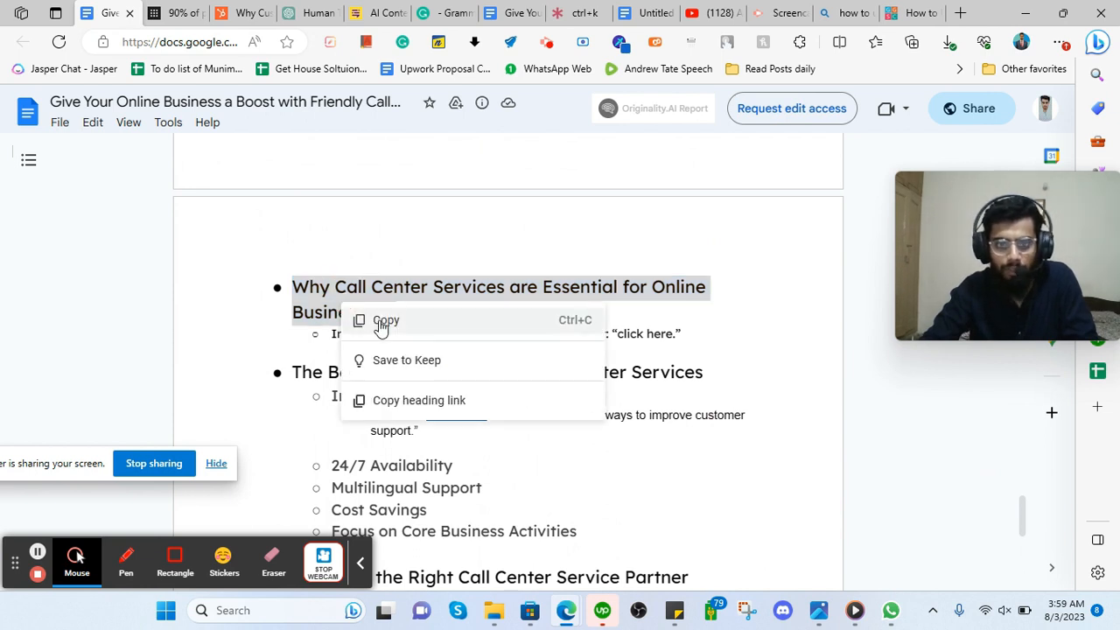
click(401, 325)
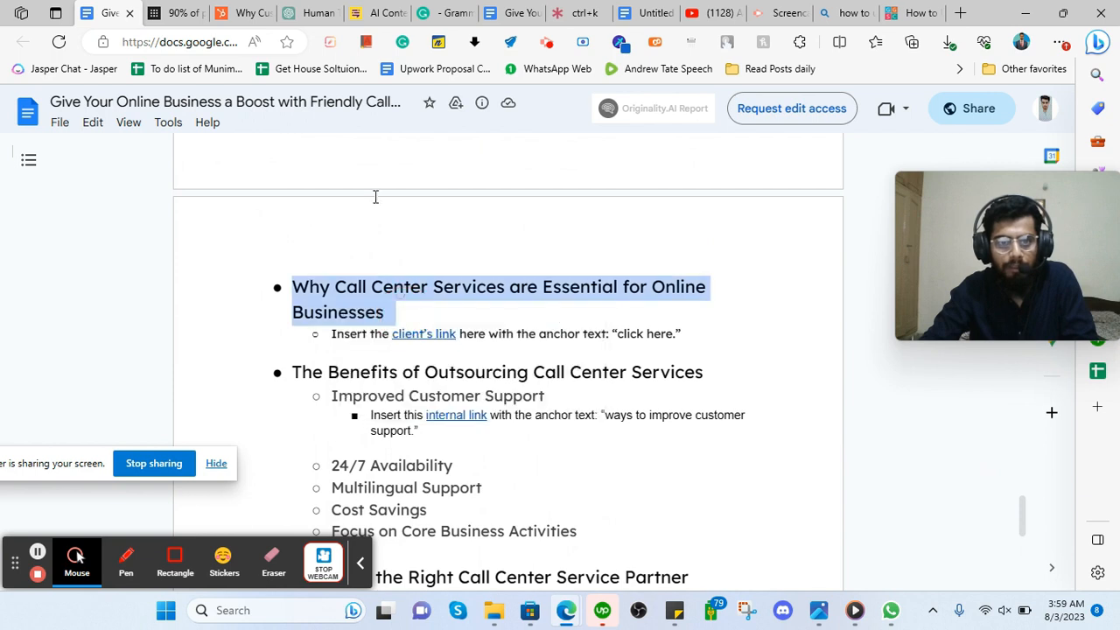
click(326, 7)
Swap the copied heading into the drafted prompt and delete the old anchor-text and LSI keyword lines.
click(449, 383)
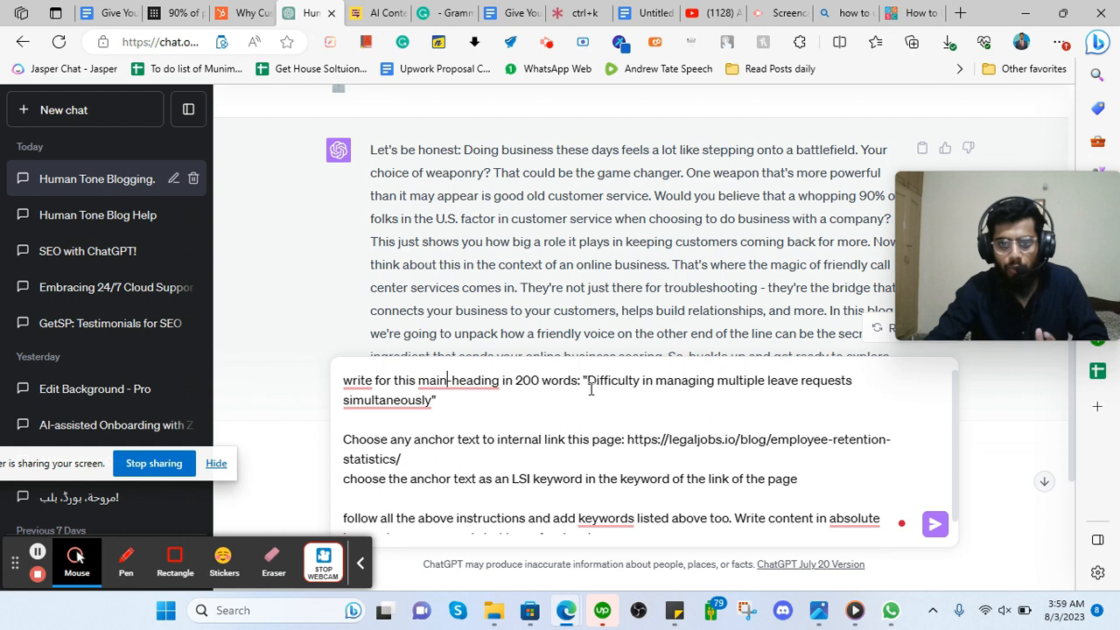
drag(588, 382, 435, 395)
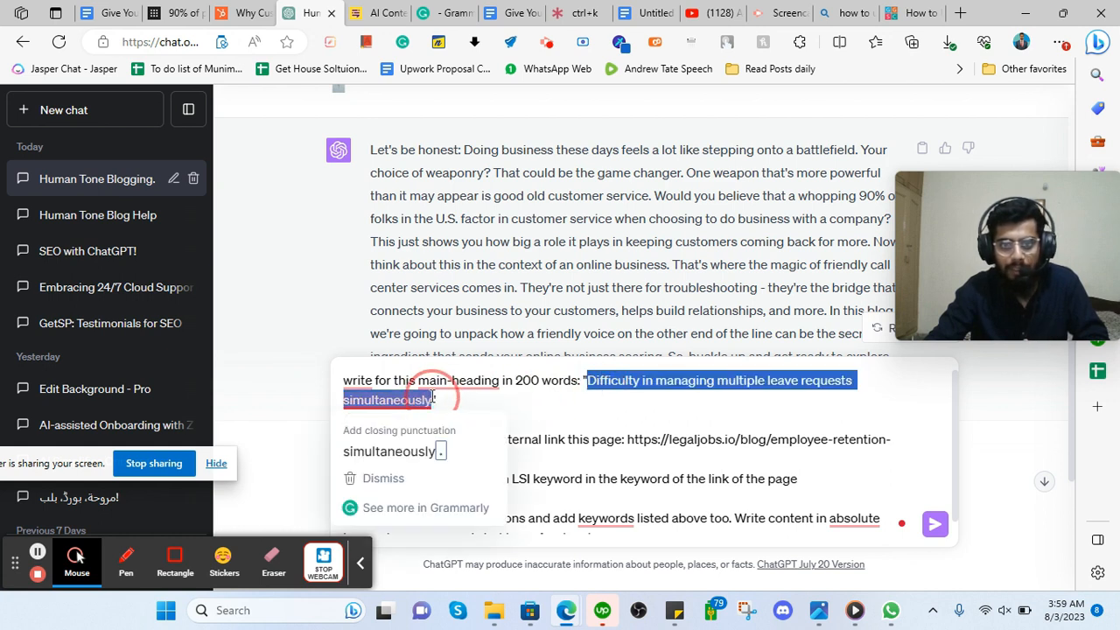
key(ctrl+v)
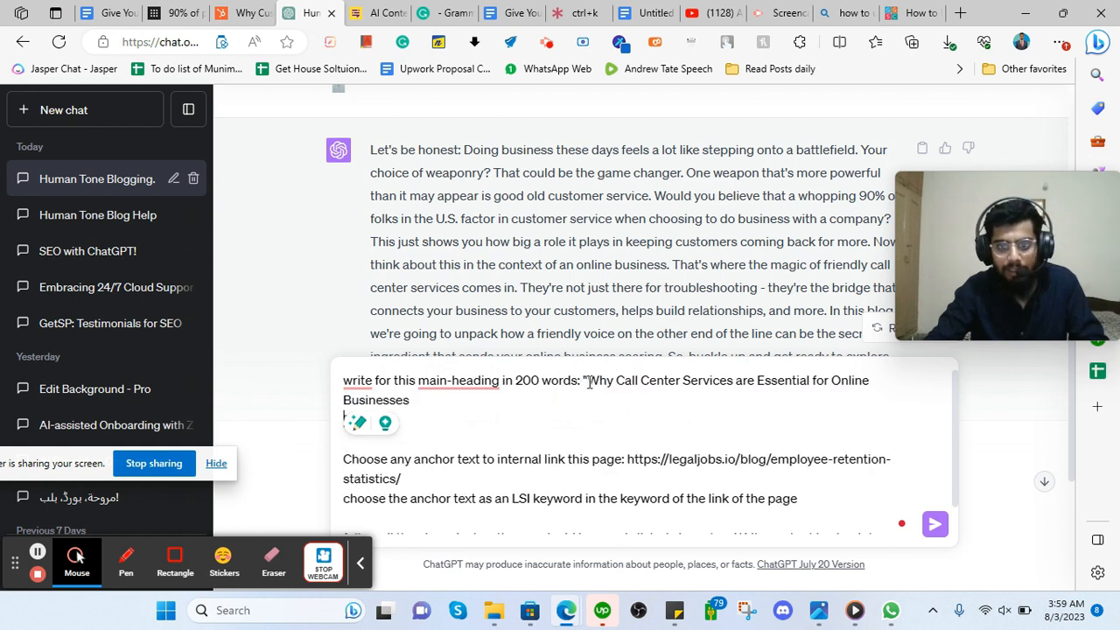
key(BackSpace)
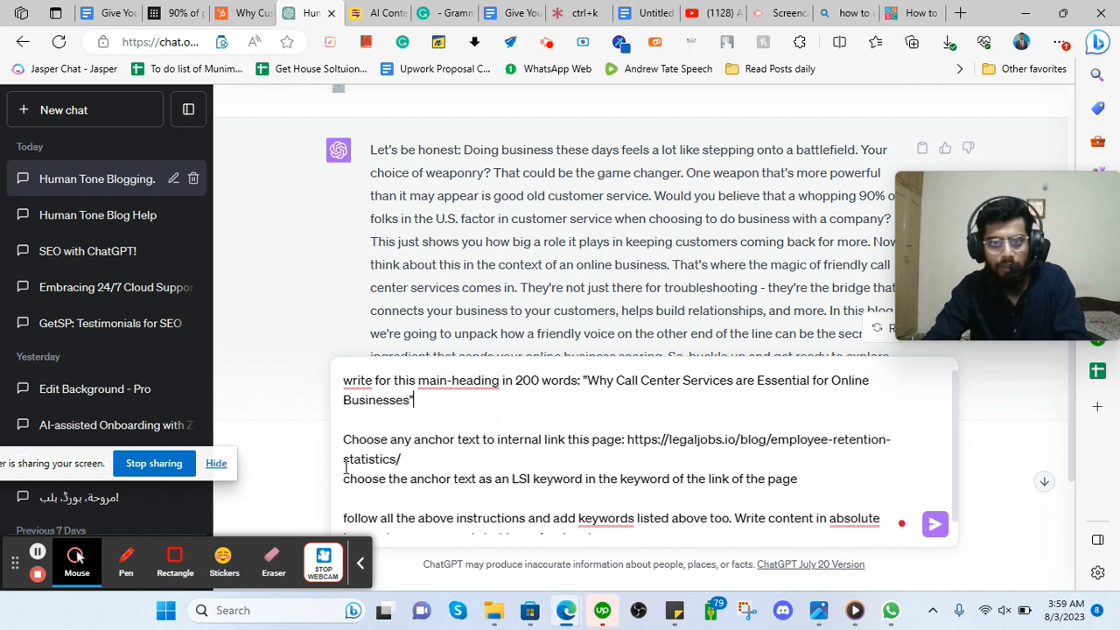
scroll(425, 453, down, 1)
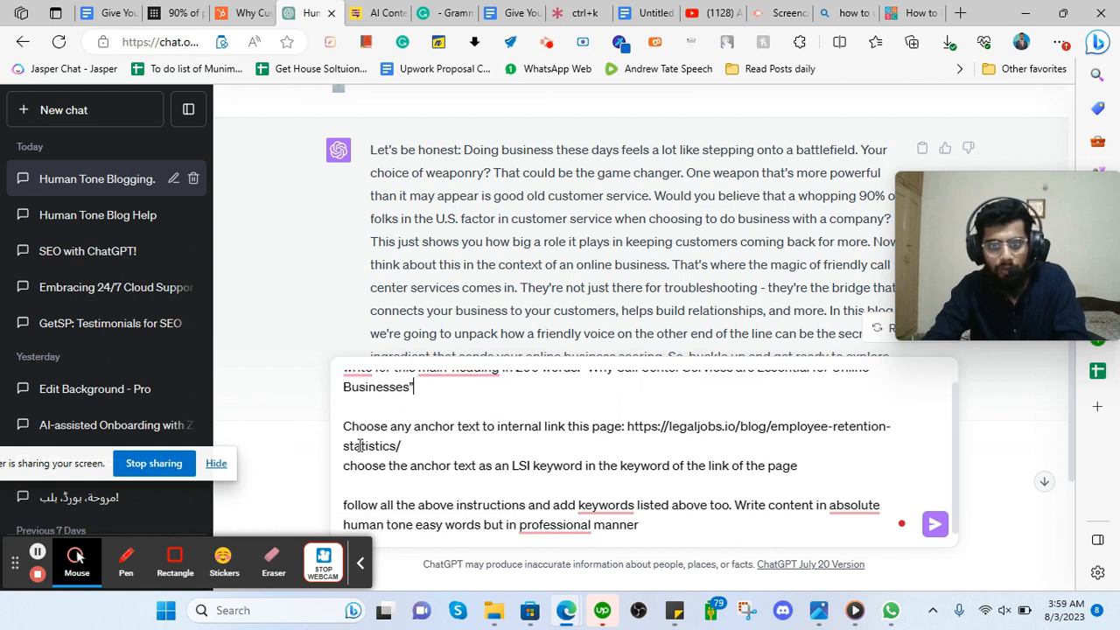
drag(347, 426, 425, 450)
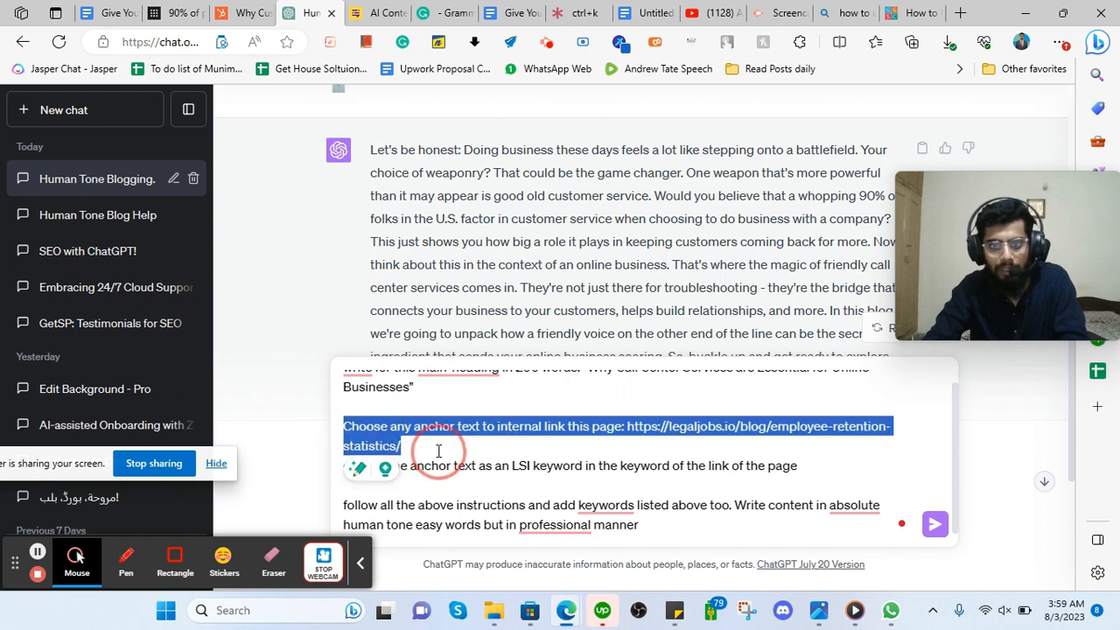
drag(438, 452, 821, 463)
key(BackSpace)
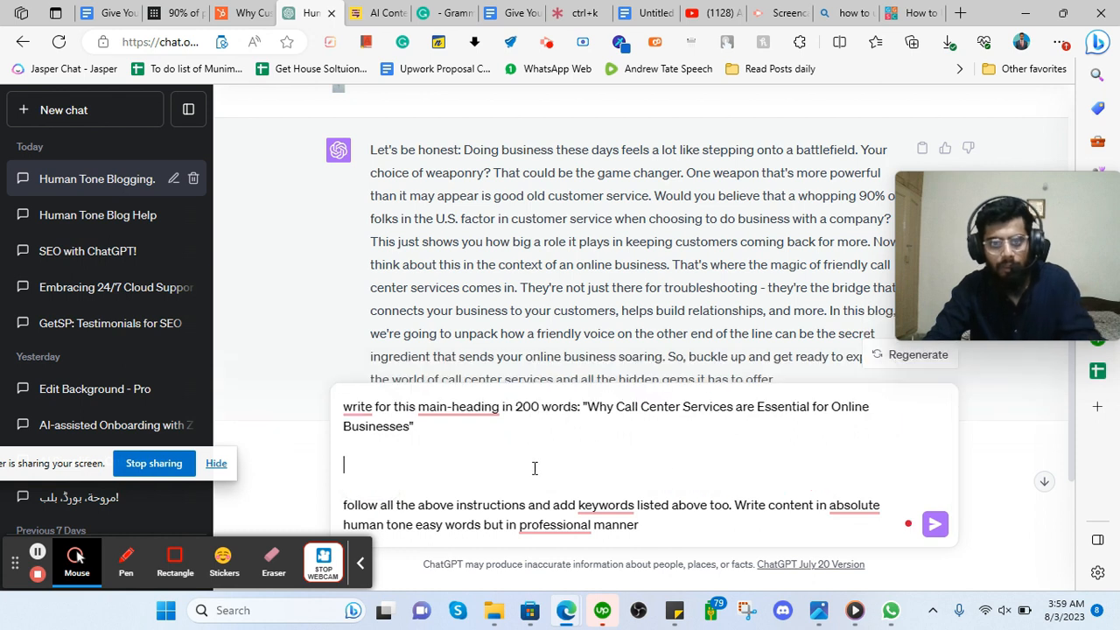
Add an instruction to insert the 'click here' anchor text, drop the keywords request, and send.
text(insert the anchor text)
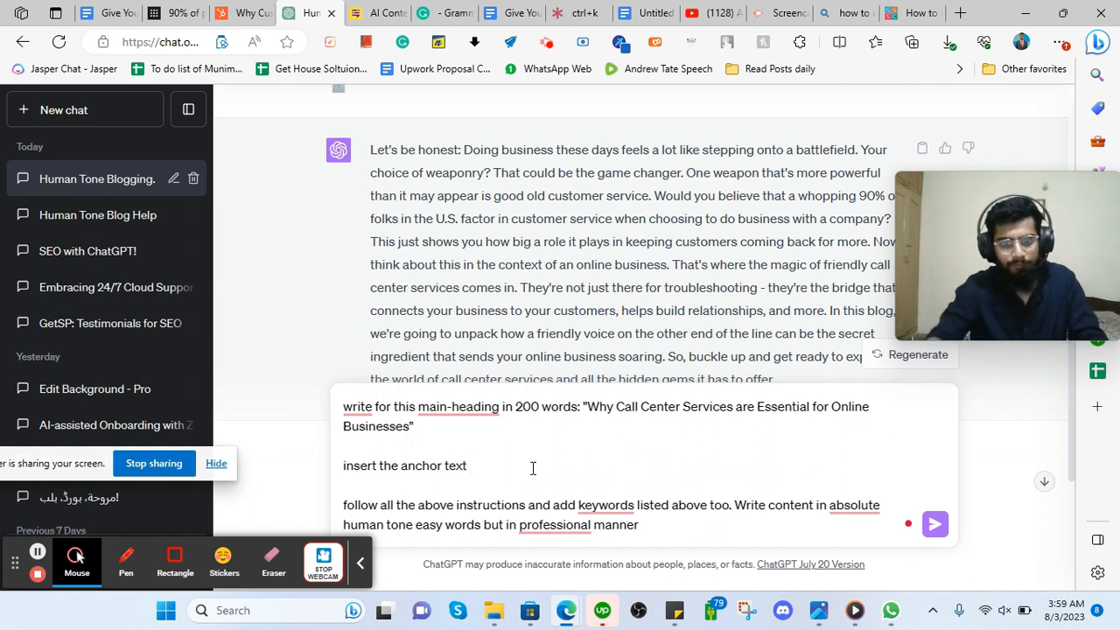
key(super+v)
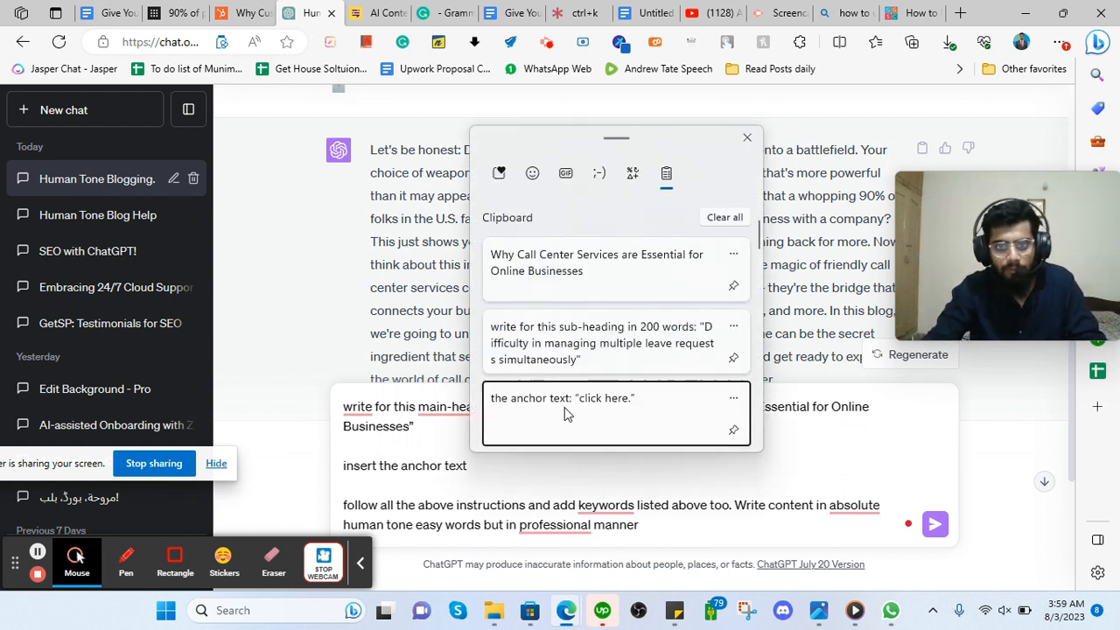
click(565, 414)
drag(468, 466, 376, 466)
key(BackSpace)
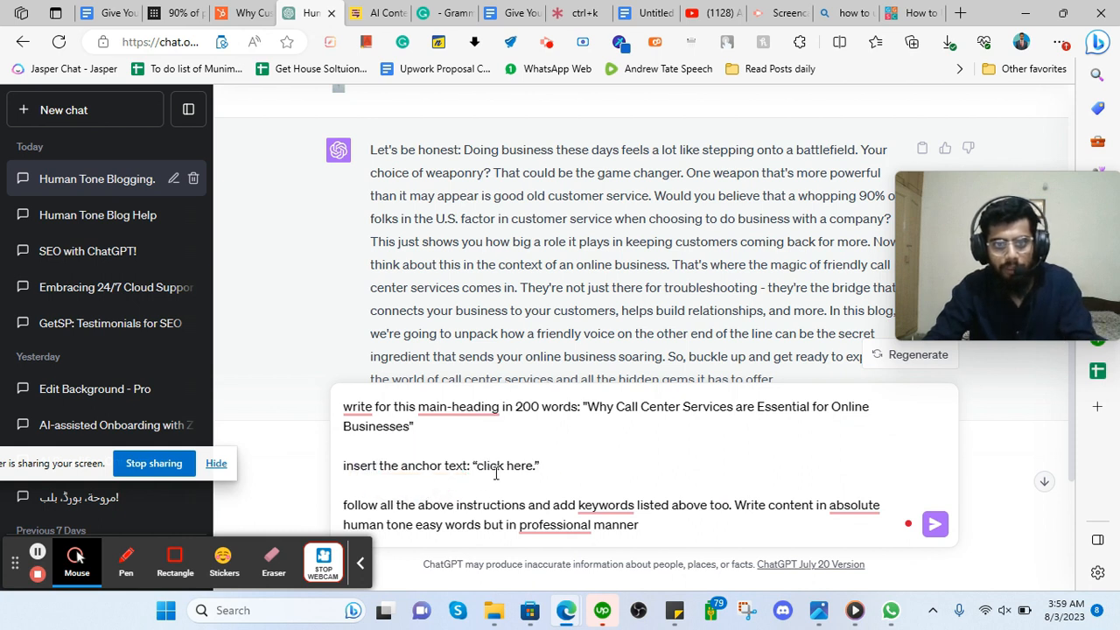
click(553, 461)
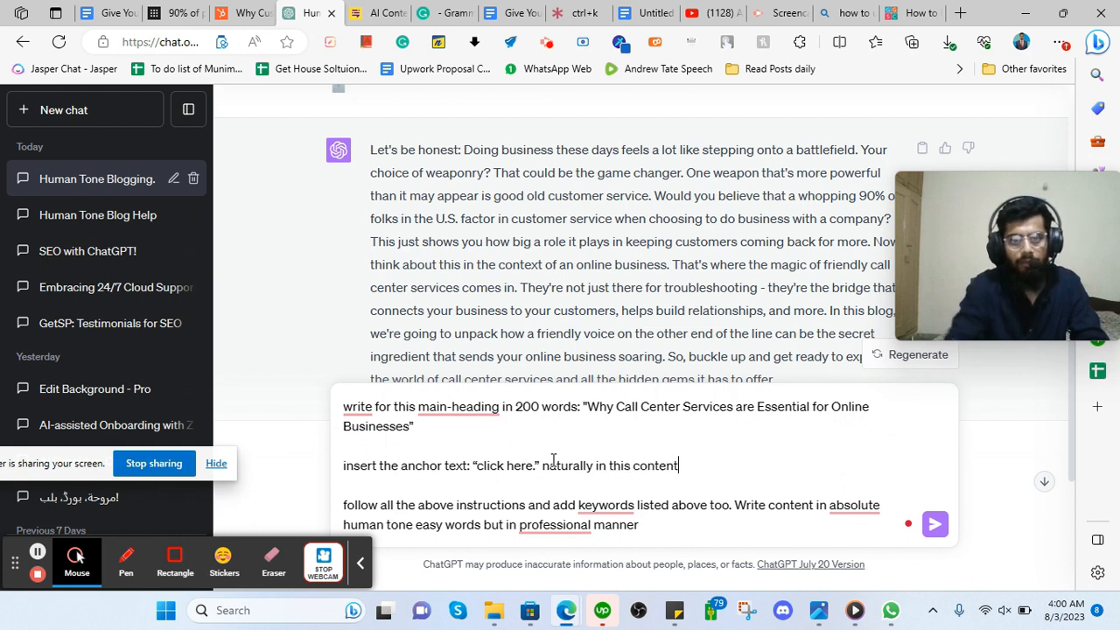
mouse_move(580, 508)
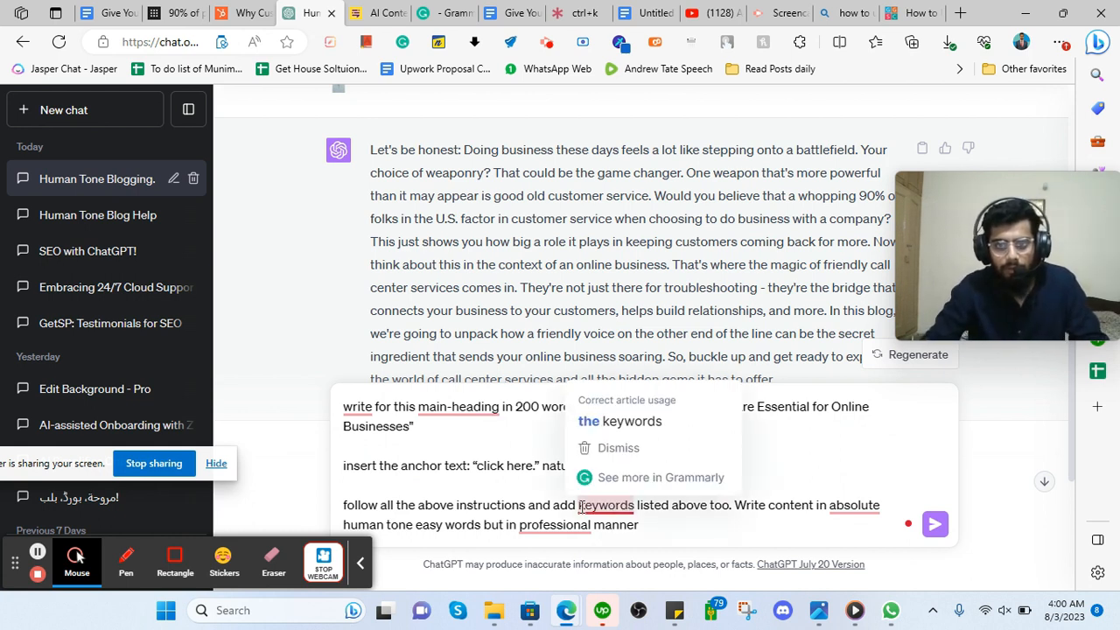
drag(529, 505, 733, 504)
key(BackSpace)
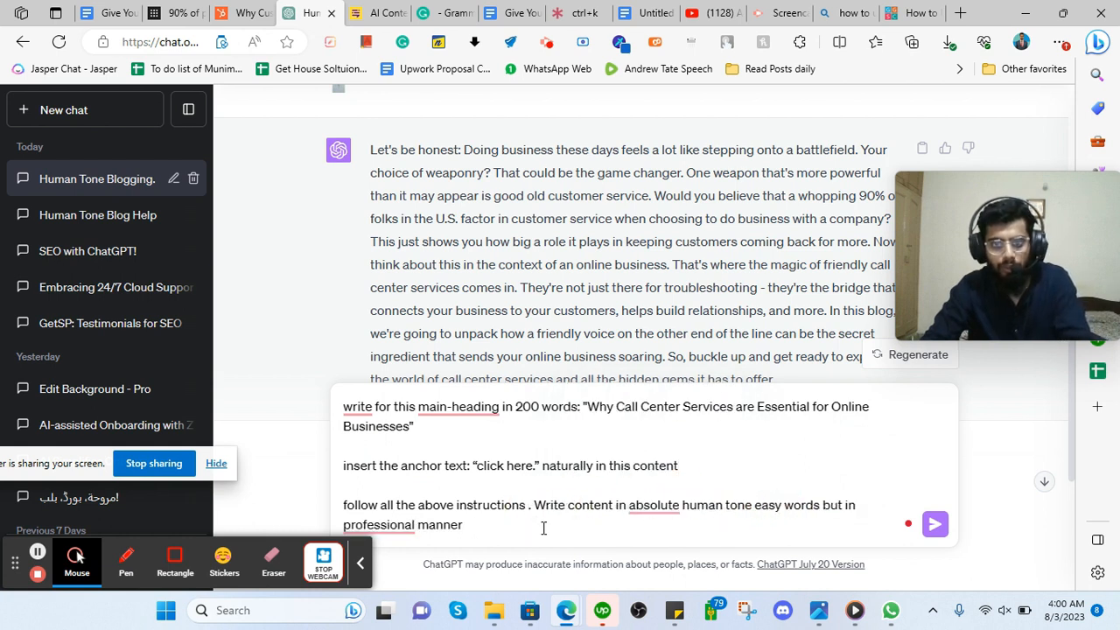
click(468, 542)
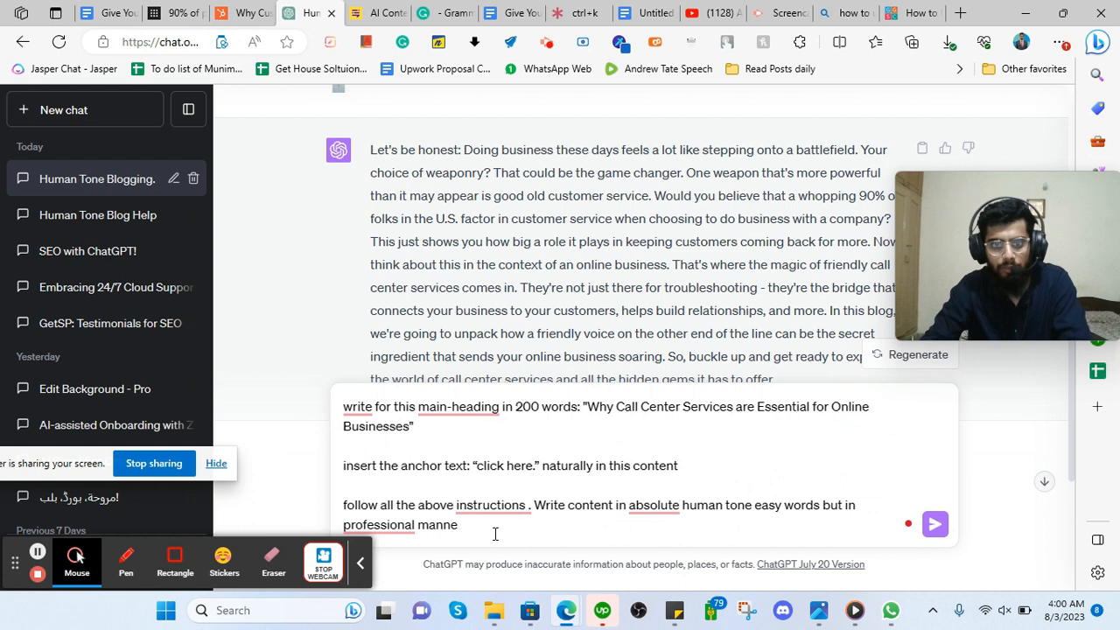
text(r)
mouse_move(819, 610)
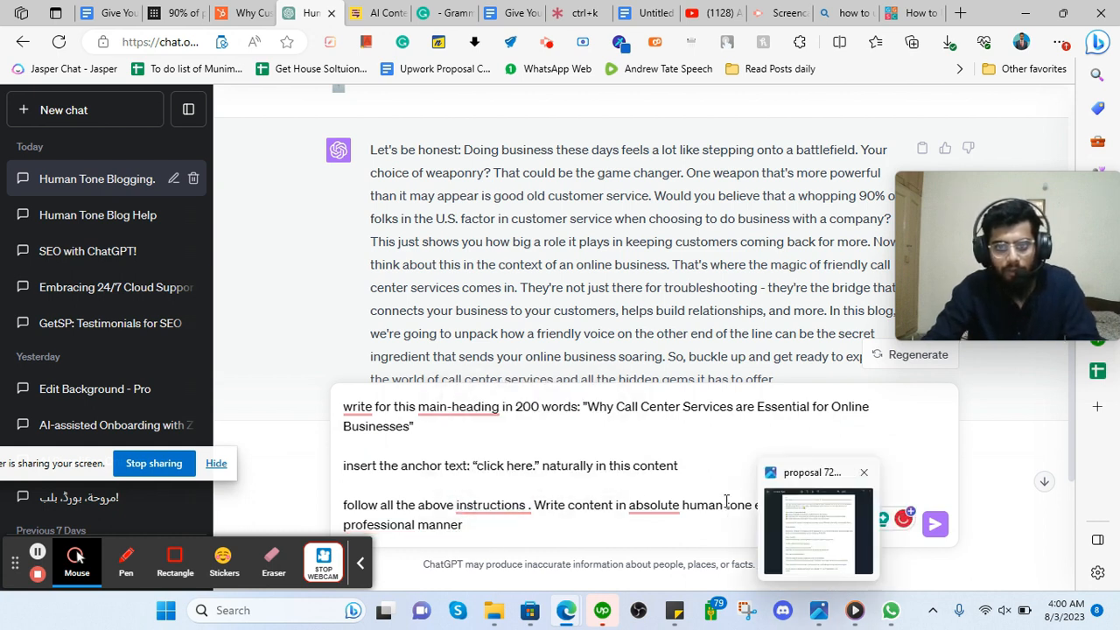
key(Return)
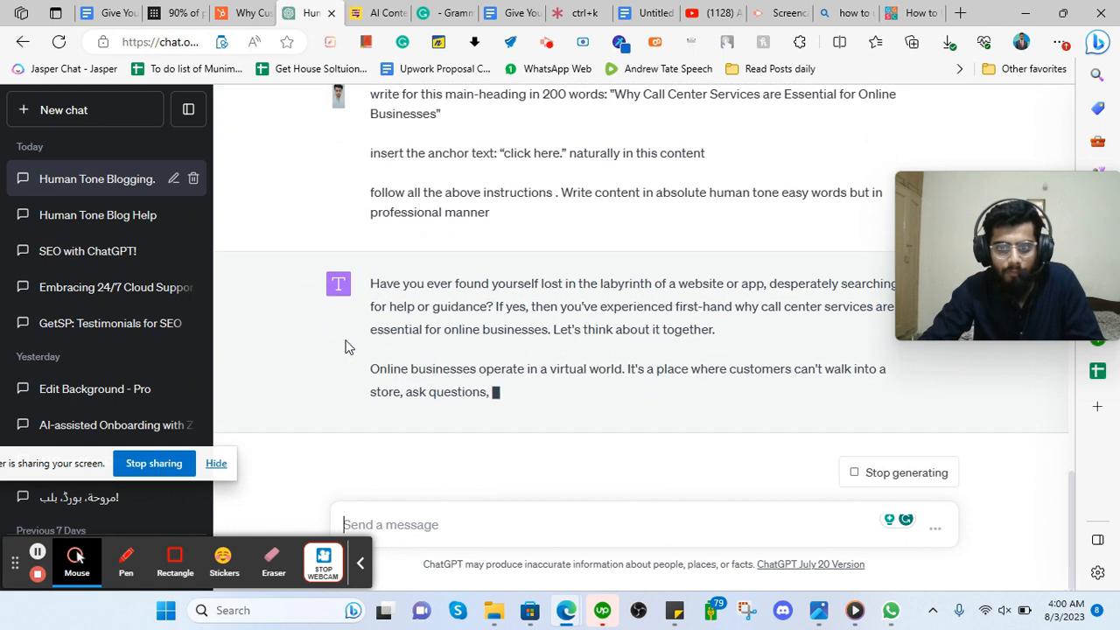
Check the 'click here' anchor in the prompt, then copy ChatGPT's entire call center section reply.
scroll(382, 333, up, 2)
scroll(512, 289, down, 1)
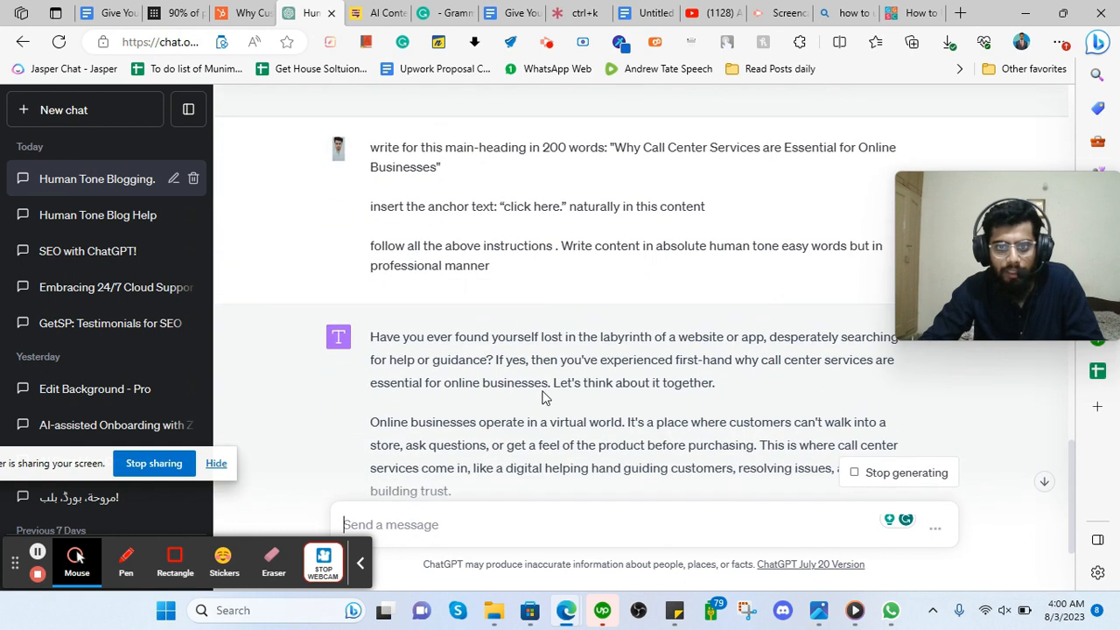
drag(507, 206, 559, 207)
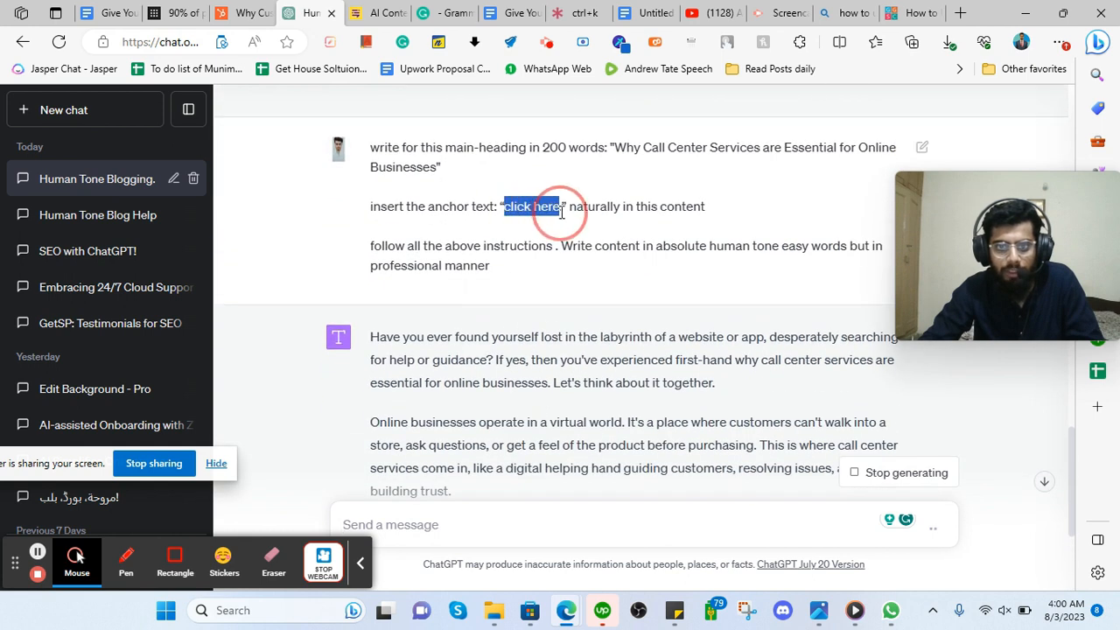
click(532, 205)
double_click(546, 207)
scroll(518, 297, down, 4)
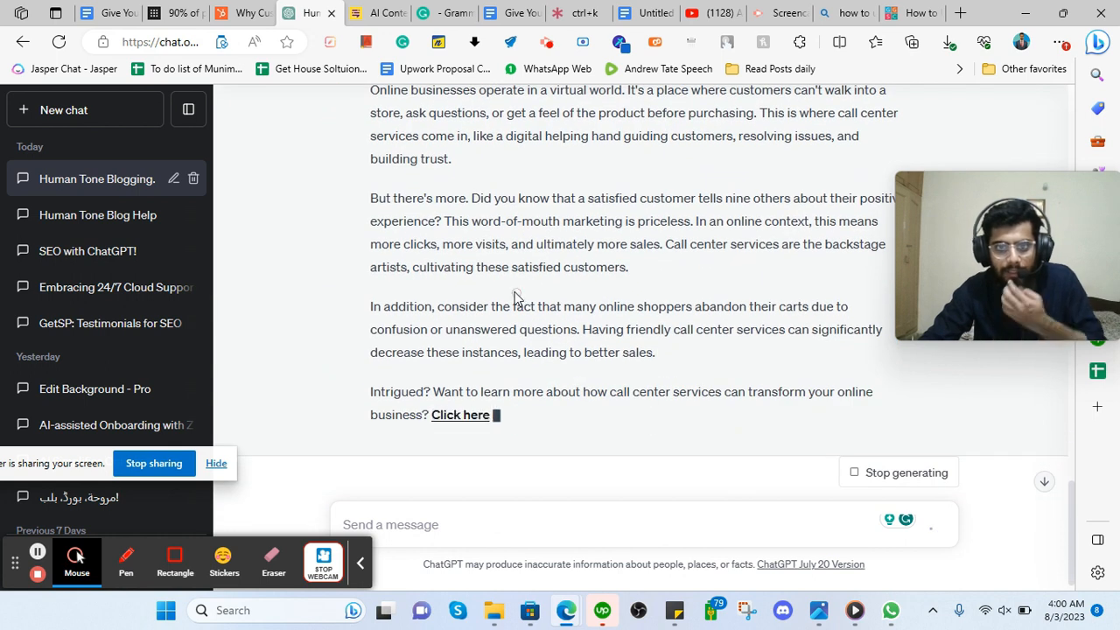
scroll(506, 288, up, 1)
scroll(439, 329, down, 2)
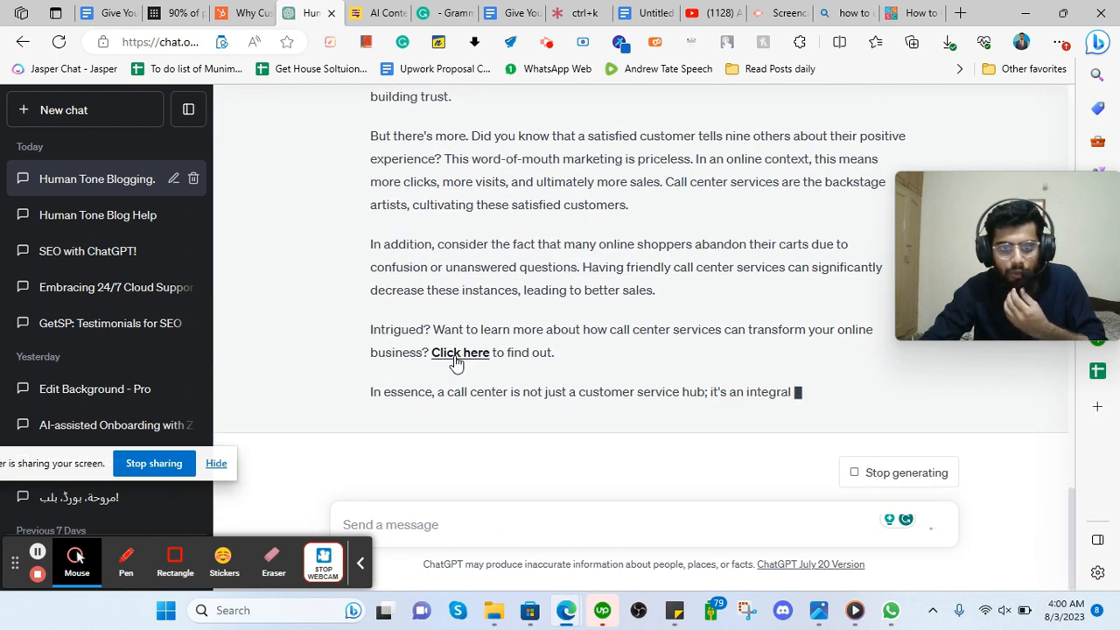
scroll(442, 346, up, 4)
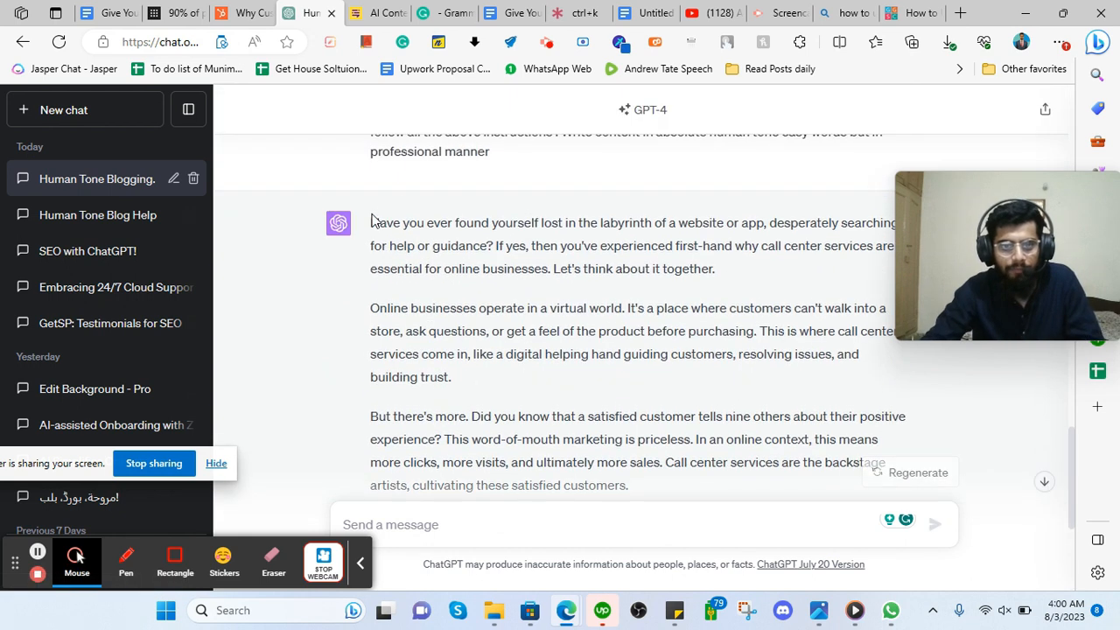
drag(373, 219, 900, 393)
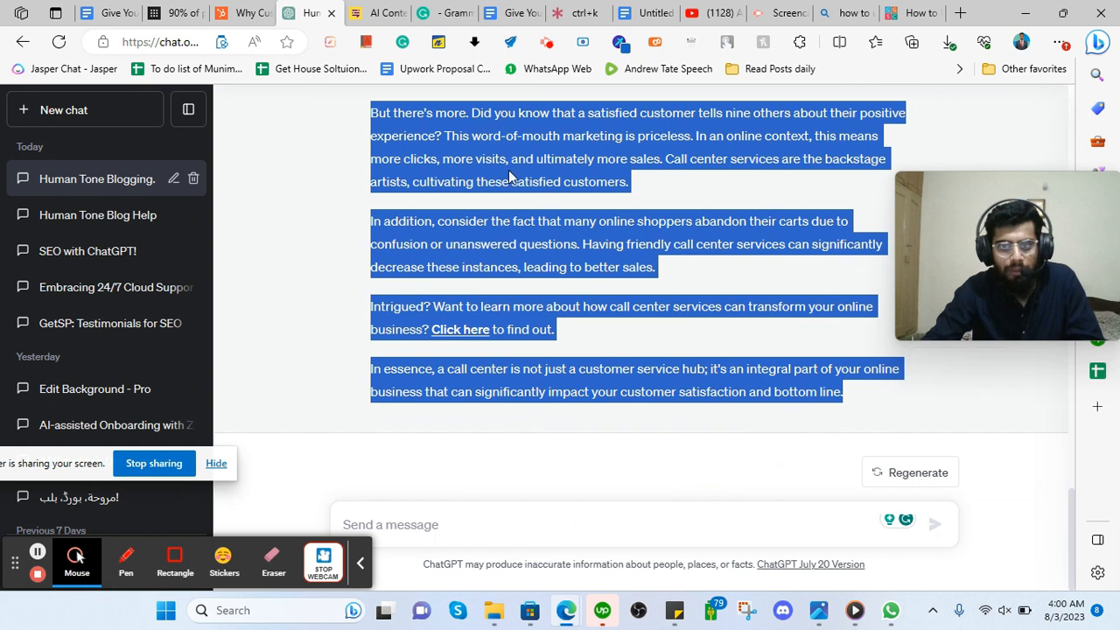
right_click(518, 166)
click(563, 175)
scroll(408, 141, up, 3)
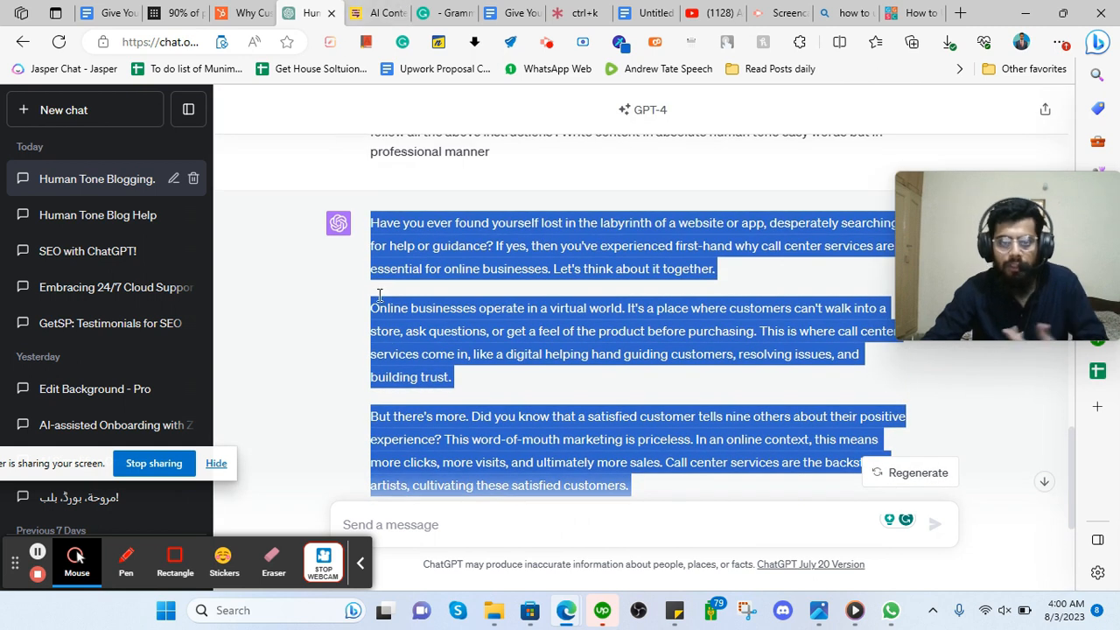
Run Content at Scale's AI check on the pasted call center section, which scores 10% human.
click(381, 12)
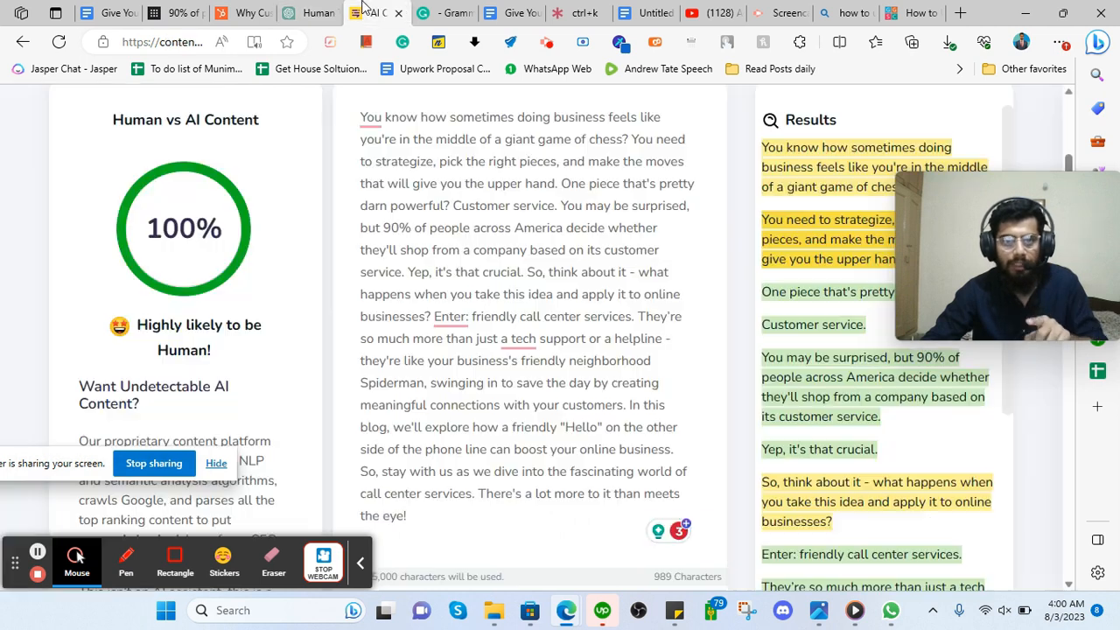
key(ctrl+a)
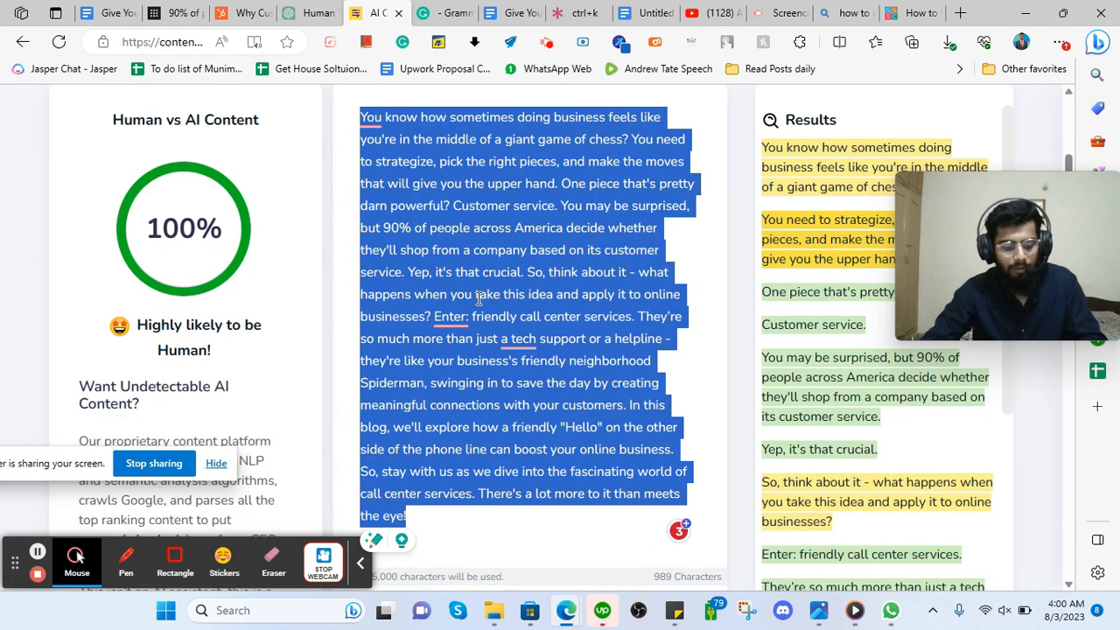
key(ctrl+v)
scroll(394, 350, down, 5)
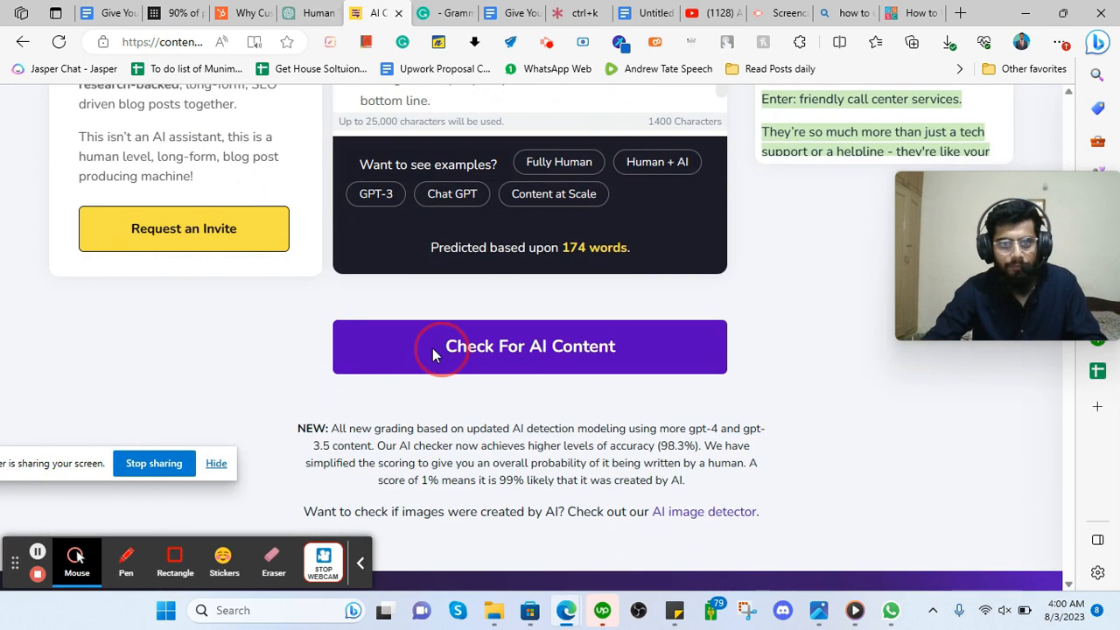
click(432, 348)
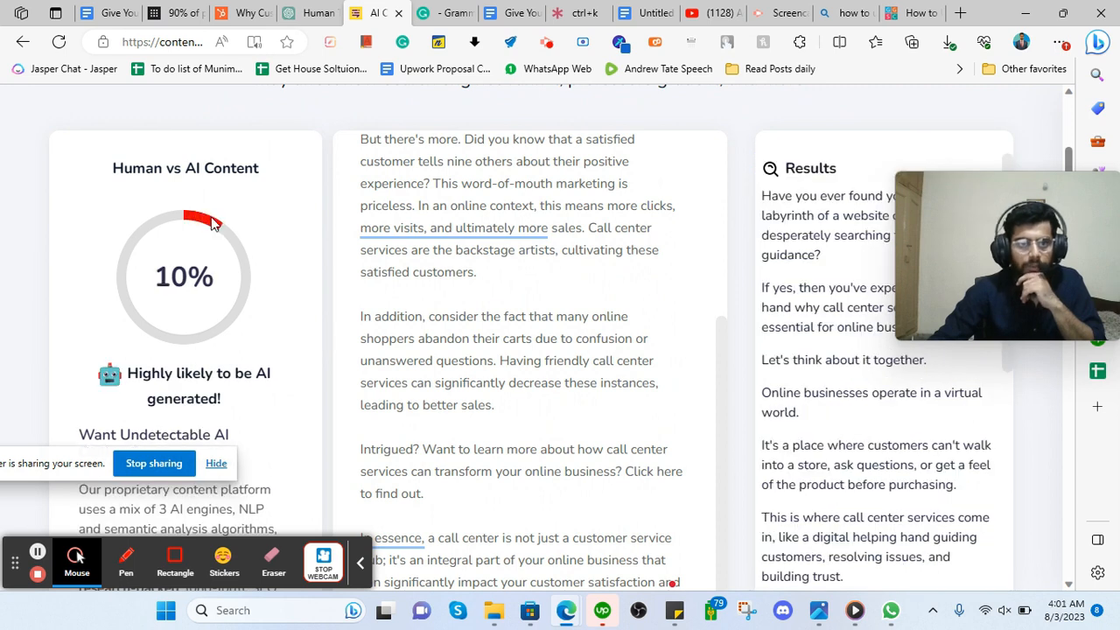
Ask ChatGPT to rewrite the content in an absolute human tone and select the new reply.
click(308, 12)
click(438, 525)
text(rewrite the content again)
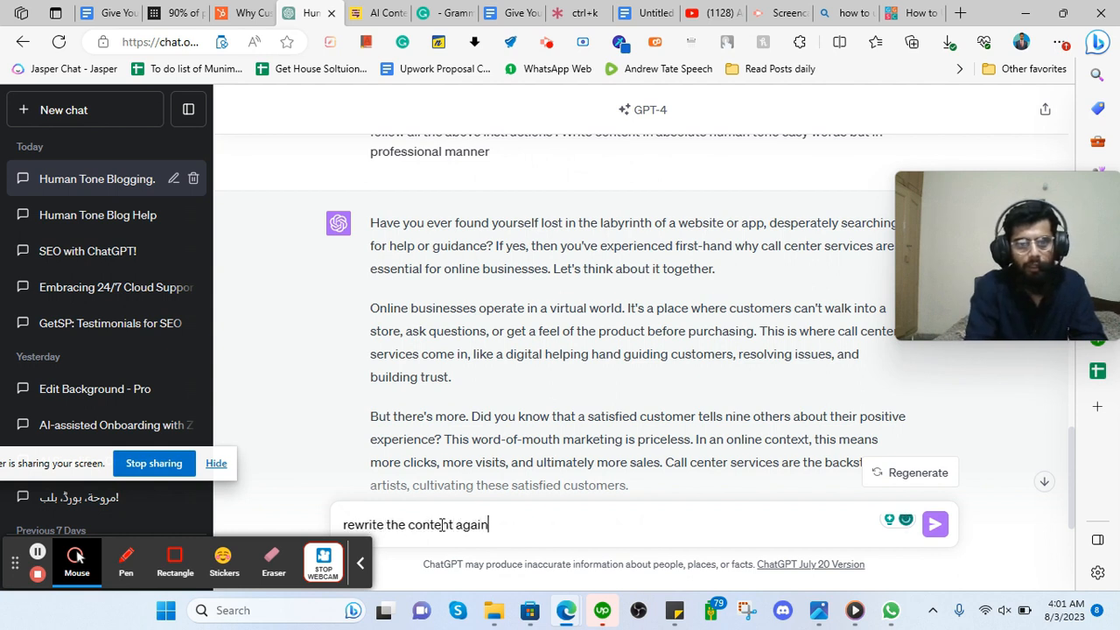
text(in absolute human tone htat is not likely to be ai)
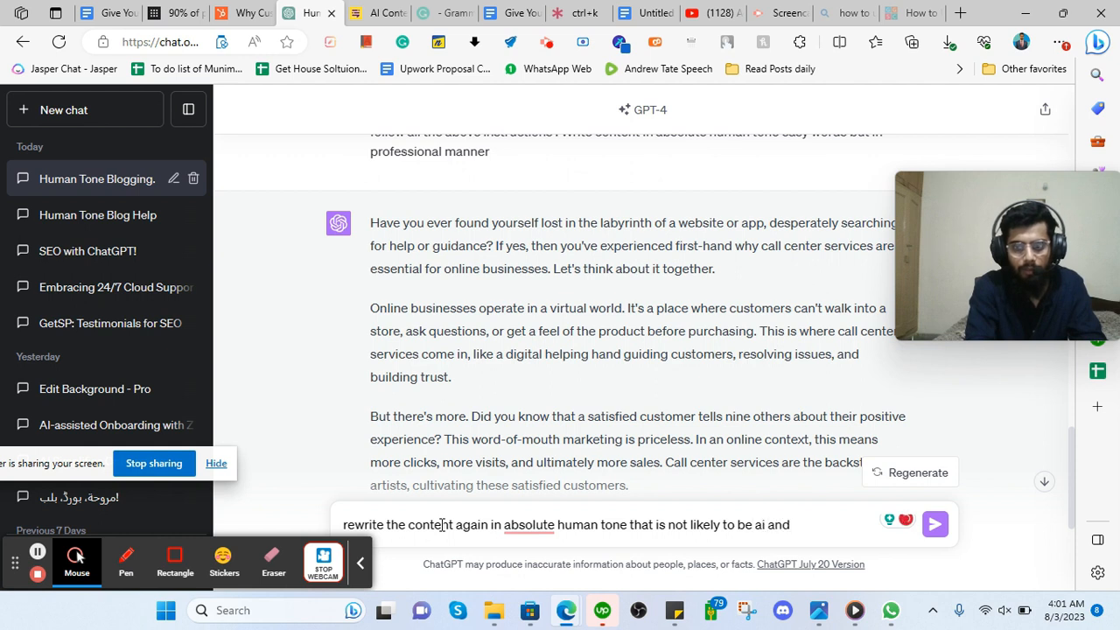
key(Return)
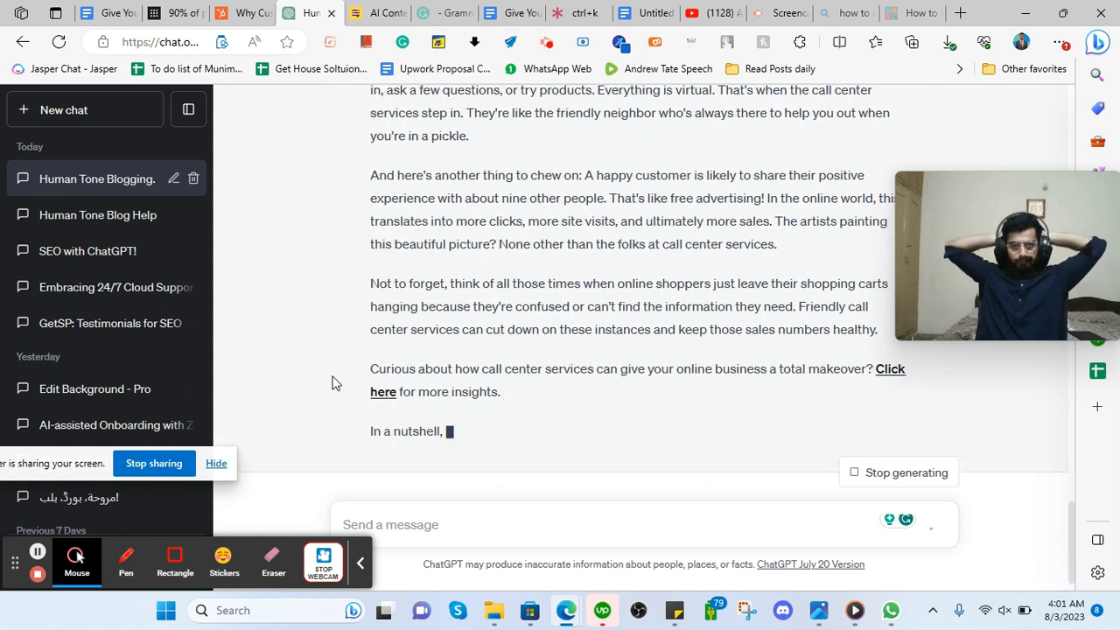
scroll(328, 368, up, 5)
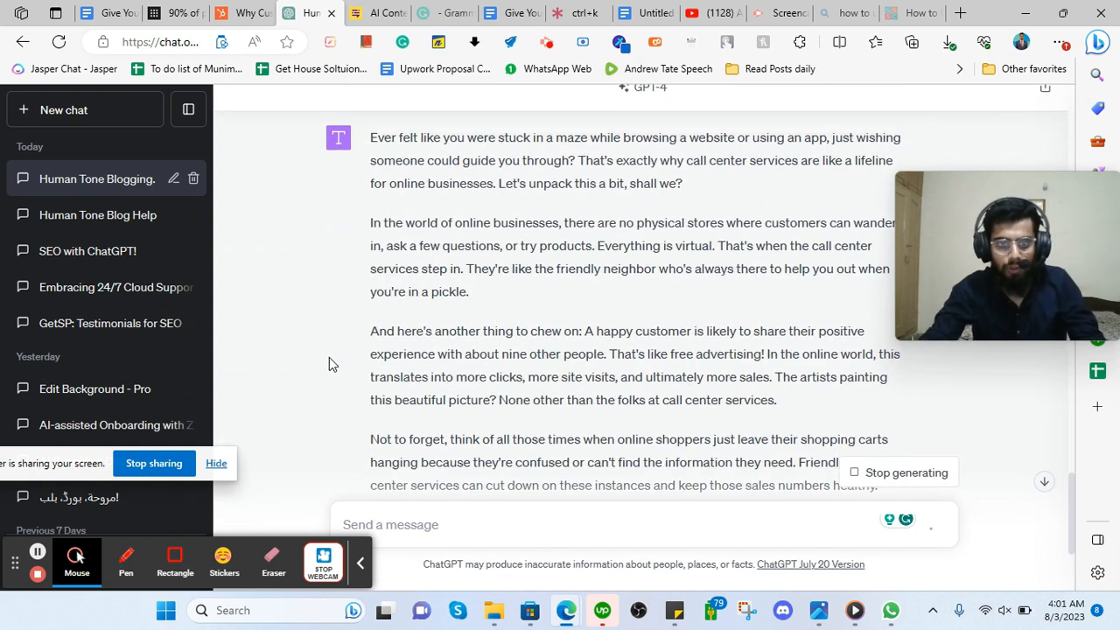
drag(370, 298, 944, 389)
key(ctrl+c)
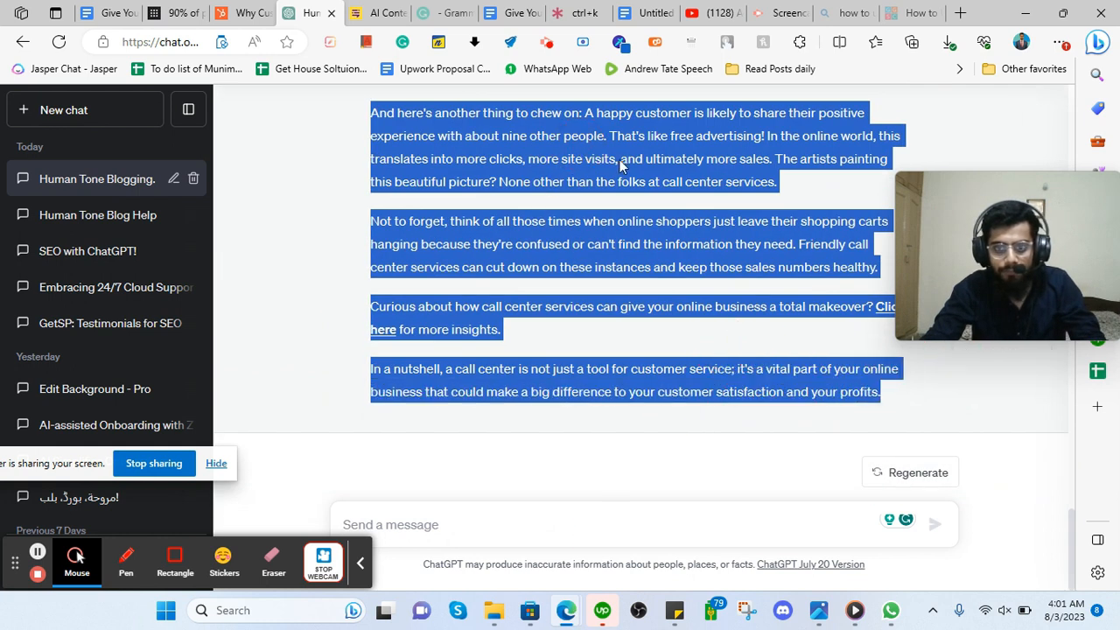
Replace the detector's text with the rewrite and rerun the check, now 90% human.
click(384, 11)
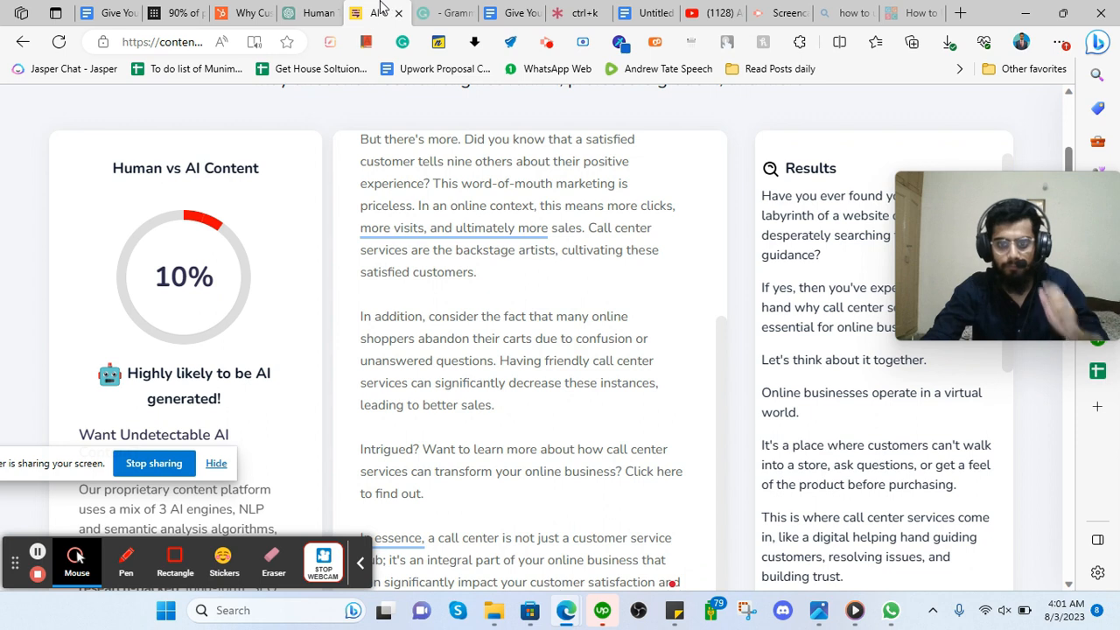
click(477, 265)
key(ctrl+a)
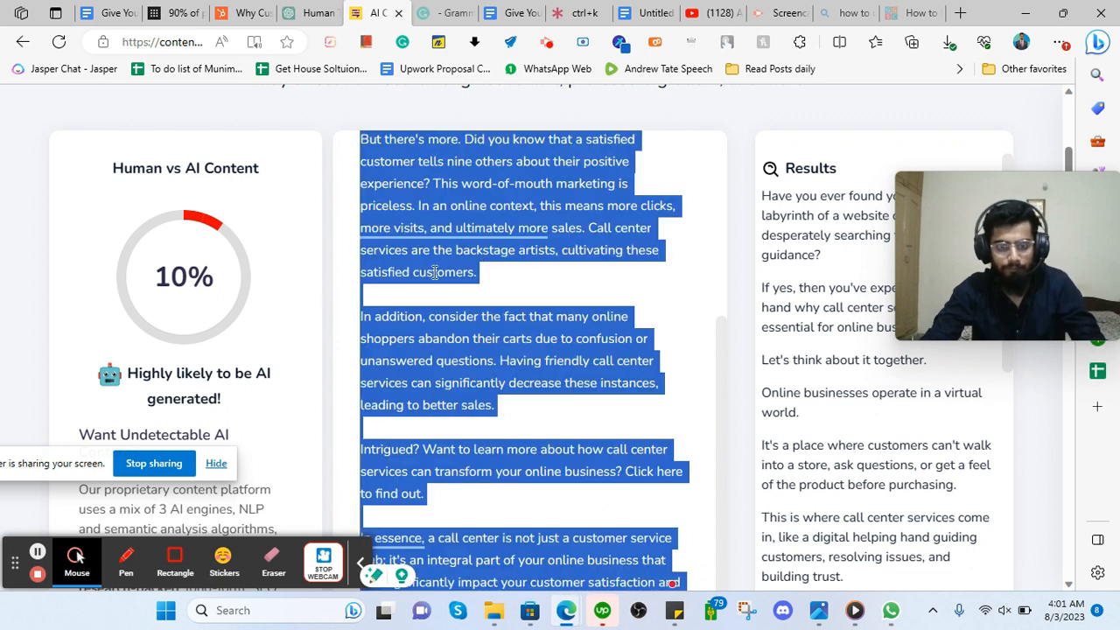
key(ctrl+v)
click(361, 456)
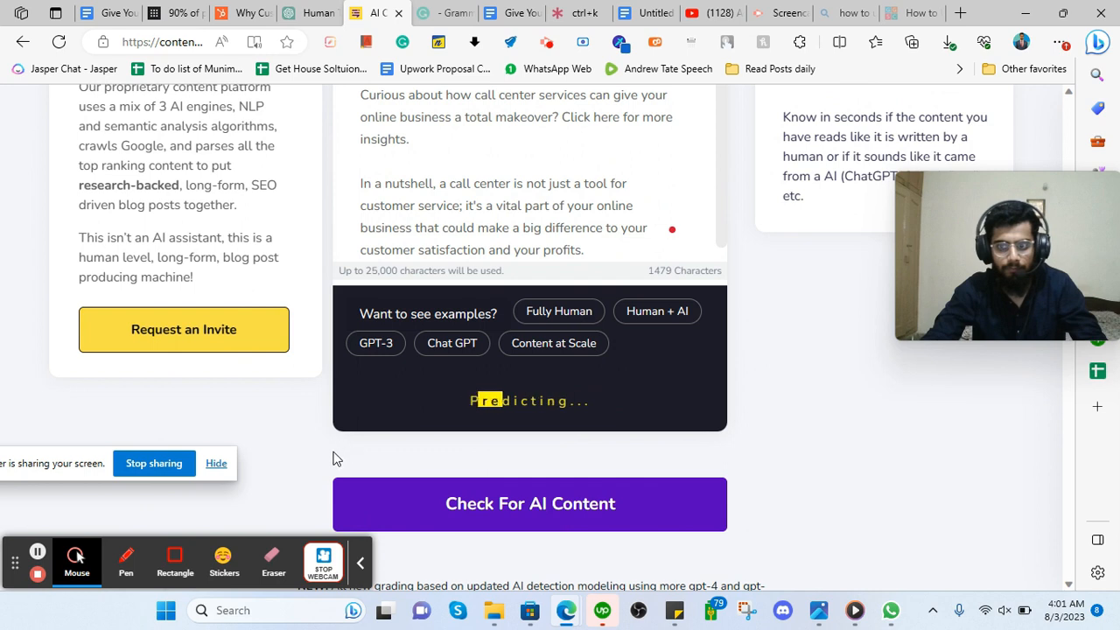
scroll(285, 315, up, 3)
scroll(285, 312, up, 2)
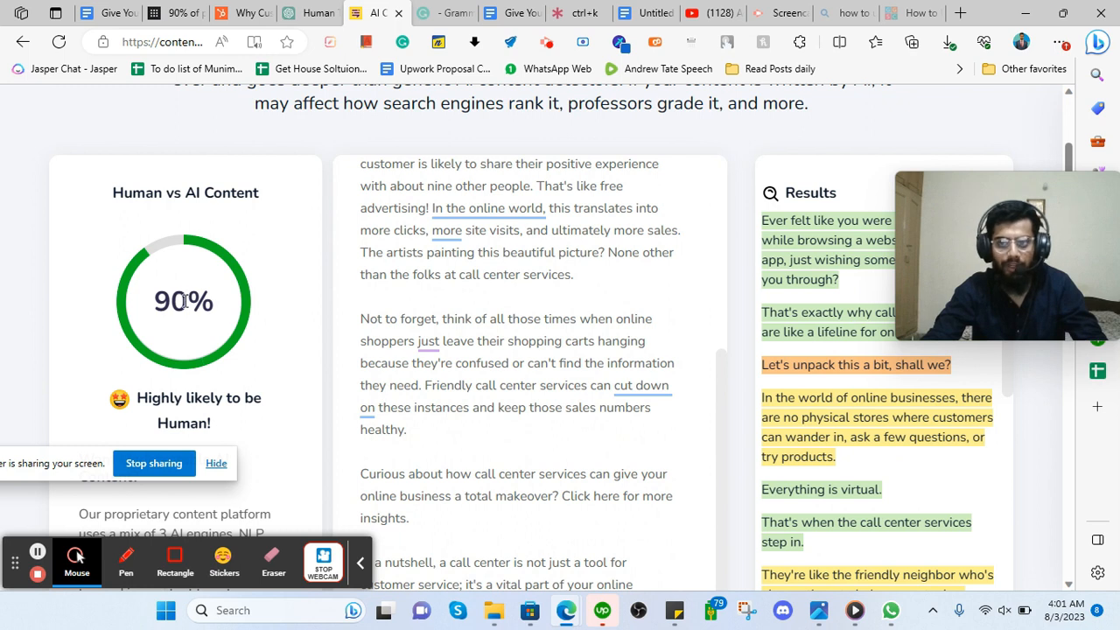
Paste the rewrite into Grammarly (249 words, score 85) and select all its checked text.
click(441, 12)
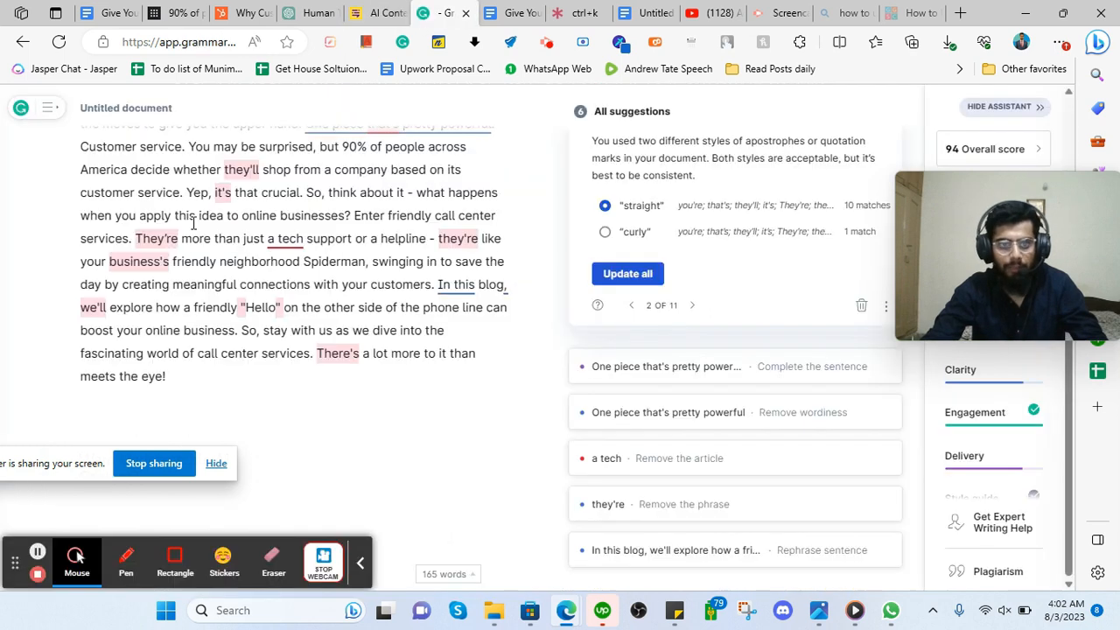
key(ctrl+a)
key(ctrl+v)
scroll(189, 225, down, 2)
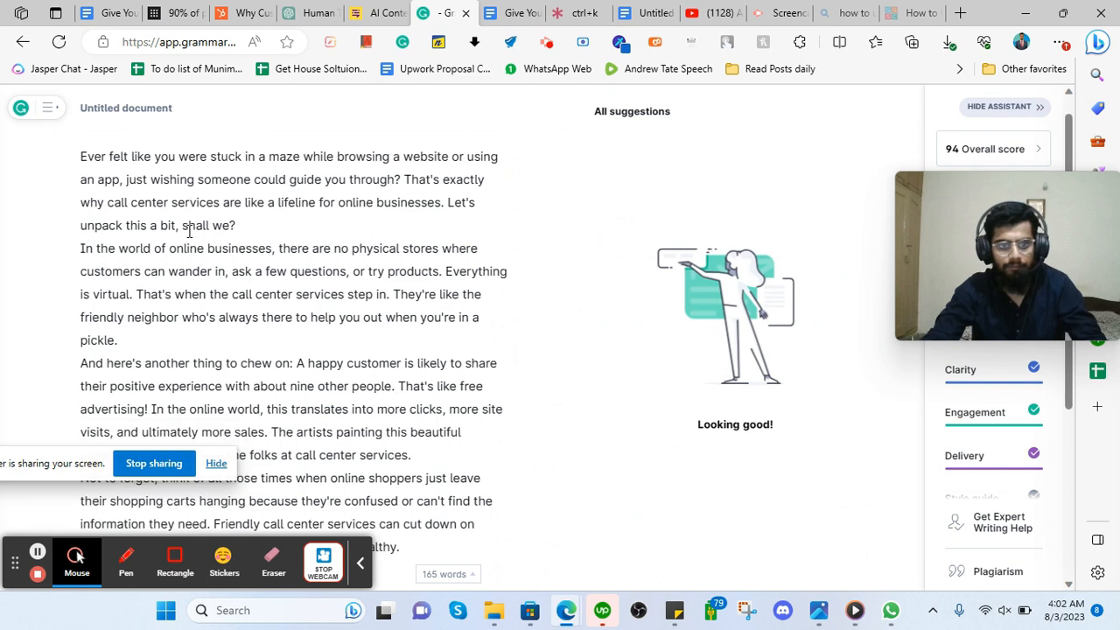
scroll(198, 242, up, 2)
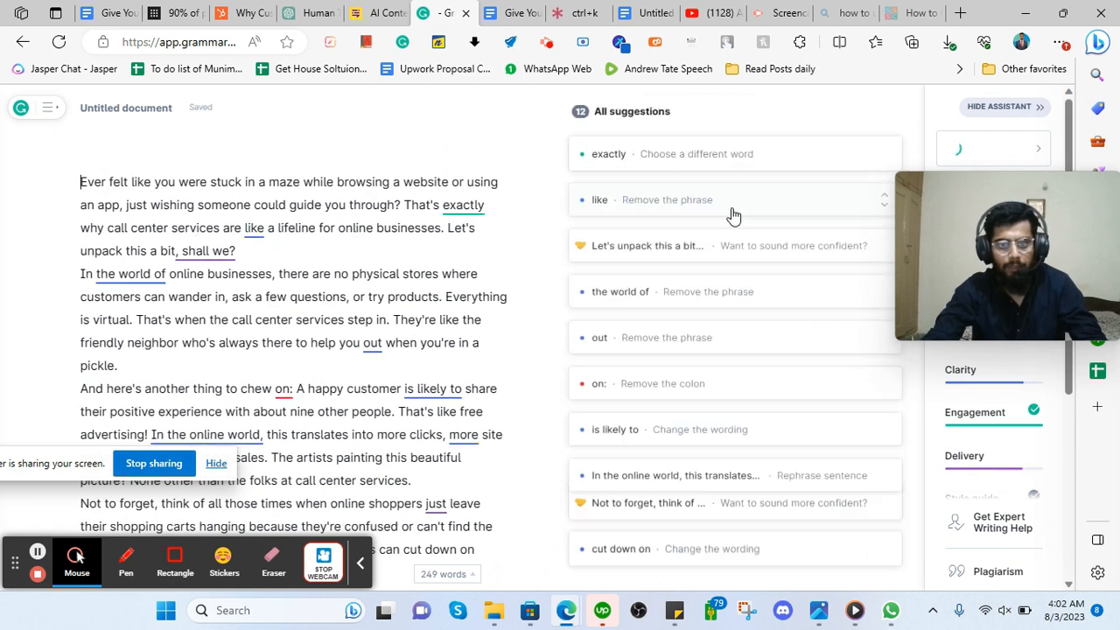
scroll(670, 353, down, 4)
scroll(644, 398, down, 1)
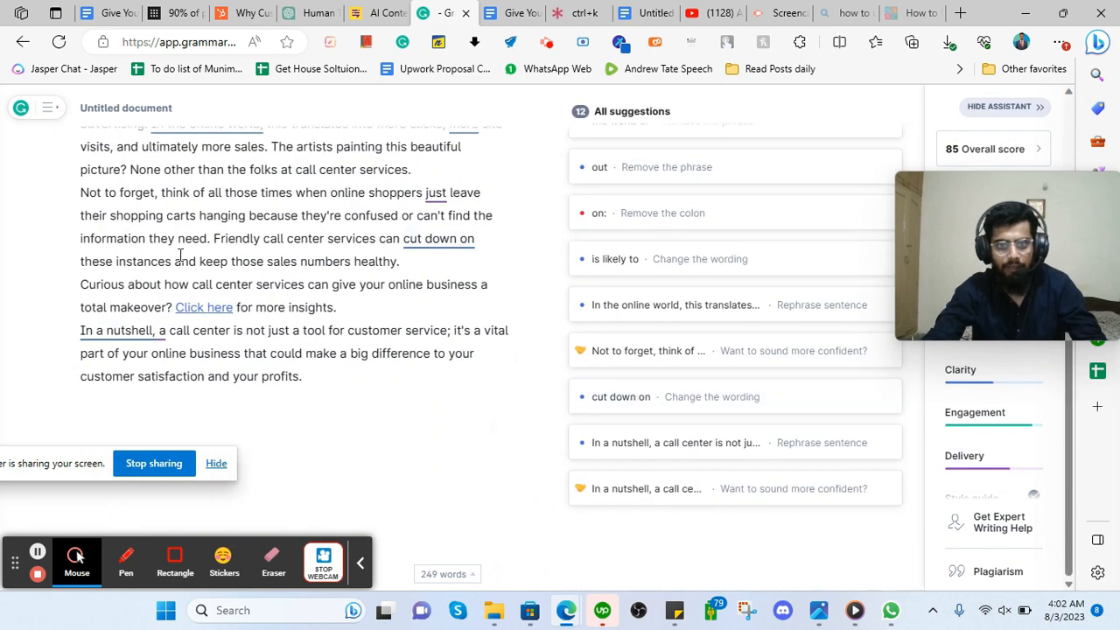
key(ctrl+a)
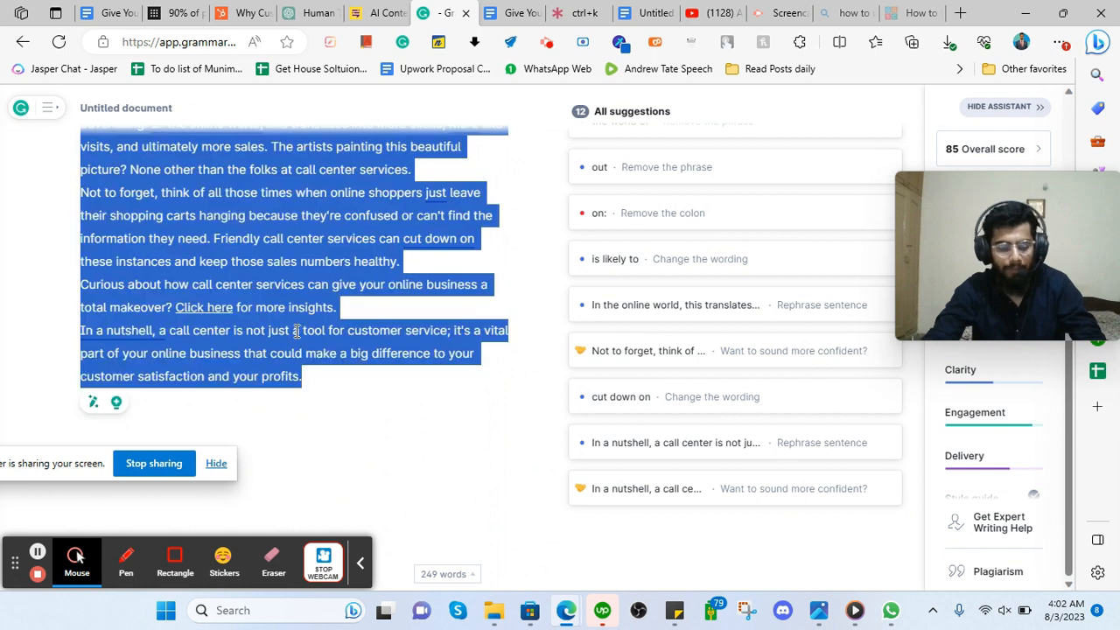
scroll(451, 326, up, 5)
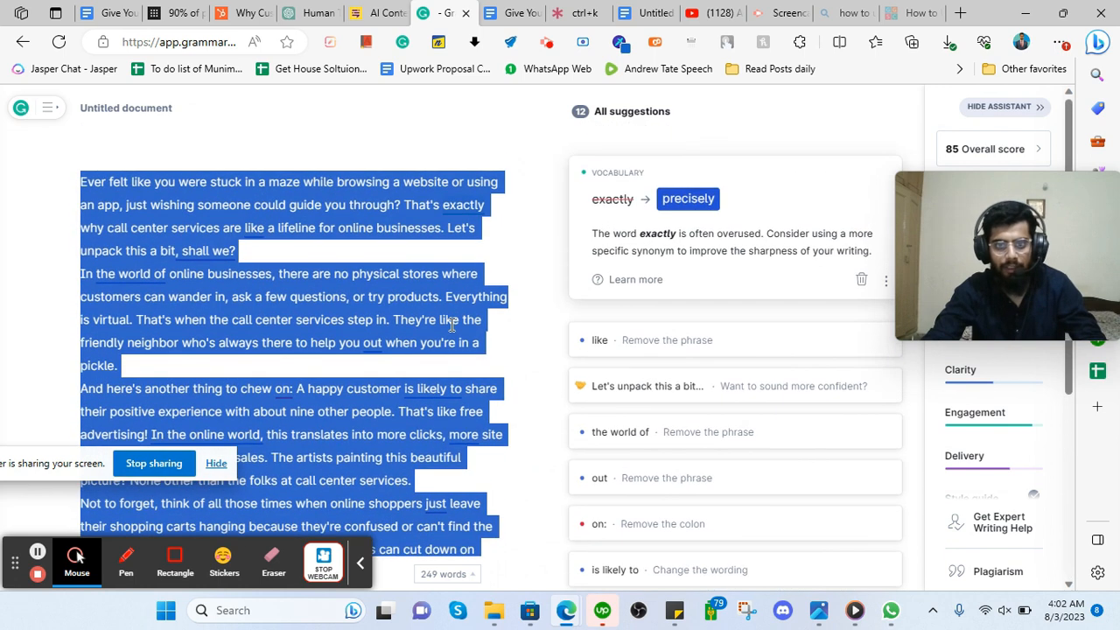
click(508, 9)
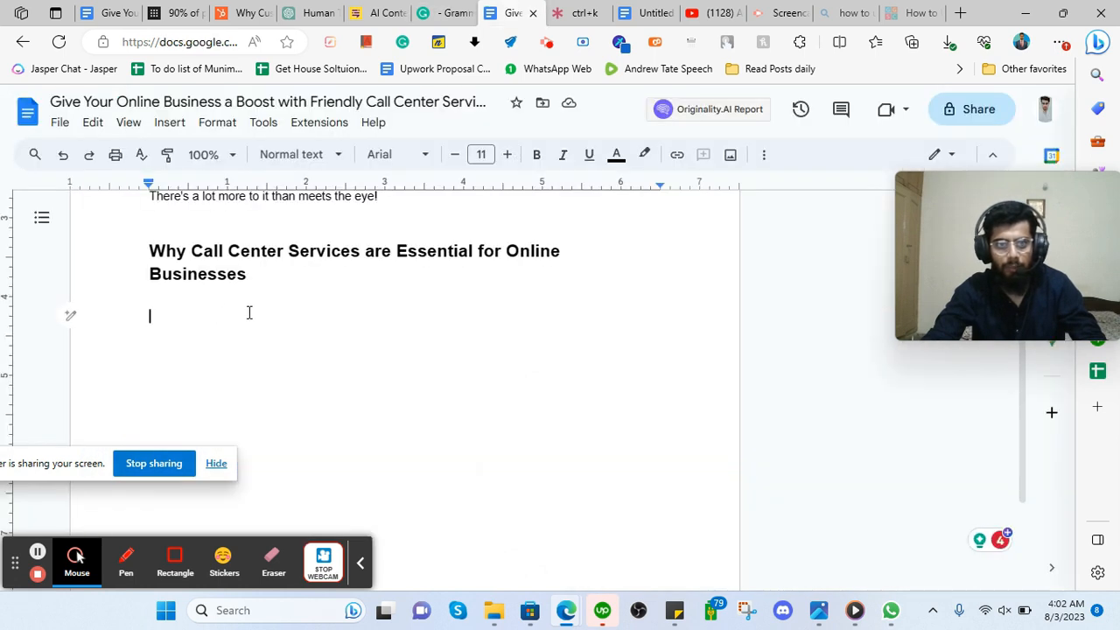
click(448, 13)
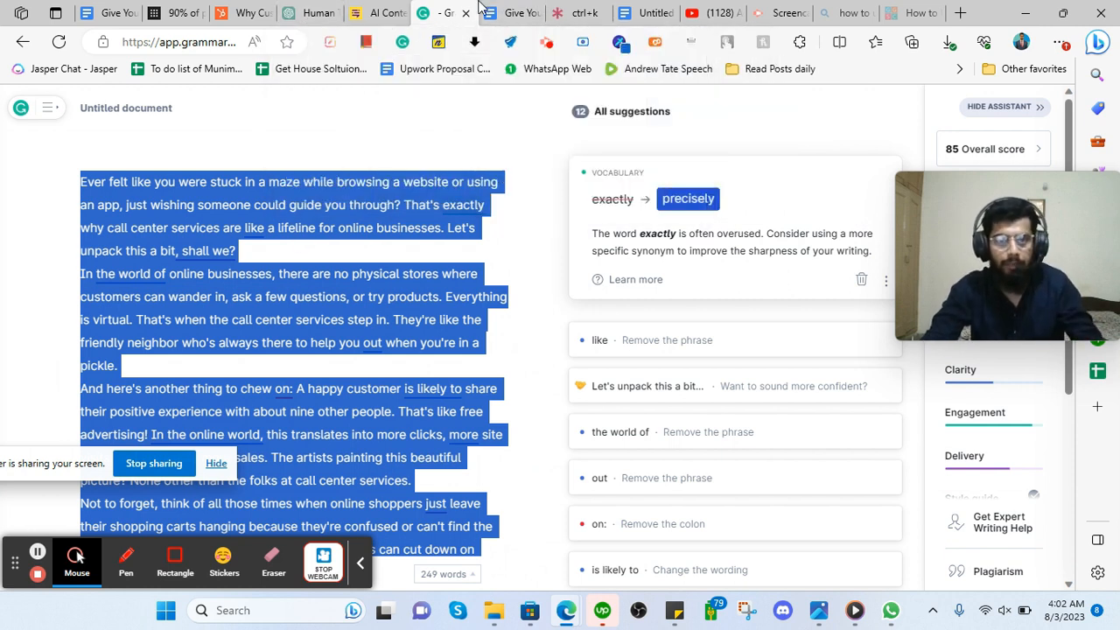
click(503, 13)
Paste the checked section under the heading and add blank lines after its first three paragraphs.
key(ctrl+v)
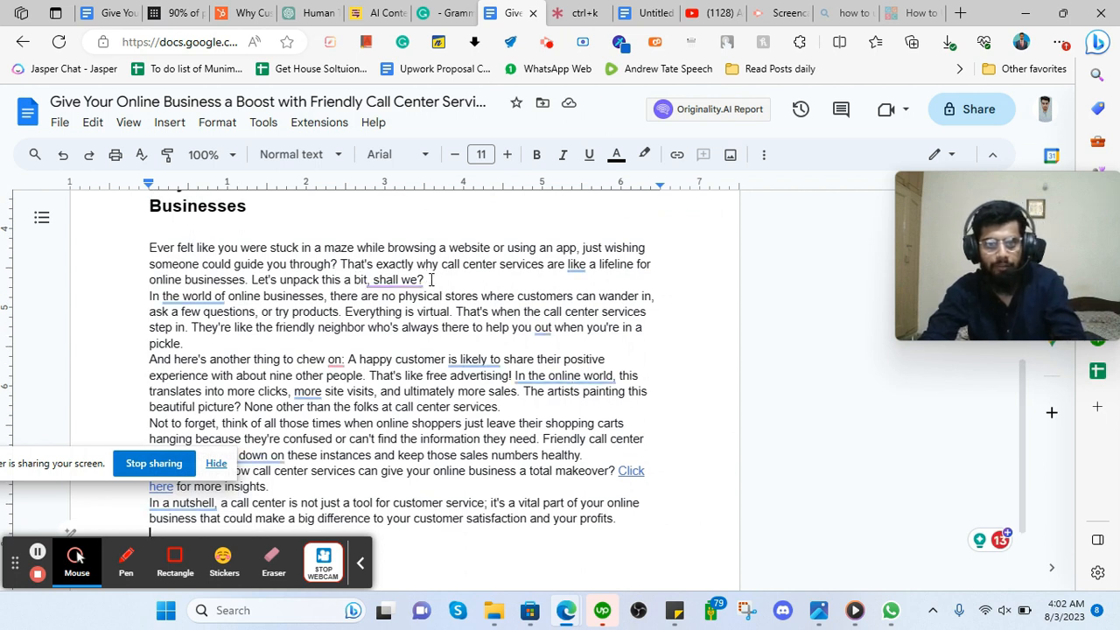
click(430, 280)
key(Return)
scroll(214, 304, down, 1)
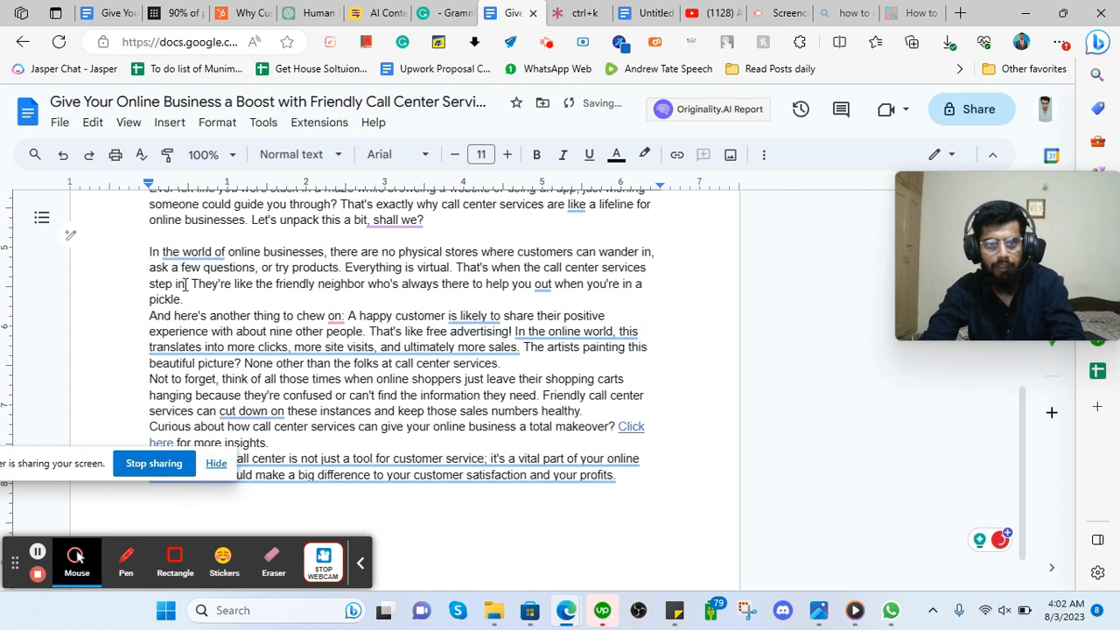
click(209, 300)
key(Return)
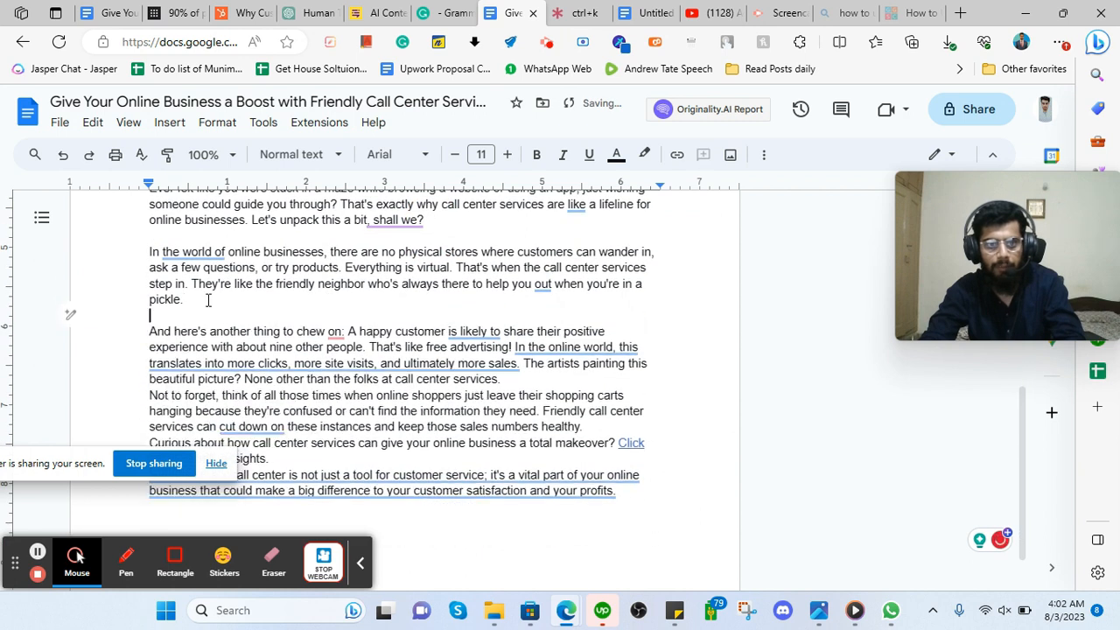
click(498, 380)
key(Return)
Add blank lines before the 'In a nutshell' paragraph and after the fourth paragraph.
scroll(411, 350, down, 1)
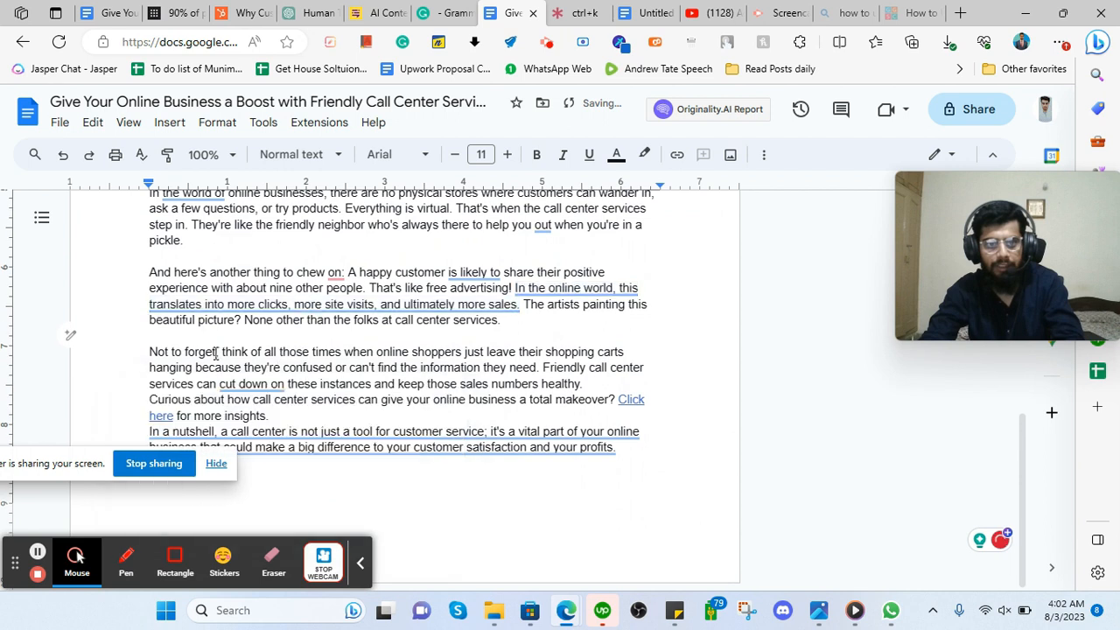
key(Return)
scroll(318, 353, up, 2)
scroll(386, 344, down, 2)
click(602, 382)
key(Return)
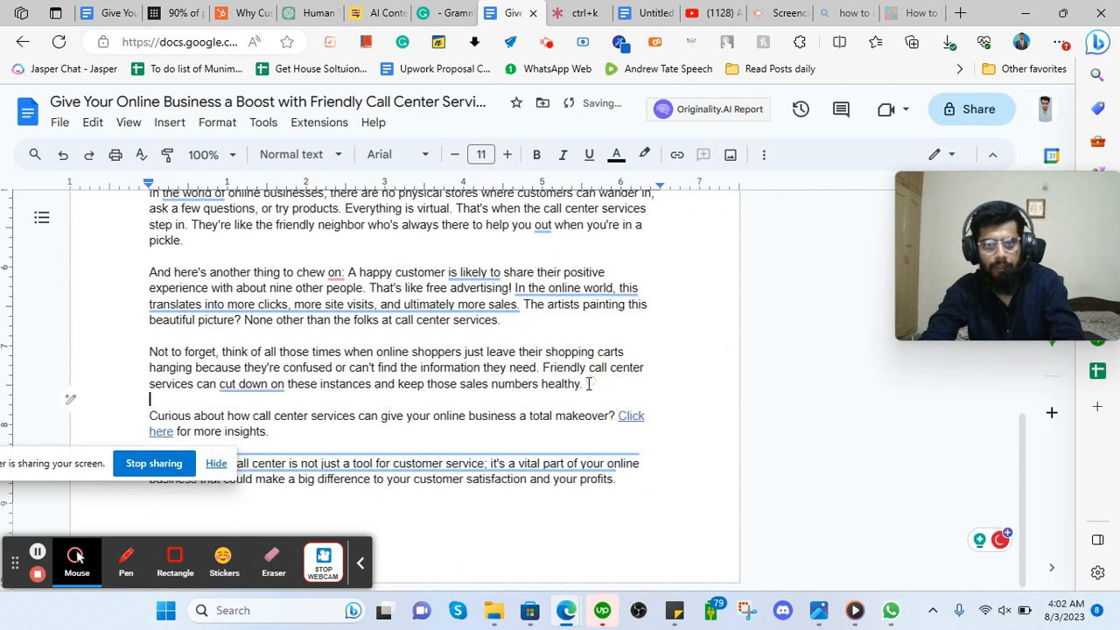
mouse_move(253, 383)
scroll(496, 305, up, 2)
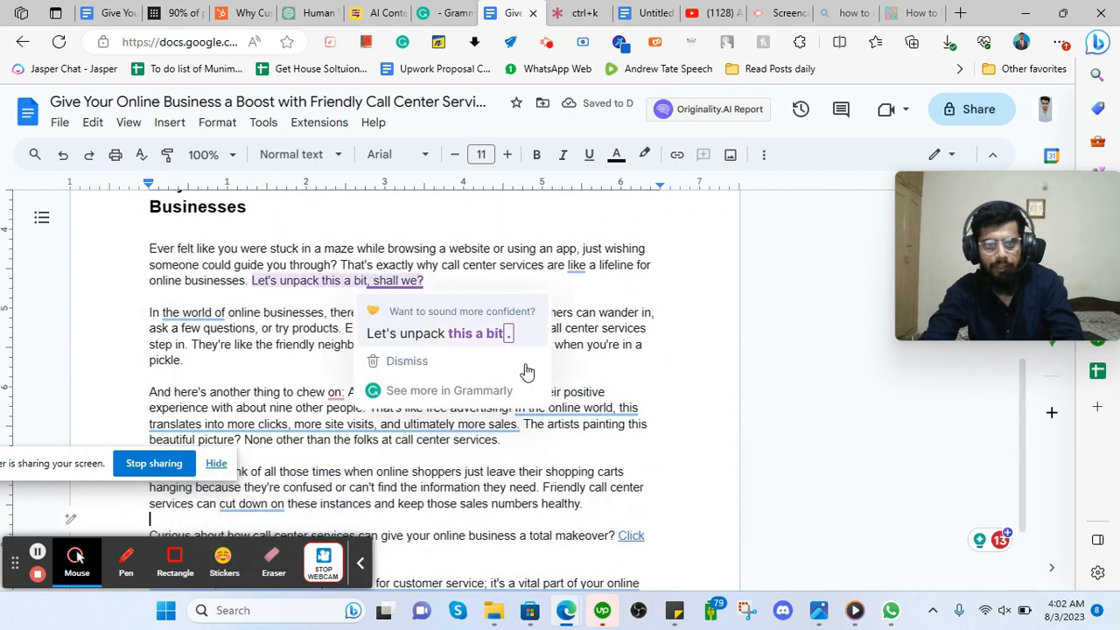
scroll(645, 413, down, 2)
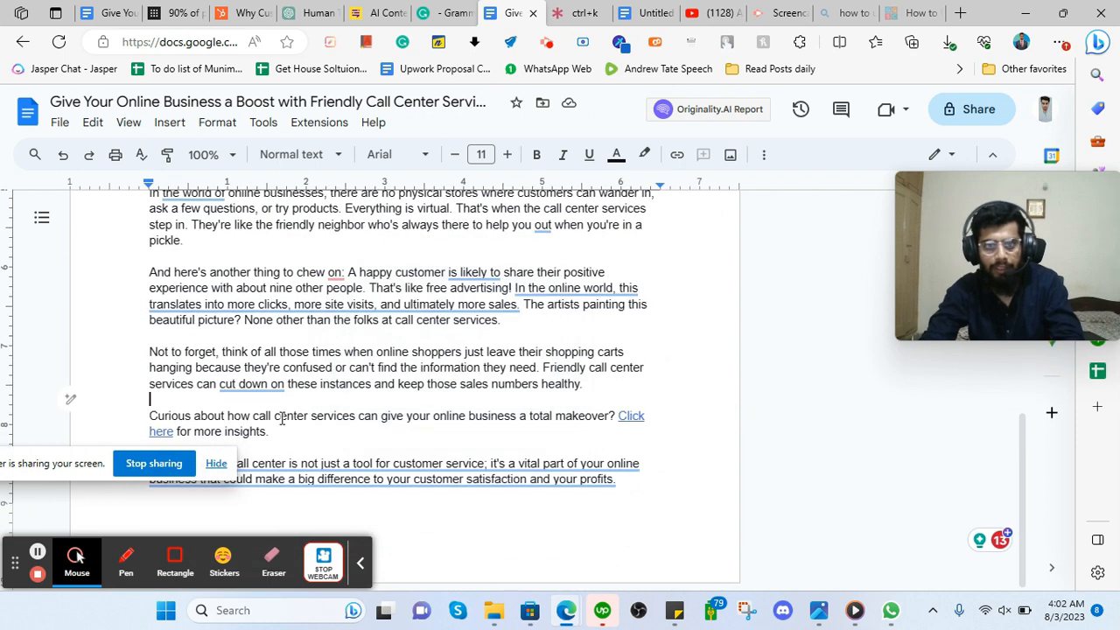
Replace the Click here link's chat.openai.com address with the client's link copied from the outline document.
click(630, 418)
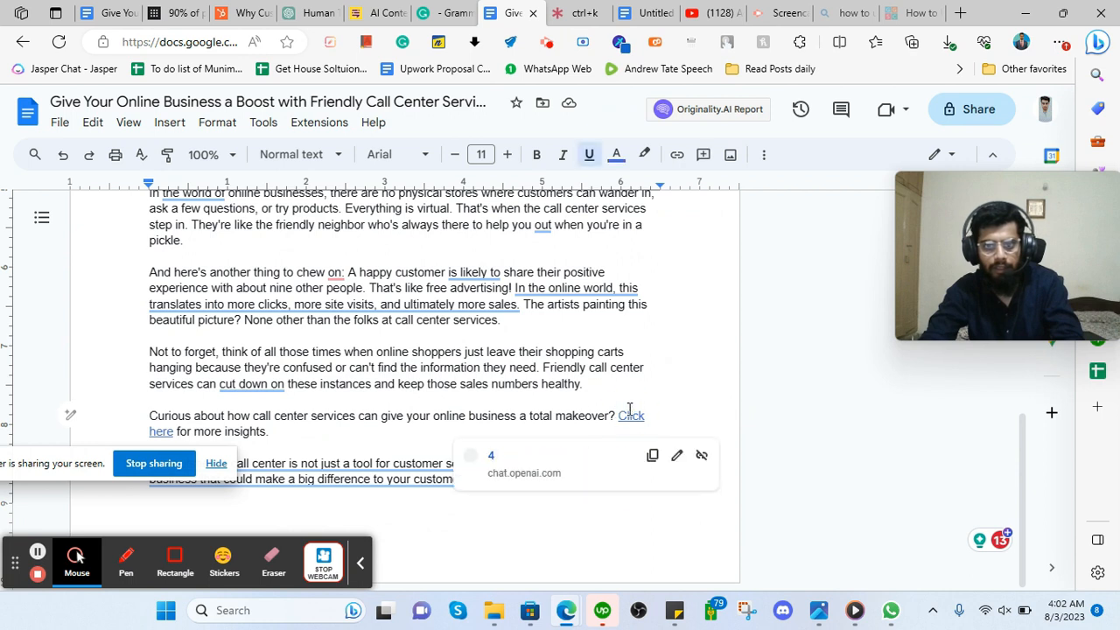
drag(617, 418, 175, 431)
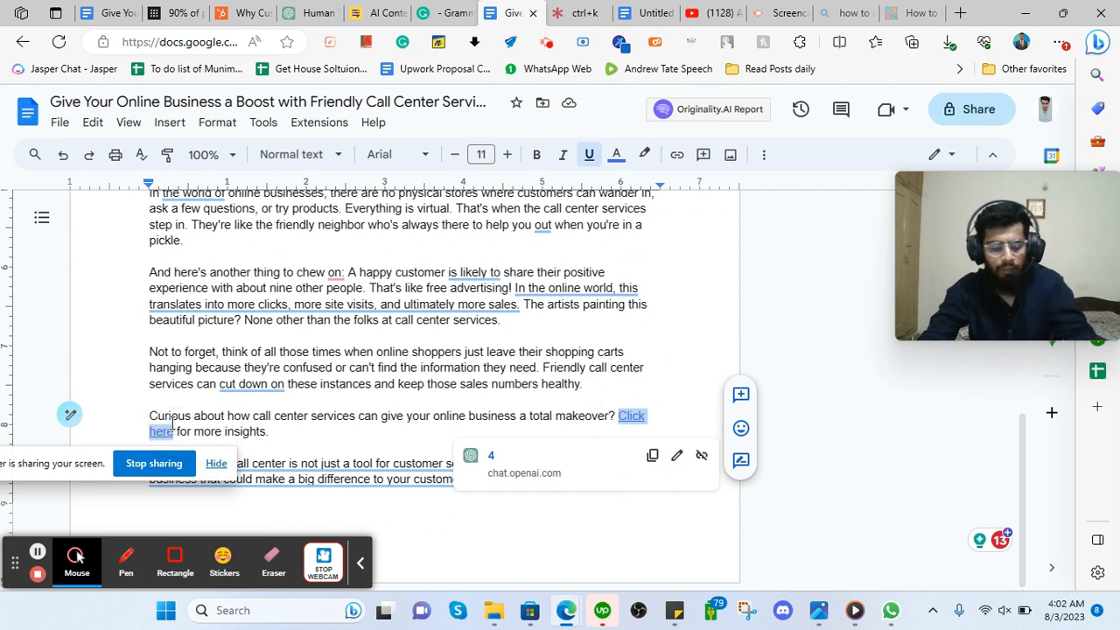
key(ctrl+k)
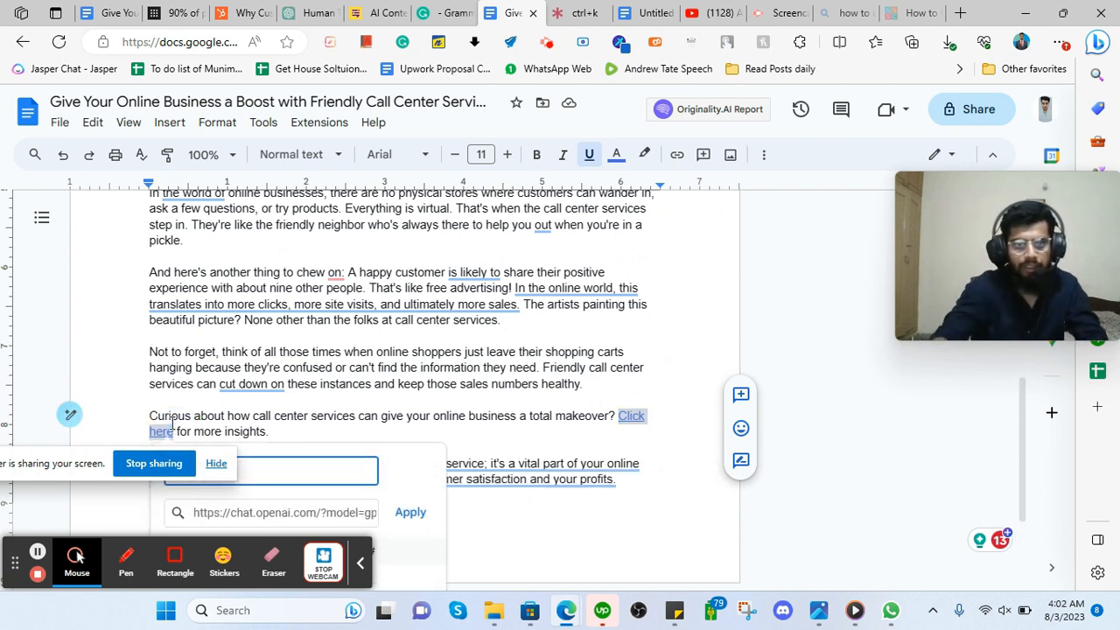
click(107, 9)
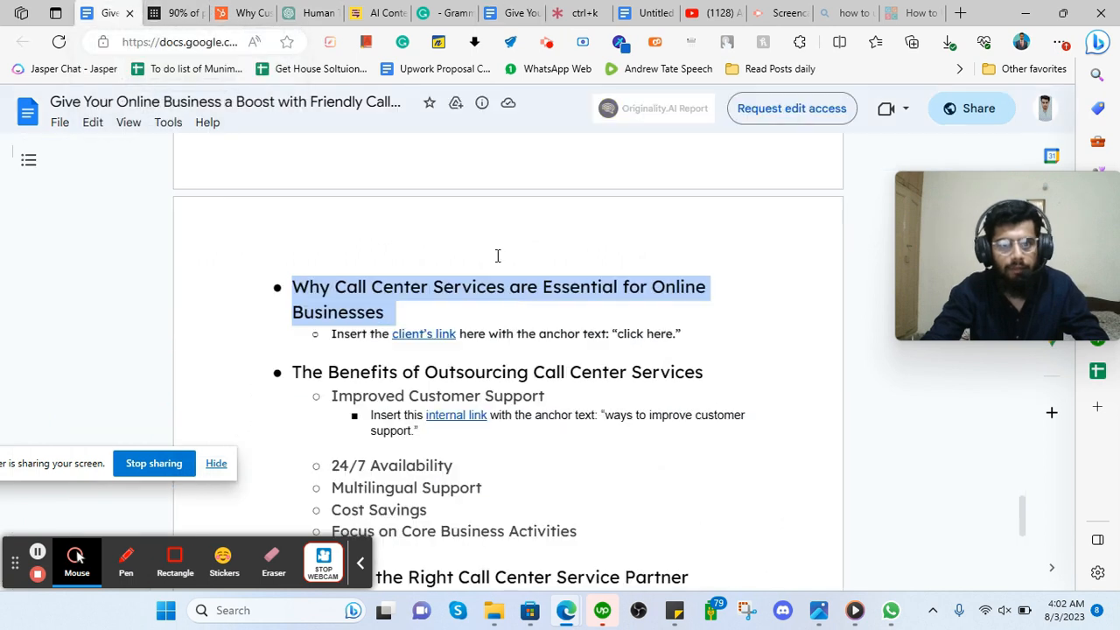
click(462, 415)
click(440, 334)
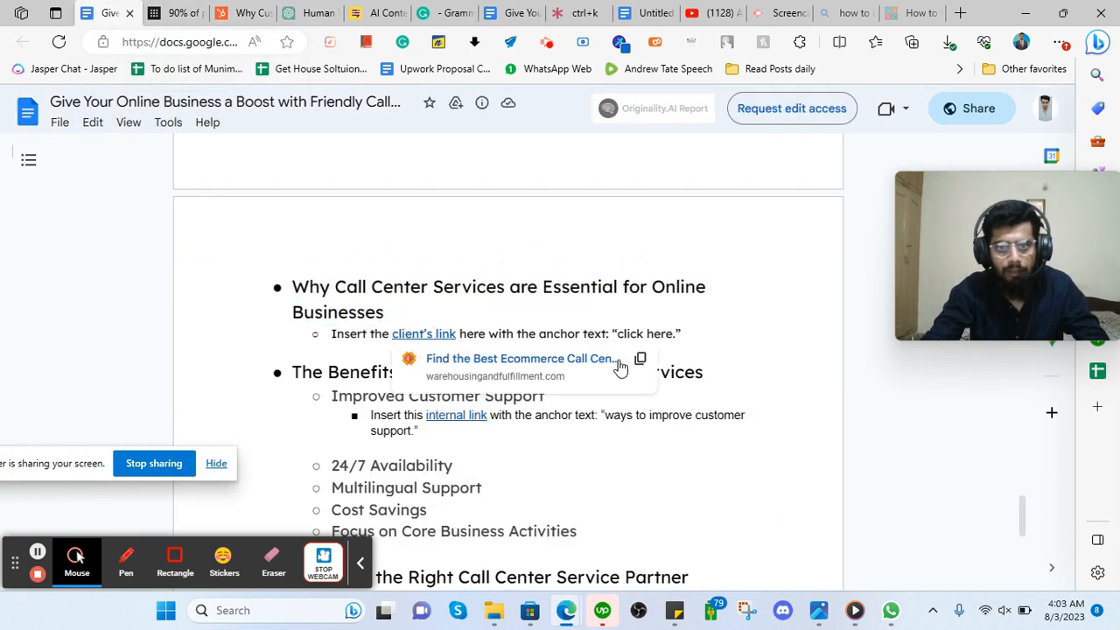
click(512, 10)
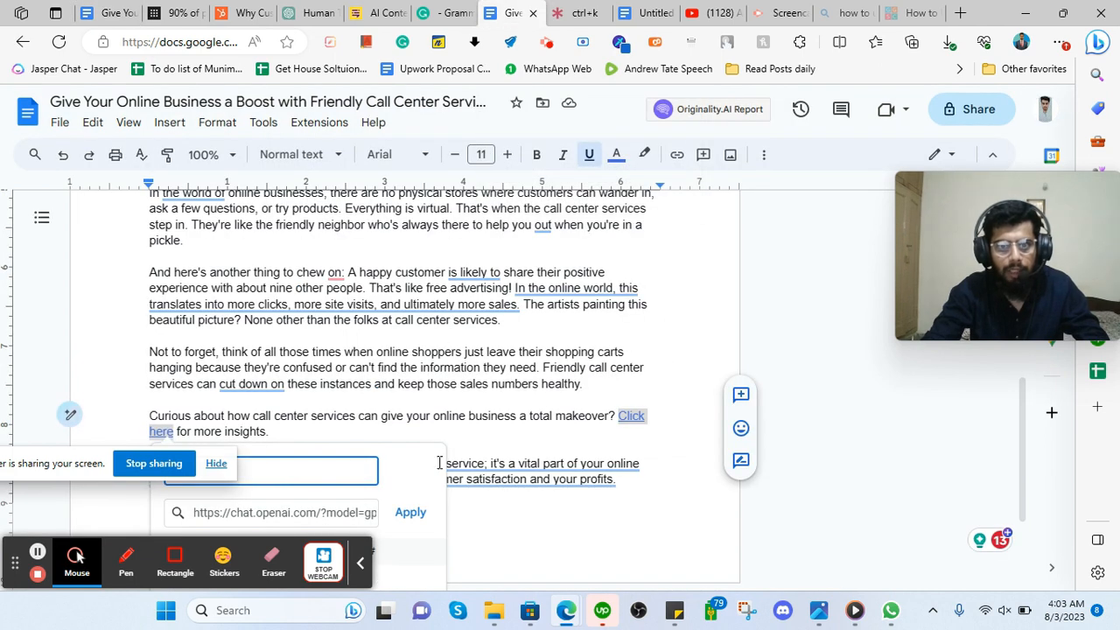
drag(62, 461, 927, 625)
click(238, 511)
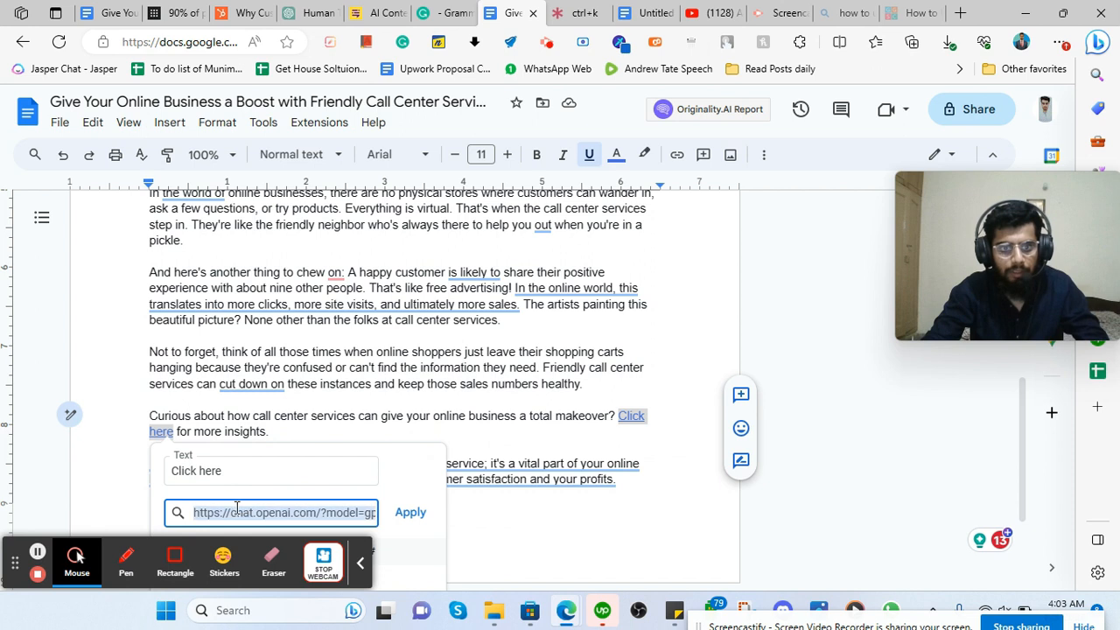
key(ctrl+v)
Apply the warehousingandfulfillment.com address to Click here and add the comment 'client's link' on it.
click(409, 513)
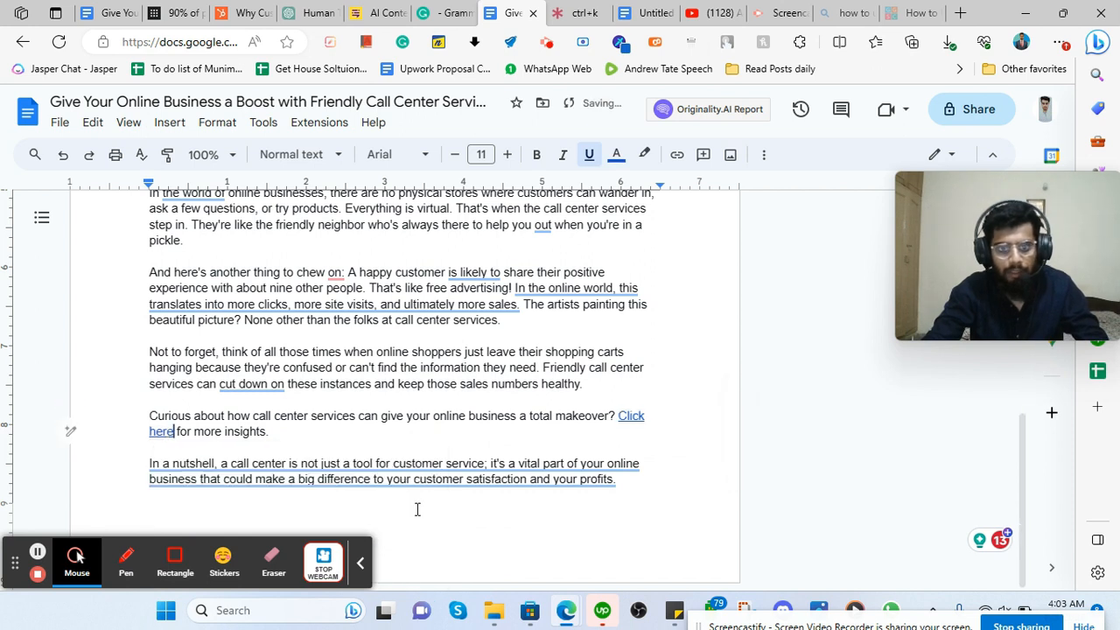
drag(637, 418, 196, 429)
click(161, 431)
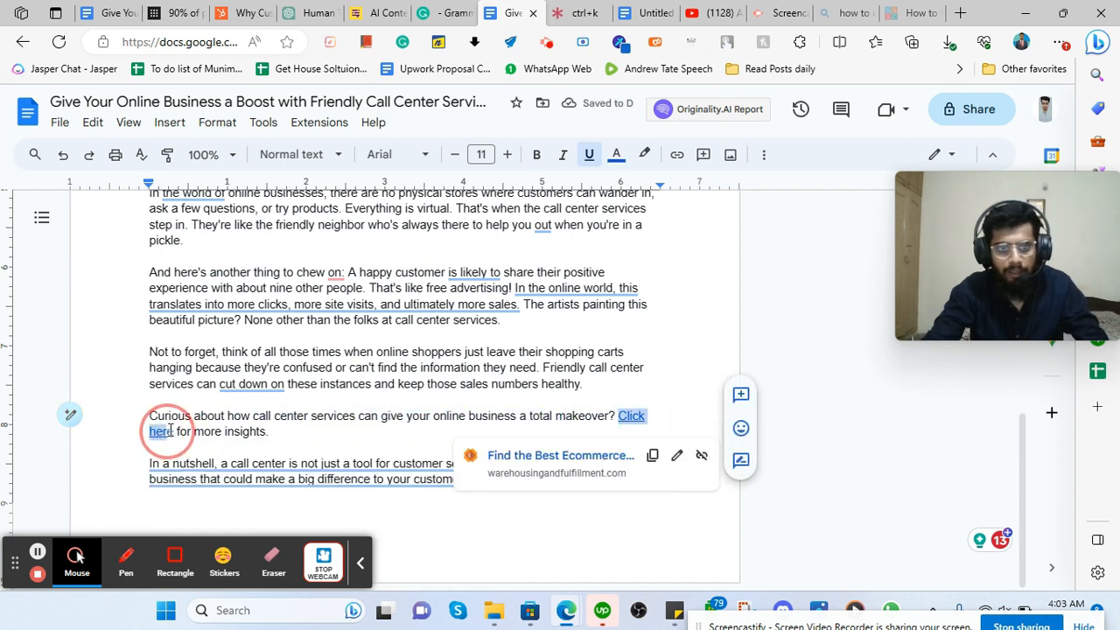
click(740, 396)
text(c)
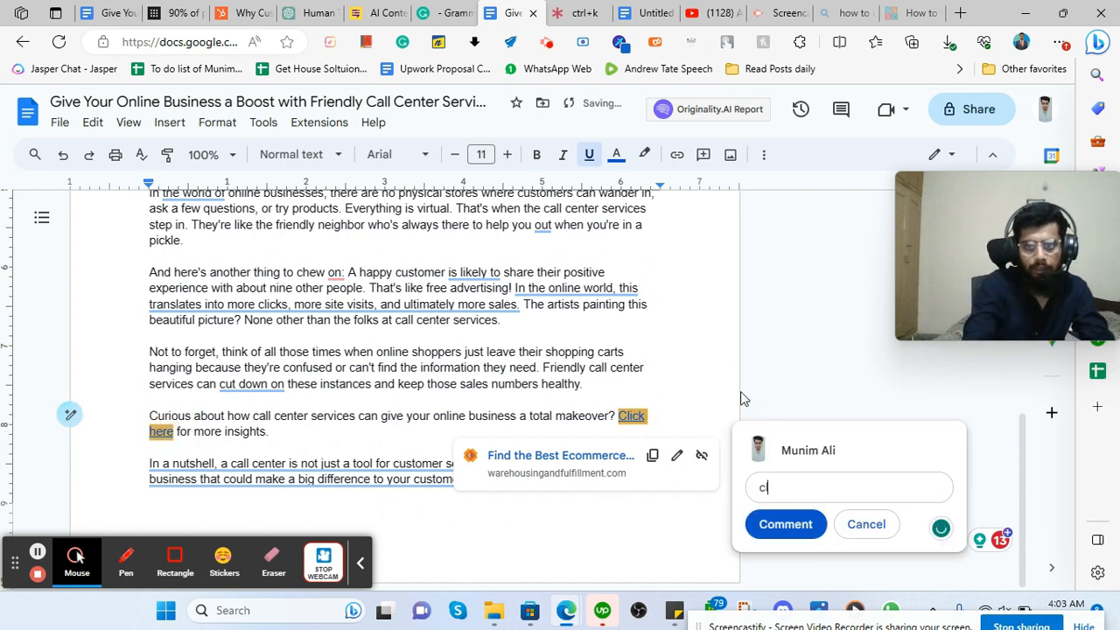
text(lient's link)
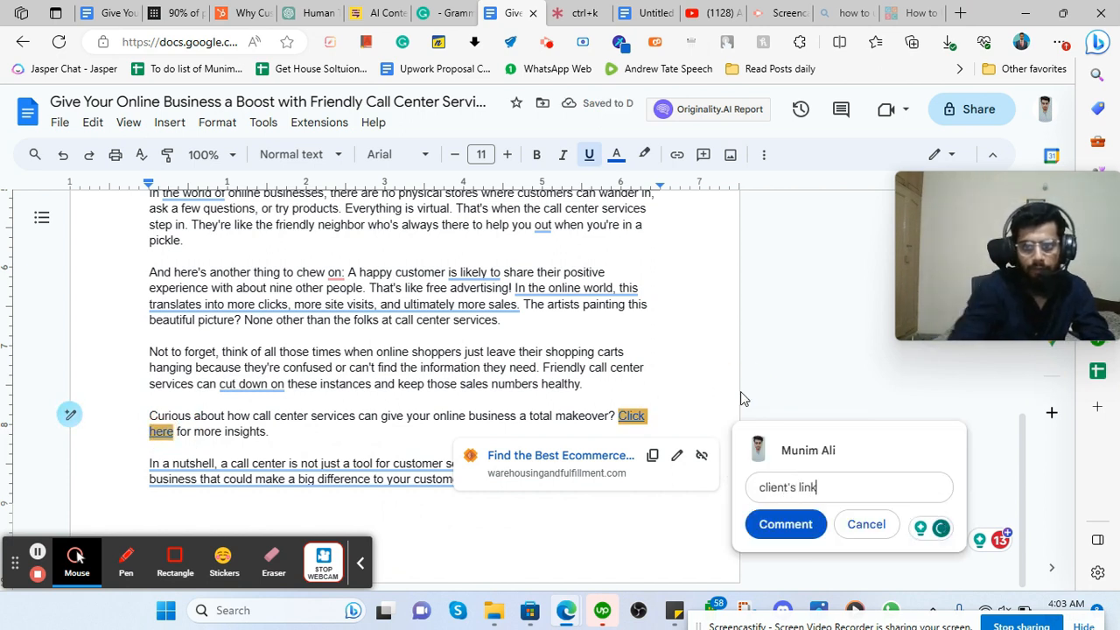
click(785, 524)
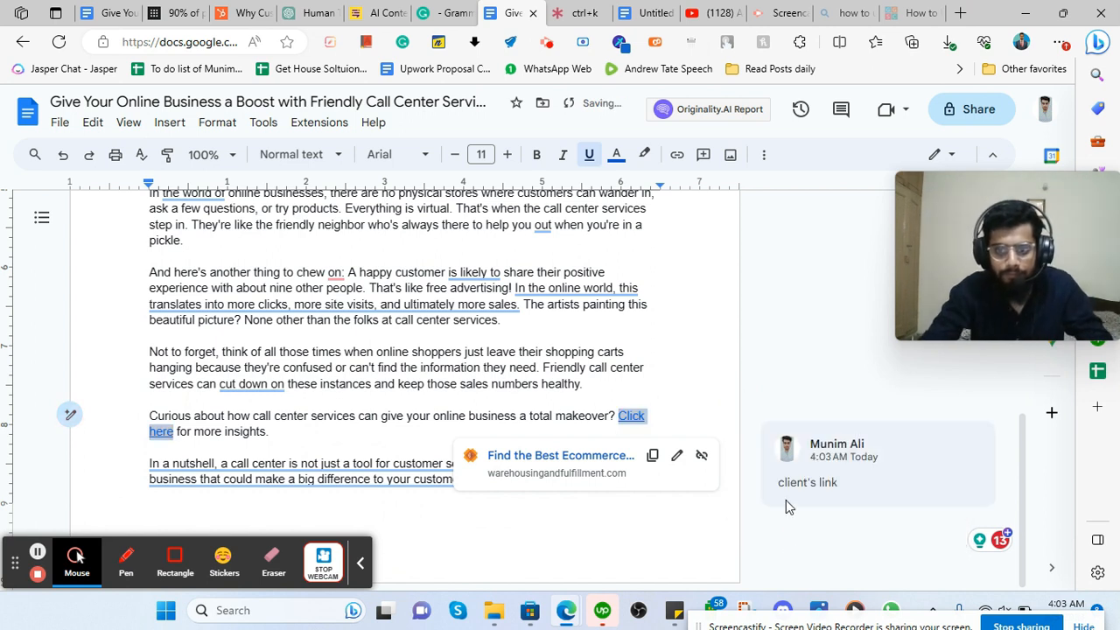
Check the suggestion on the closing paragraph and locate the 'In a nutshell' sentence.
click(326, 477)
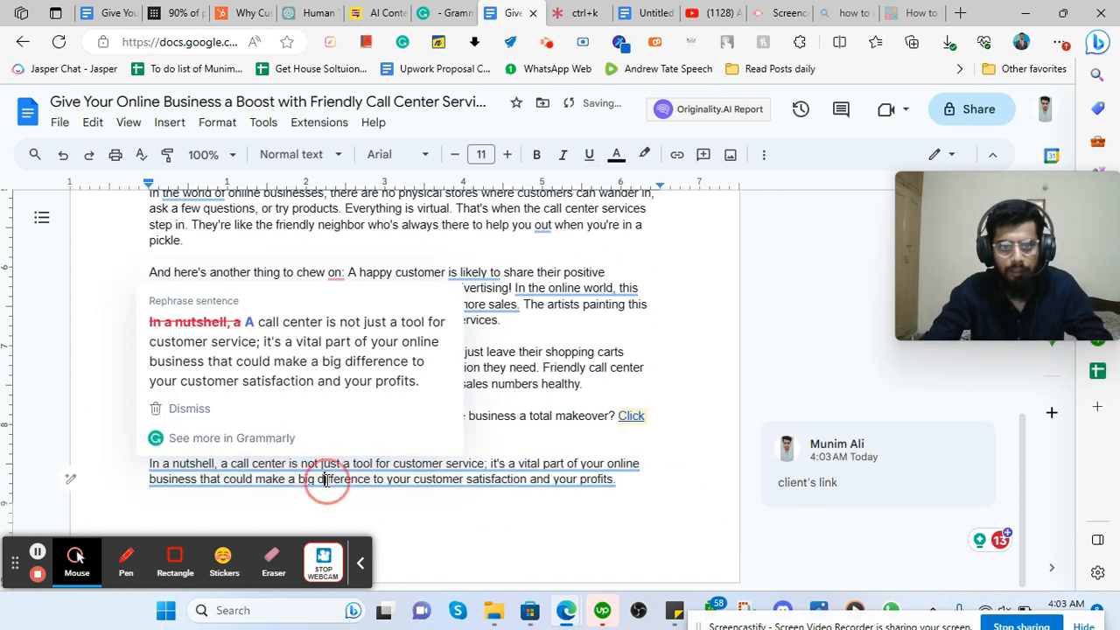
scroll(507, 416, up, 3)
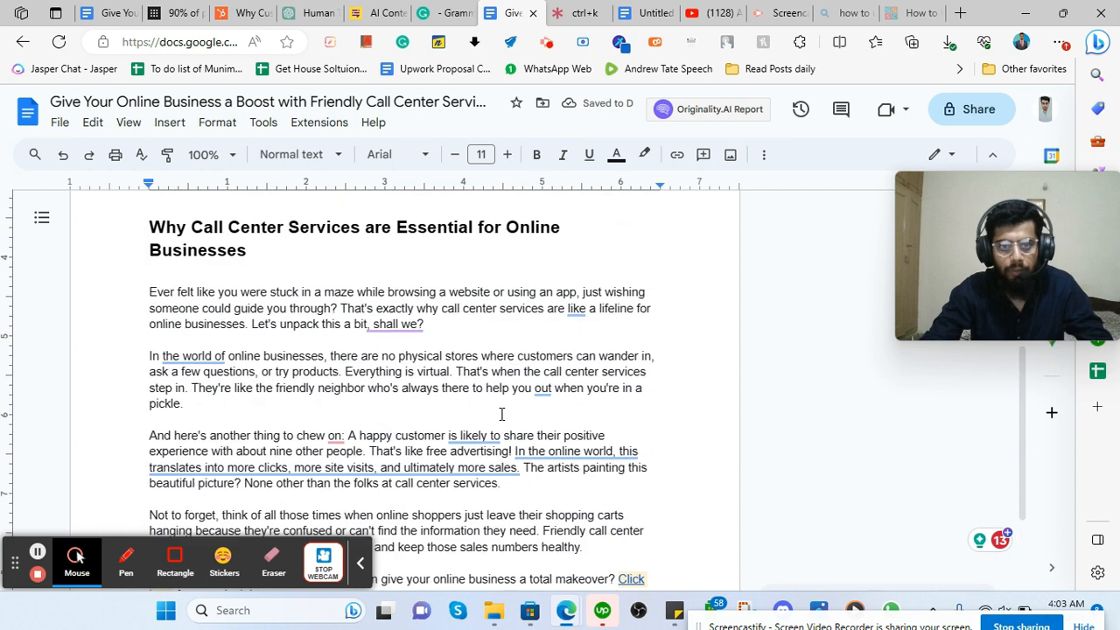
drag(149, 373, 259, 448)
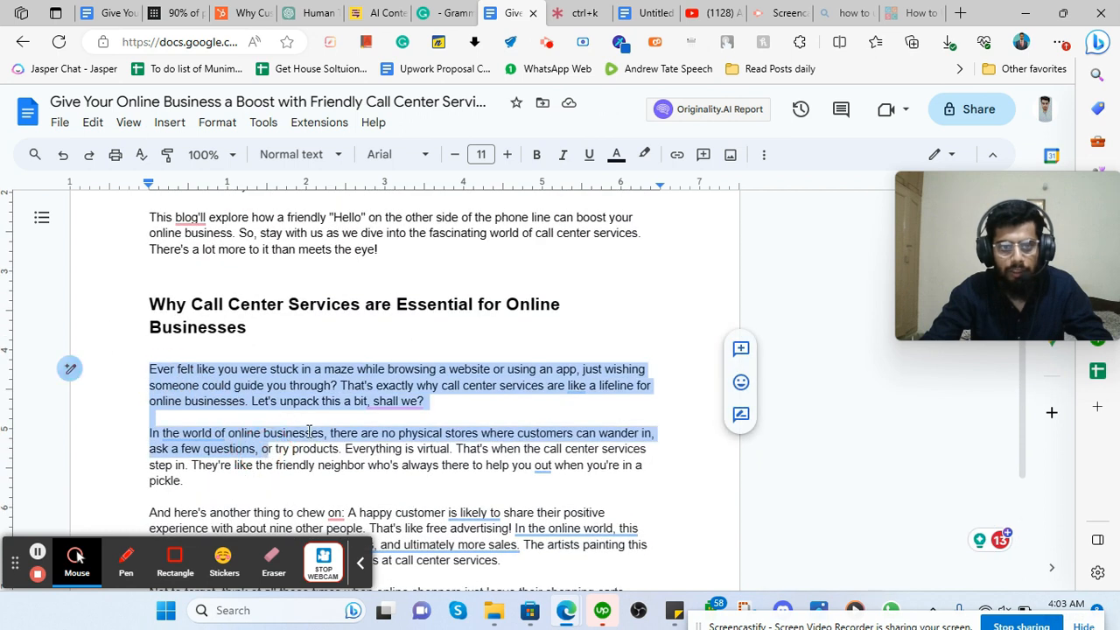
scroll(259, 449, down, 2)
click(352, 423)
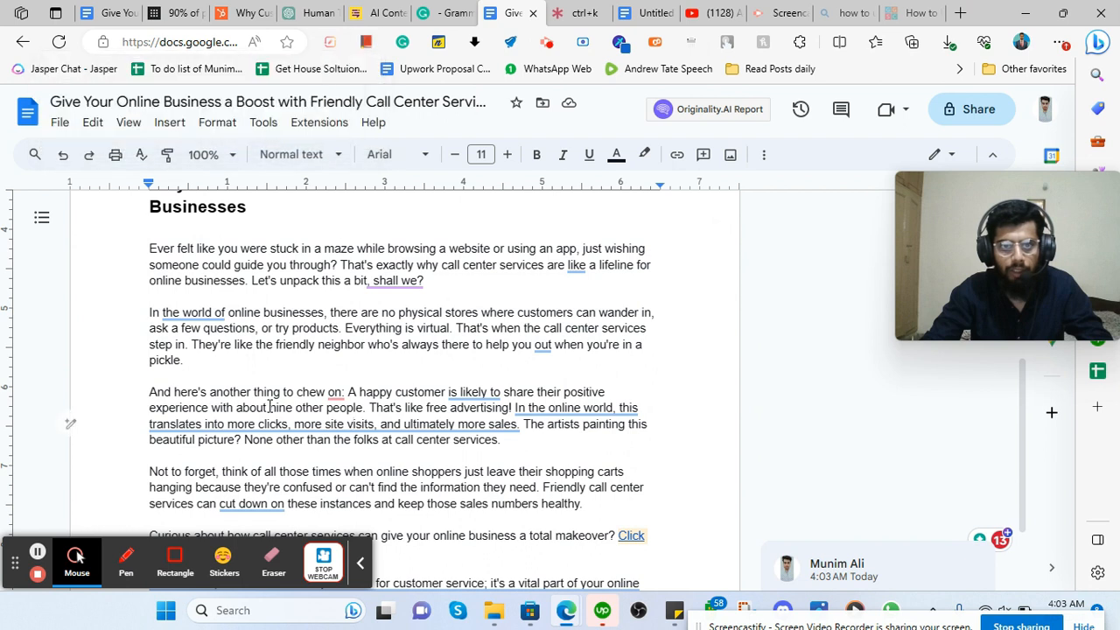
scroll(368, 477, down, 2)
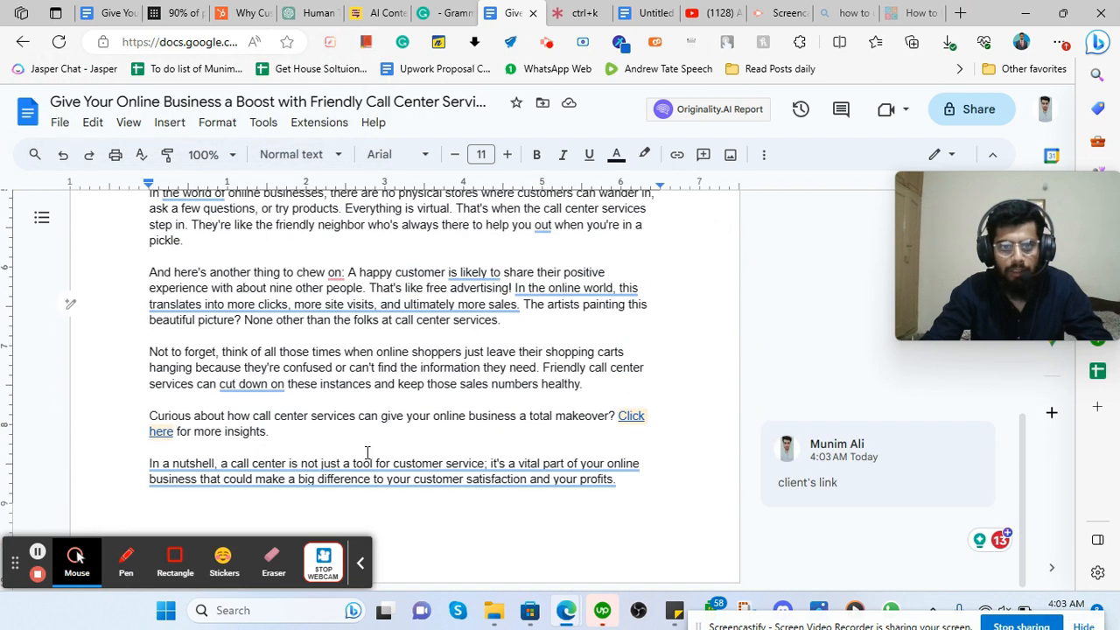
drag(367, 452, 617, 486)
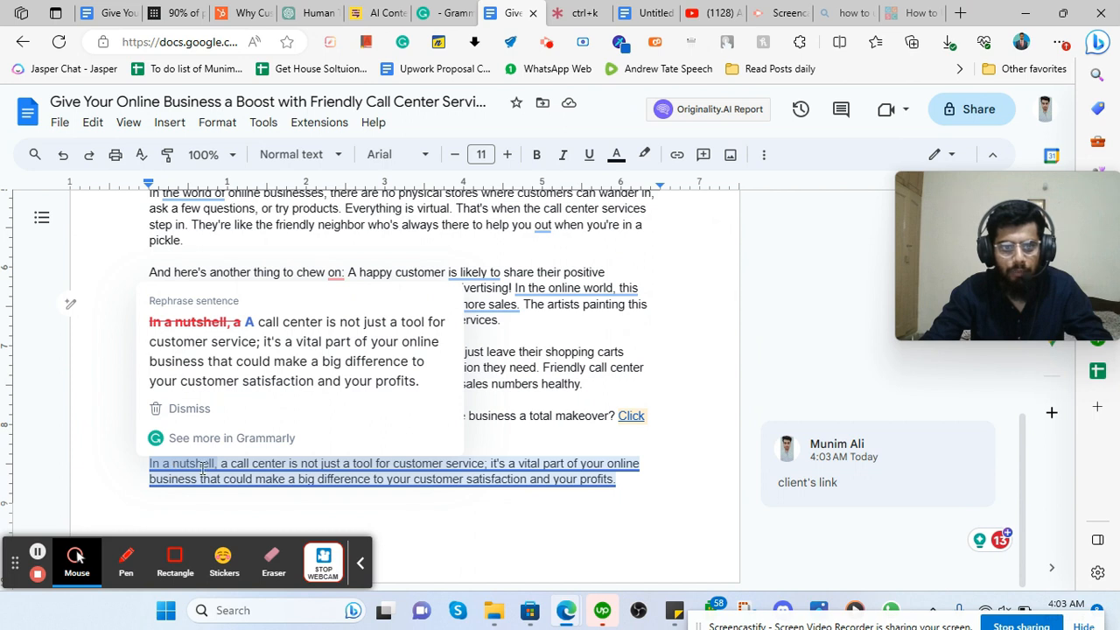
Delete 'In a nutshell,' so it opens 'A call center…', then insert a page break.
drag(224, 468, 143, 464)
key(BackSpace)
key(Delete)
text(A)
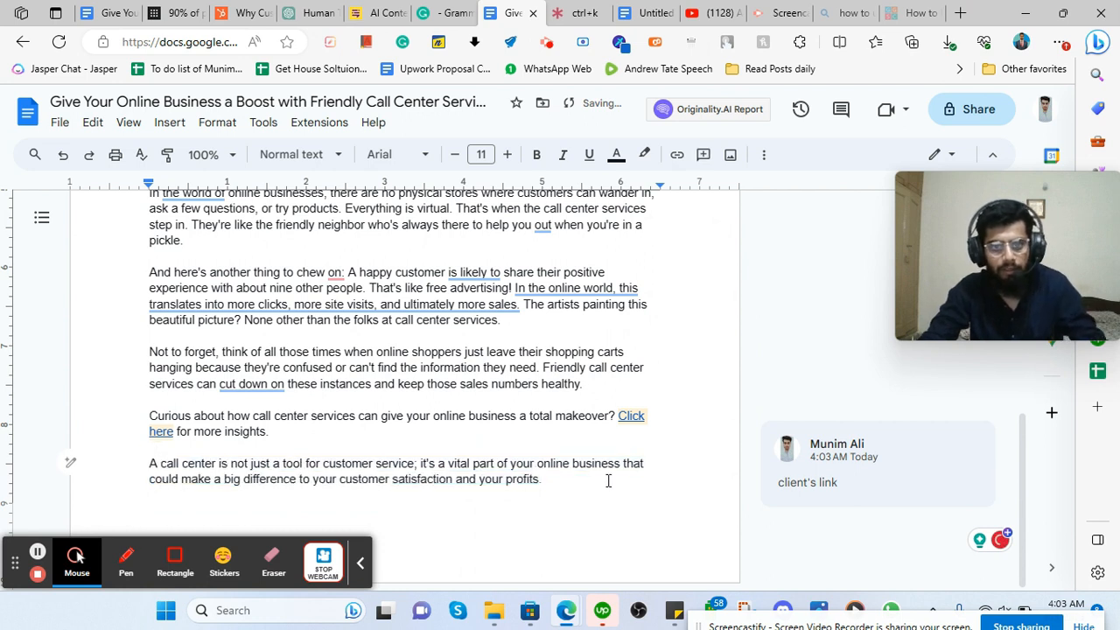
key(ctrl+Return)
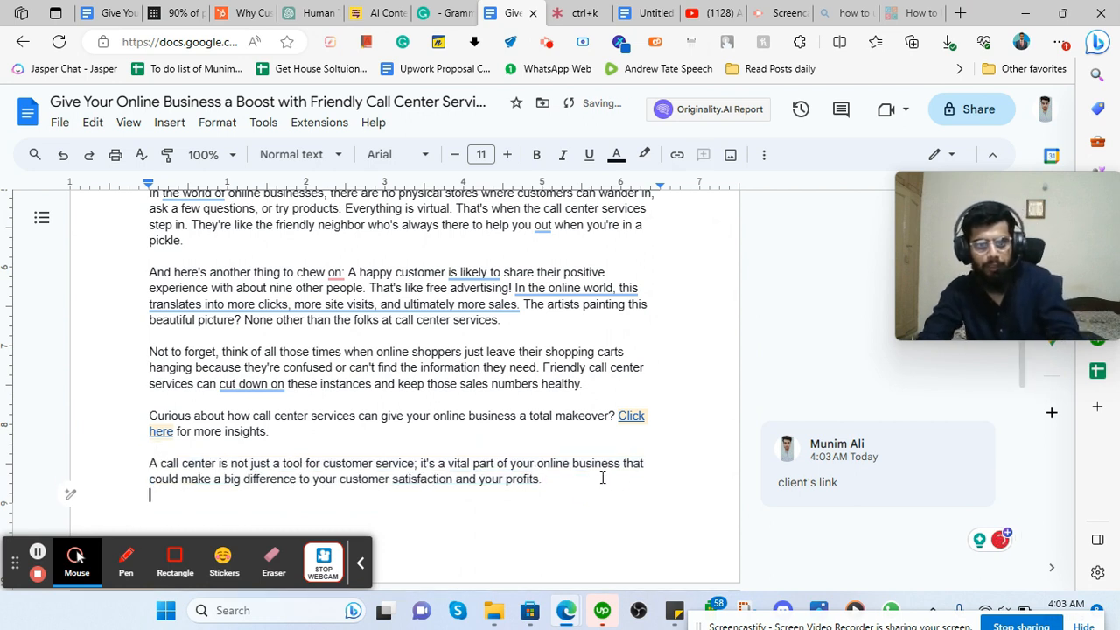
Copy the heading 'The Benefits of Outsourcing Call Center Services' from the outline document.
scroll(267, 359, down, 2)
scroll(342, 385, up, 8)
scroll(335, 357, down, 8)
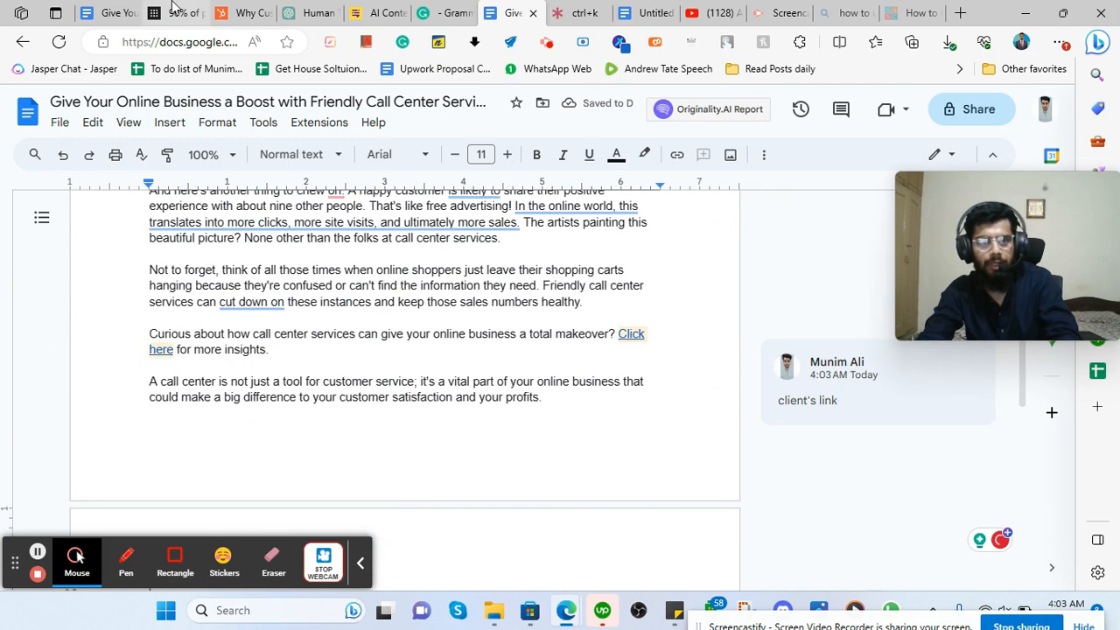
click(111, 13)
scroll(524, 382, down, 3)
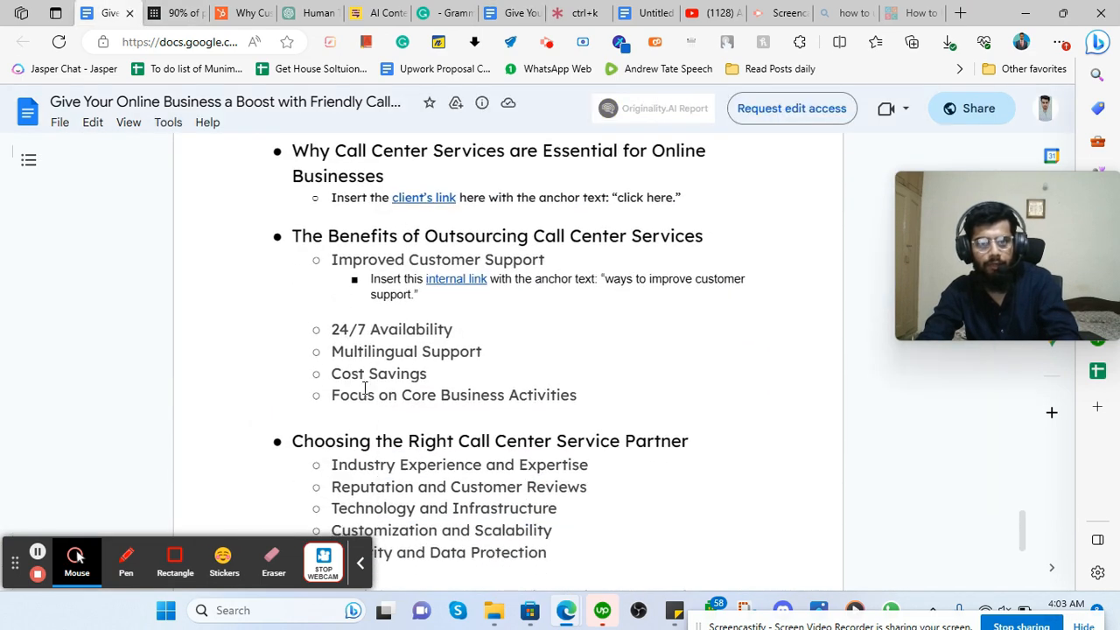
drag(294, 235, 705, 232)
right_click(585, 246)
click(607, 256)
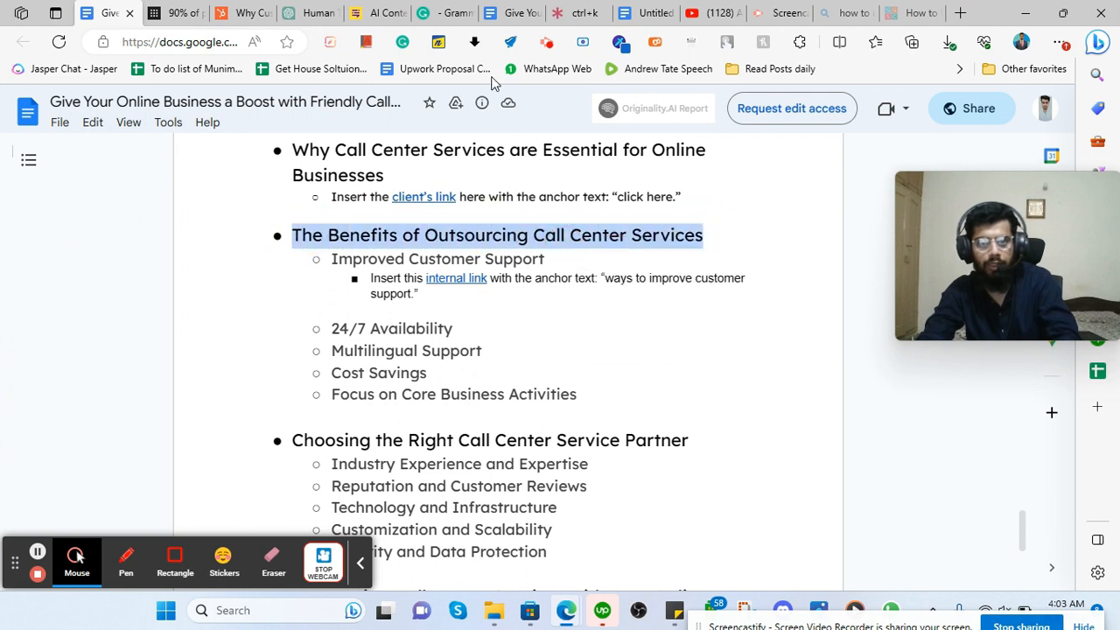
Paste the heading onto a new page of the blog draft and remove its bullet.
click(515, 12)
click(172, 498)
key(ctrl+Return)
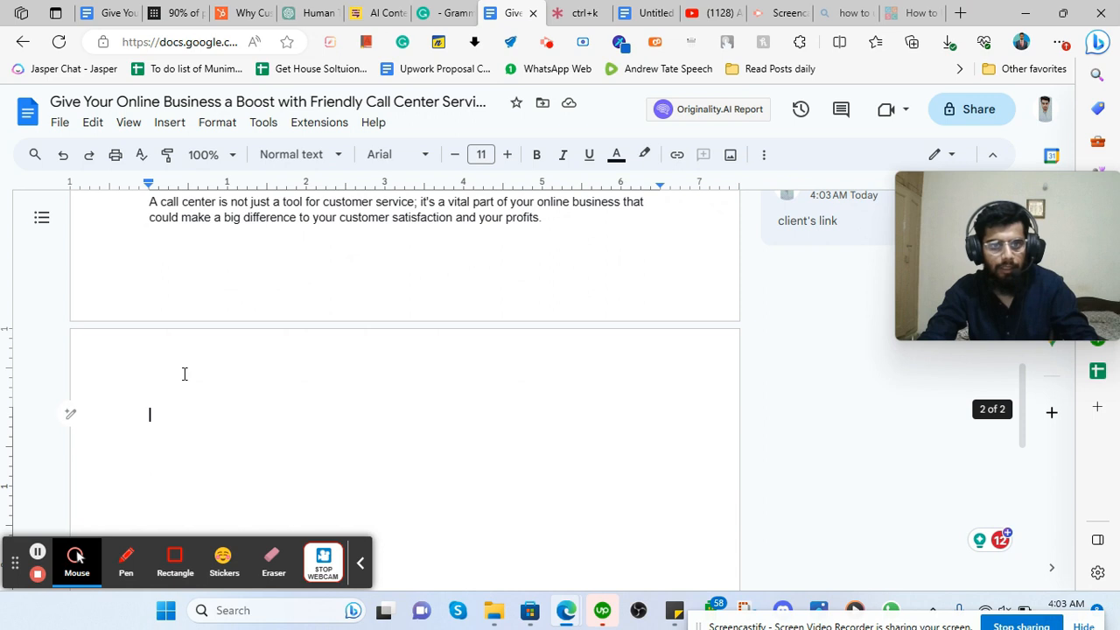
key(ctrl+v)
click(192, 418)
key(BackSpace)
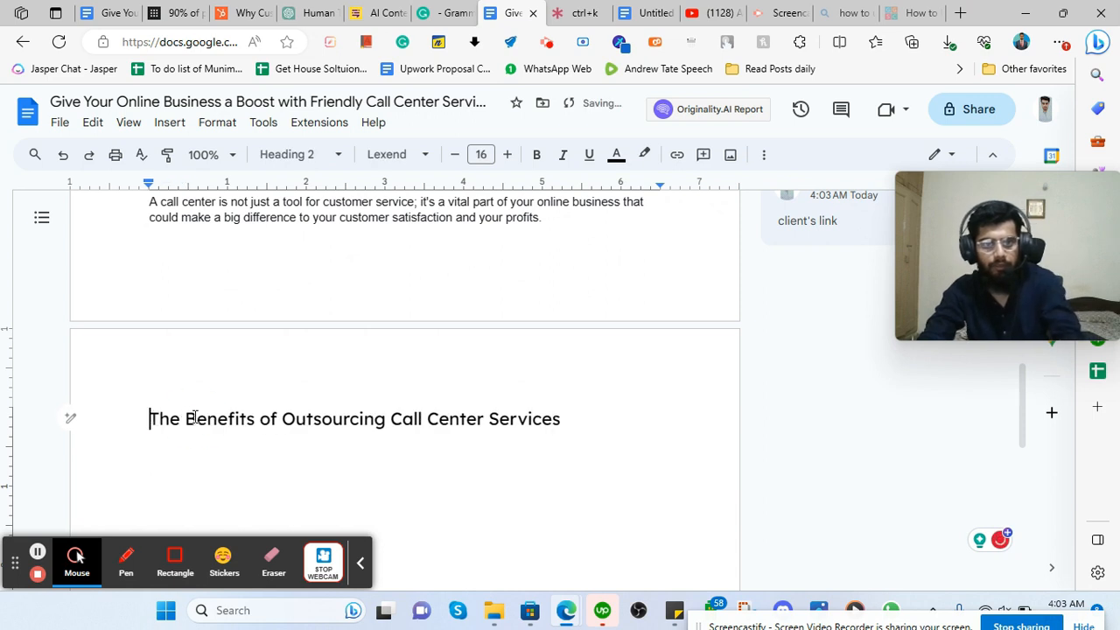
Format the heading as bold Heading 2 and add an empty line below it.
triple_click(205, 418)
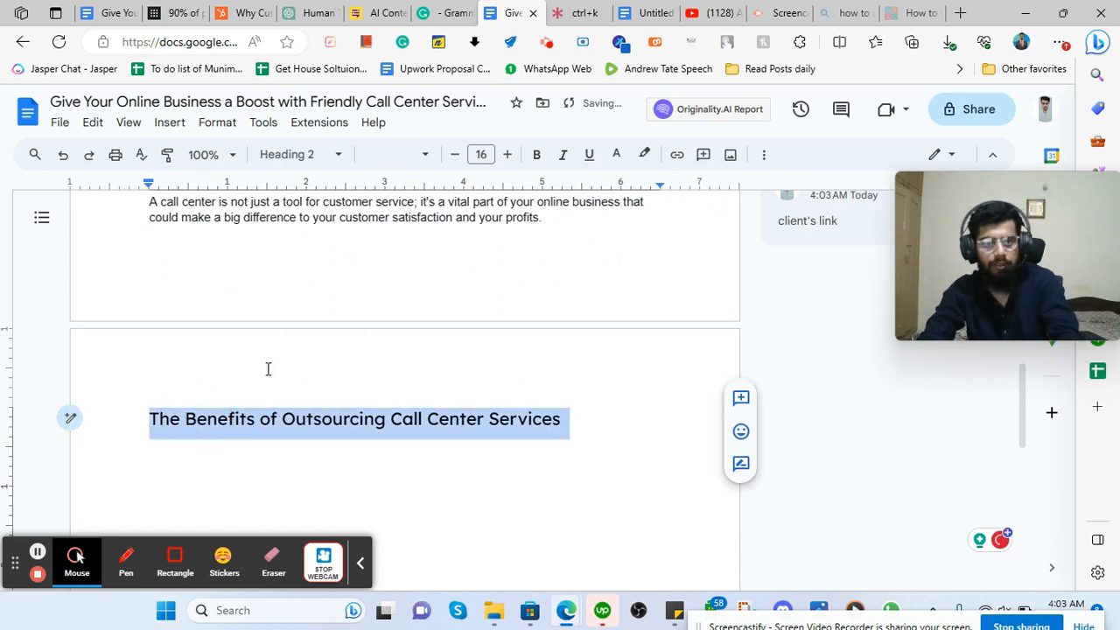
click(288, 155)
click(318, 422)
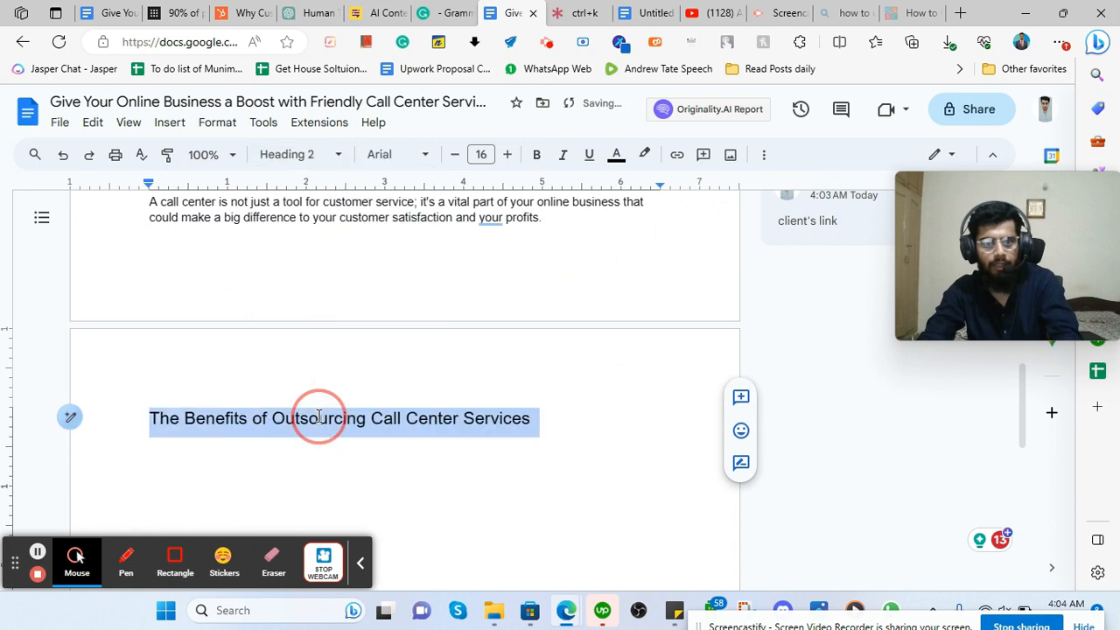
click(537, 154)
click(584, 431)
key(Return)
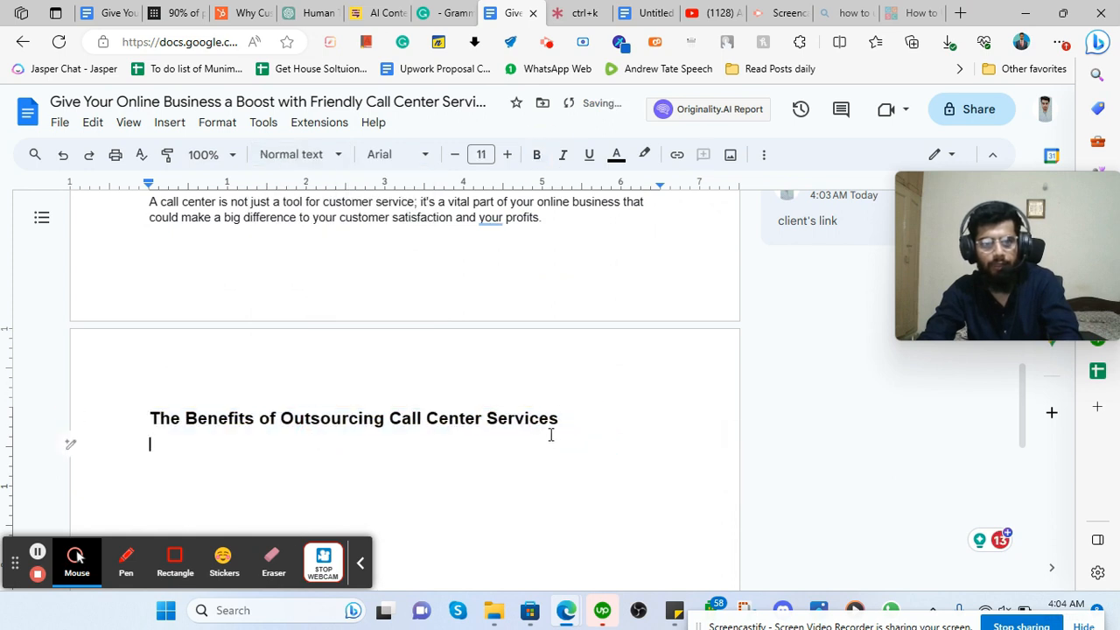
Copy the Benefits heading again from the outline document for use in ChatGPT.
scroll(442, 411, down, 2)
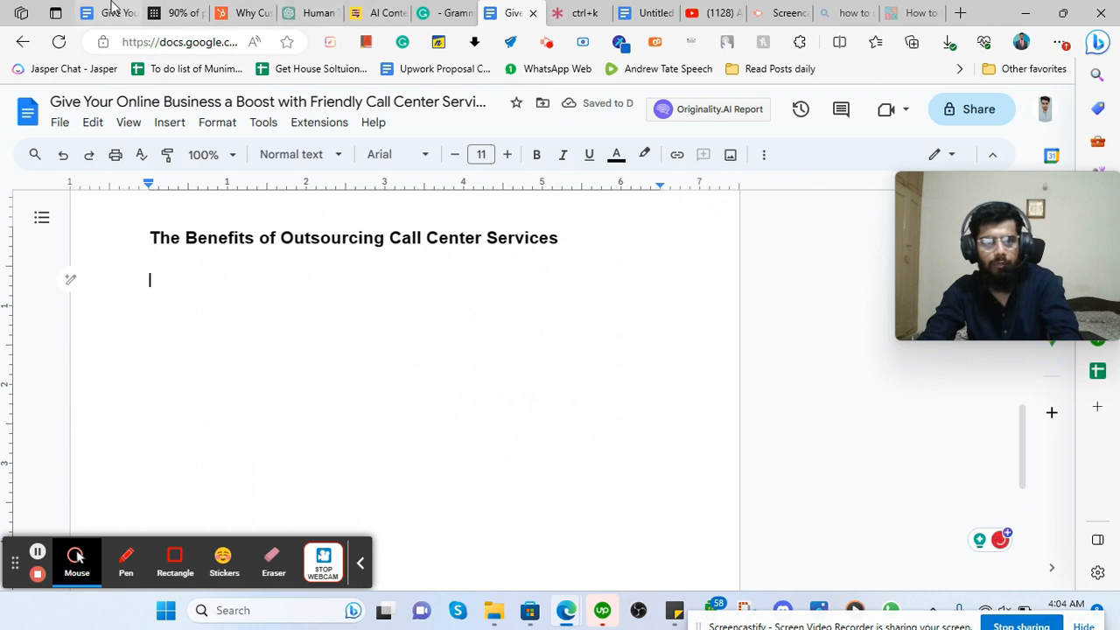
click(111, 7)
drag(335, 260, 603, 382)
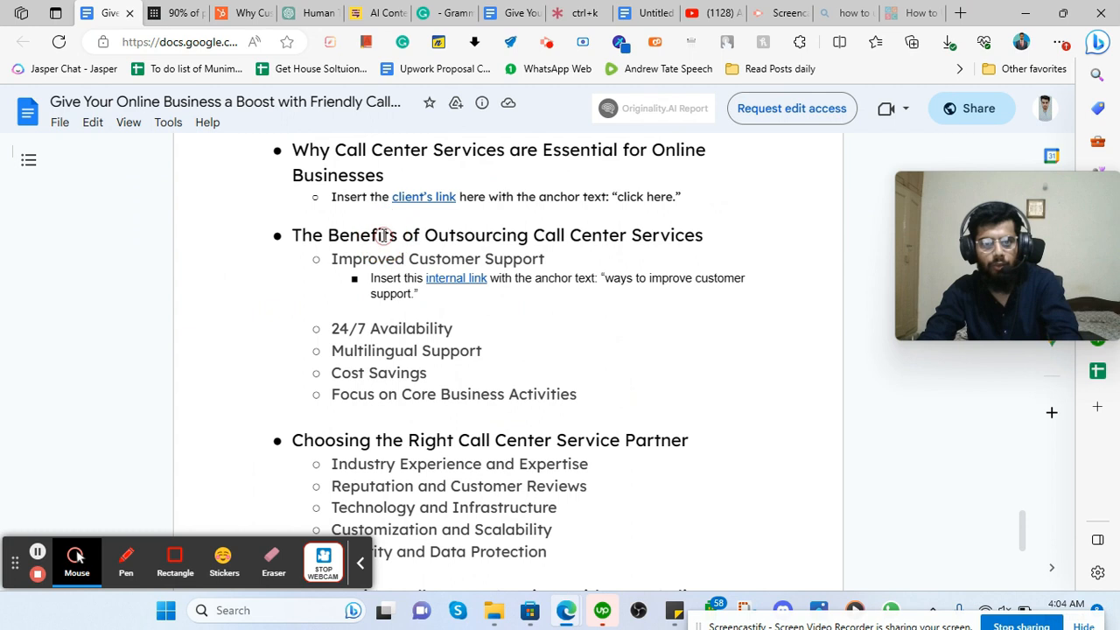
triple_click(382, 235)
right_click(385, 236)
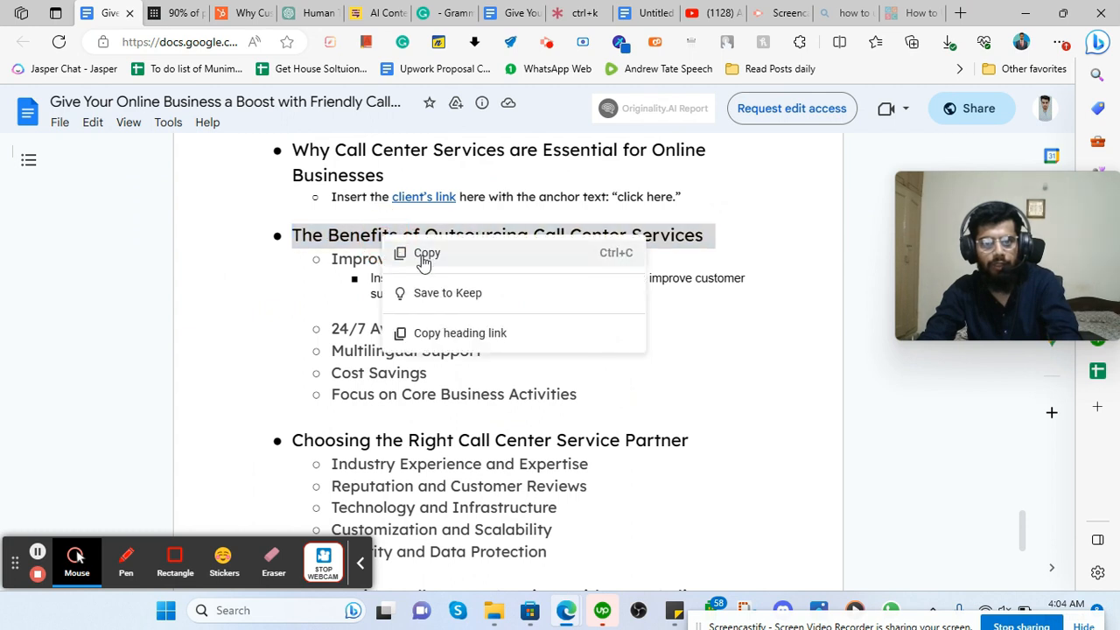
click(425, 255)
click(311, 12)
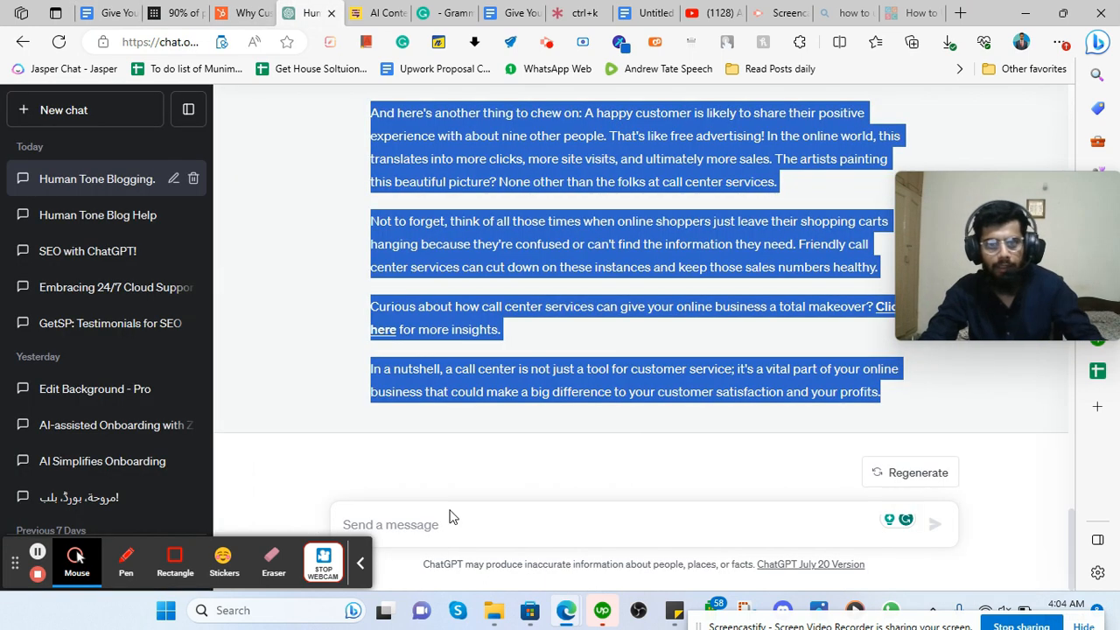
Ask ChatGPT for a 2-3 line human-tone intro to 'The Benefits of Outsourcing Call Center Services'.
click(448, 523)
text(wri)
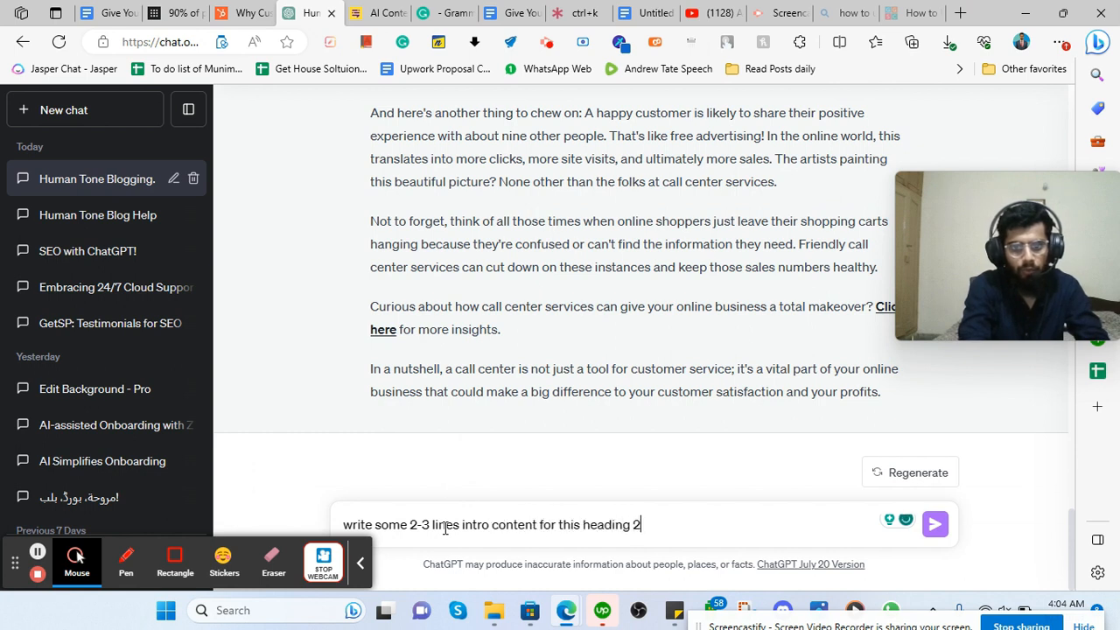
key(ctrl+v)
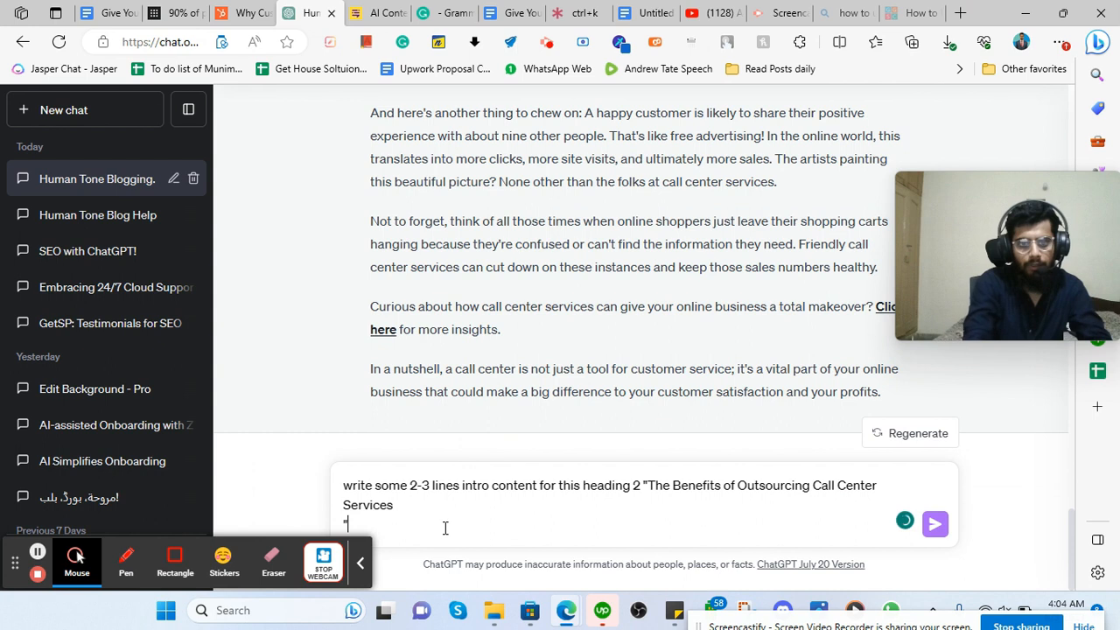
key(BackSpace)
key(BackSpace)
key(shift+Return)
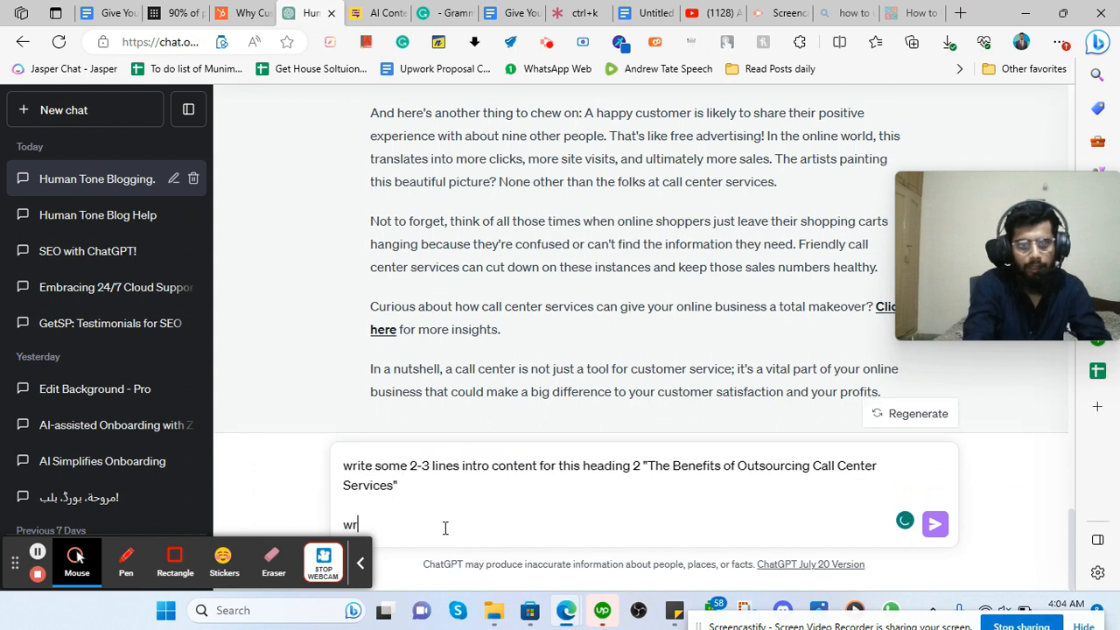
text(write in absolute human tone)
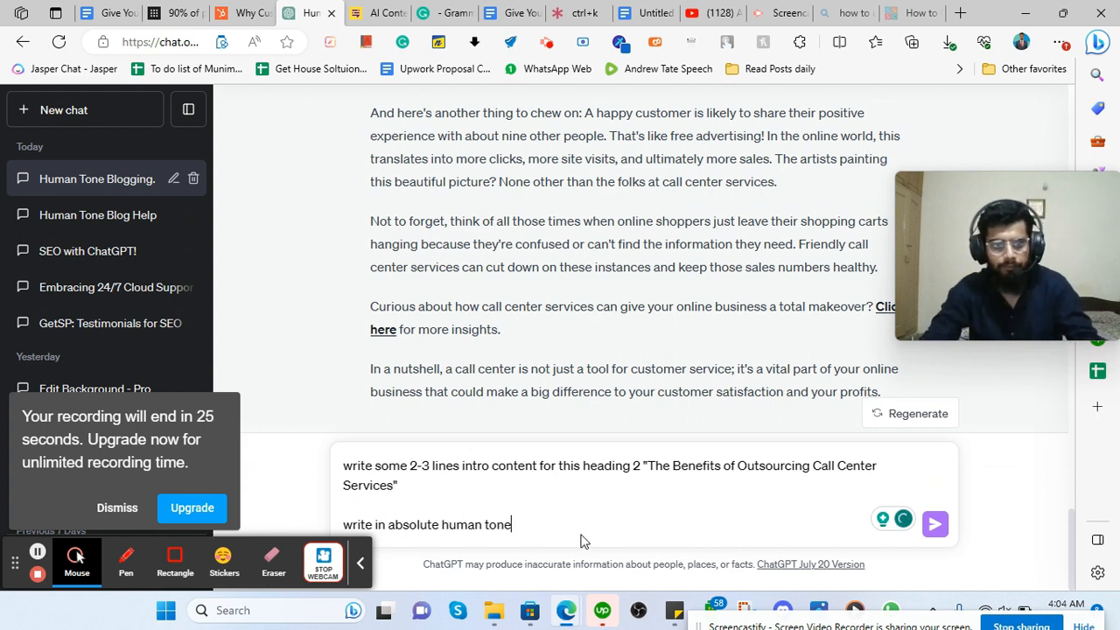
key(Return)
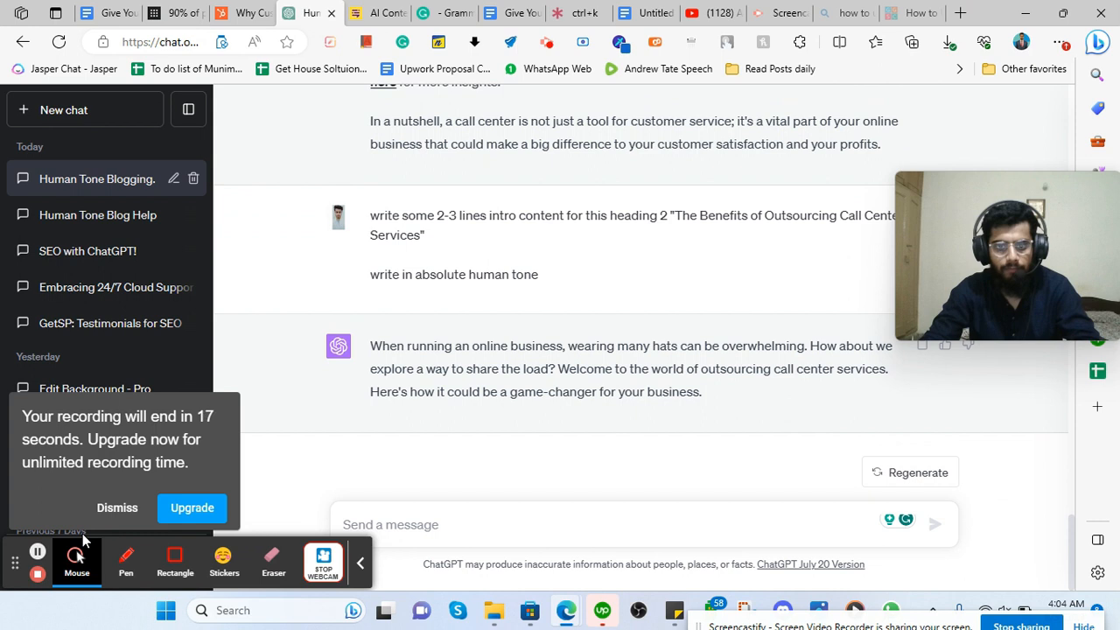
Copy ChatGPT's intro reply beginning 'When running an online business, wearing many hats…'.
drag(369, 350, 702, 394)
right_click(597, 368)
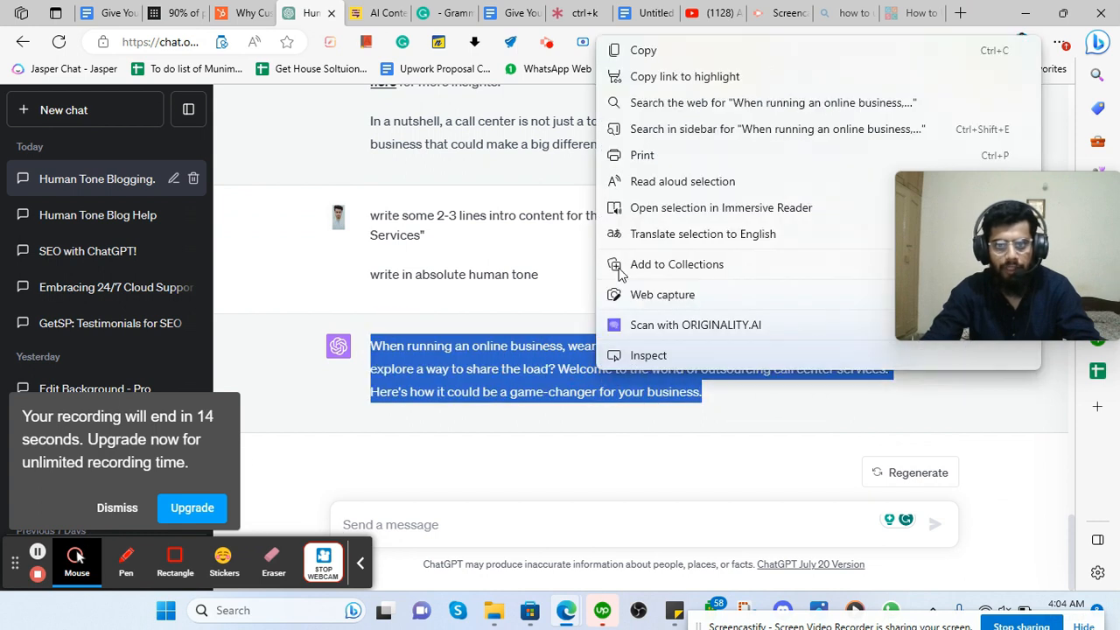
click(632, 53)
click(383, 9)
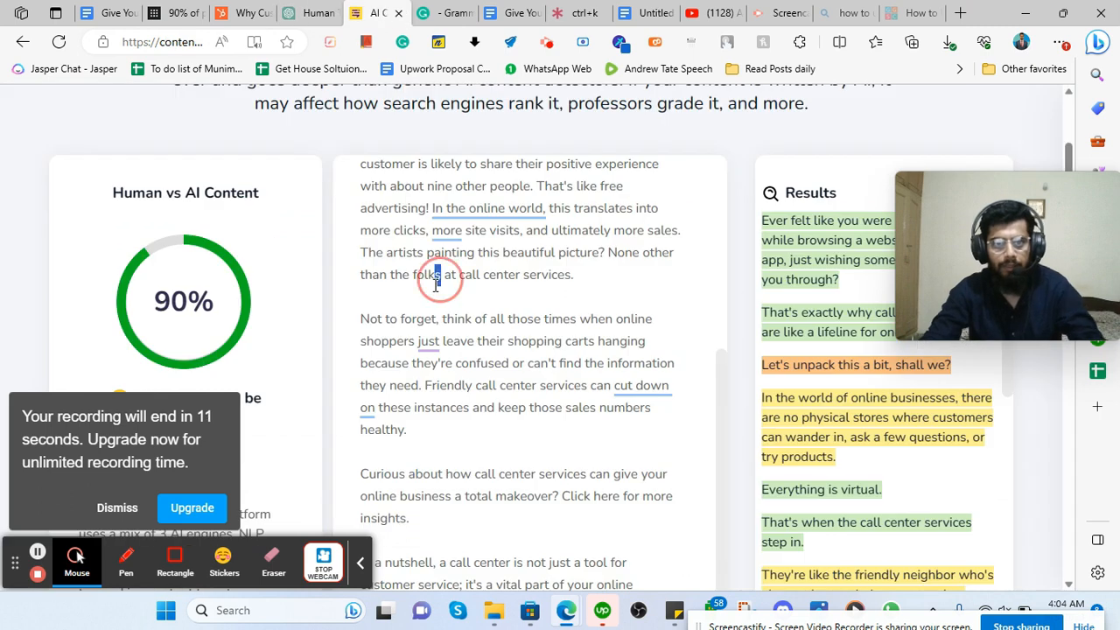
Replace the detector text with the 232-character Benefits intro and run Check For AI Content.
key(ctrl+a)
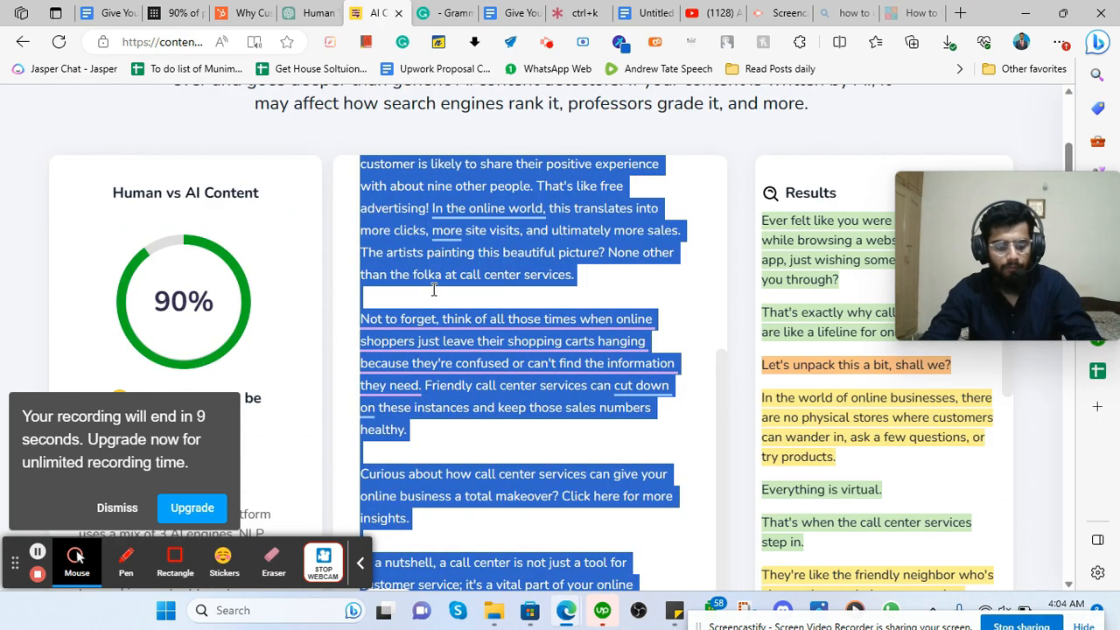
key(ctrl+v)
scroll(345, 387, down, 3)
scroll(452, 420, down, 3)
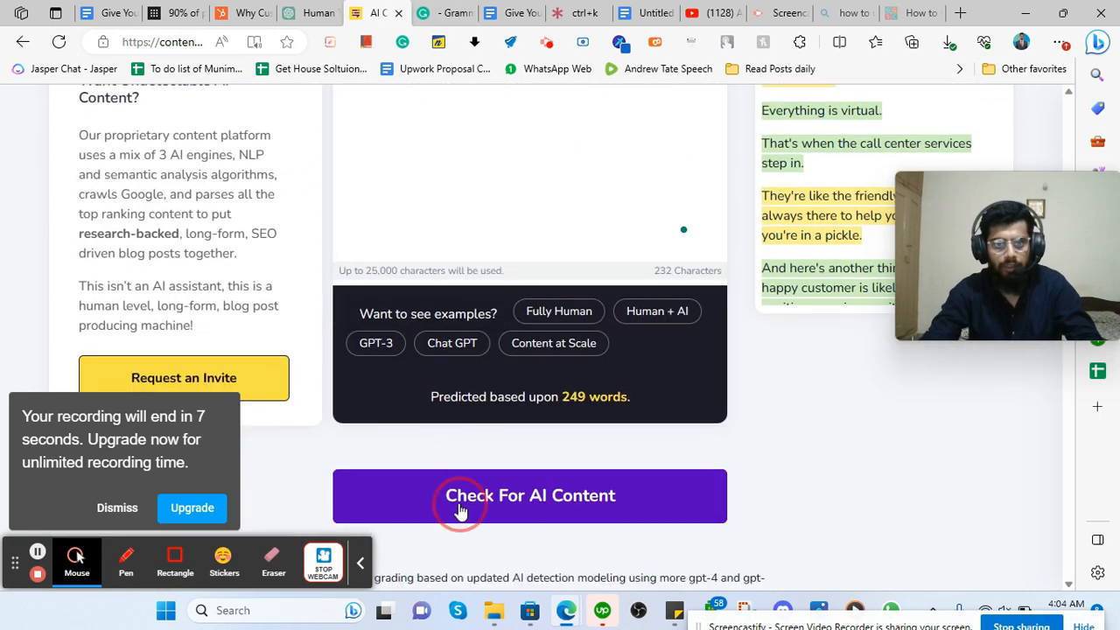
click(453, 503)
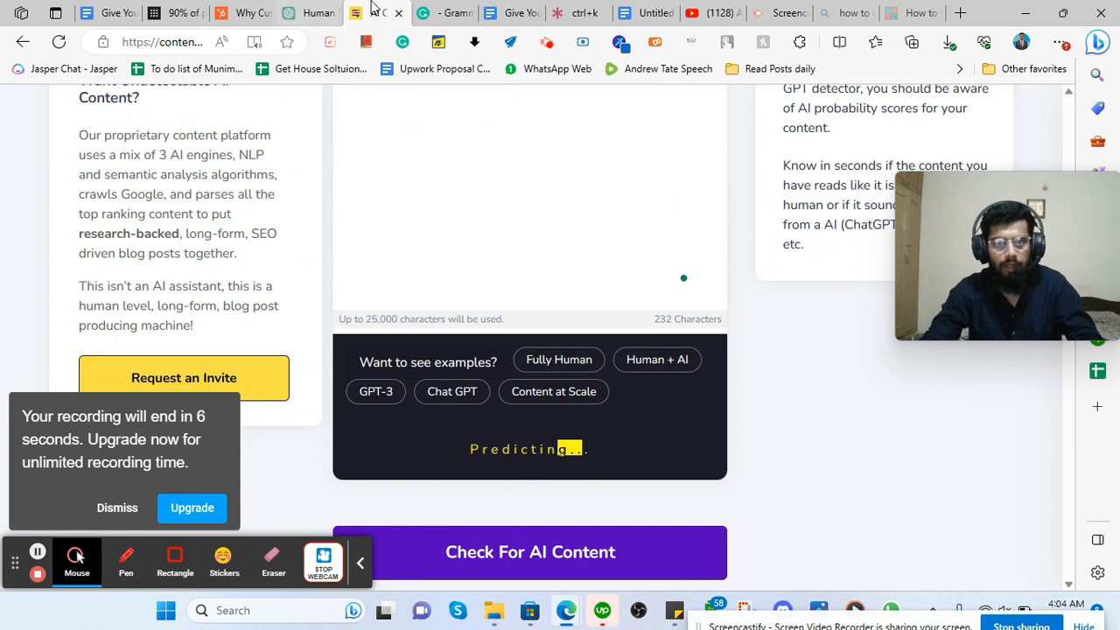
Glance over the Grammarly document, then return to the Google Docs draft.
click(457, 11)
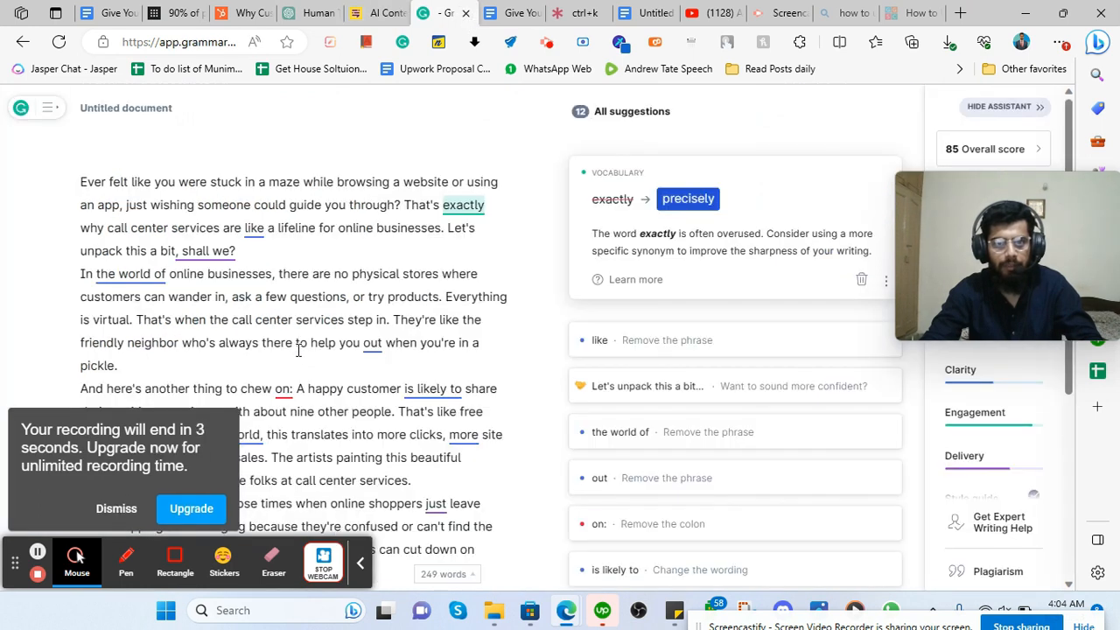
scroll(297, 349, down, 3)
click(516, 12)
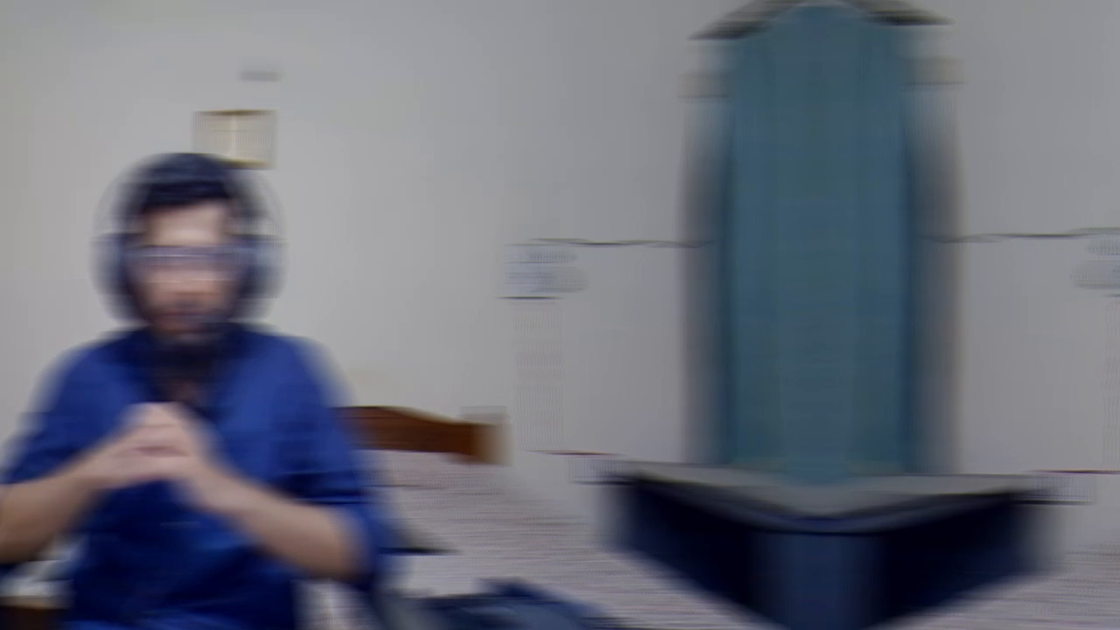